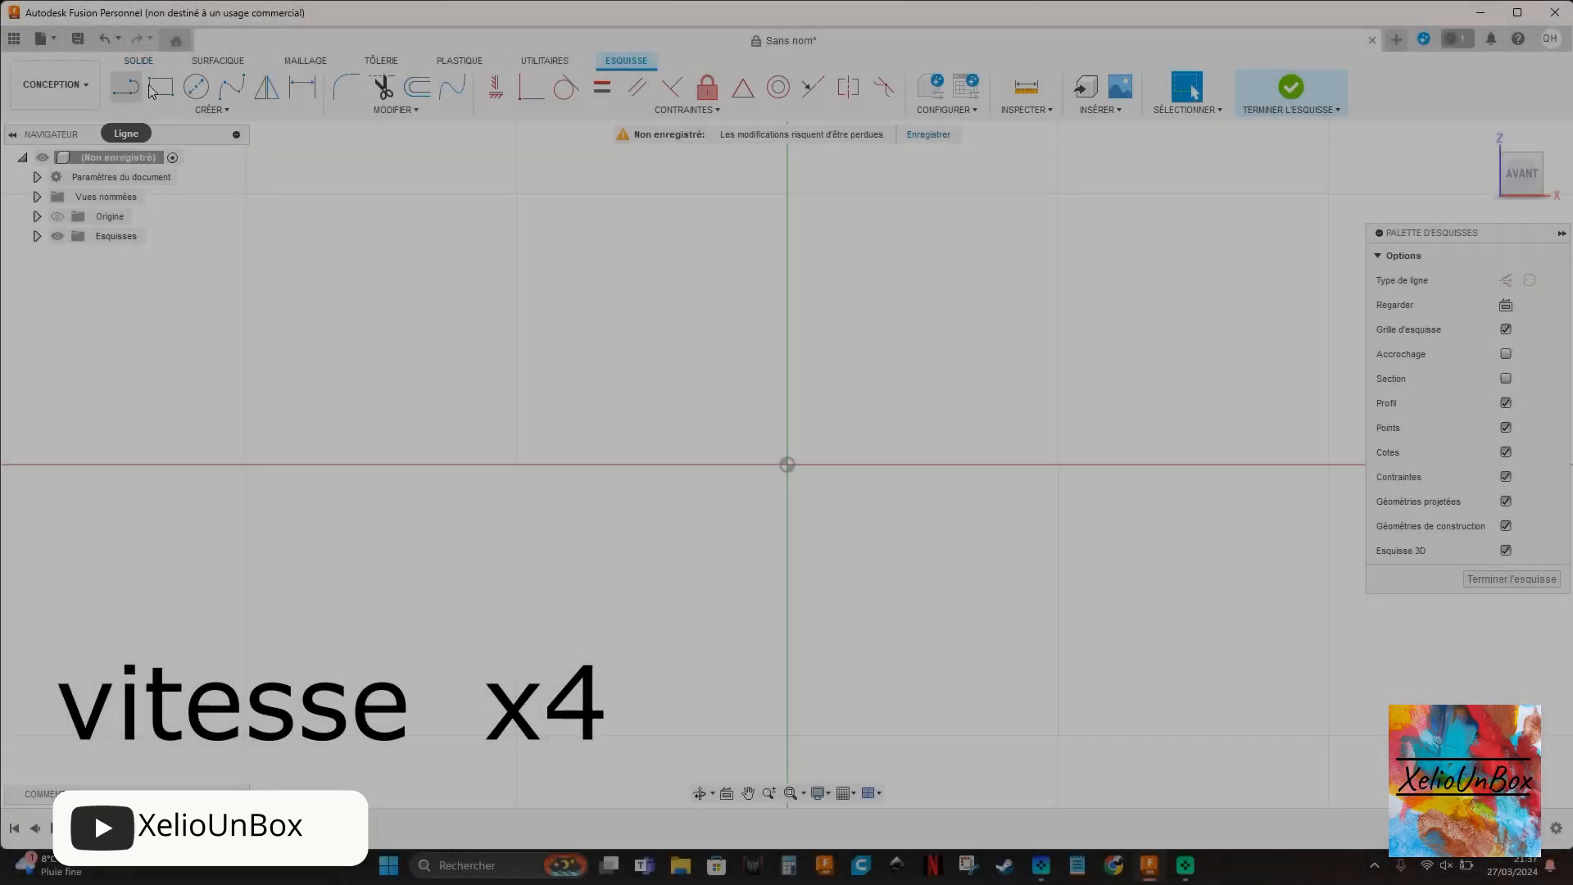
# - Sketch a circle centred on the origin and dimension its diameter to 144 mm
pyautogui.click(196, 86)
pyautogui.click(787, 464)
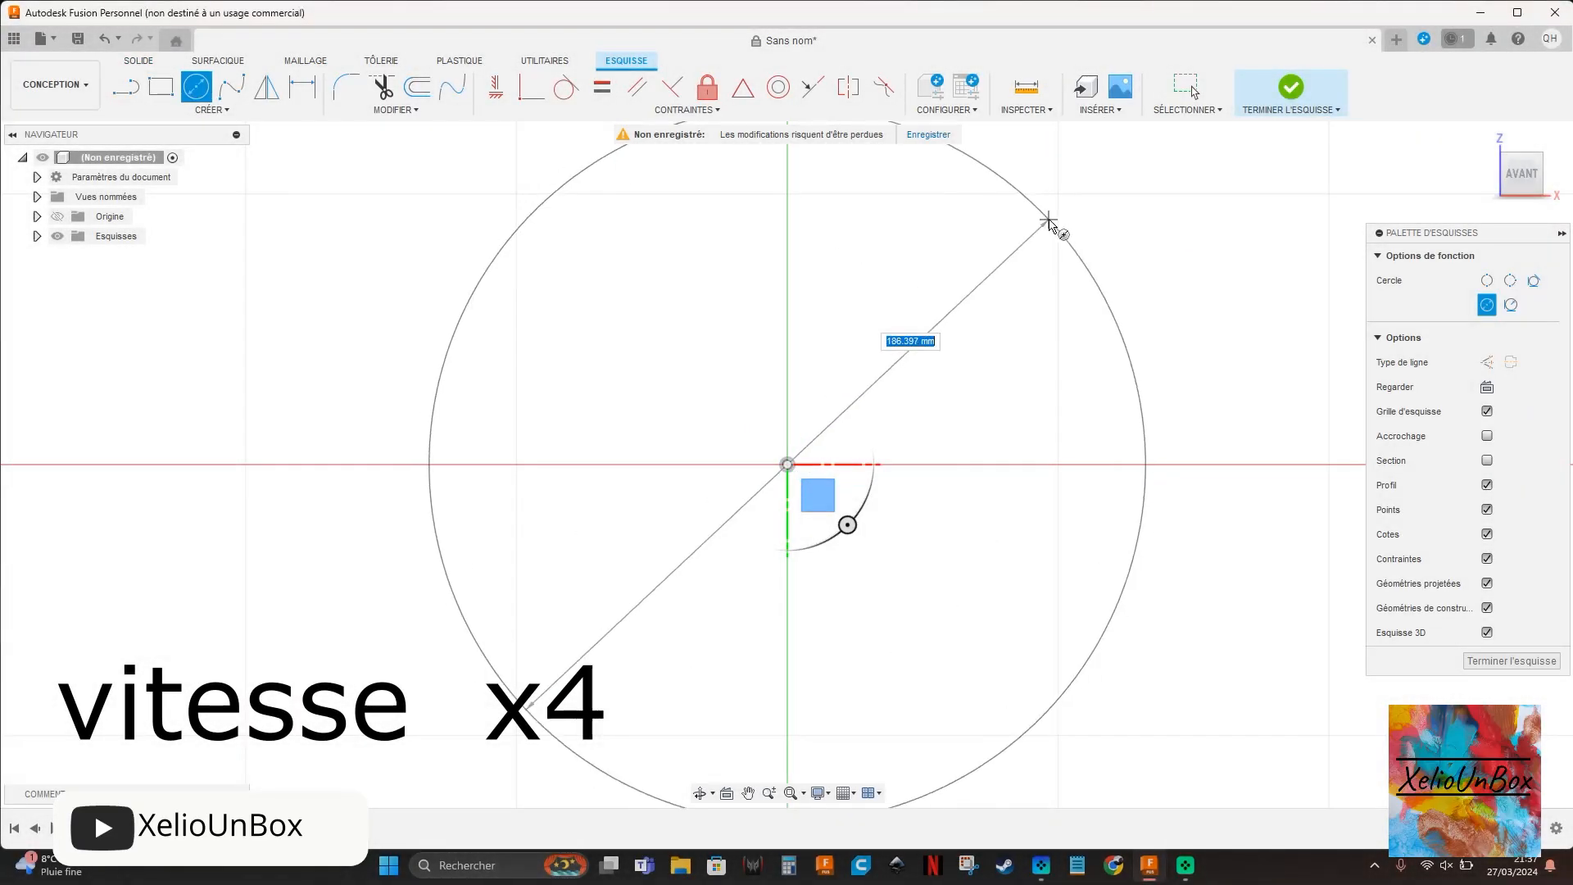
pyautogui.click(1065, 225)
pyautogui.press('d')
pyautogui.click(1042, 218)
pyautogui.click(1090, 178)
pyautogui.write('144')
pyautogui.press('Return')
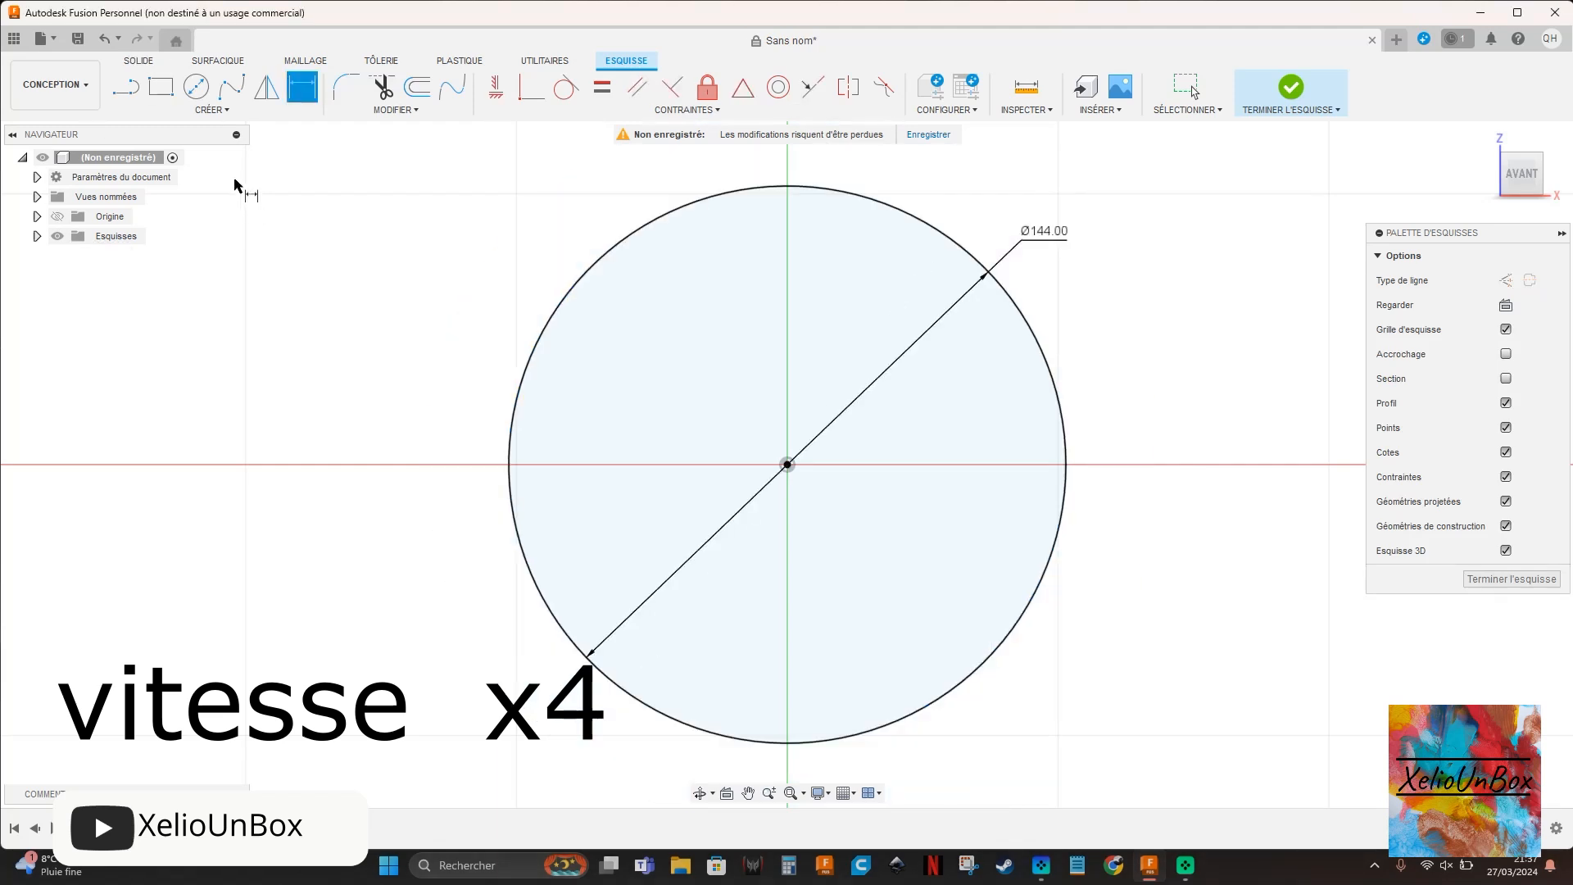
# - Extrude the circular profile 25 mm into a solid disc
pyautogui.press('e')
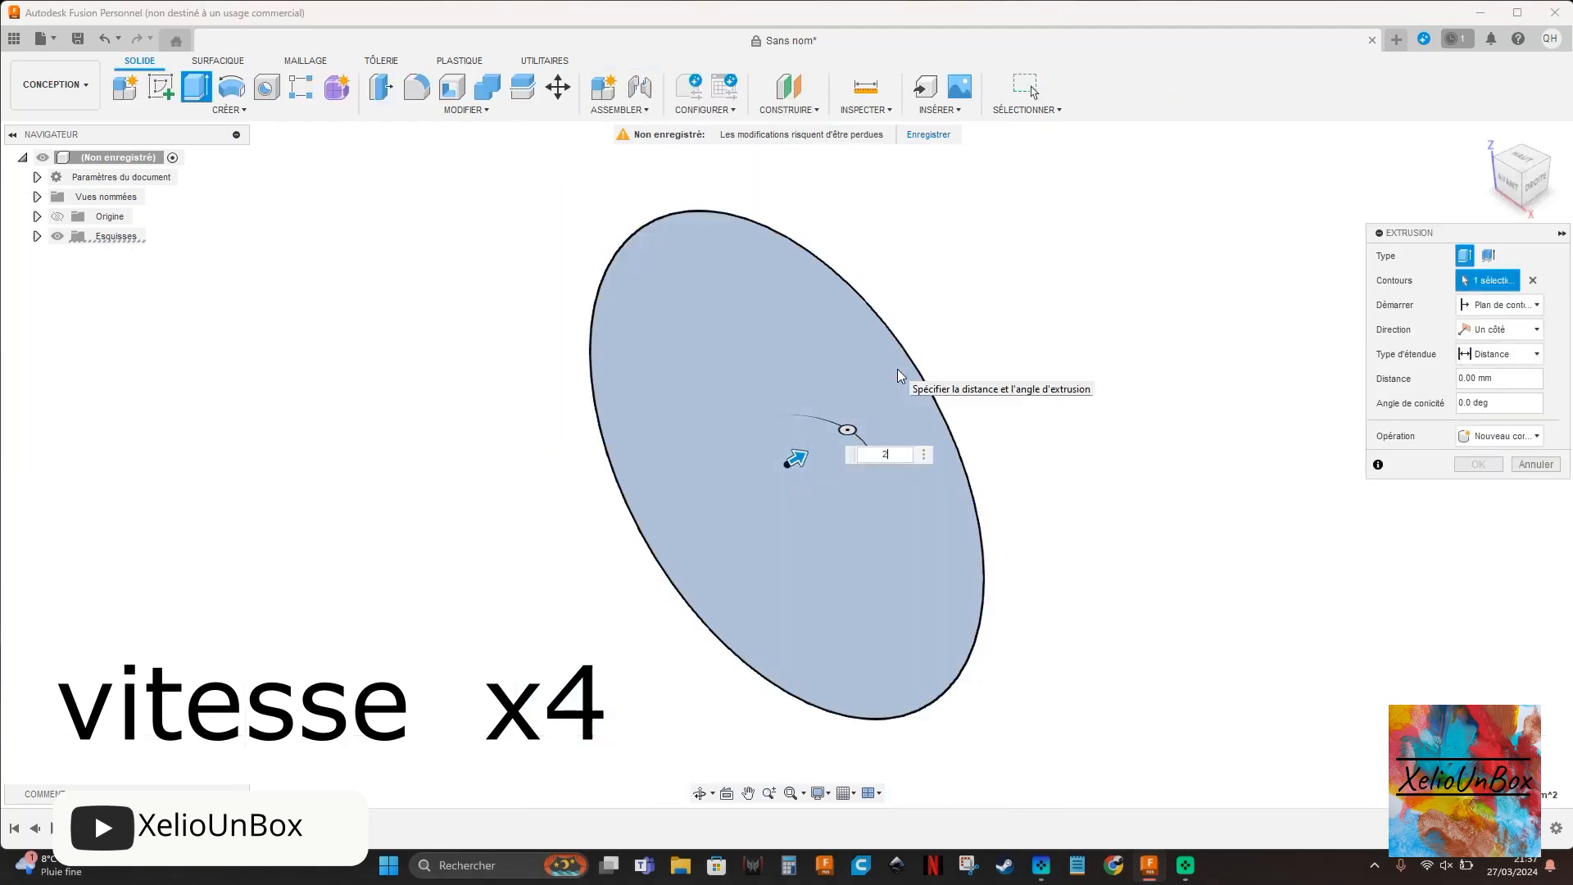
pyautogui.write('25')
pyautogui.press('Return')
# - Start a sketch on the disc's front face and draw a circle about 20 mm in diameter at its centre
pyautogui.click(1507, 171)
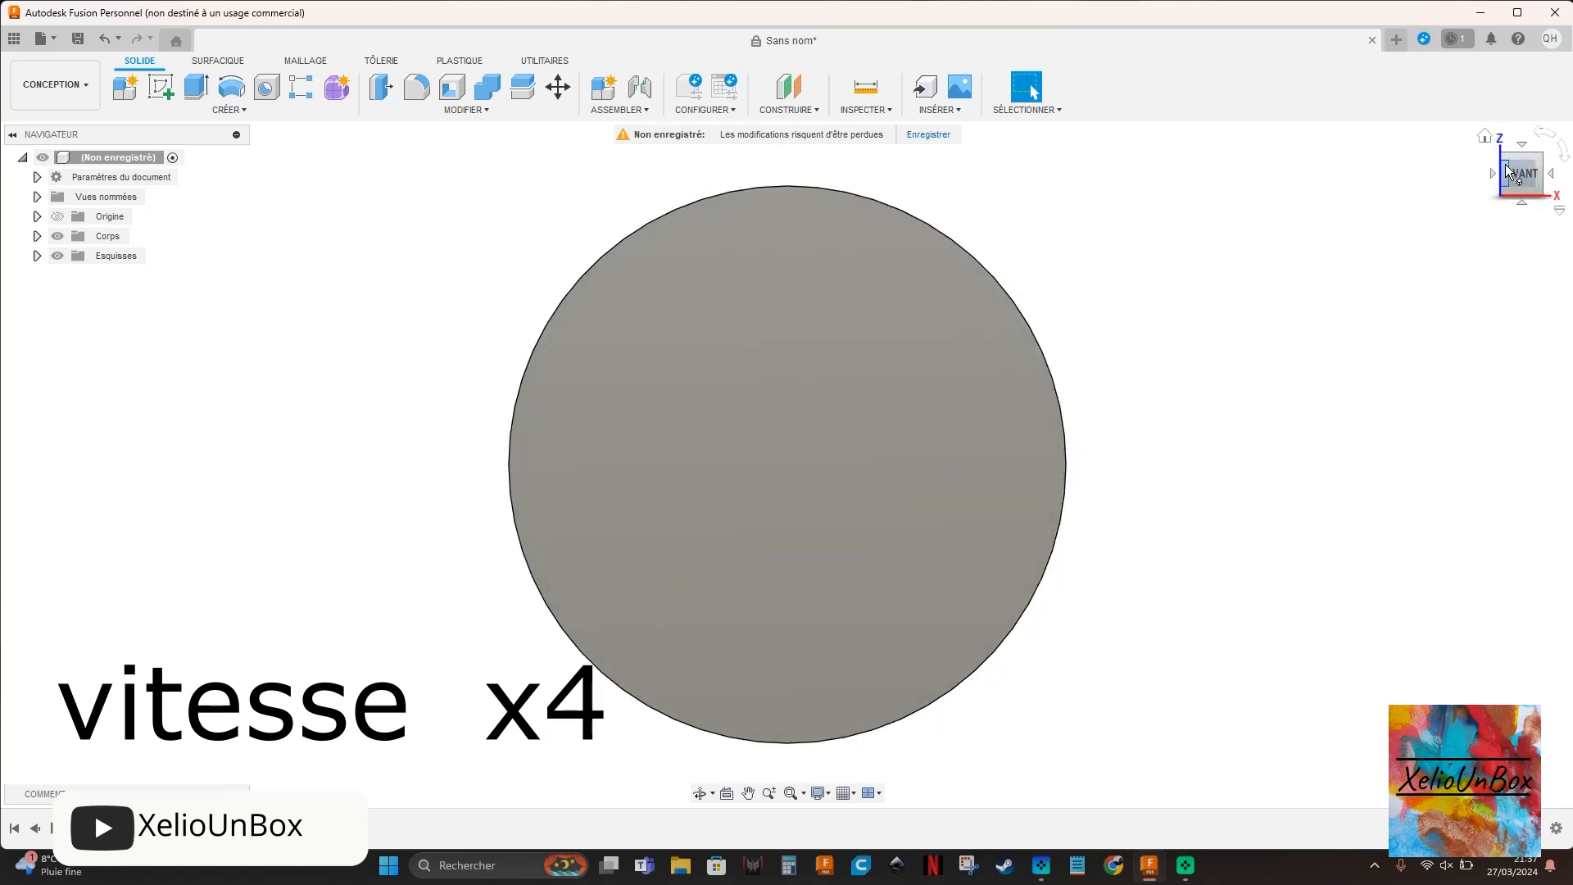
pyautogui.moveTo(1504, 161); pyautogui.dragTo(1548, 175)
pyautogui.click(1520, 188)
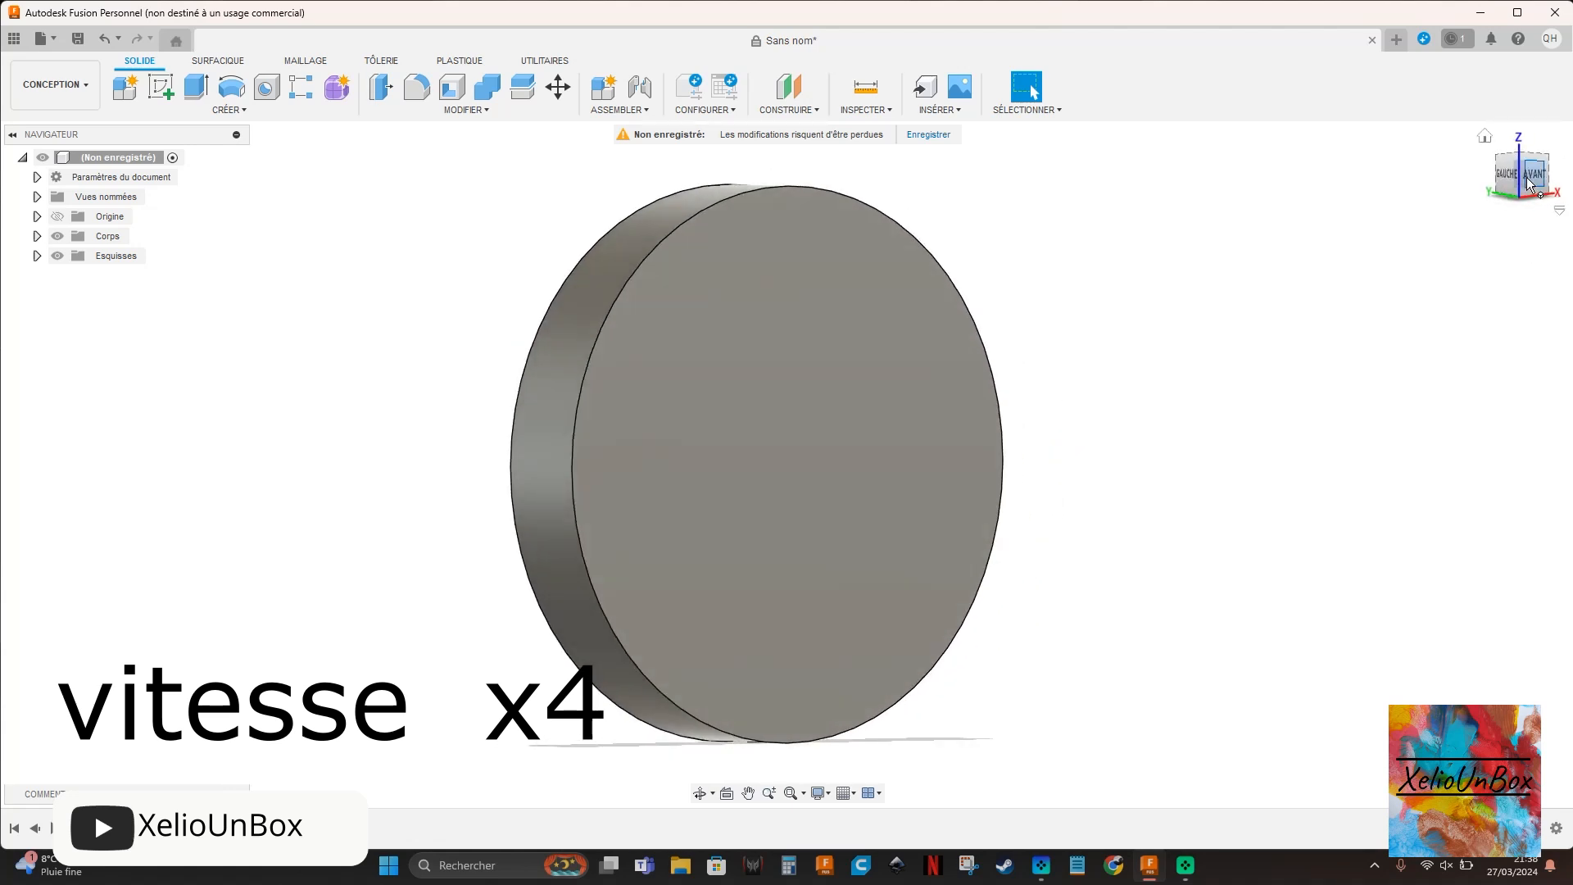
pyautogui.click(1526, 175)
pyautogui.click(161, 87)
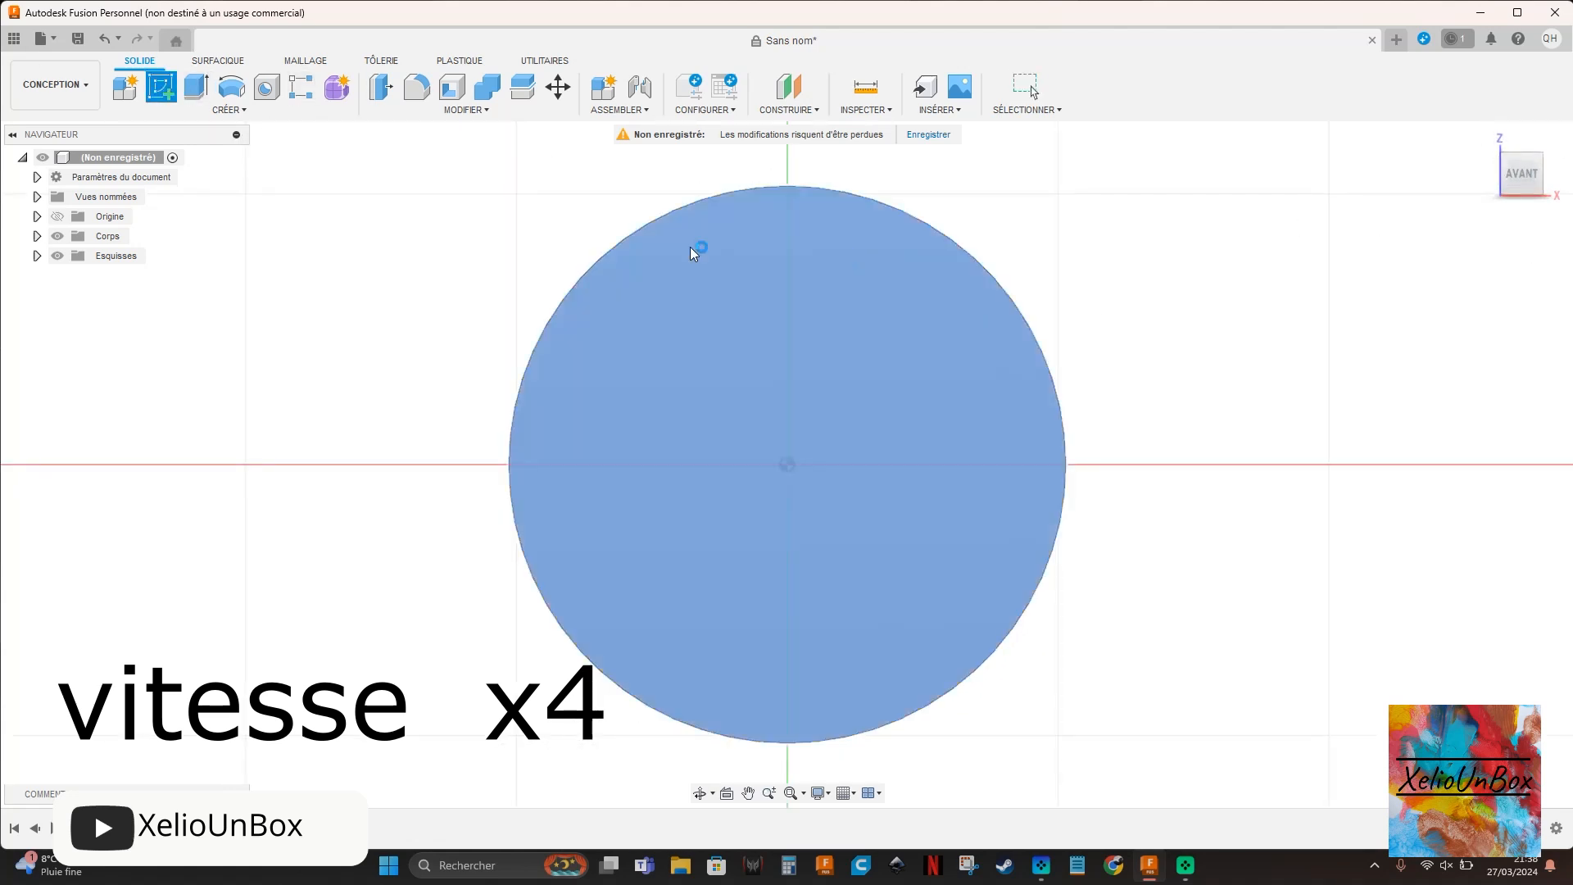
pyautogui.click(839, 254)
pyautogui.click(197, 87)
pyautogui.click(788, 465)
pyautogui.click(825, 456)
# - Dimension the diameter of the small central circle
pyautogui.click(302, 86)
pyautogui.click(767, 431)
pyautogui.click(746, 380)
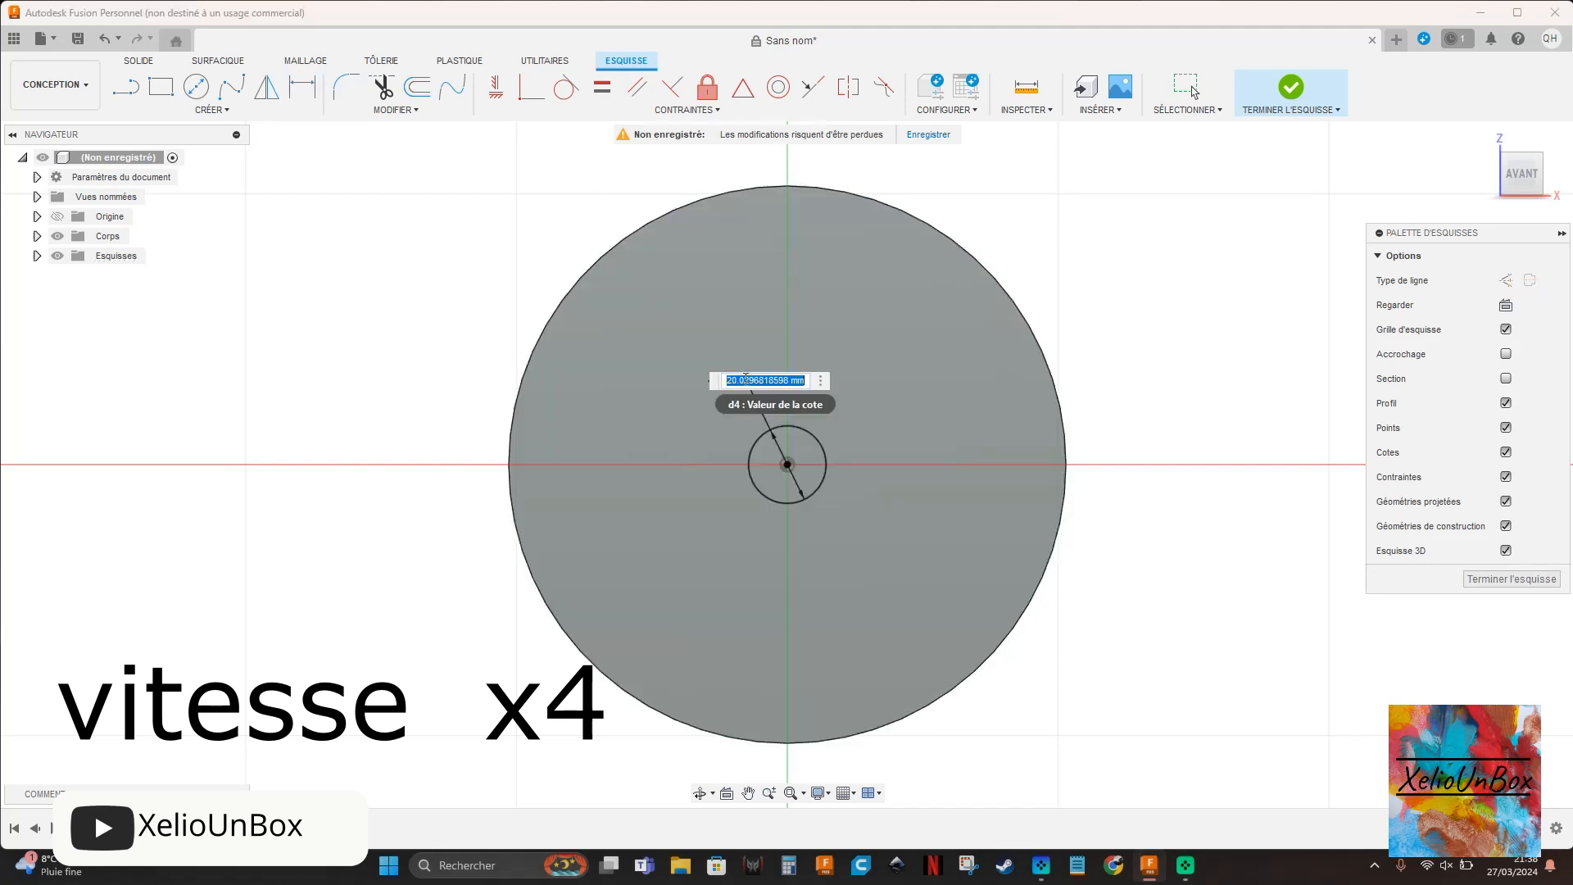
pyautogui.press('Return')
# - Extrude the small central circle as a cut through the full thickness of the disc
pyautogui.click(138, 62)
pyautogui.click(197, 87)
pyautogui.moveTo(1521, 174); pyautogui.dragTo(1507, 185)
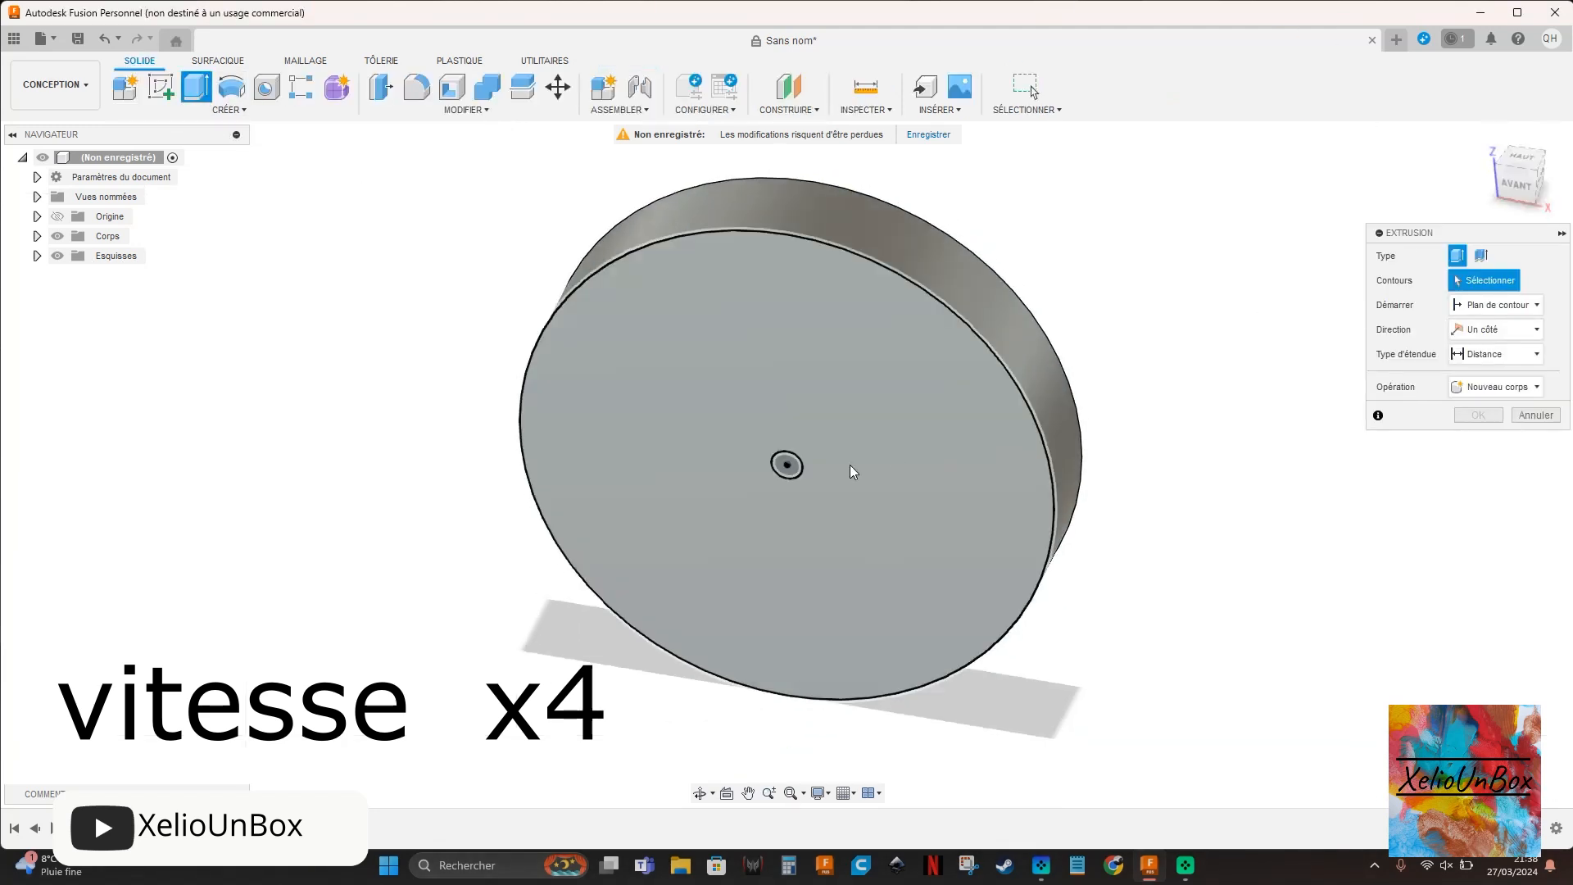
pyautogui.click(790, 466)
pyautogui.moveTo(783, 477); pyautogui.dragTo(911, 333)
pyautogui.click(1469, 491)
# - Sketch a circle concentric with the hole on the disc's front face and dimension its diameter to 45 mm
pyautogui.click(1517, 186)
pyautogui.click(161, 87)
pyautogui.click(685, 315)
pyautogui.click(197, 86)
pyautogui.click(788, 465)
pyautogui.click(827, 487)
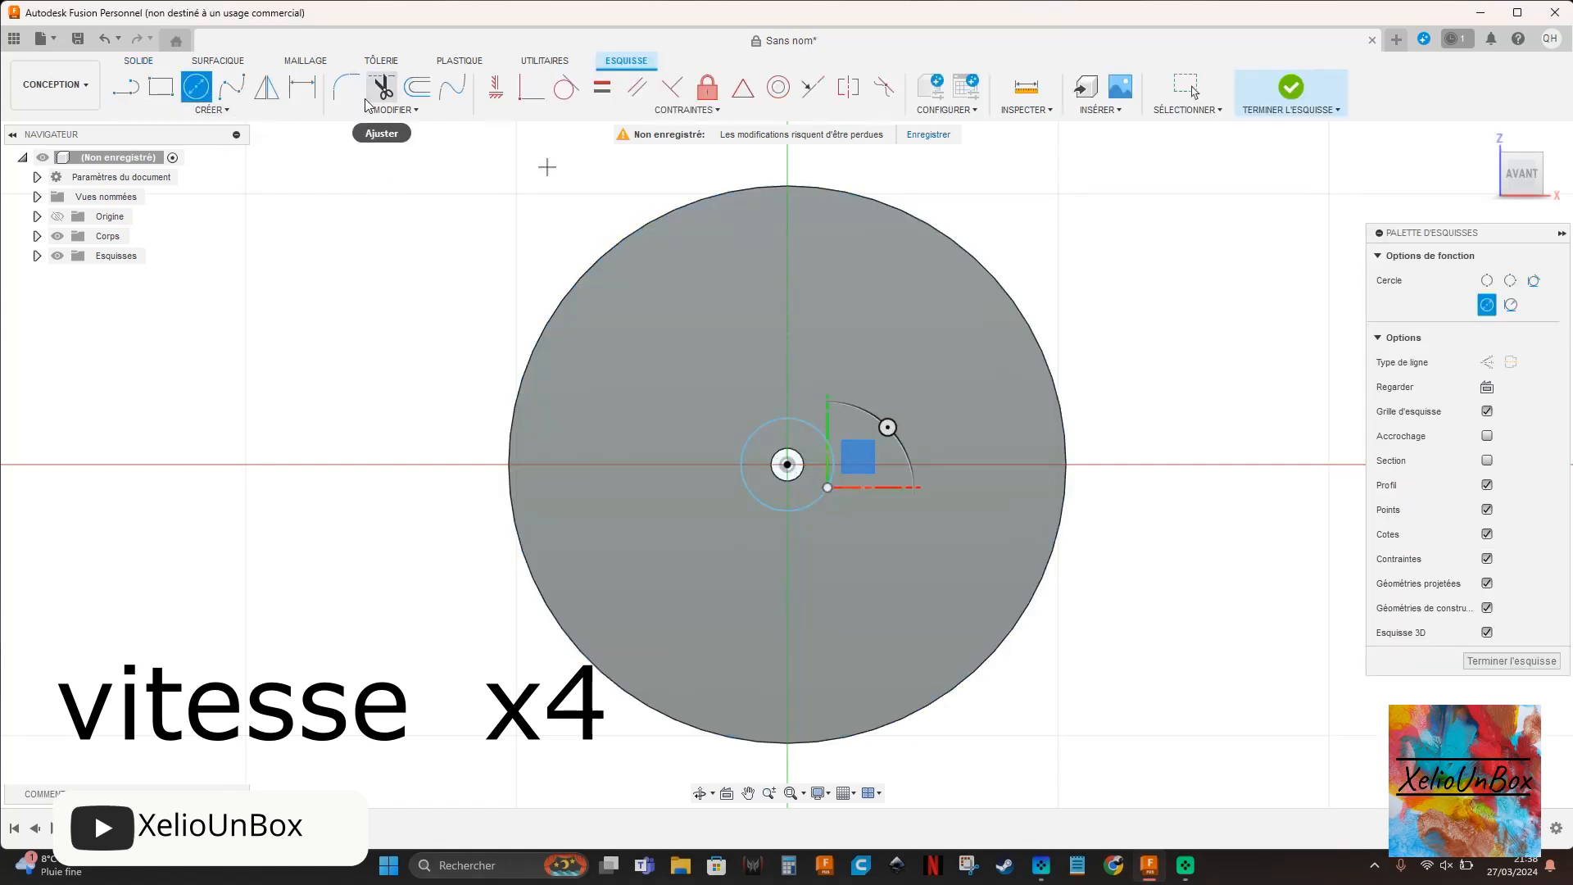
pyautogui.click(302, 87)
pyautogui.click(808, 438)
pyautogui.click(831, 391)
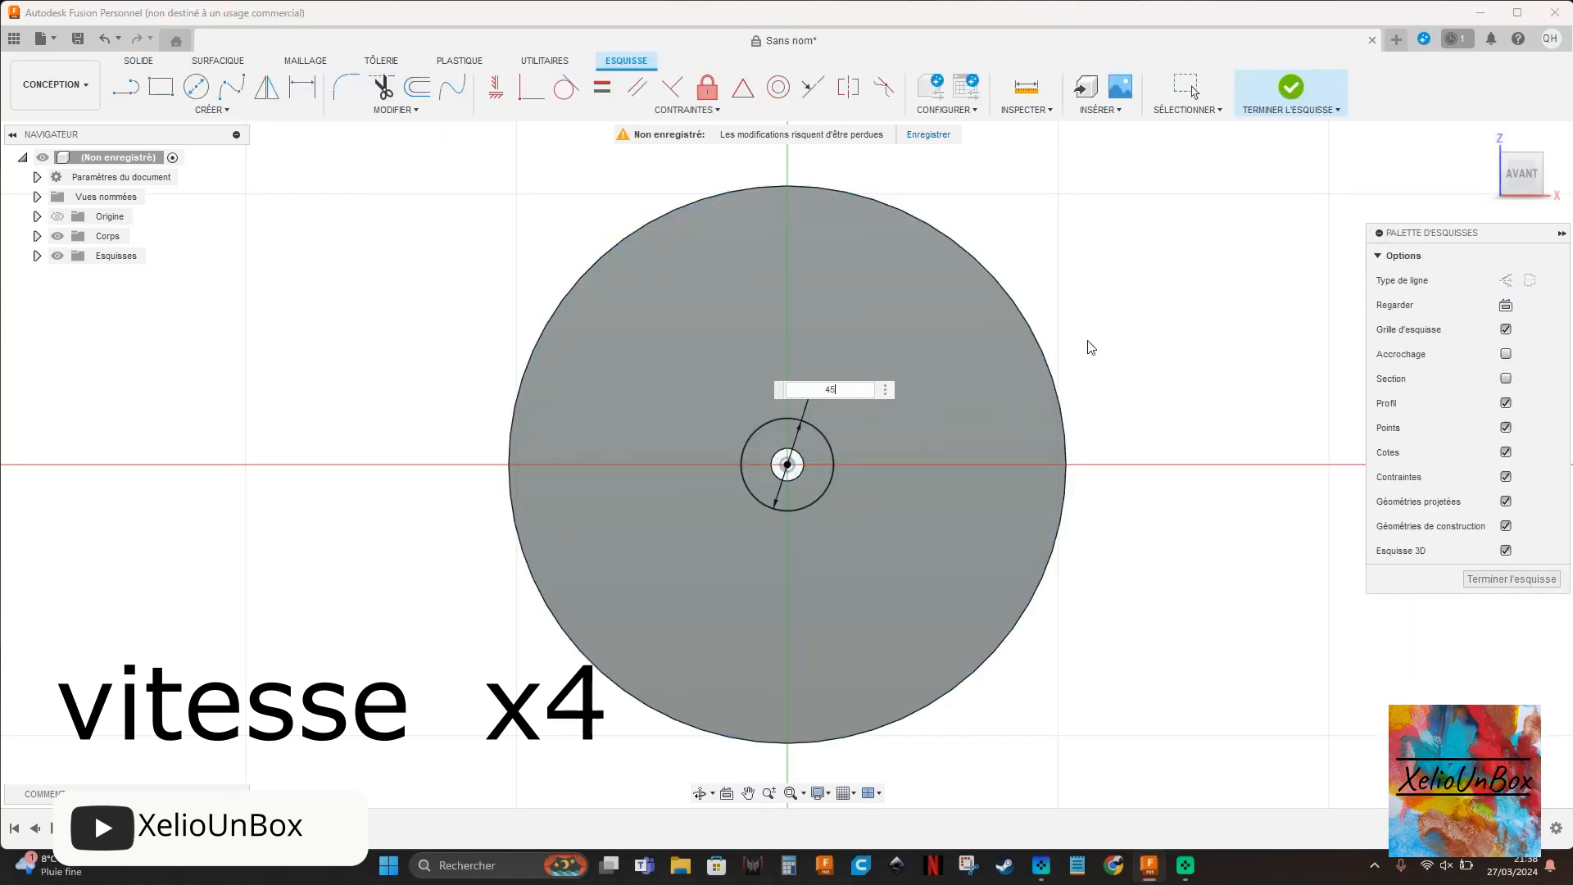
pyautogui.press('Return')
# - Cut a recess around the central hole by extruding the 45 mm circle's profile by -15 mm
pyautogui.click(149, 61)
pyautogui.click(197, 87)
pyautogui.click(816, 415)
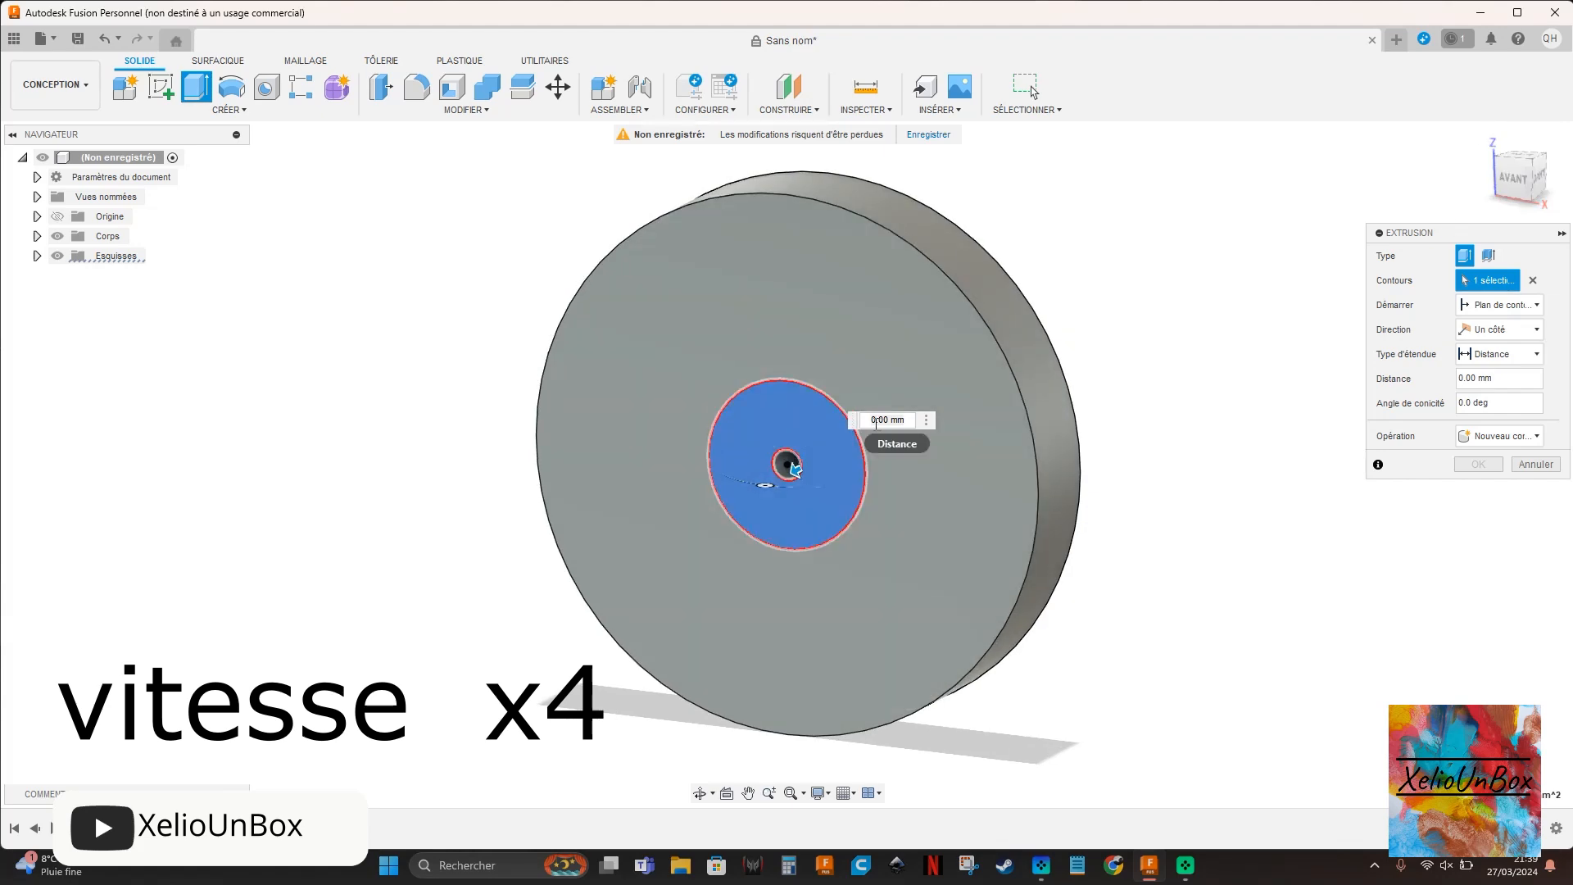
pyautogui.write('-15')
pyautogui.press('Return')
# - Start a sketch on the disc's front face and draw a circle about 113 mm in diameter centred on the hole
pyautogui.moveTo(1519, 180)
pyautogui.mouseDown()
pyautogui.moveTo(1559, 151)
pyautogui.moveTo(1458, 164)
pyautogui.moveTo(1522, 174)
pyautogui.mouseUp()
pyautogui.click(1522, 174)
pyautogui.scroll(-3, 1228, 628)
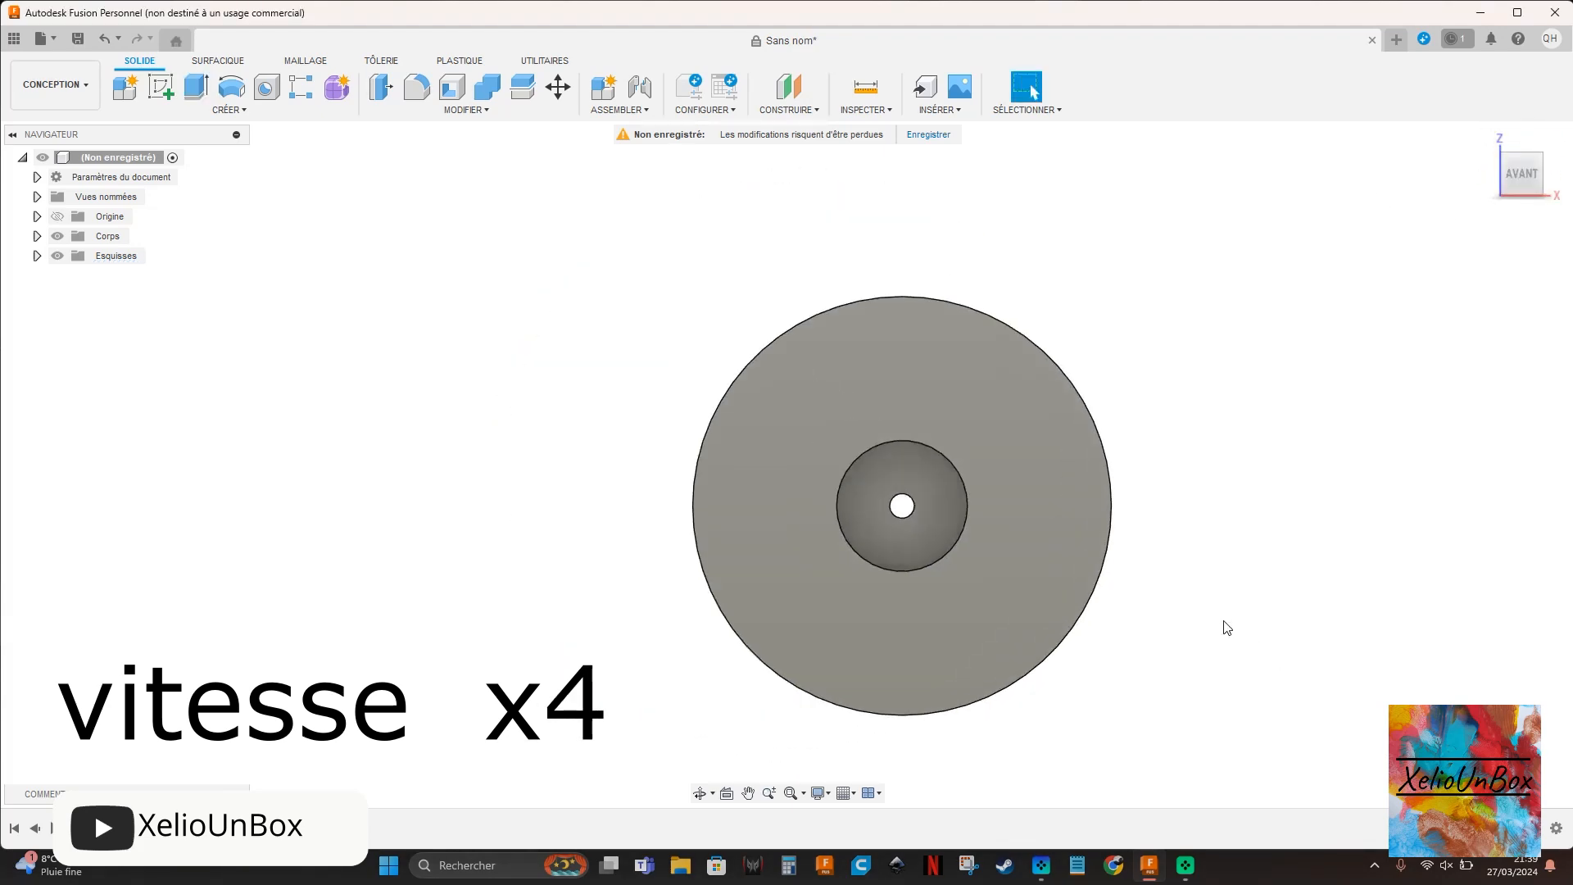
pyautogui.scroll(2, 1227, 628)
pyautogui.scroll(-1, 1032, 554)
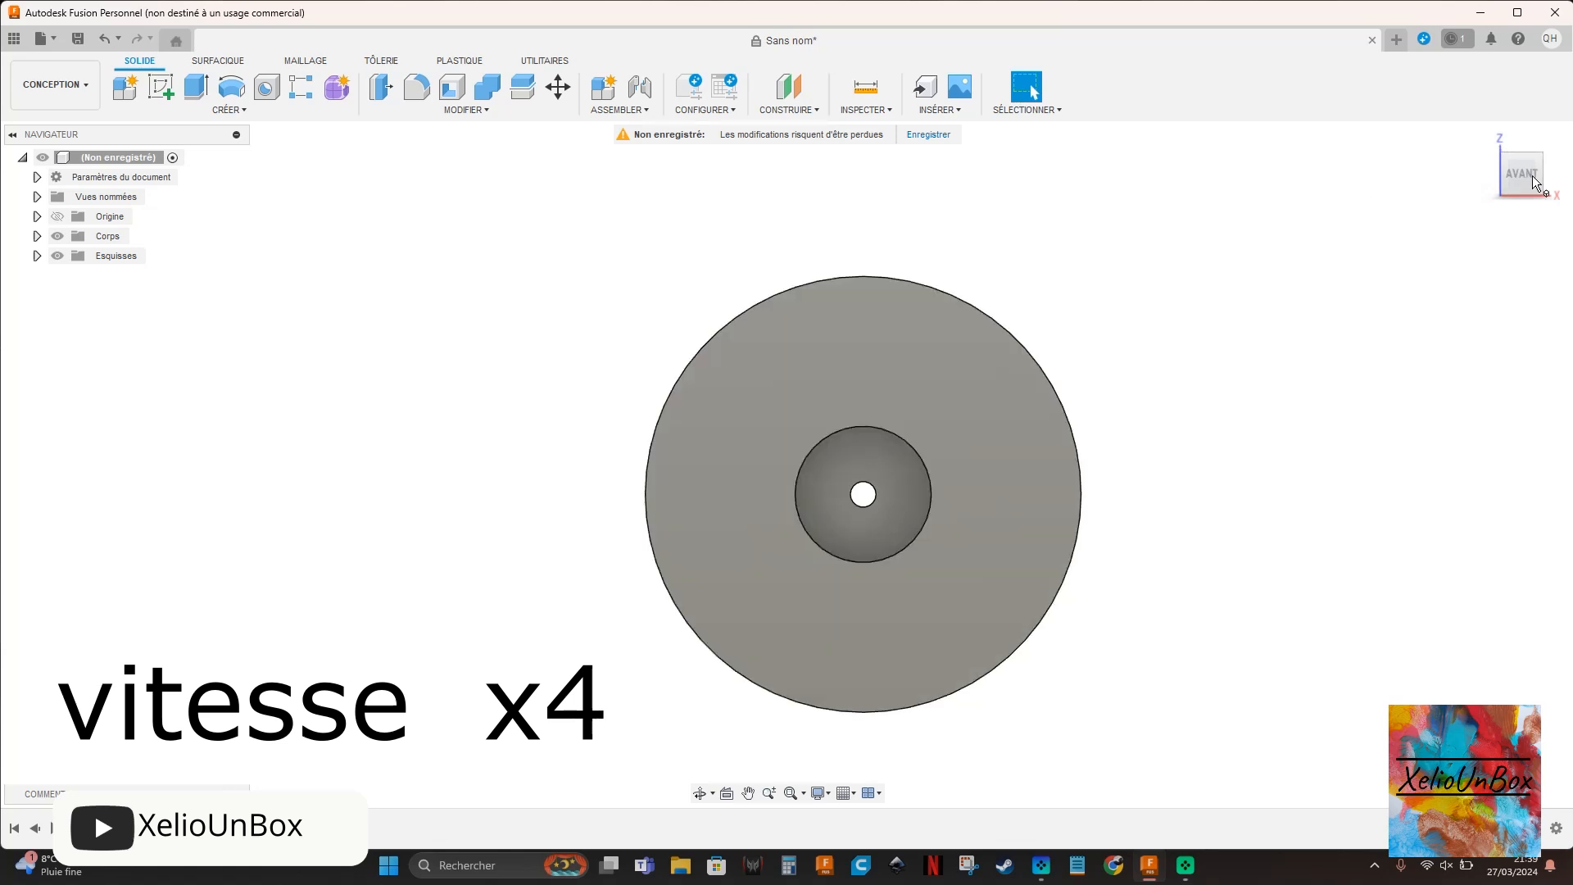
pyautogui.scroll(3, 1124, 595)
pyautogui.moveTo(1124, 596); pyautogui.dragTo(1021, 545, button='middle')
pyautogui.scroll(2, 1016, 505)
pyautogui.scroll(-1, 1015, 502)
pyautogui.click(161, 87)
pyautogui.click(720, 249)
pyautogui.press('c')
pyautogui.click(705, 490)
pyautogui.click(523, 289)
# - Dimension the new circle's diameter to 114 mm
pyautogui.press('d')
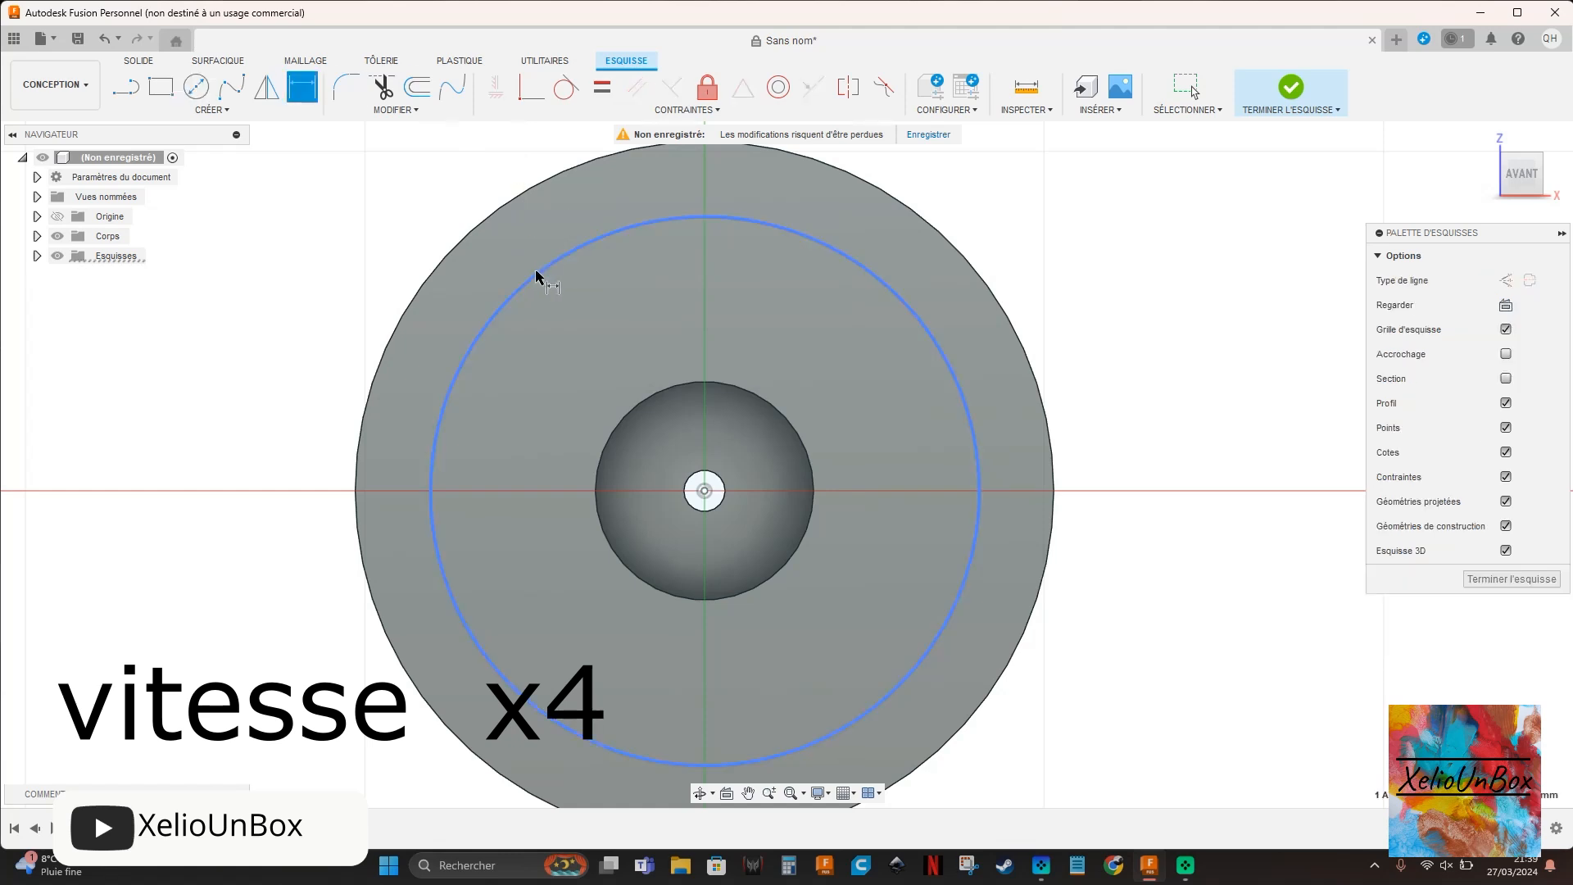
pyautogui.click(538, 285)
pyautogui.click(270, 226)
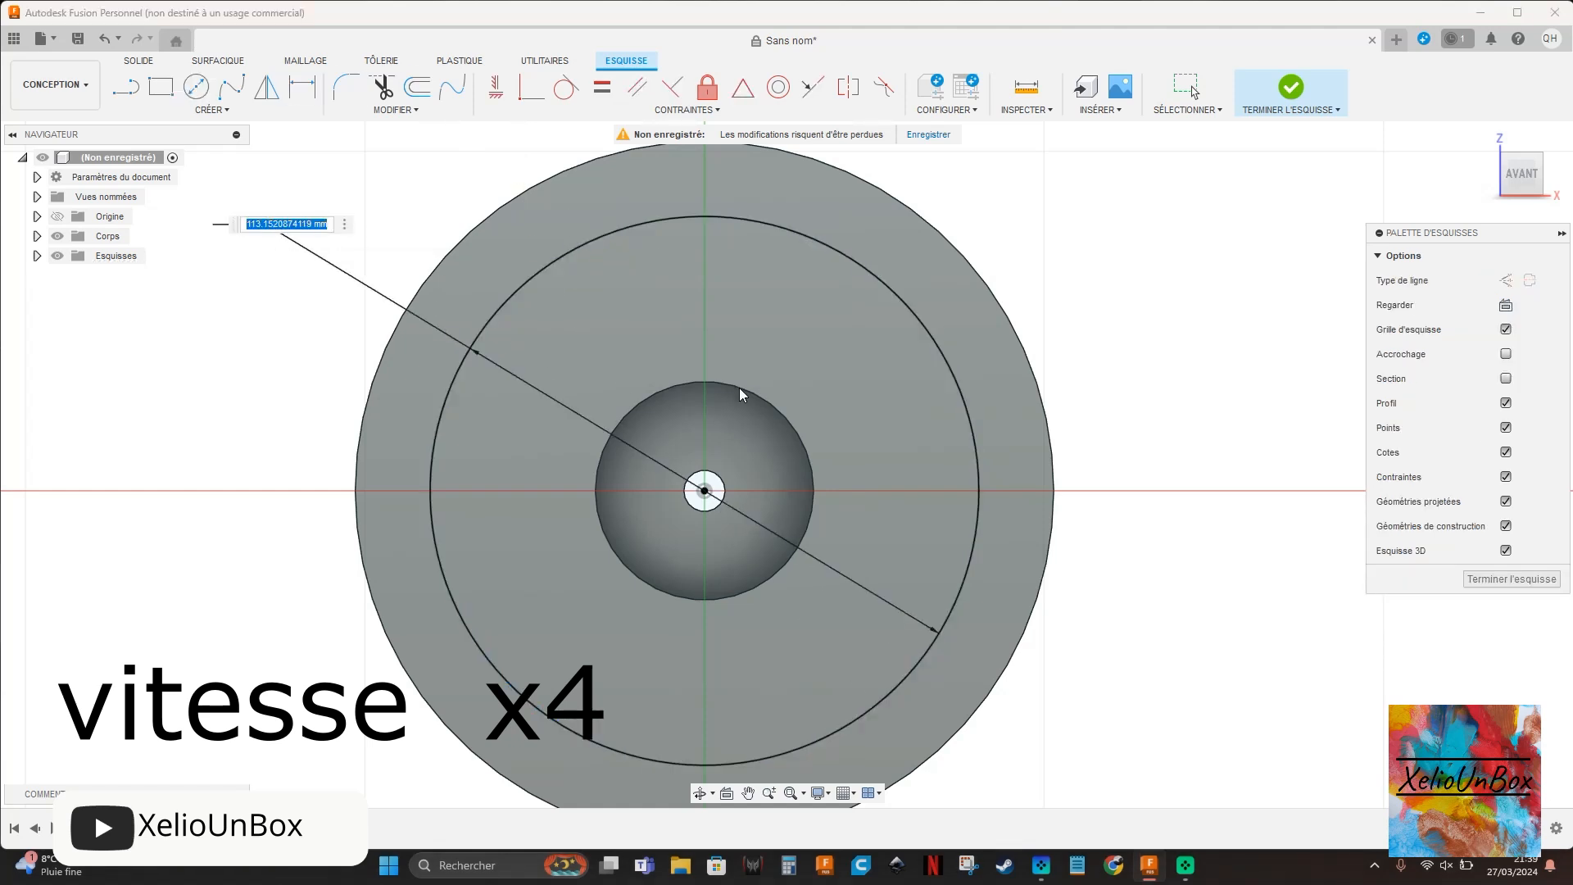
pyautogui.write('114')
pyautogui.press('Return')
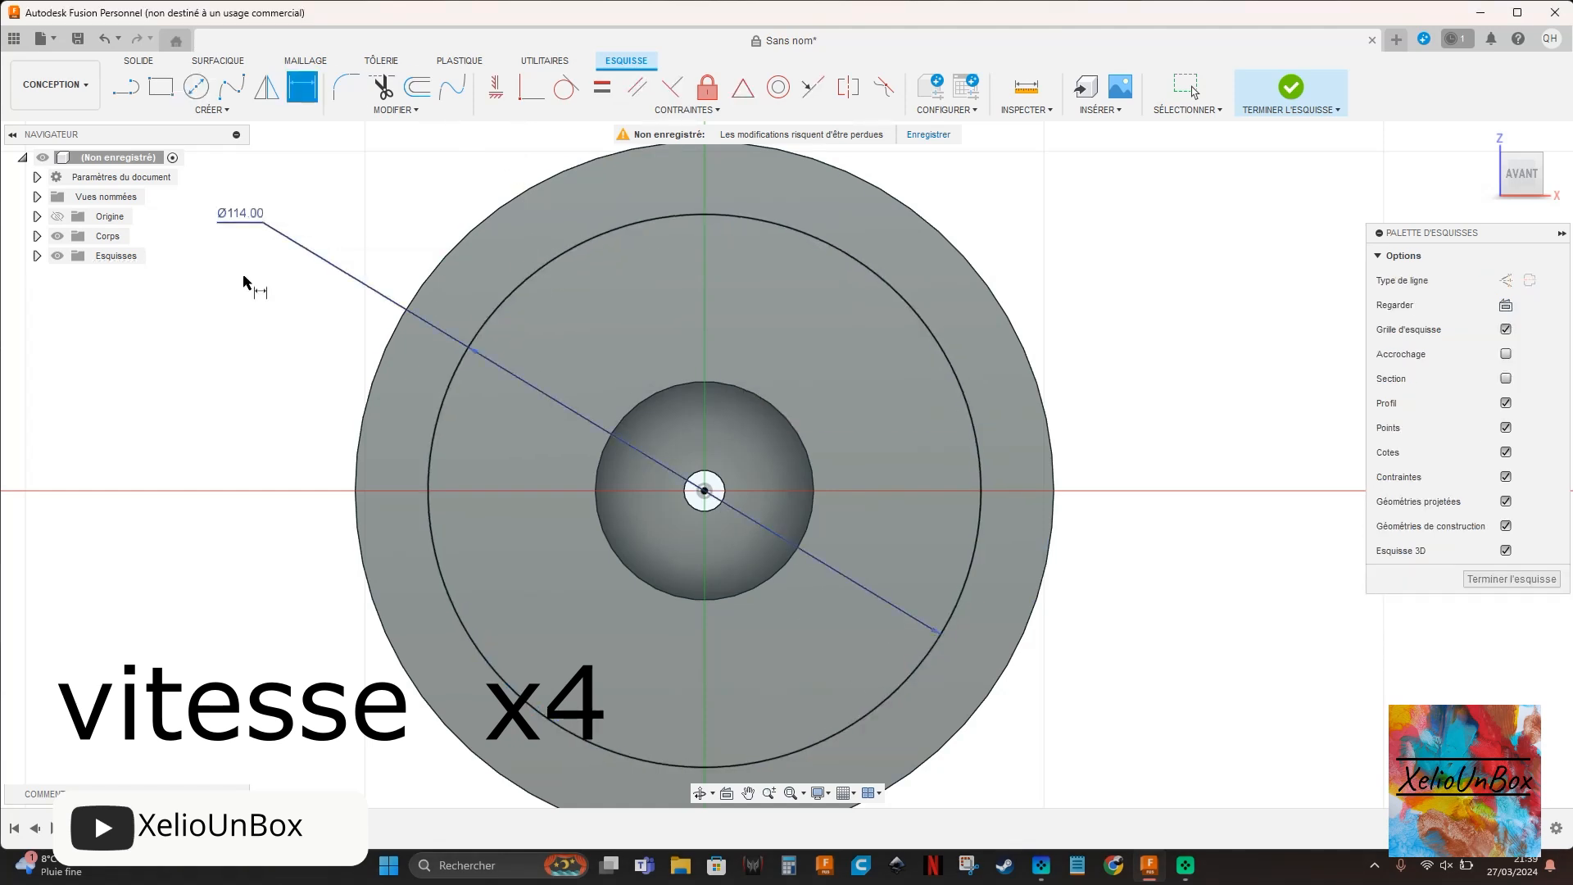
# - Sketch a second circle around the central recess, concentric with the hole, and dimension its diameter to 60 mm
pyautogui.press('c')
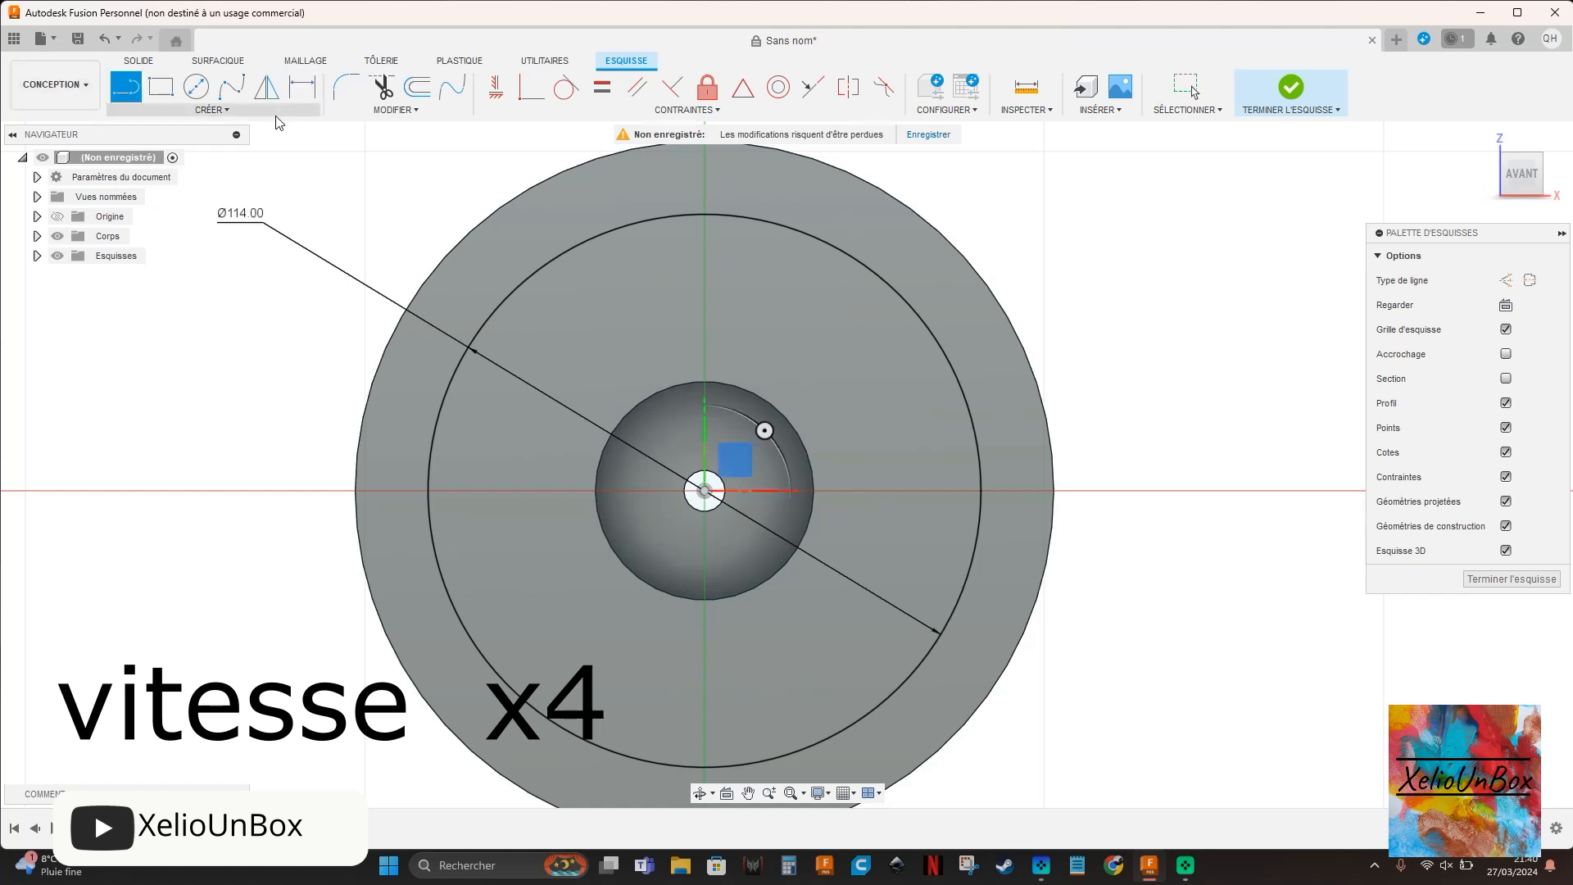
pyautogui.click(705, 490)
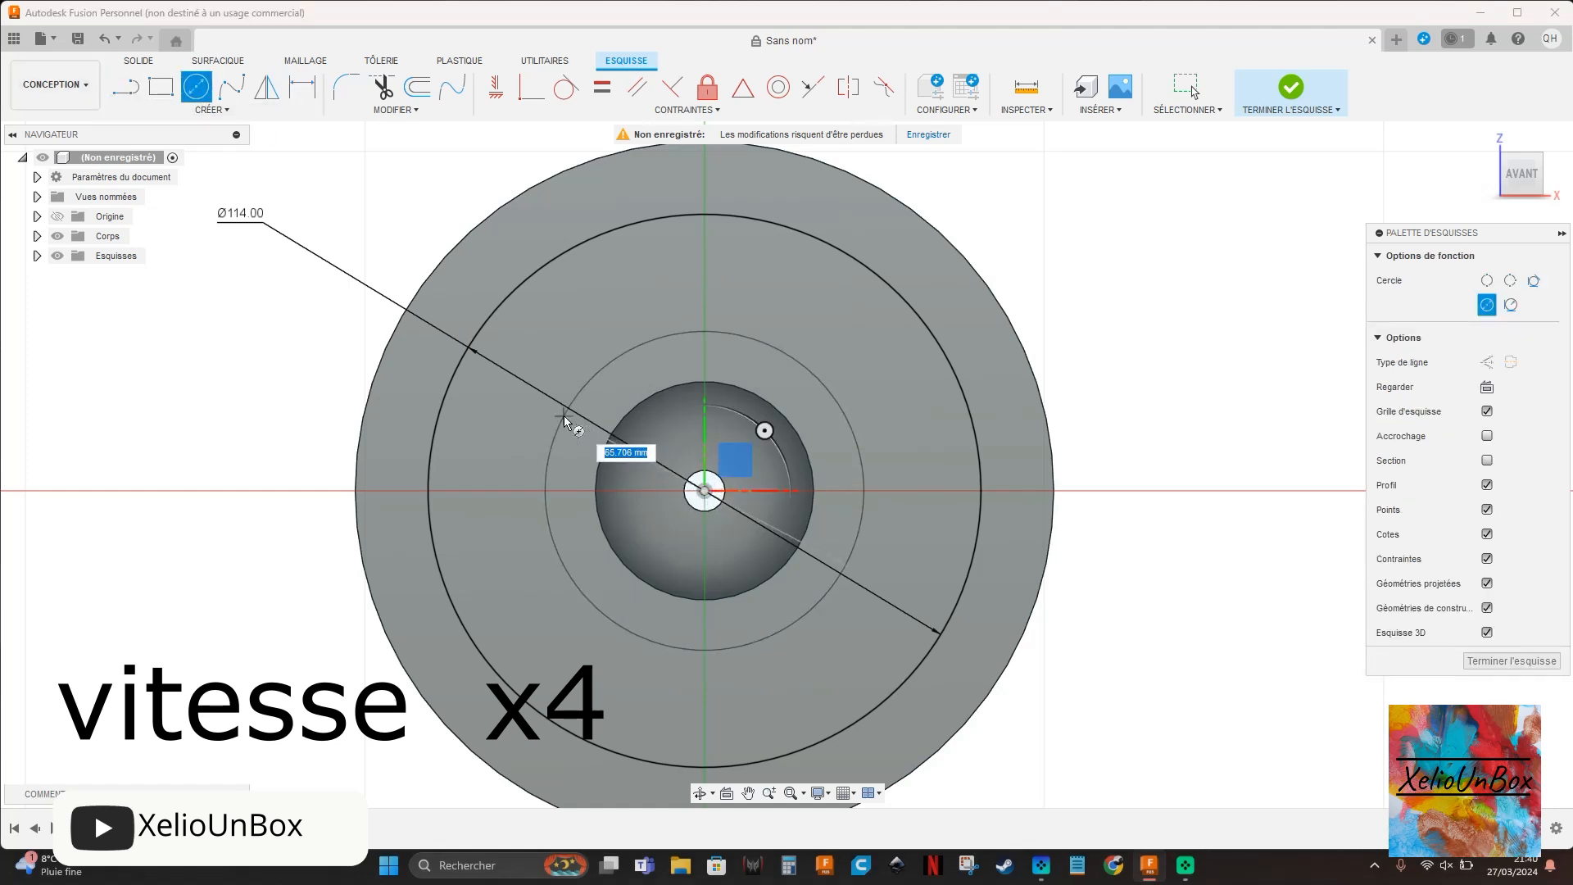
pyautogui.click(565, 450)
pyautogui.click(300, 96)
pyautogui.click(651, 354)
pyautogui.click(619, 315)
pyautogui.press('Return')
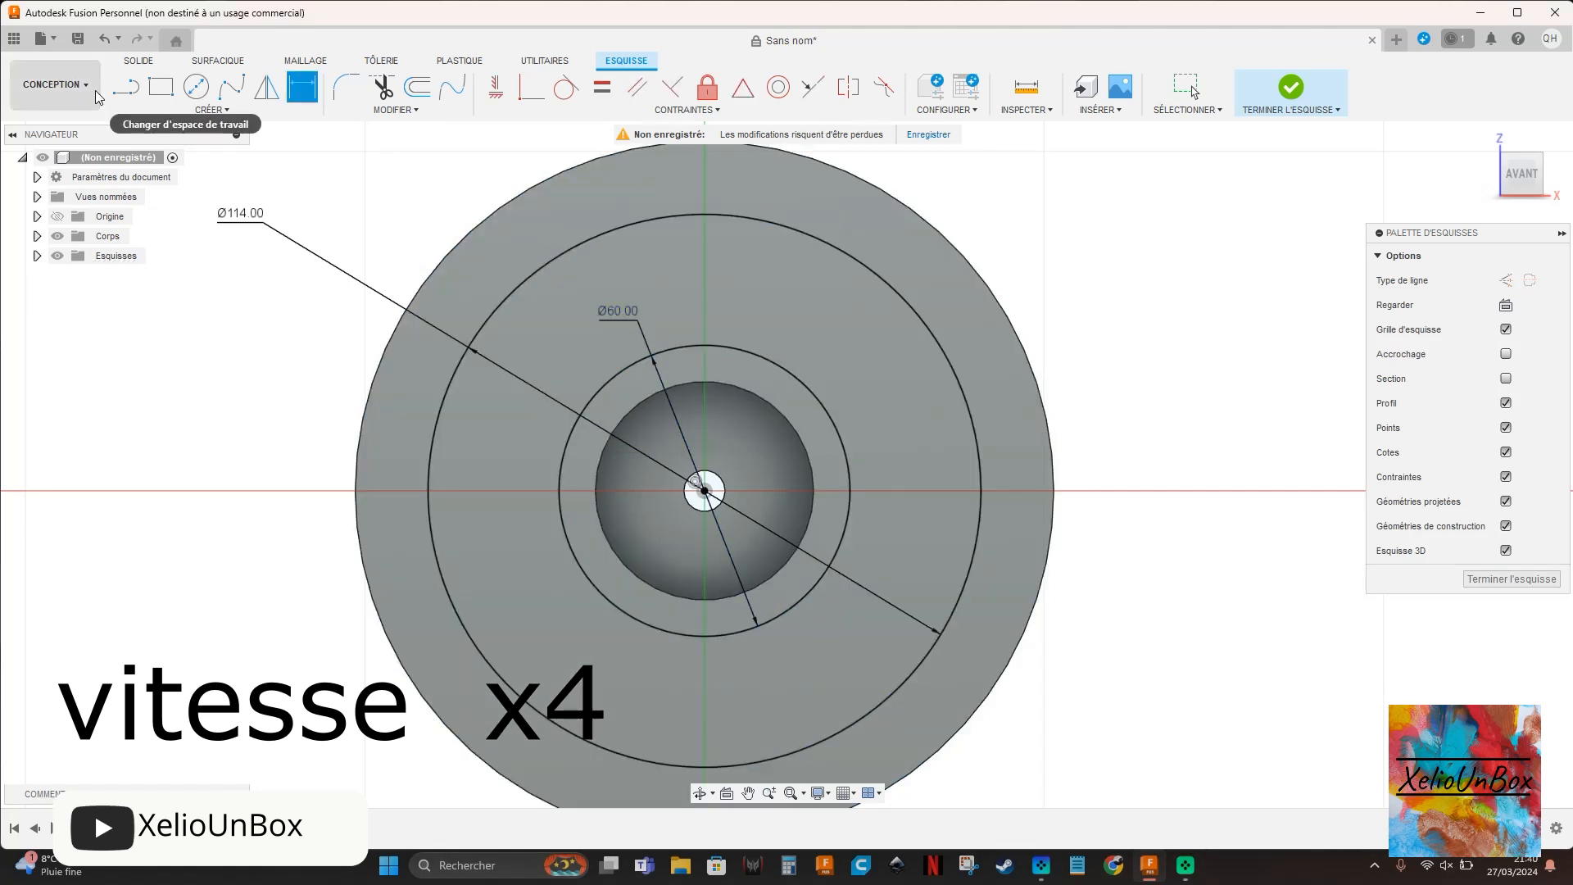
# - Set the diameter of the larger sketch circle to 120 mm
pyautogui.doubleClick(242, 214)
pyautogui.write('120')
pyautogui.press('Return')
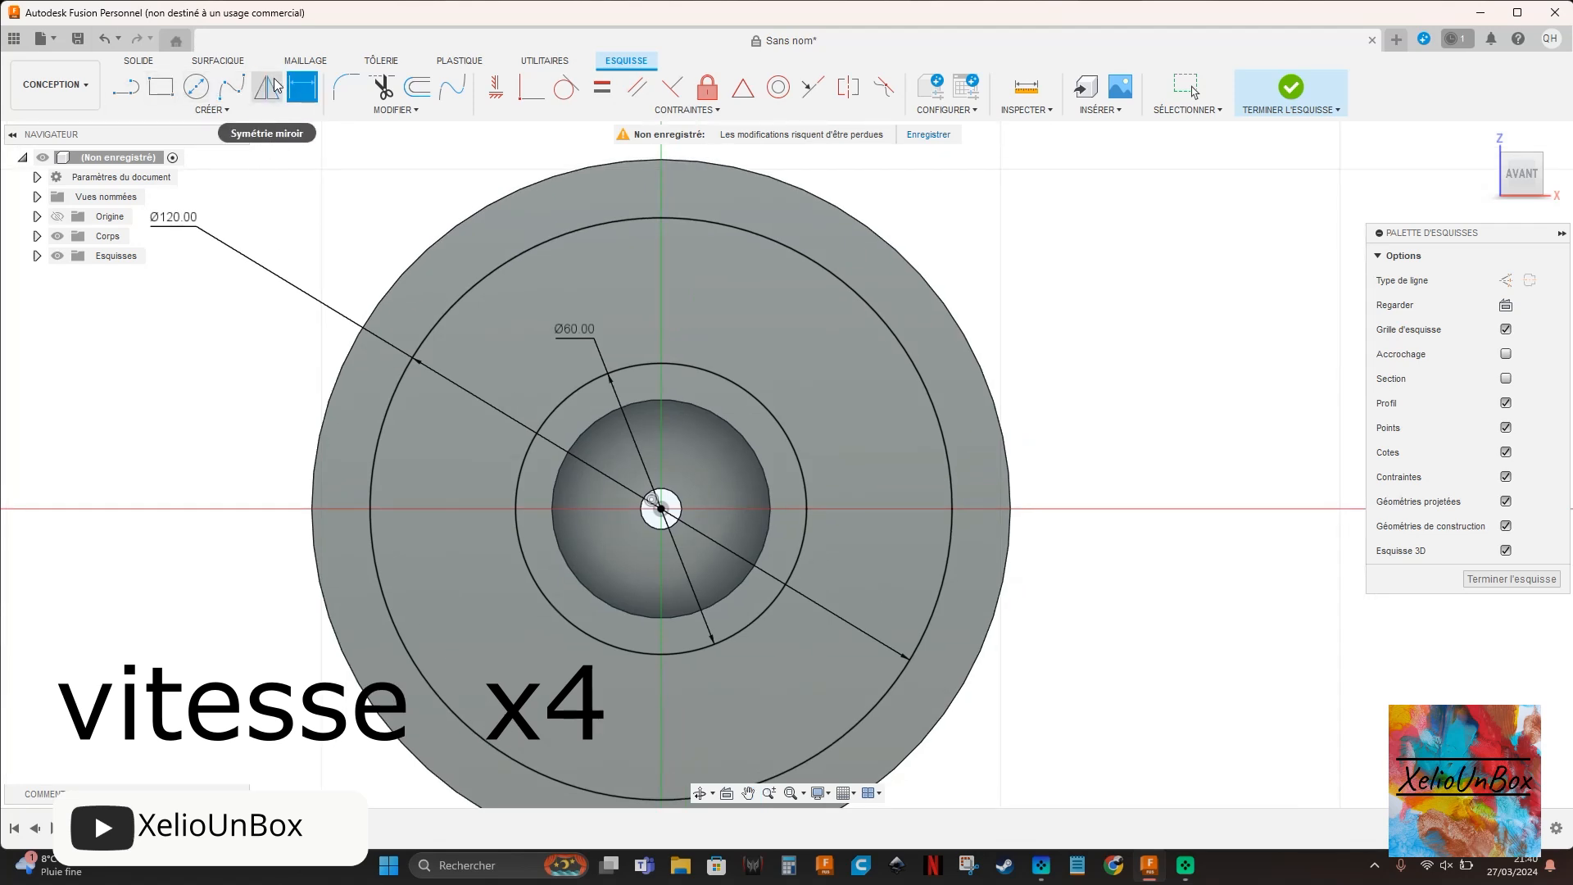
# - Draw three lines joining the 60 mm and 120 mm circles: one vertical at the top, one lower right and one lower left
pyautogui.press('l')
pyautogui.click(661, 364)
pyautogui.click(661, 218)
pyautogui.click(797, 566)
pyautogui.click(932, 614)
pyautogui.click(538, 592)
pyautogui.click(422, 675)
# - Dimension the angle between the vertical line and the lower-right line to 126°
pyautogui.click(302, 87)
pyautogui.click(661, 283)
pyautogui.click(900, 603)
pyautogui.click(823, 377)
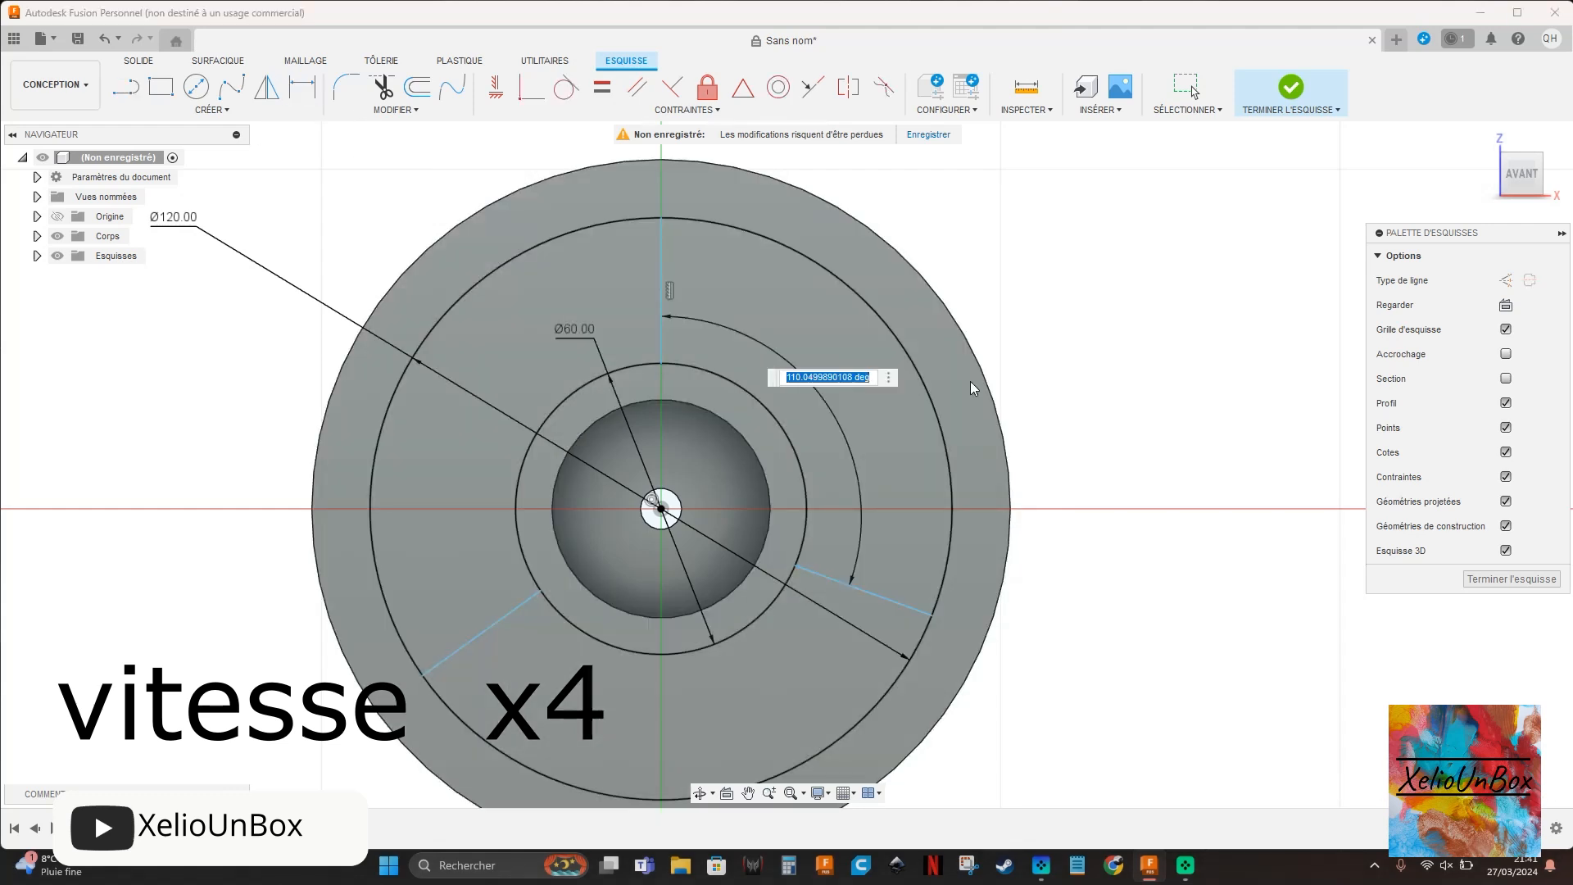
pyautogui.write('126')
pyautogui.press('Return')
pyautogui.click(871, 604)
pyautogui.click(512, 611)
pyautogui.click(539, 574)
pyautogui.click(656, 7)
pyautogui.press('Escape')
pyautogui.press('Escape')
pyautogui.click(534, 359)
pyautogui.press('Delete')
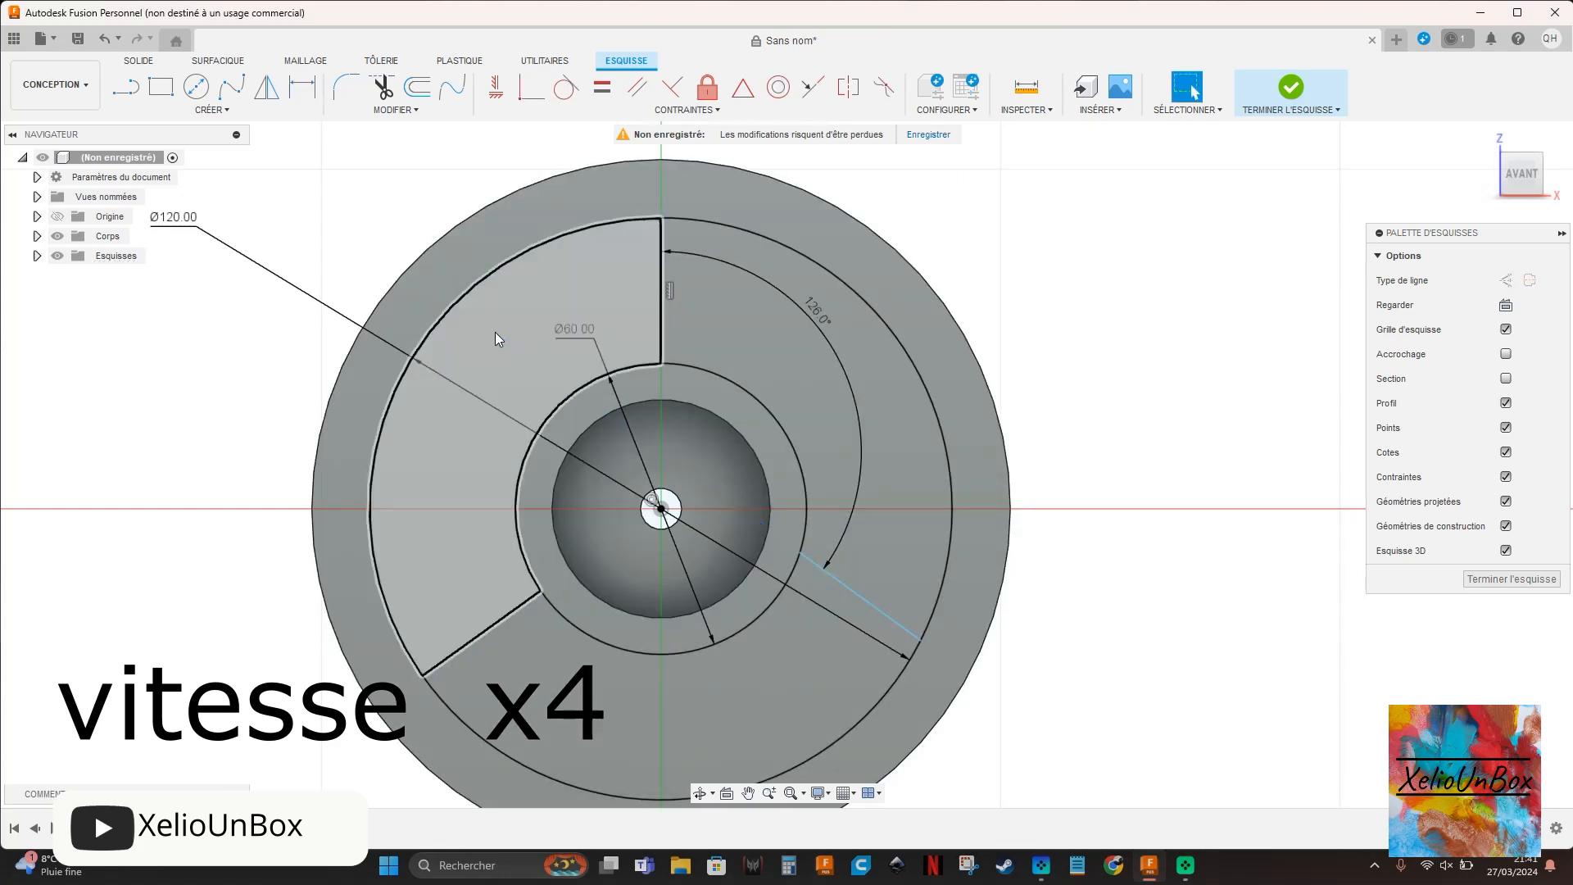
# - Dimension the angle between the vertical line and the lower-left line to 126°
pyautogui.click(300, 88)
pyautogui.click(661, 309)
pyautogui.click(490, 627)
pyautogui.click(447, 461)
pyautogui.write('126')
pyautogui.press('Return')
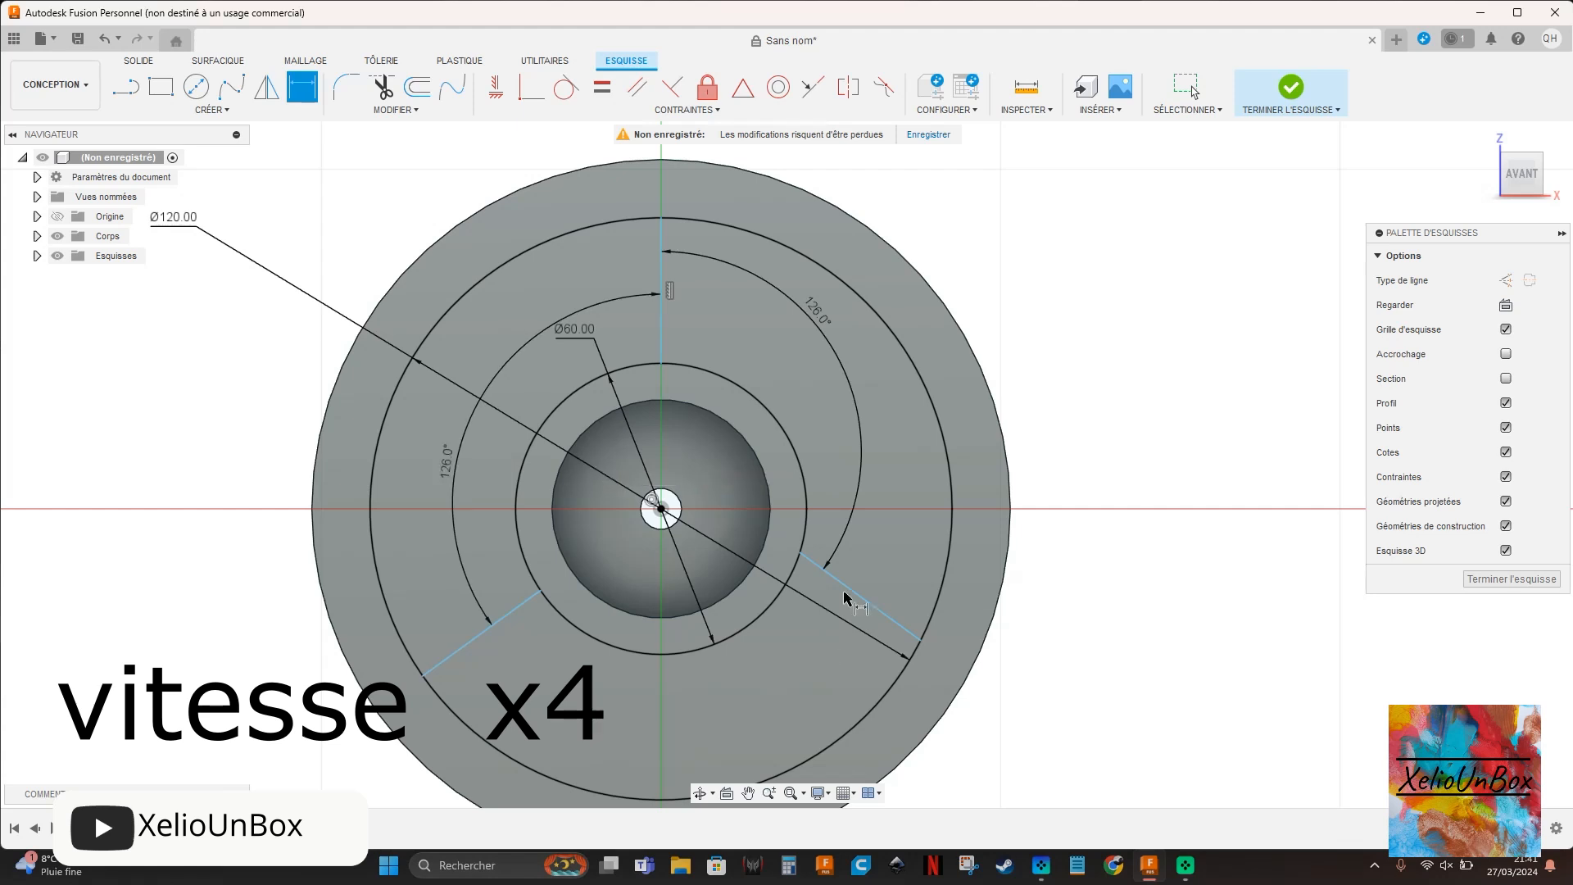
pyautogui.click(844, 587)
pyautogui.click(508, 617)
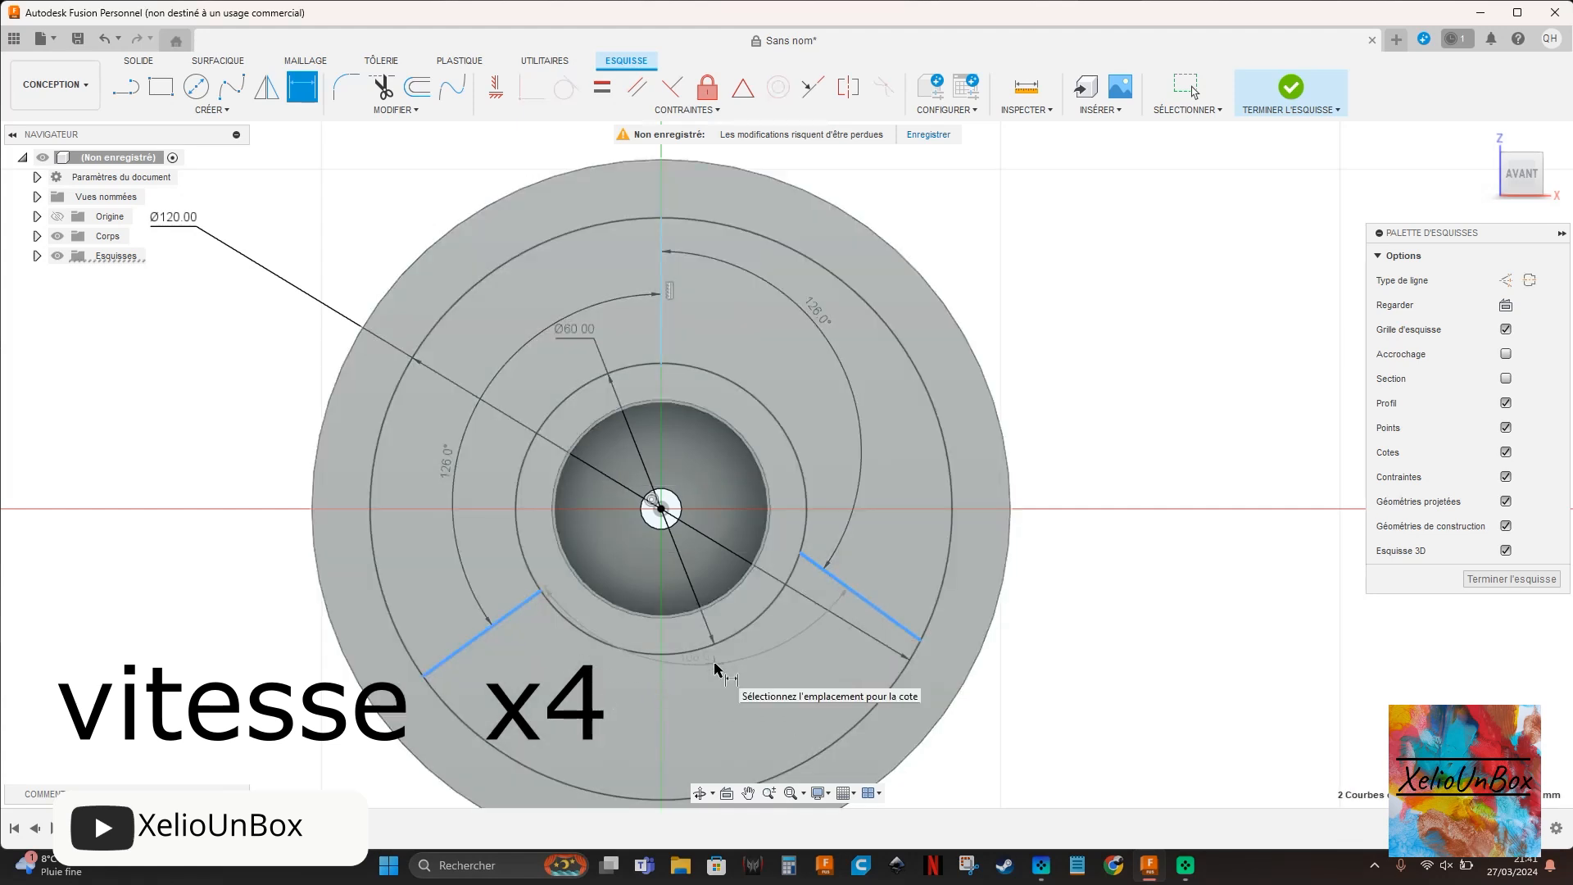
pyautogui.press('Escape')
# - Set both angle dimensions from the vertical line to 120°
pyautogui.doubleClick(823, 318)
pyautogui.write('120')
pyautogui.press('Return')
pyautogui.doubleClick(449, 467)
pyautogui.write('120')
pyautogui.press('Return')
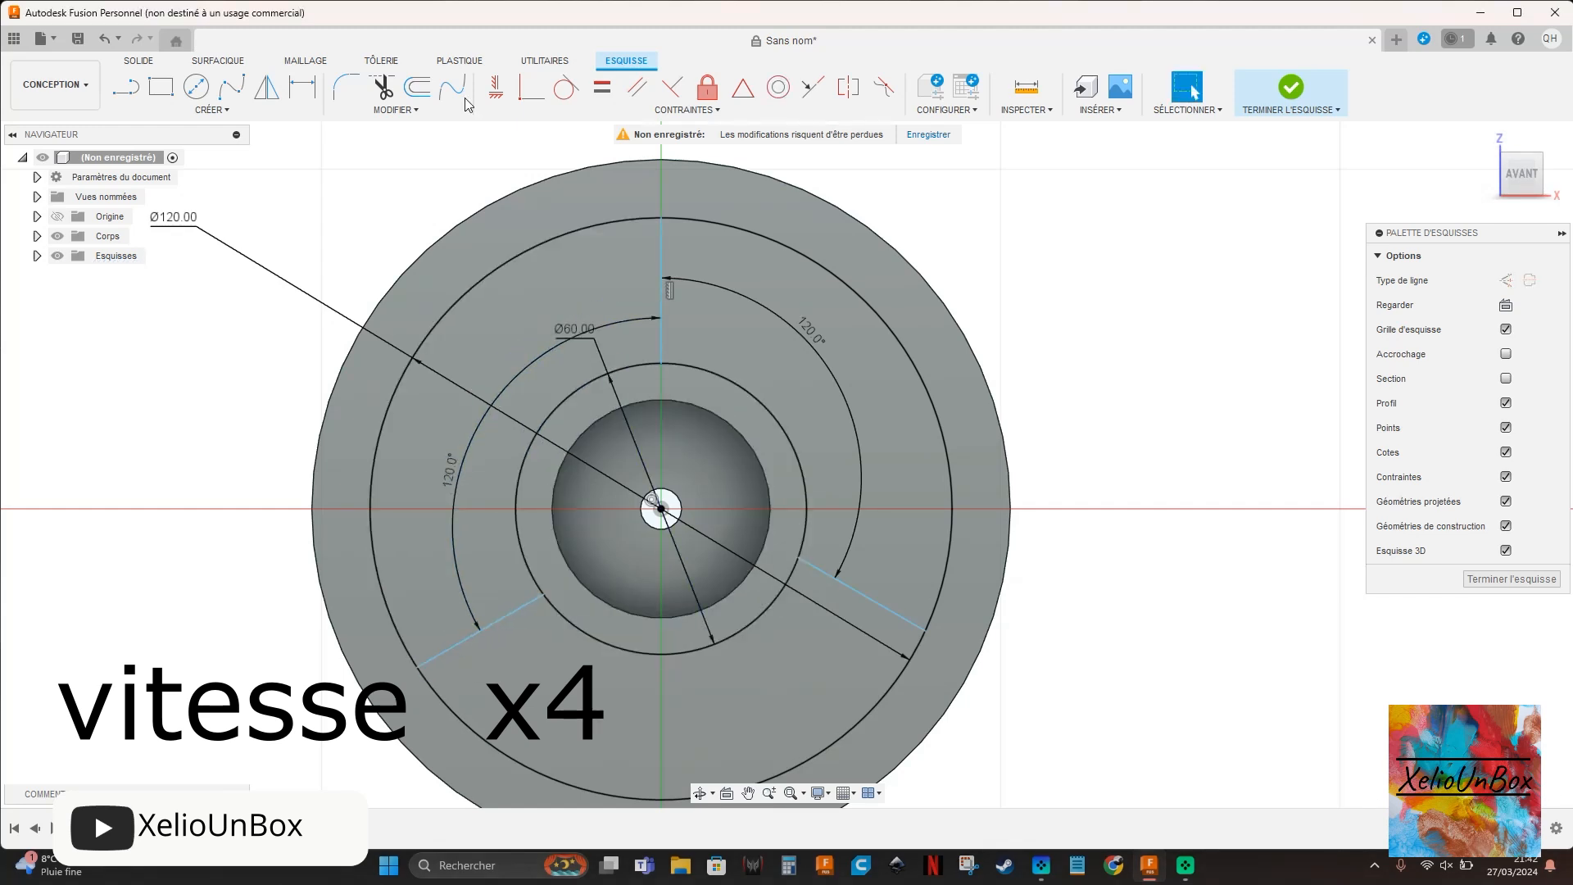
# - Try to dimension the angle between the two lower spoke lines
pyautogui.click(303, 86)
pyautogui.click(860, 593)
pyautogui.click(491, 626)
pyautogui.click(626, 707)
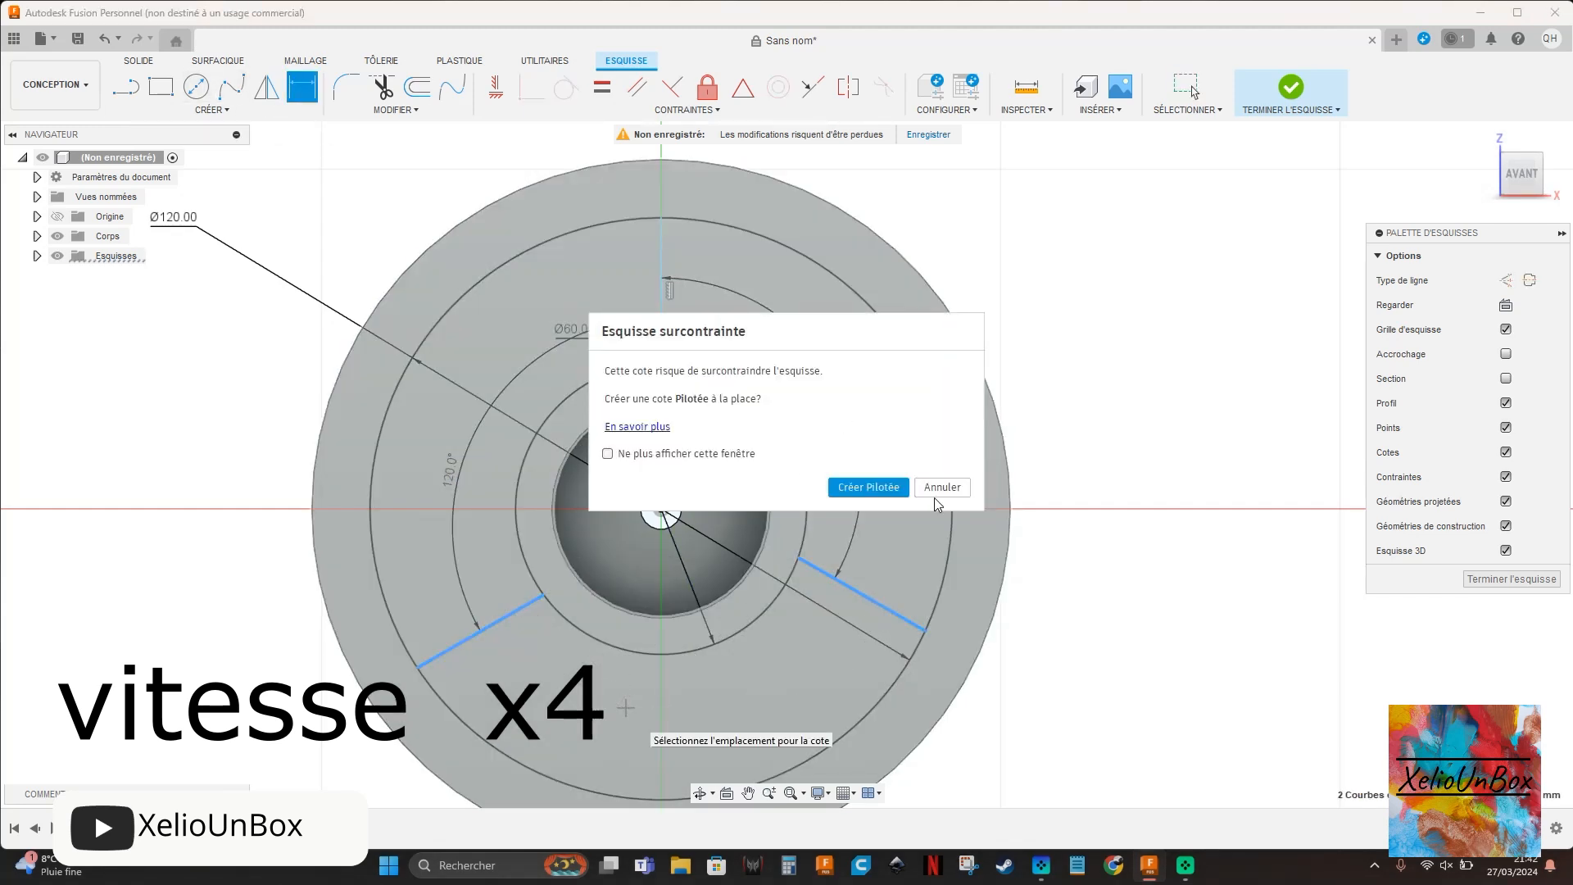
pyautogui.click(941, 486)
# - Draw a line between the two circles just left of the vertical line and dimension the angle between them to 5°
pyautogui.press('l')
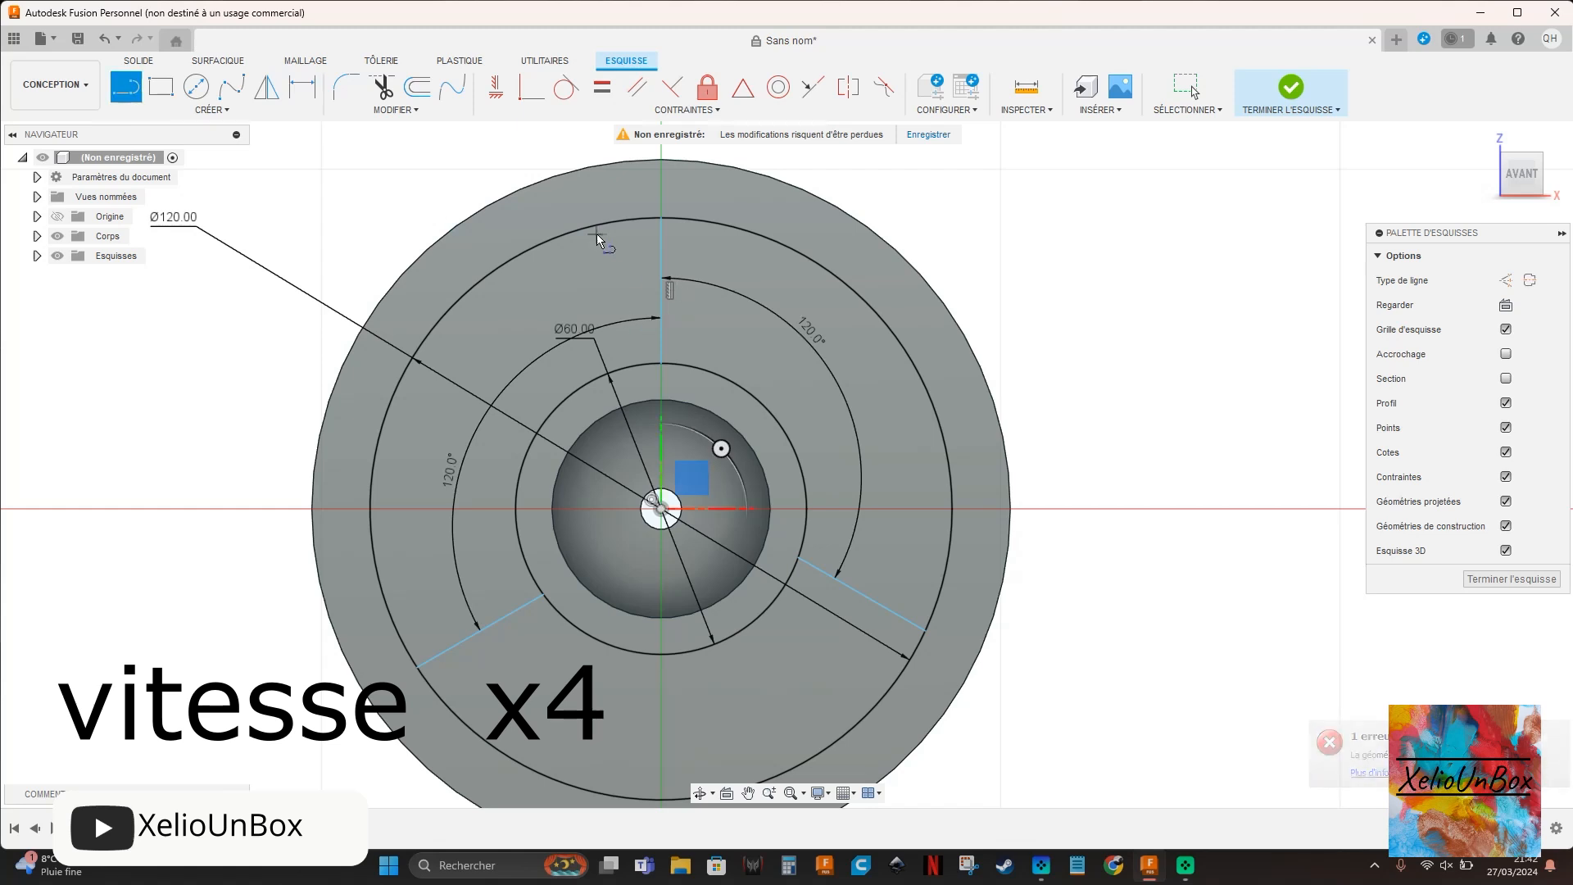
pyautogui.click(620, 369)
pyautogui.press('d')
pyautogui.click(608, 266)
pyautogui.click(661, 275)
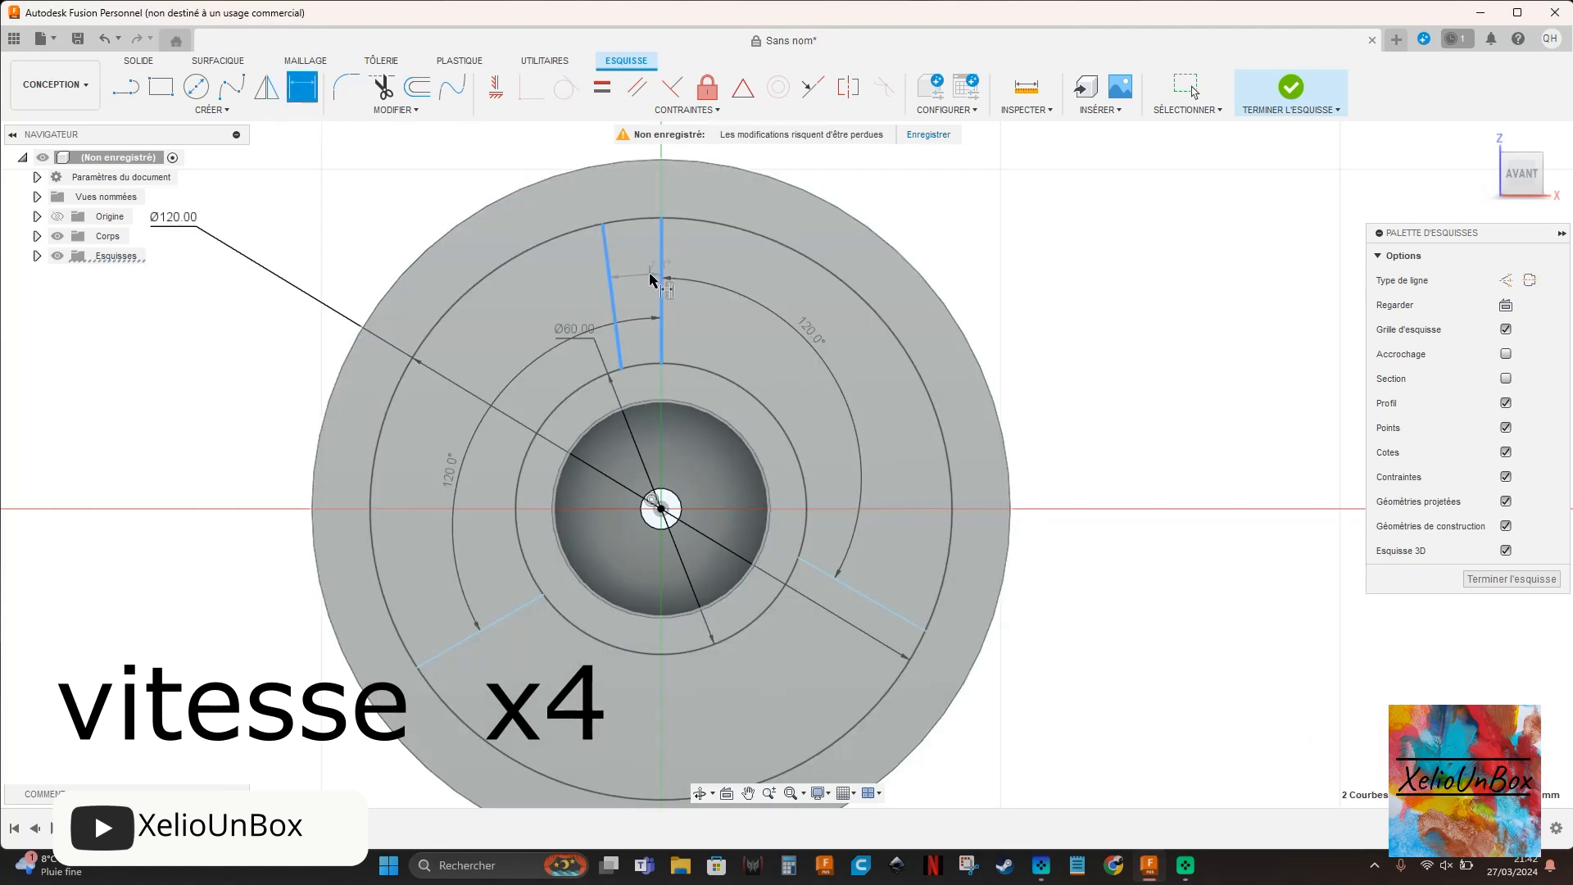
pyautogui.click(638, 272)
pyautogui.write('5')
pyautogui.press('Return')
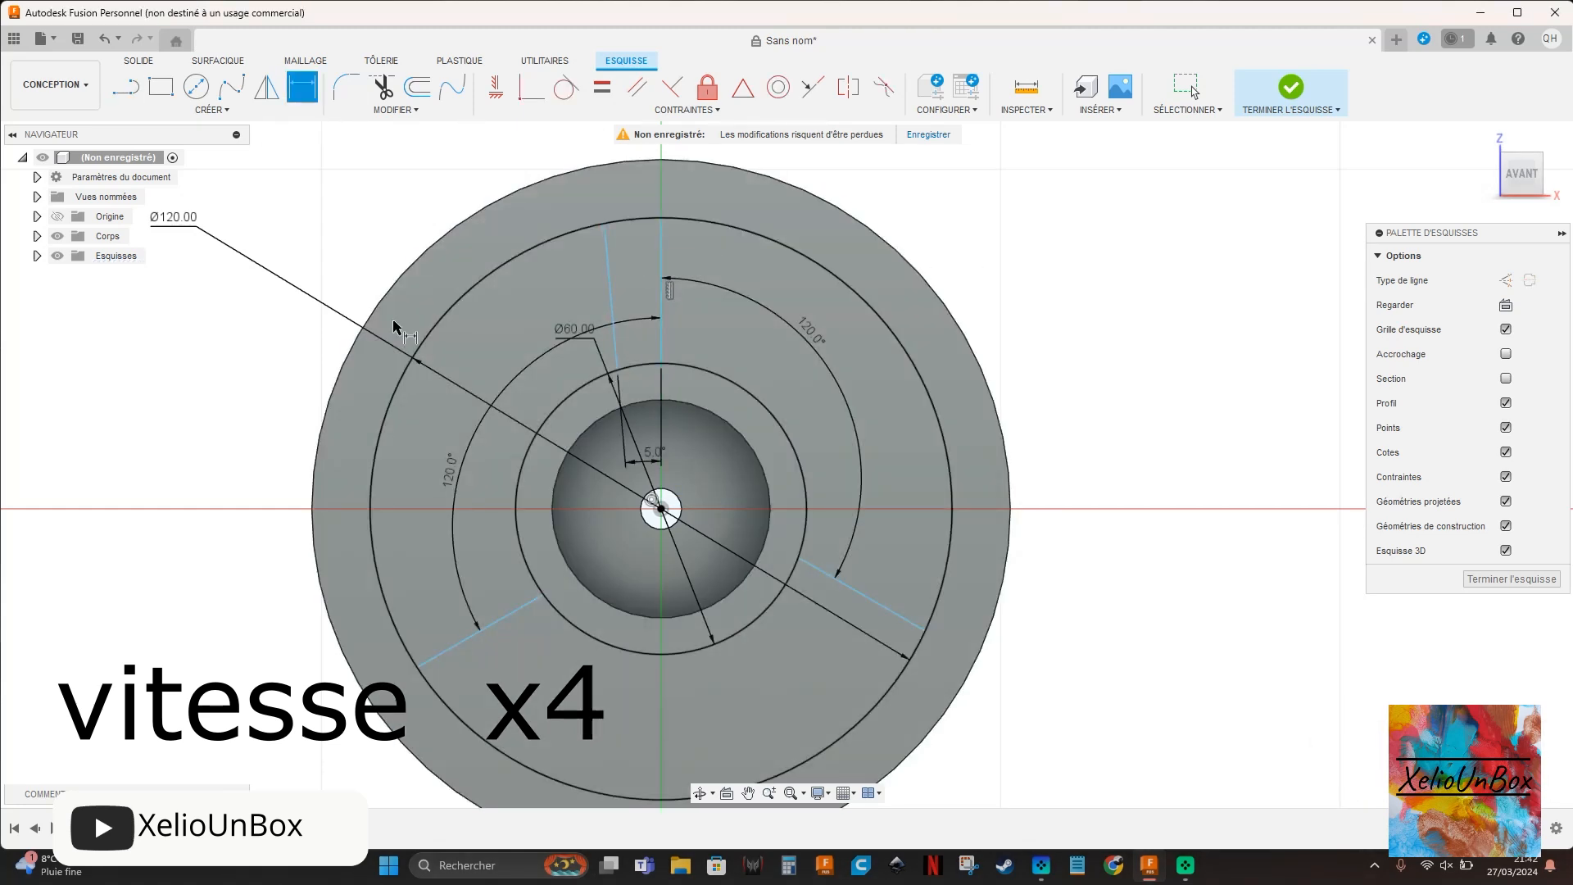
# - Draw a second line between the two circles beside each of the lower-left and lower-right lines
pyautogui.press('l')
pyautogui.click(571, 623)
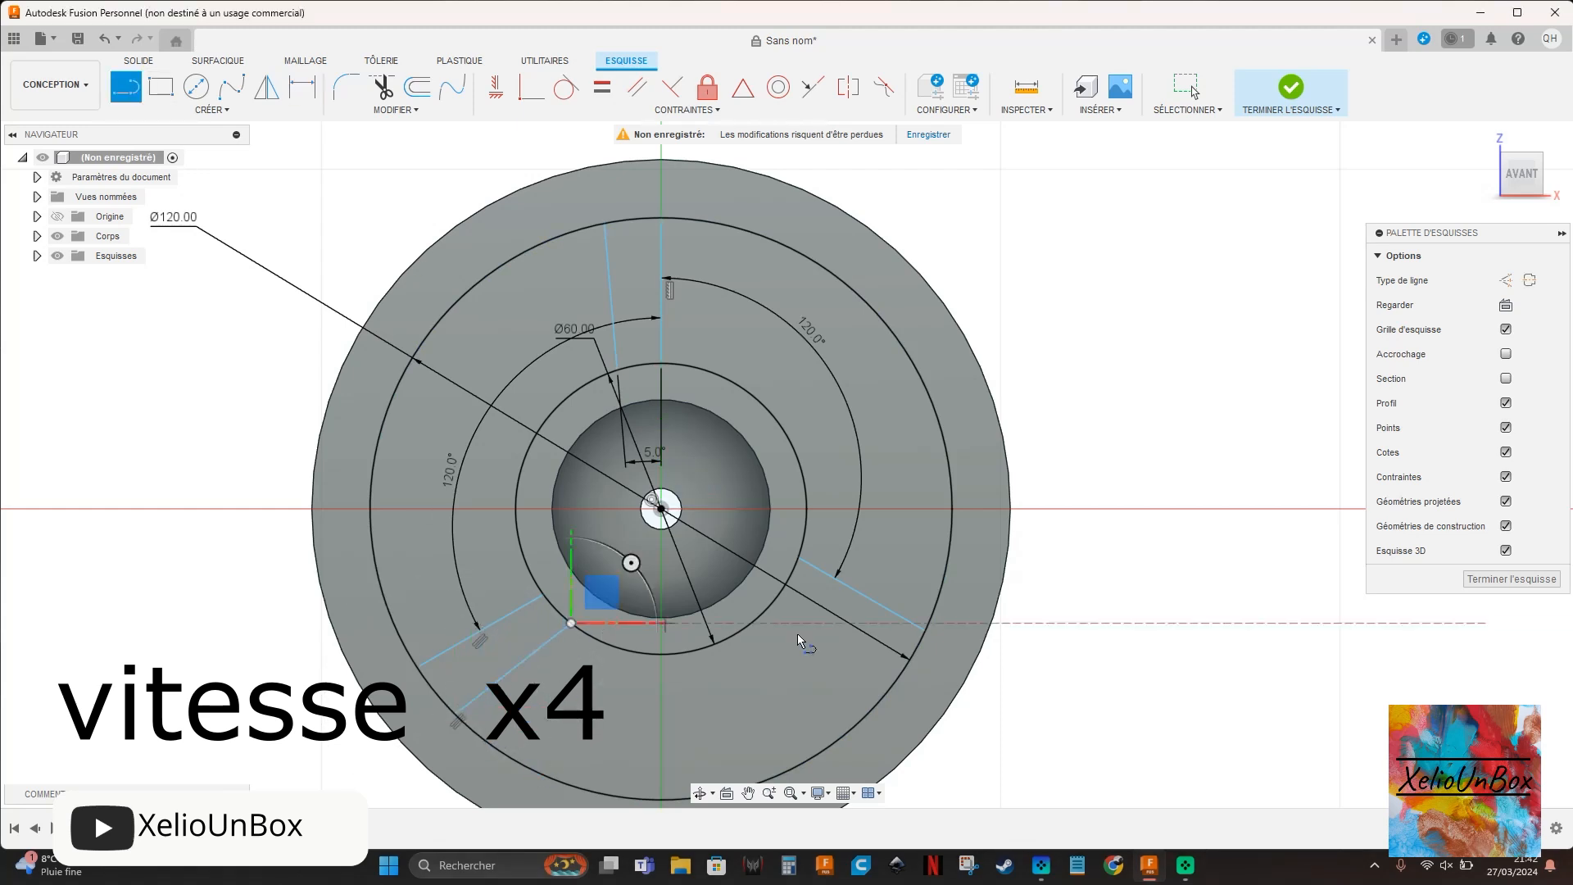
pyautogui.click(807, 521)
pyautogui.click(945, 565)
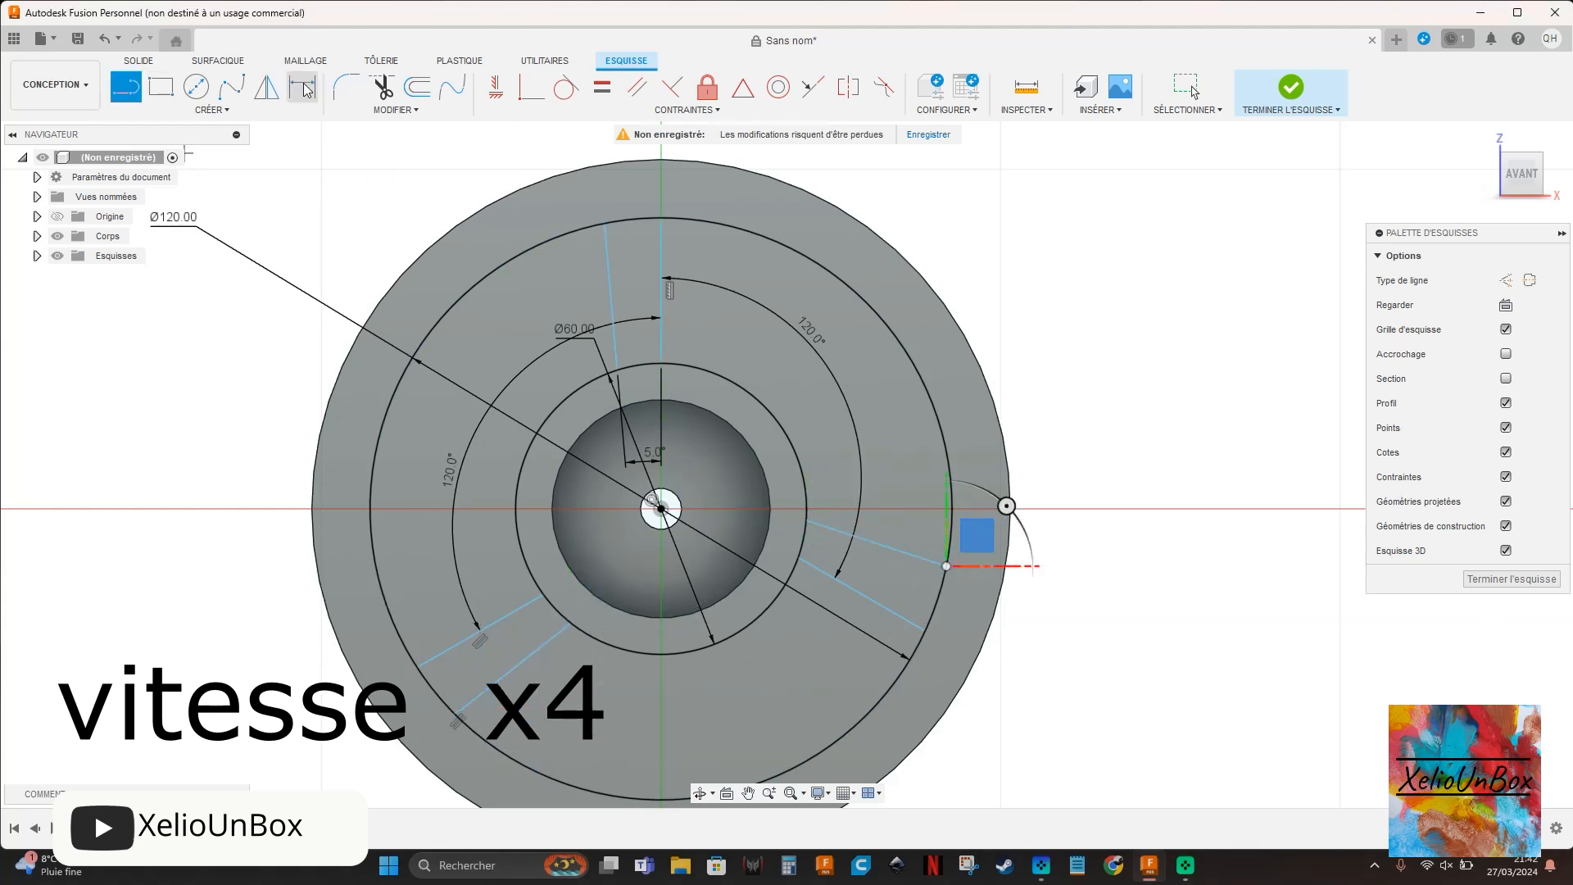
# - Dimension the angles from the slanted top line to the newly drawn lower-left and lower-right lines to 120° each
pyautogui.click(302, 88)
pyautogui.click(611, 291)
pyautogui.click(537, 651)
pyautogui.click(307, 353)
pyautogui.press('Return')
pyautogui.click(616, 303)
pyautogui.click(896, 549)
pyautogui.click(892, 190)
pyautogui.press('Return')
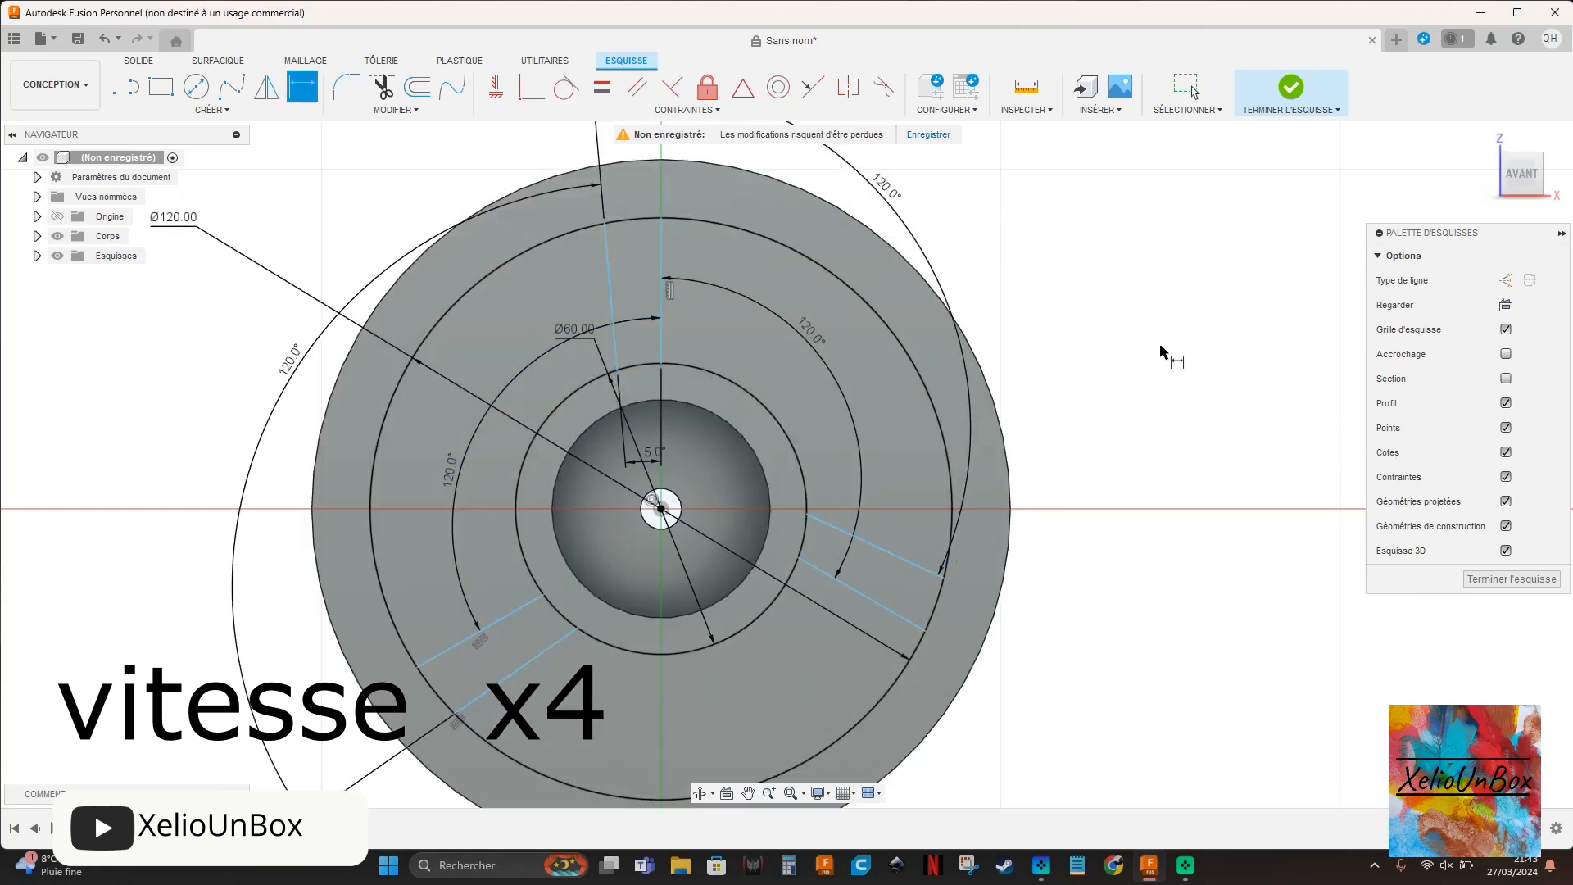
# - Cut the three large ring segments between the spokes through the disc
pyautogui.click(131, 65)
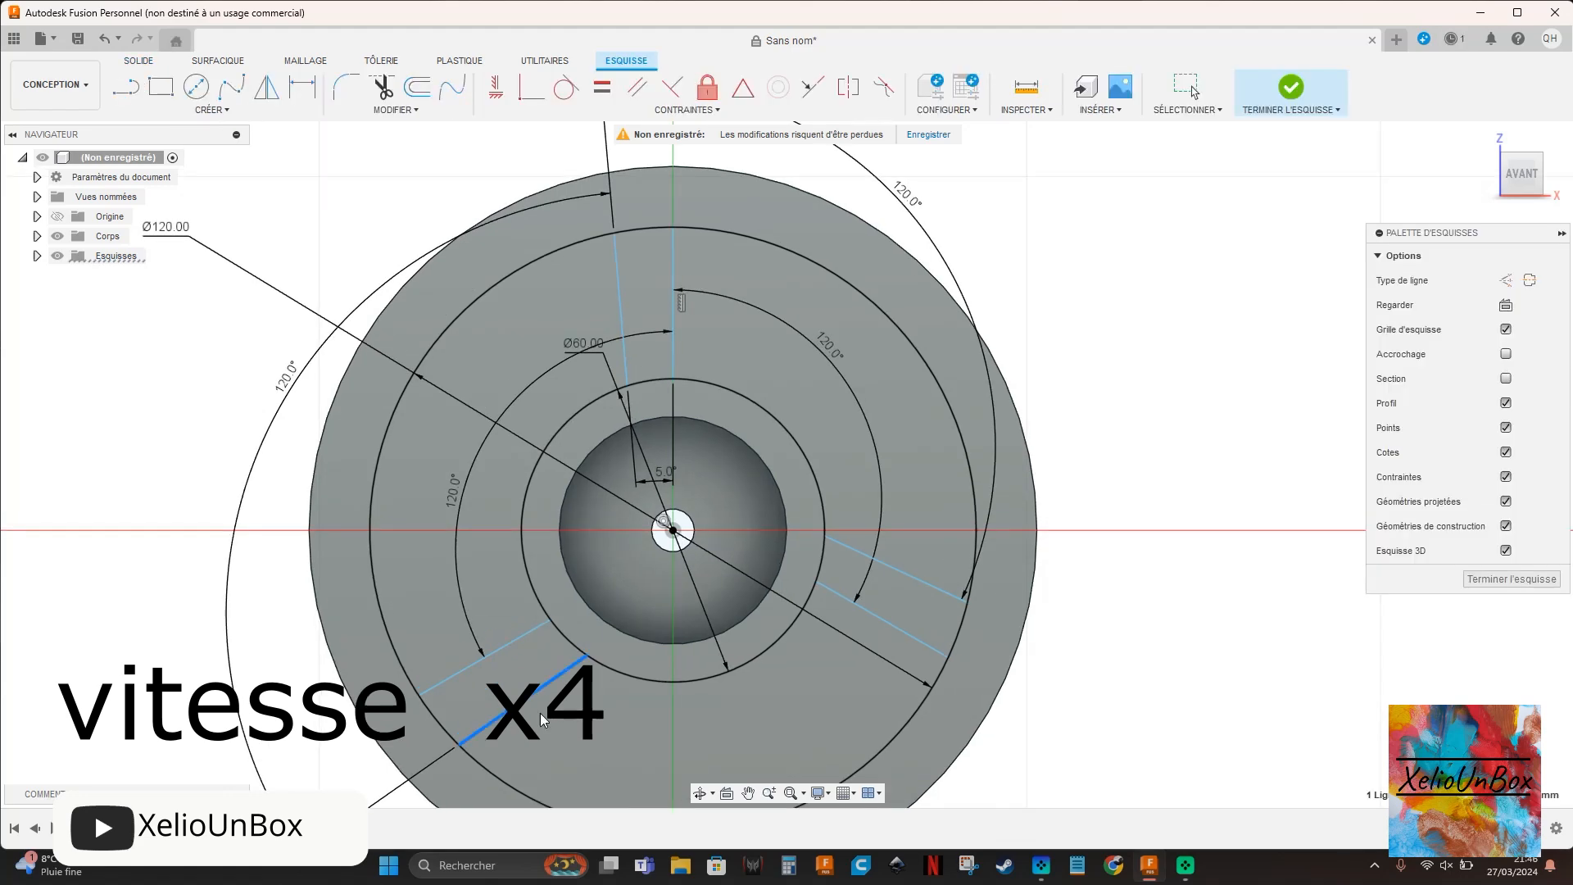
pyautogui.press('Escape')
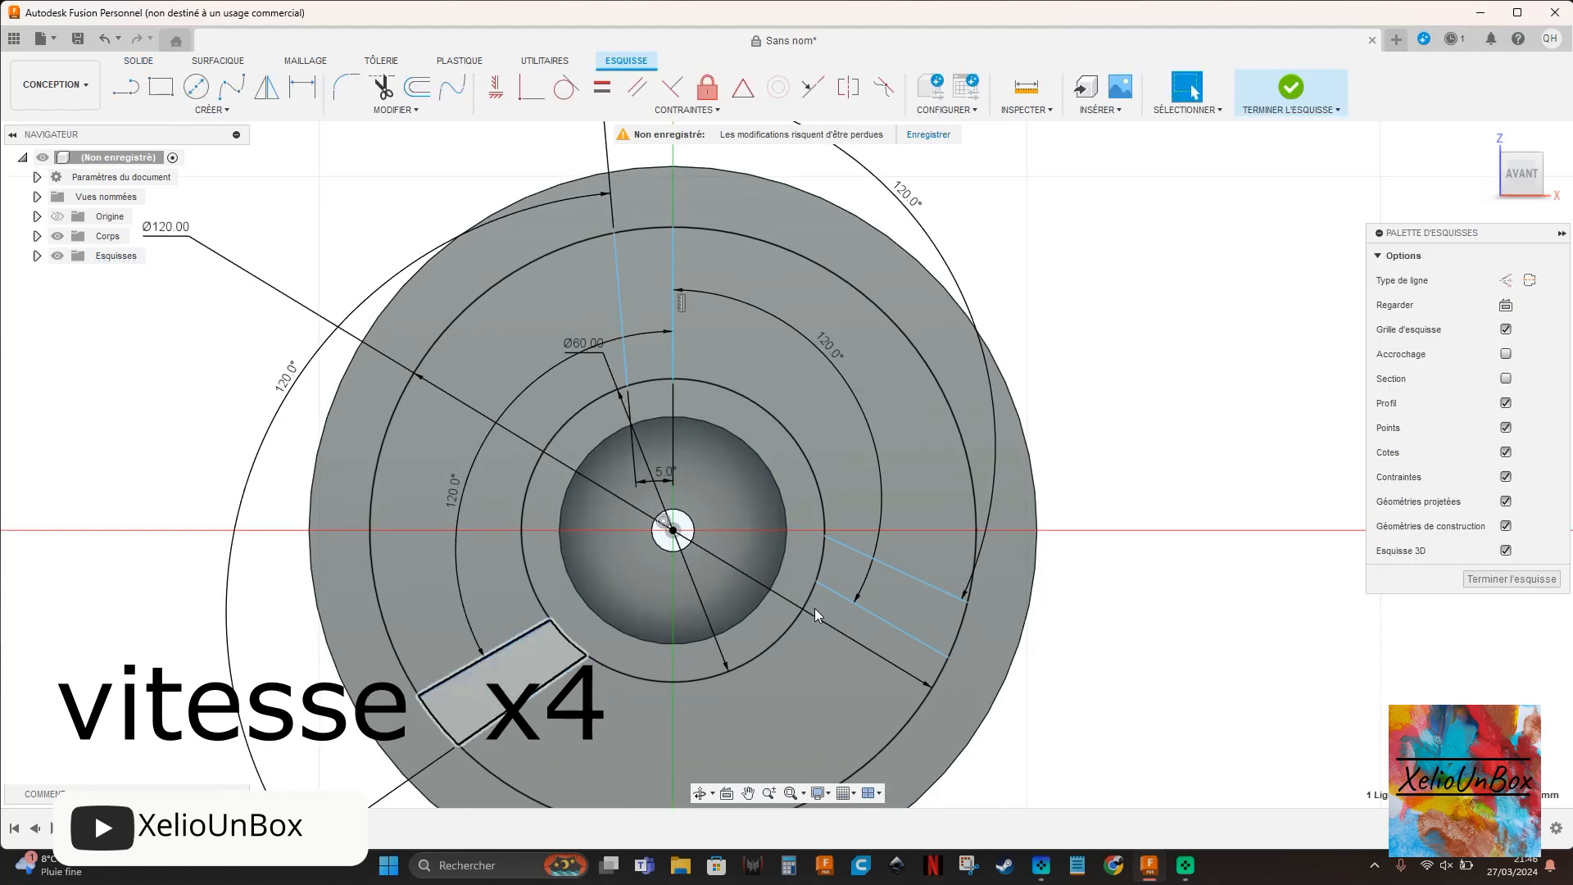
pyautogui.click(849, 600)
pyautogui.click(919, 178)
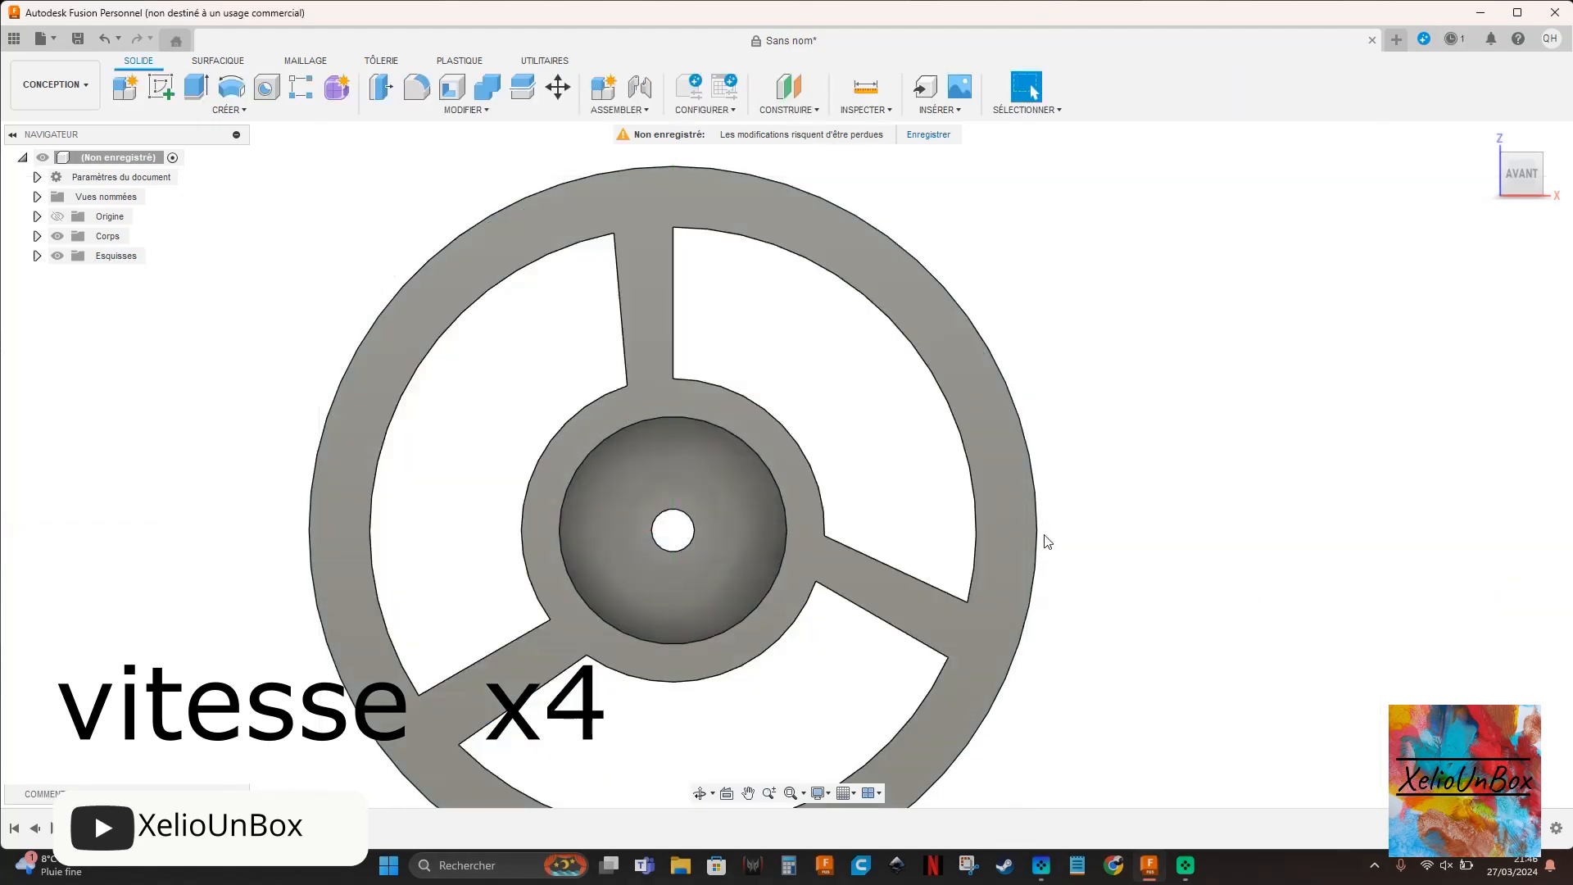
# - Try to fillet the wheel's whole front face with a 20 mm radius
pyautogui.scroll(3, 1041, 573)
pyautogui.scroll(-3, 956, 541)
pyautogui.press('f')
pyautogui.click(1500, 199)
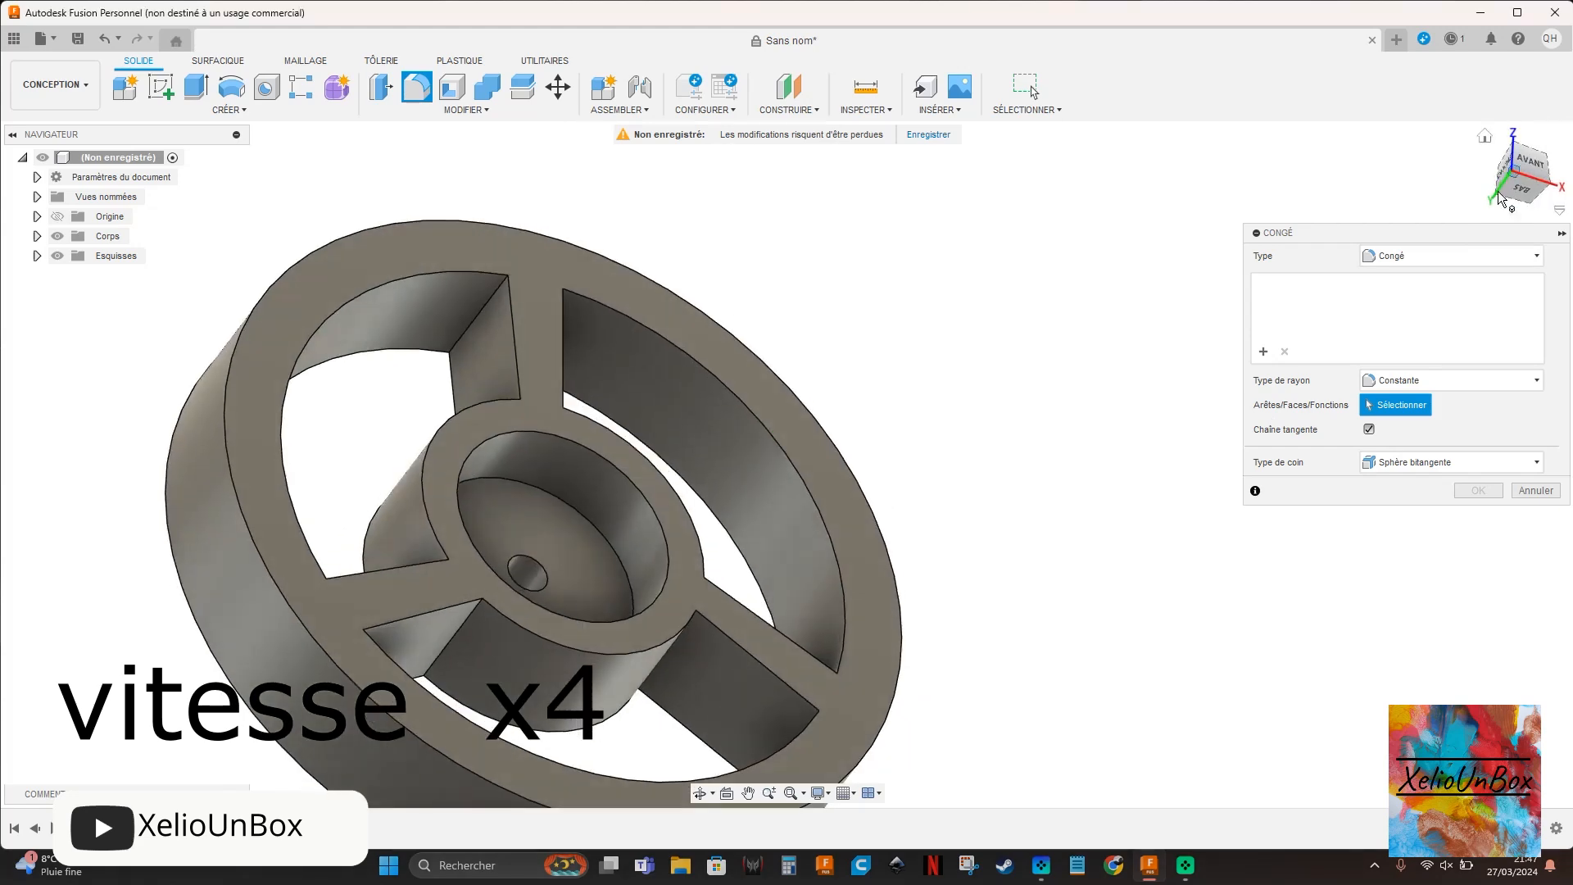
pyautogui.click(482, 310)
pyautogui.press('Escape')
pyautogui.press('f')
pyautogui.click(528, 411)
pyautogui.write('20')
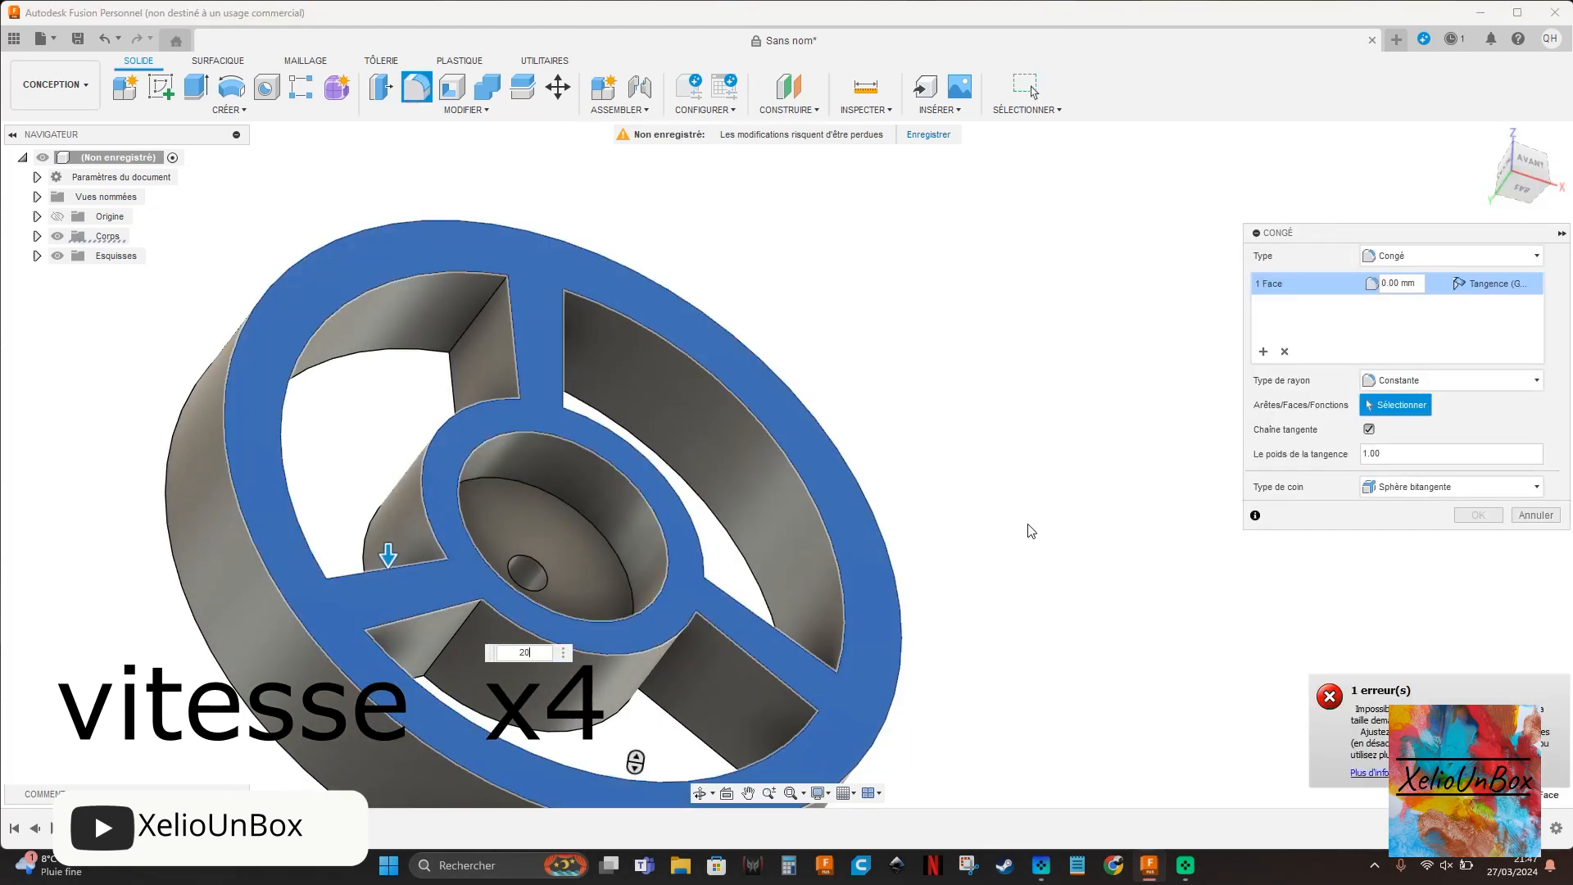
pyautogui.press('BackSpace')
pyautogui.press('BackSpace')
pyautogui.press('Escape')
# - Try to fillet the corner edges of all three cut-outs together with a 20 mm radius
pyautogui.moveTo(1529, 171)
pyautogui.mouseDown()
pyautogui.moveTo(1534, 204)
pyautogui.moveTo(1524, 195)
pyautogui.mouseUp()
pyautogui.press('f')
pyautogui.click(485, 249)
pyautogui.click(415, 427)
pyautogui.click(813, 397)
pyautogui.click(665, 234)
pyautogui.click(490, 338)
pyautogui.click(807, 490)
pyautogui.click(420, 581)
pyautogui.moveTo(1529, 190)
pyautogui.mouseDown()
pyautogui.moveTo(1525, 156)
pyautogui.moveTo(1507, 193)
pyautogui.moveTo(1549, 154)
pyautogui.moveTo(1552, 174)
pyautogui.moveTo(1493, 159)
pyautogui.moveTo(1526, 185)
pyautogui.moveTo(1550, 179)
pyautogui.mouseUp()
pyautogui.click(804, 660)
pyautogui.click(571, 755)
pyautogui.click(683, 594)
pyautogui.click(736, 631)
pyautogui.write('20')
pyautogui.click(1523, 170)
pyautogui.press('Escape')
# - Inspect the spoke sketch closely where the slanted top line meets the inner ring circle
pyautogui.rightClick(242, 827)
pyautogui.click(306, 638)
pyautogui.scroll(4, 540, 315)
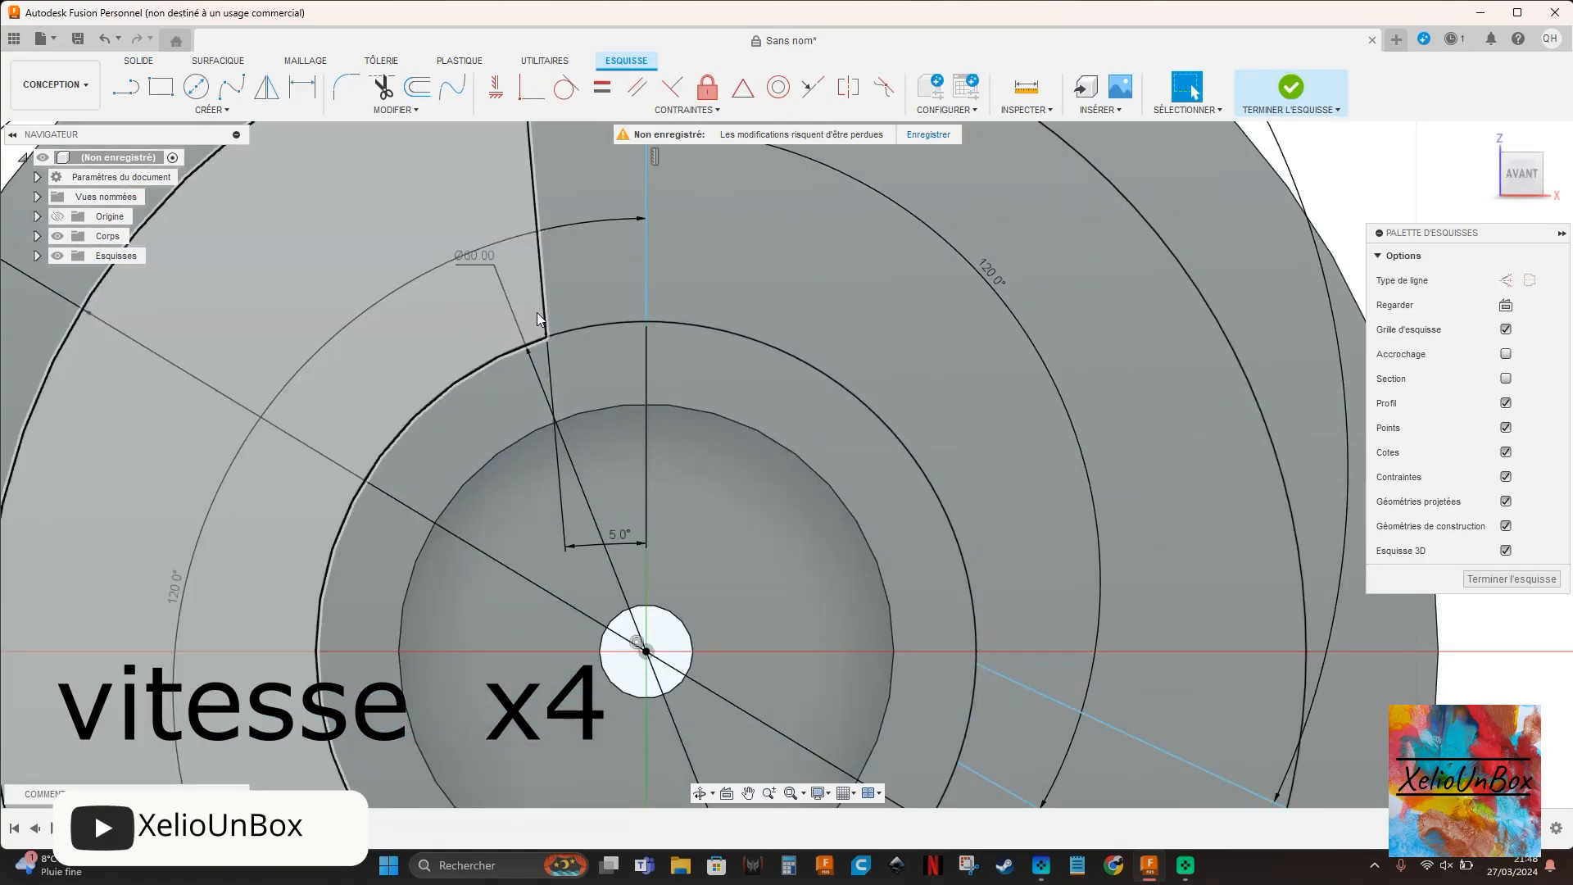
pyautogui.scroll(5, 540, 315)
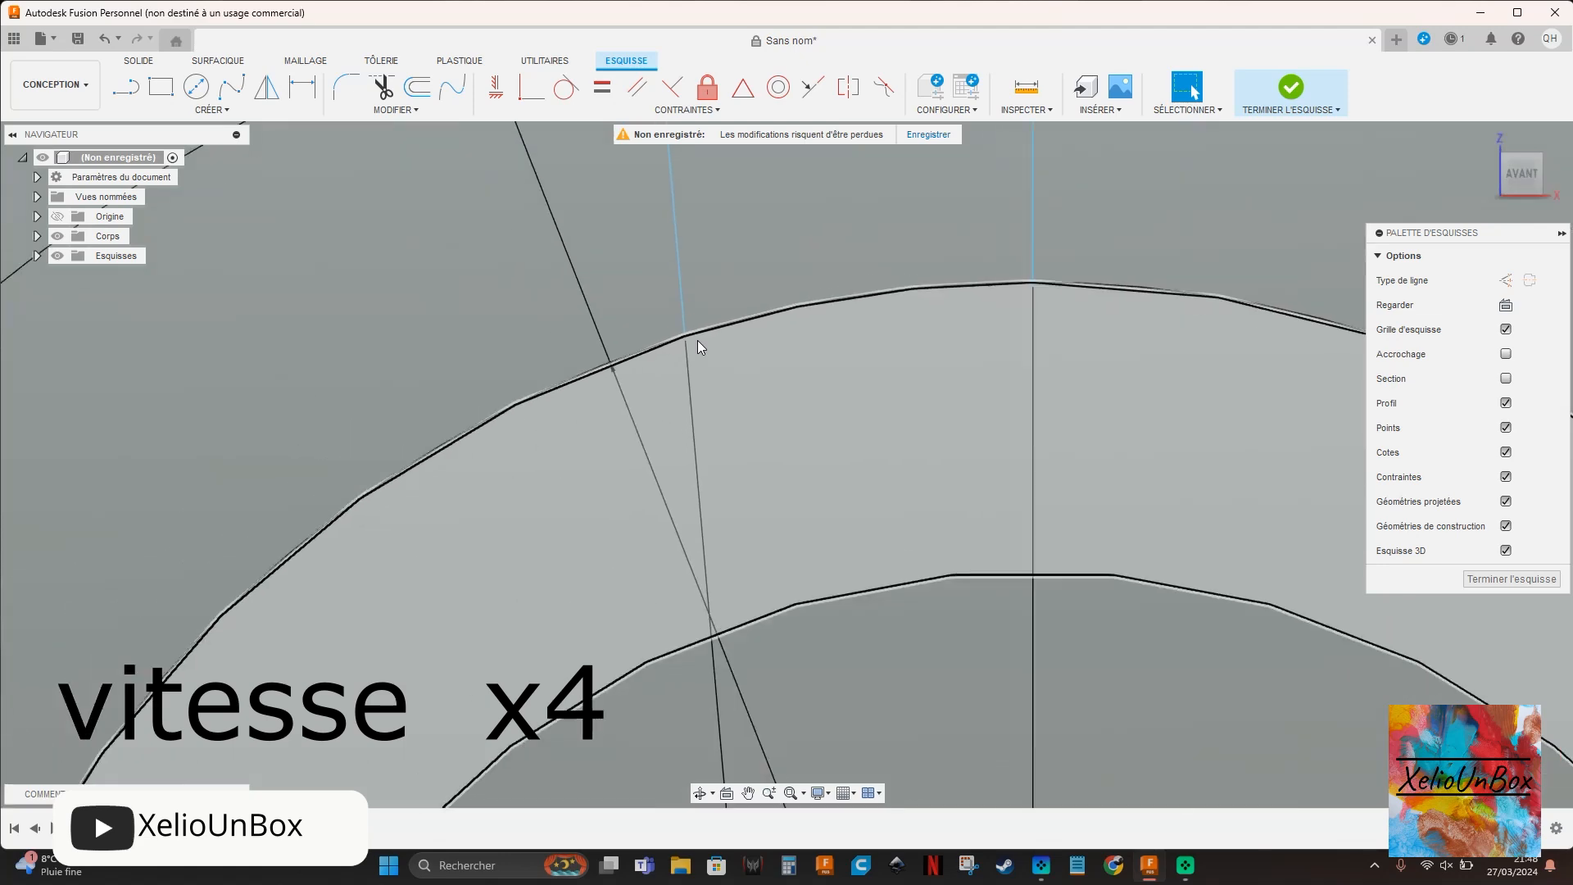
pyautogui.scroll(-9, 696, 341)
pyautogui.click(1512, 581)
# - Try a 20 mm fillet on the cut-out corners, adding the edges one at a time around the wheel
pyautogui.moveTo(1080, 501)
pyautogui.mouseDown(button='middle')
pyautogui.moveTo(1135, 495)
pyautogui.moveTo(1042, 524)
pyautogui.mouseUp(button='middle')
pyautogui.press('f')
pyautogui.moveTo(1522, 171); pyautogui.dragTo(1547, 182)
pyautogui.click(561, 366)
pyautogui.moveTo(1051, 268); pyautogui.dragTo(974, 297, button='middle')
pyautogui.write('20')
pyautogui.moveTo(1525, 174); pyautogui.dragTo(1501, 180)
pyautogui.click(838, 439)
pyautogui.click(715, 297)
pyautogui.keyDown('shift'); pyautogui.moveTo(847, 318); pyautogui.dragTo(794, 677, button='middle'); pyautogui.keyUp('shift')
pyautogui.click(794, 677)
pyautogui.moveTo(1521, 172)
pyautogui.mouseDown()
pyautogui.moveTo(1546, 197)
pyautogui.moveTo(1524, 156)
pyautogui.moveTo(1501, 184)
pyautogui.moveTo(1541, 167)
pyautogui.mouseUp()
pyautogui.click(455, 572)
pyautogui.click(494, 327)
pyautogui.click(733, 600)
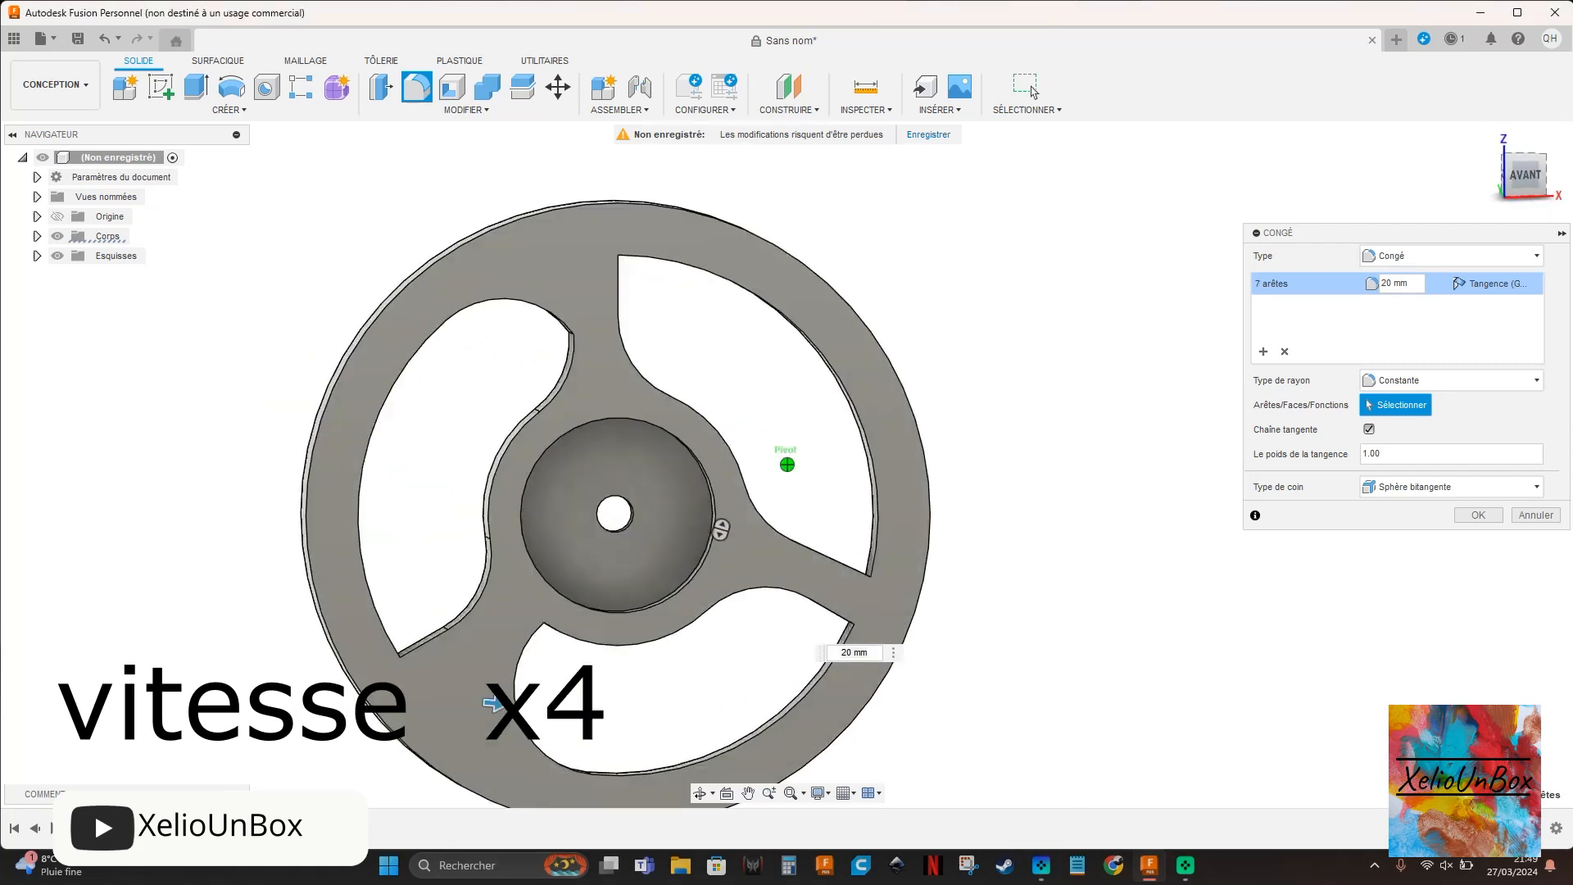
pyautogui.keyDown('shift'); pyautogui.moveTo(711, 480); pyautogui.dragTo(785, 510, button='middle'); pyautogui.keyUp('shift')
pyautogui.click(781, 522)
pyautogui.click(1529, 180)
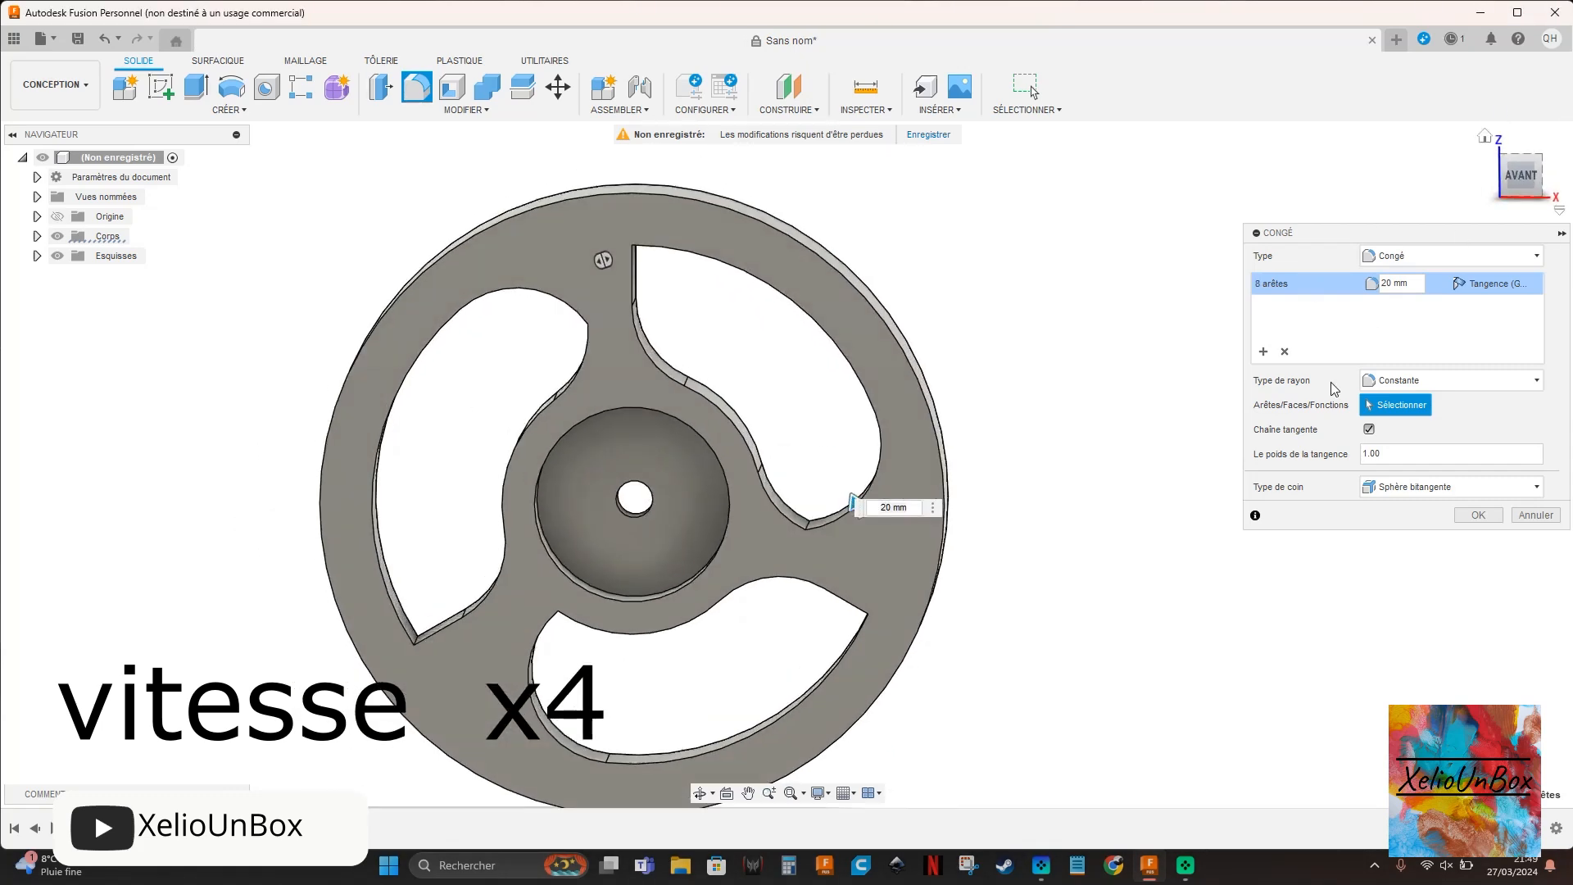
pyautogui.press('Escape')
# - Fillet the six edges where the spokes meet the hub and round the outer corners of the three cut-outs
pyautogui.moveTo(783, 460)
pyautogui.keyDown('shift'); pyautogui.mouseDown(button='middle')
pyautogui.moveTo(831, 490)
pyautogui.moveTo(861, 465)
pyautogui.moveTo(791, 492)
pyautogui.moveTo(812, 695)
pyautogui.mouseUp(button='middle'); pyautogui.keyUp('shift')
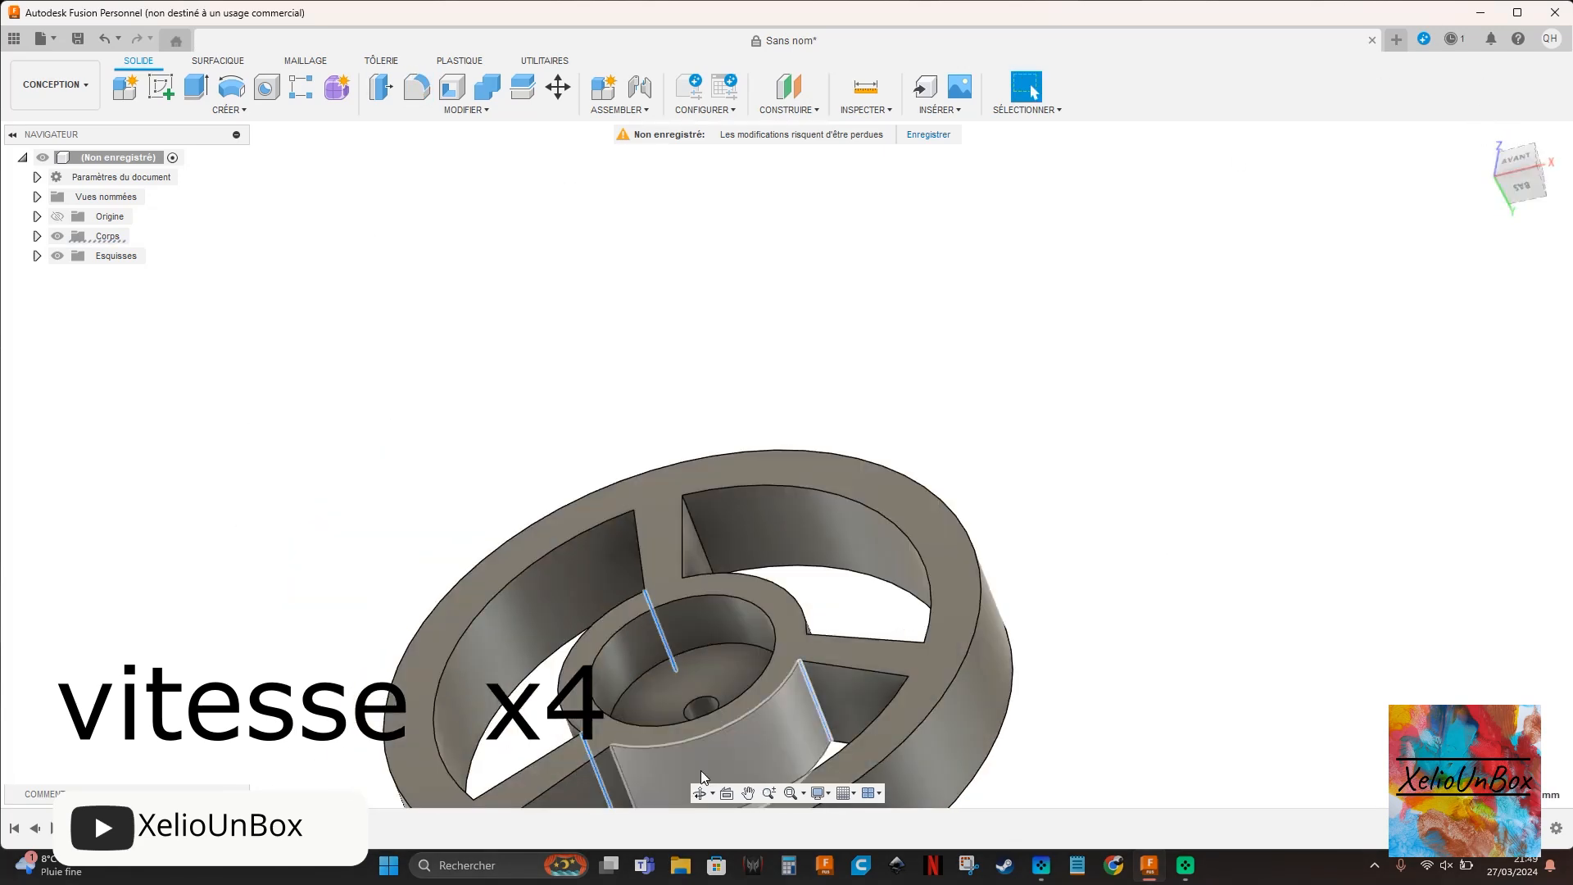
pyautogui.click(1485, 140)
pyautogui.write('f')
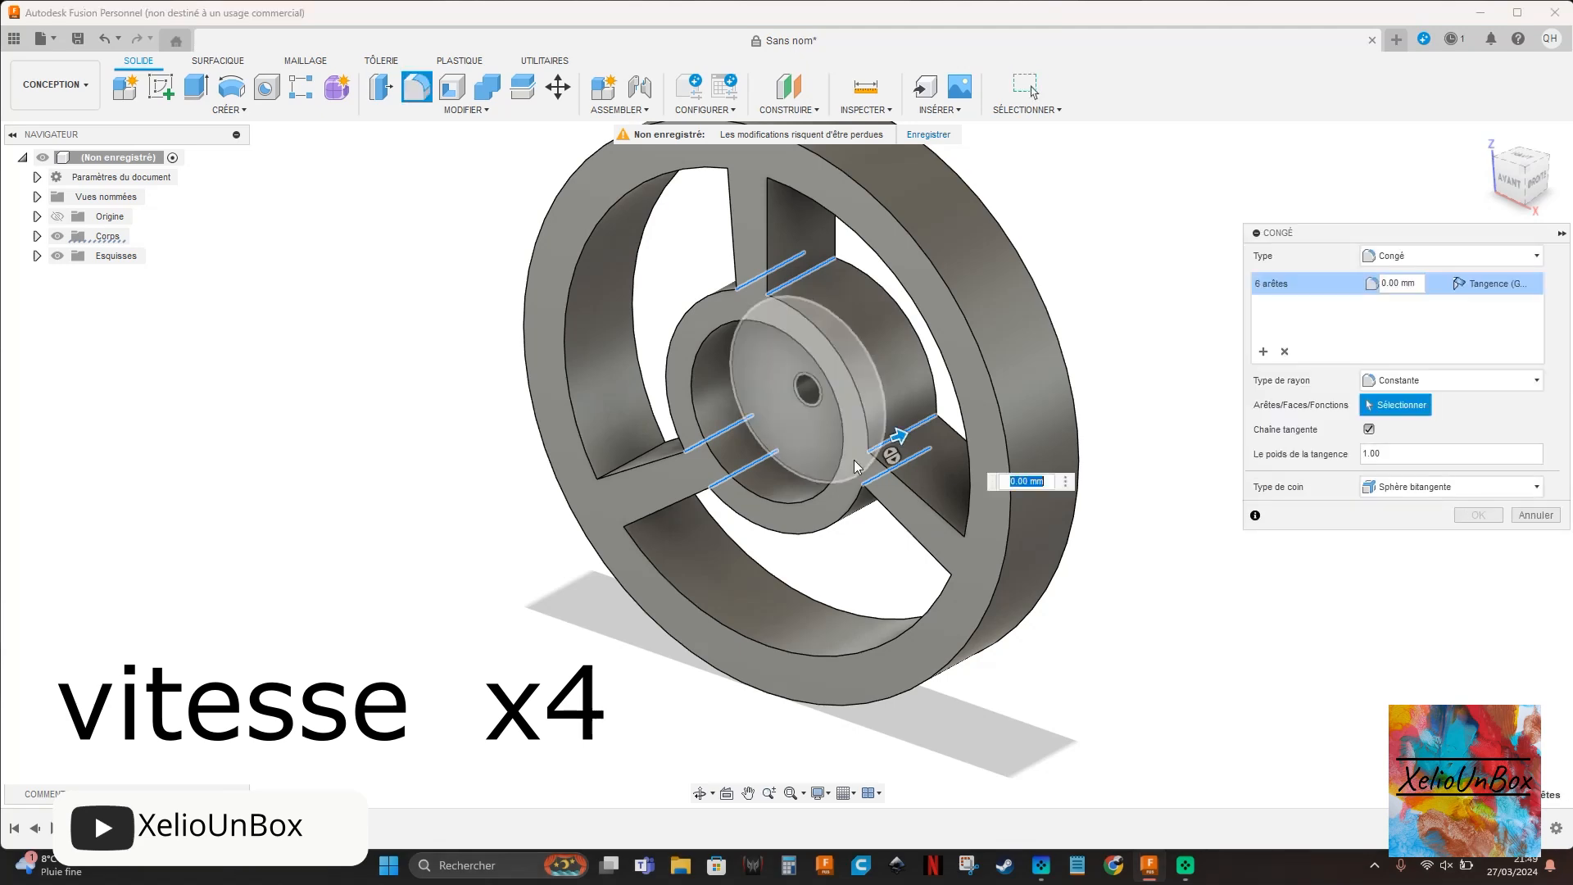
pyautogui.write('50')
pyautogui.press('BackSpace')
pyautogui.moveTo(1517, 170); pyautogui.dragTo(1541, 178)
pyautogui.click(1064, 478)
pyautogui.press('BackSpace')
pyautogui.press('BackSpace')
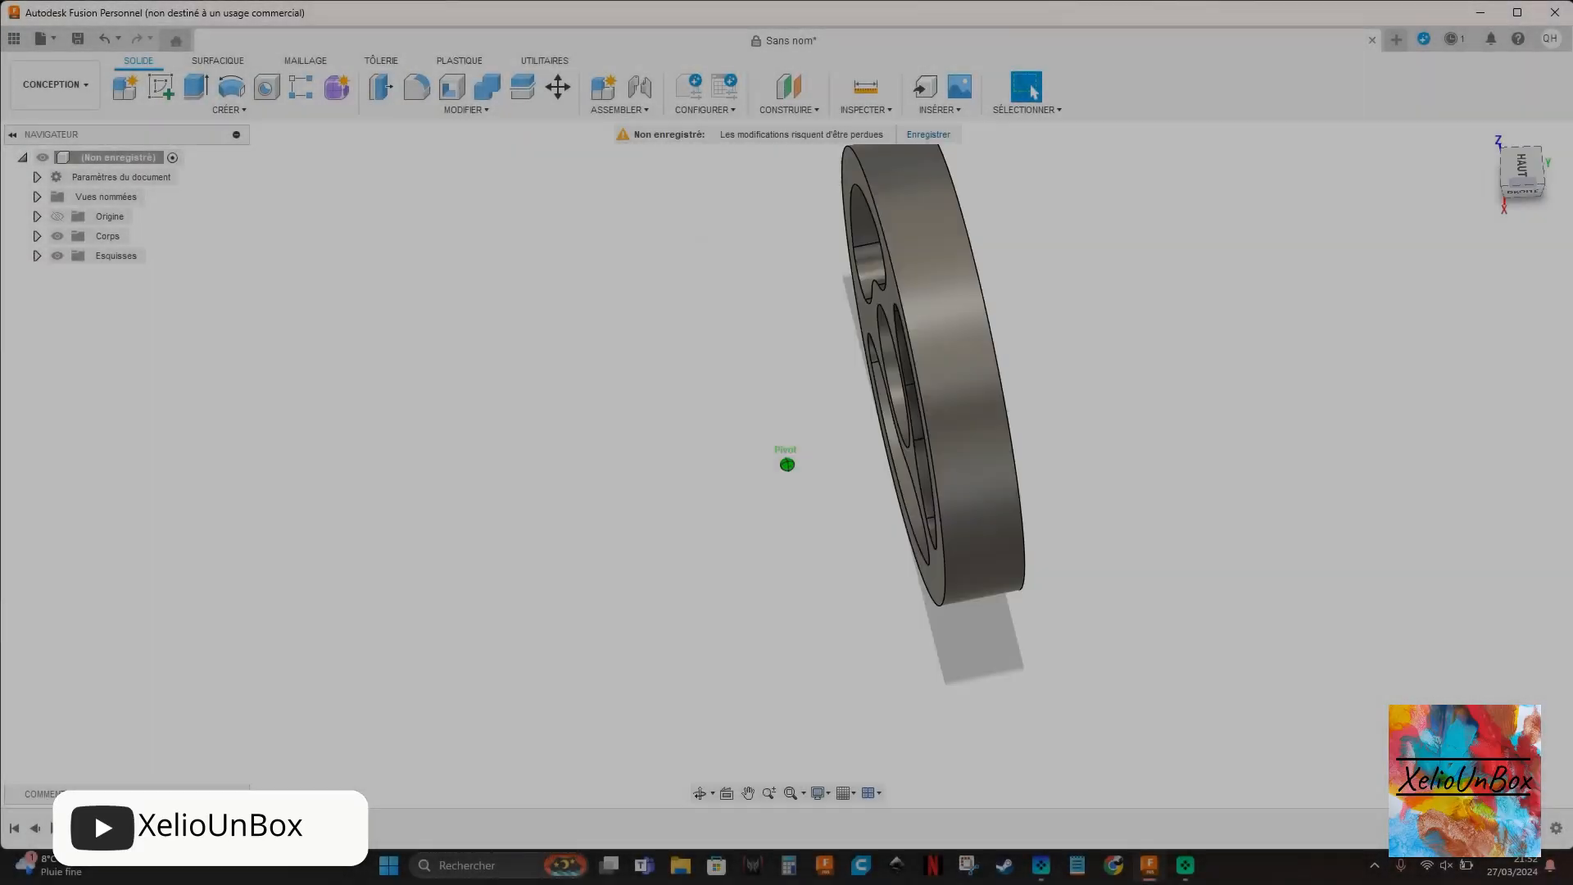
pyautogui.moveTo(1522, 182); pyautogui.dragTo(1520, 168)
pyautogui.click(1518, 170)
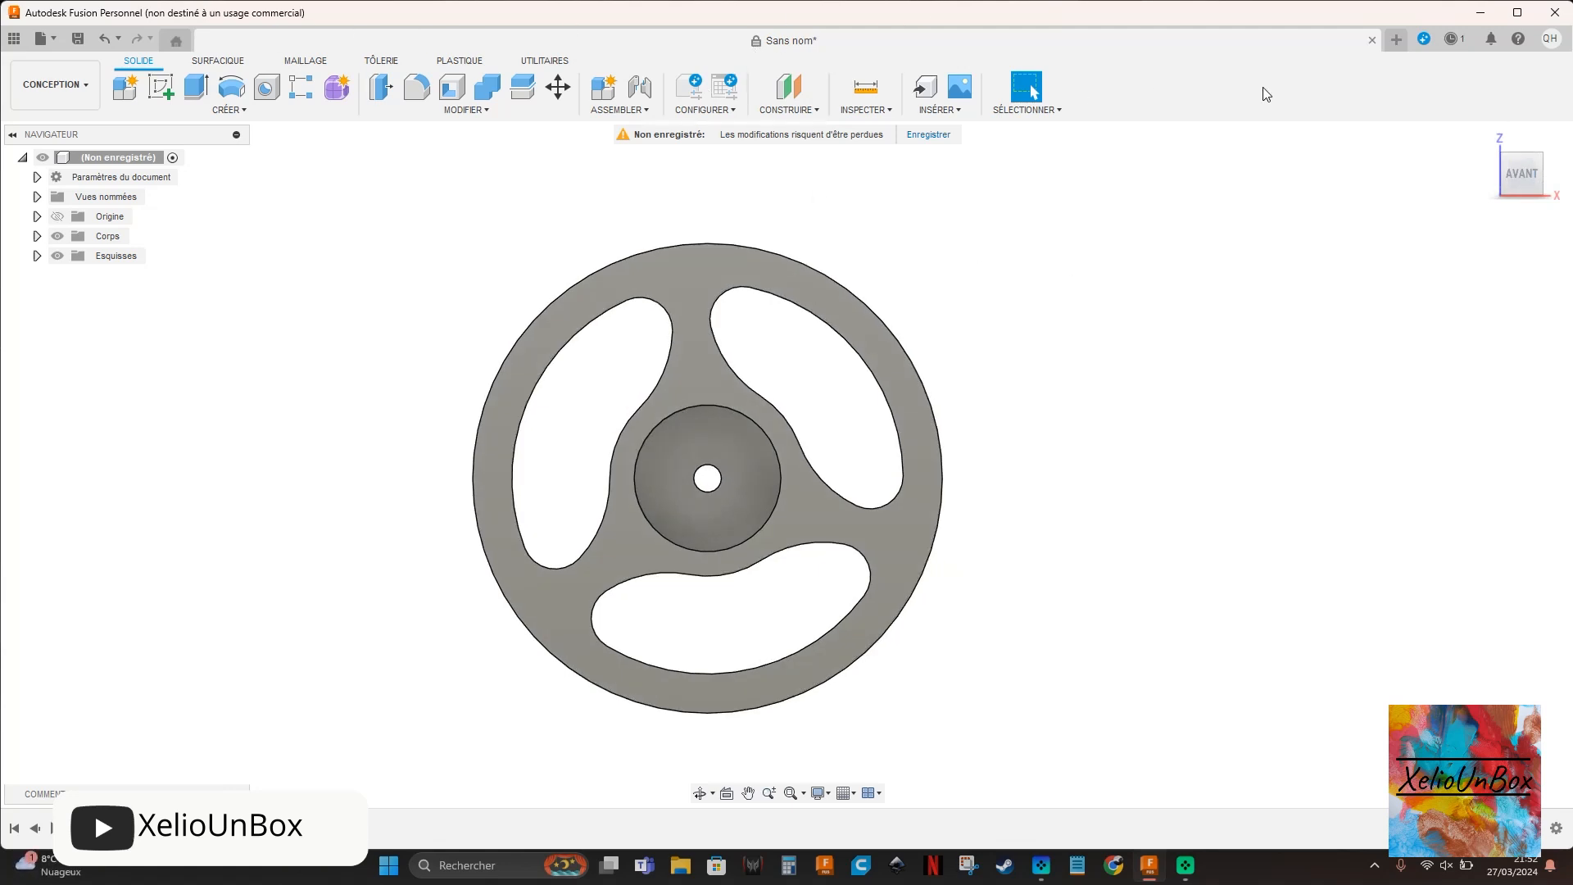
# - Create a new design and start a sketch on the horizontal origin plane
pyautogui.click(1397, 39)
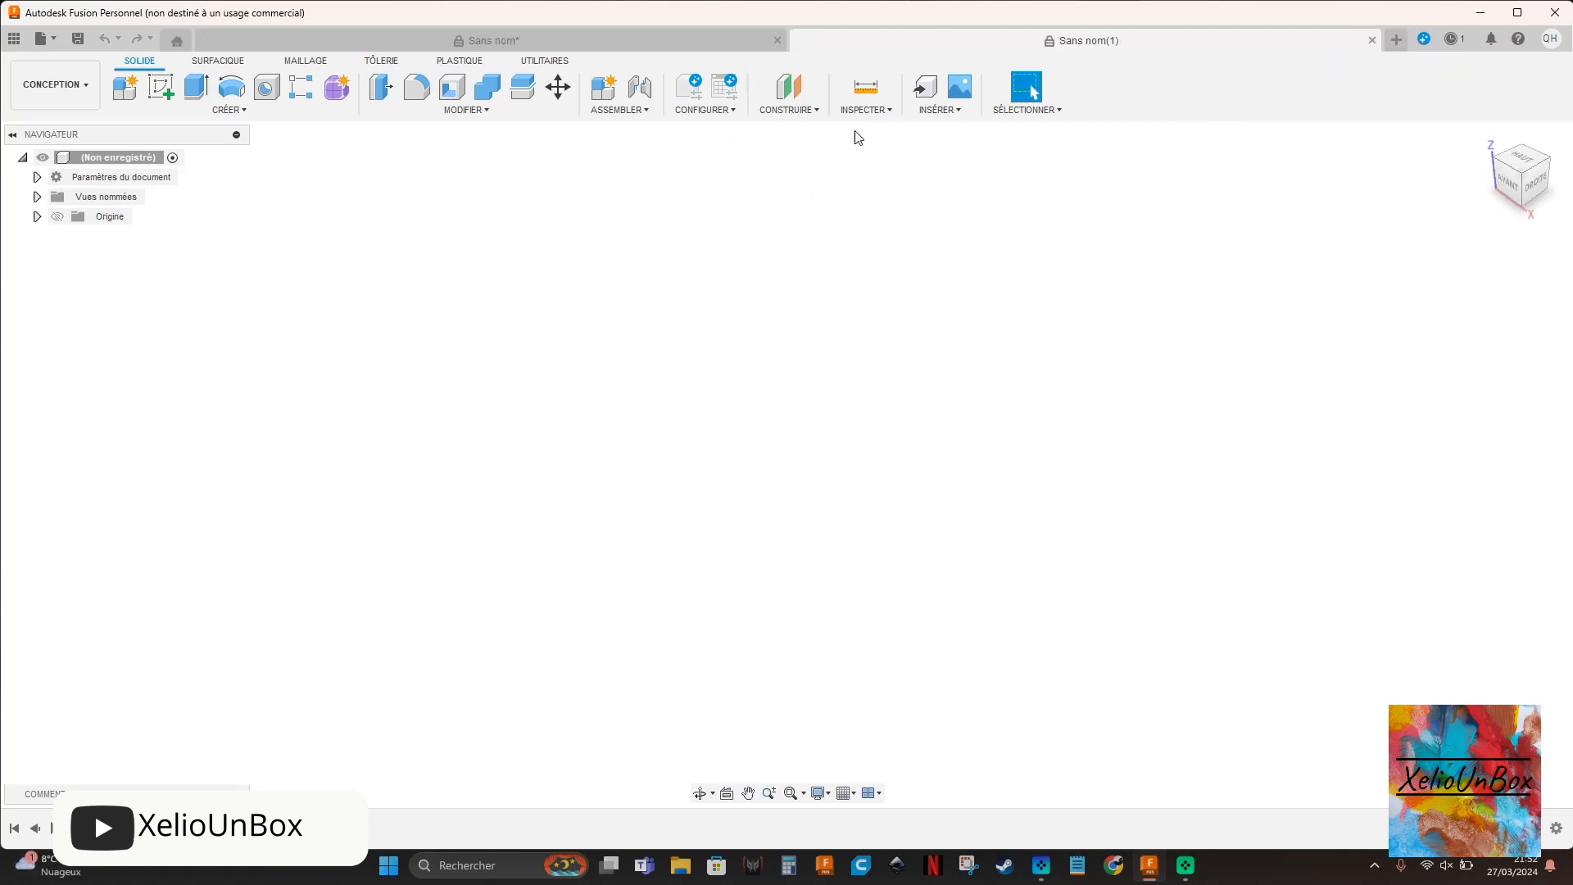
pyautogui.click(174, 98)
pyautogui.click(869, 432)
pyautogui.click(196, 86)
pyautogui.click(786, 465)
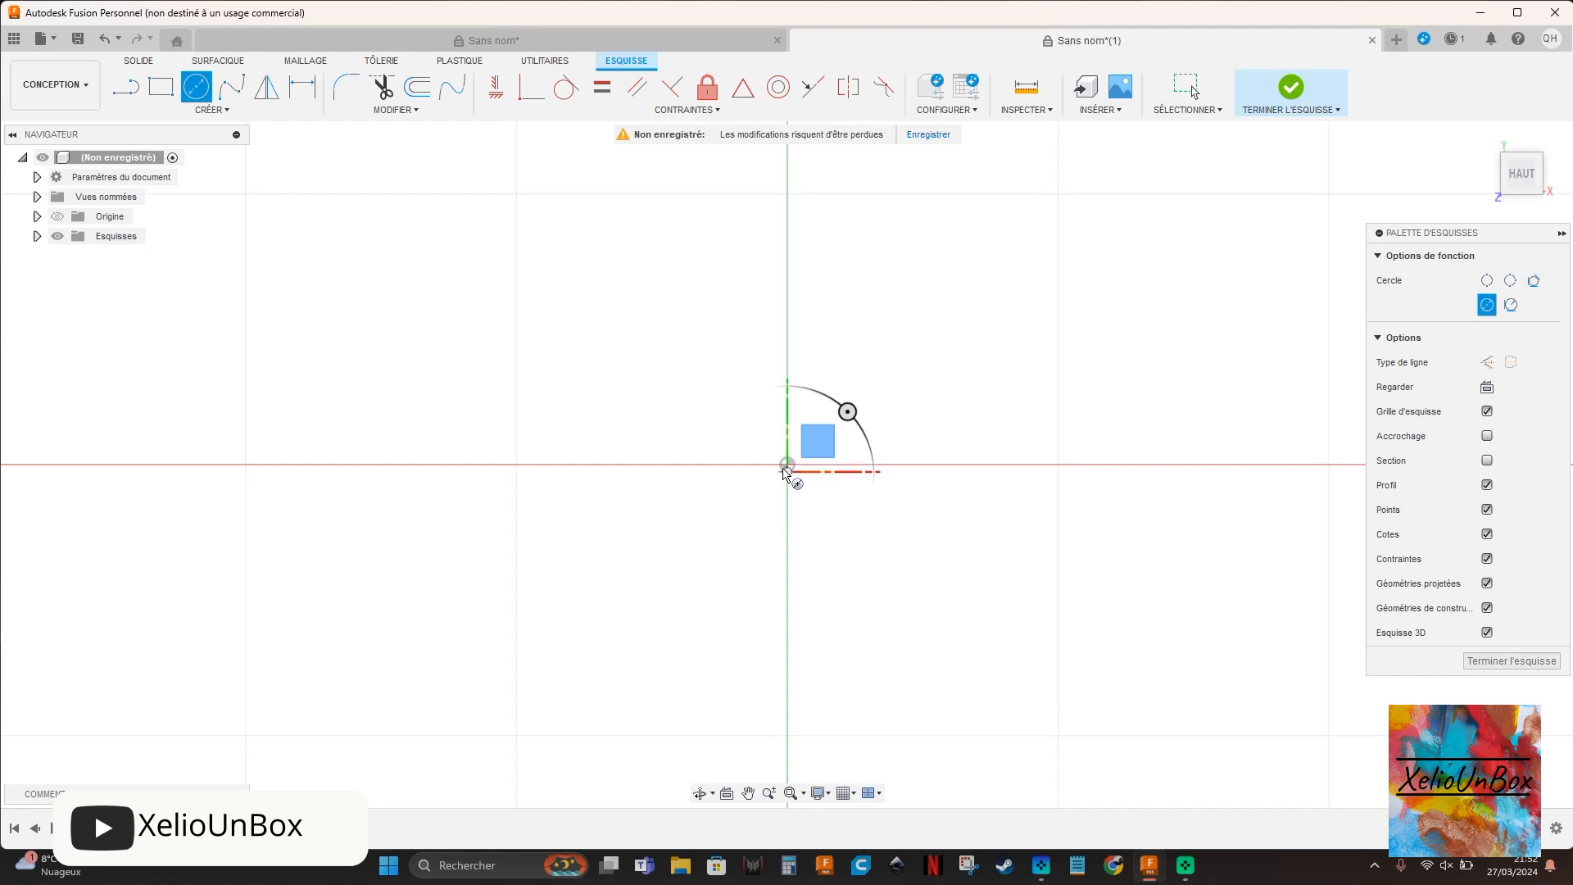
pyautogui.press('Escape')
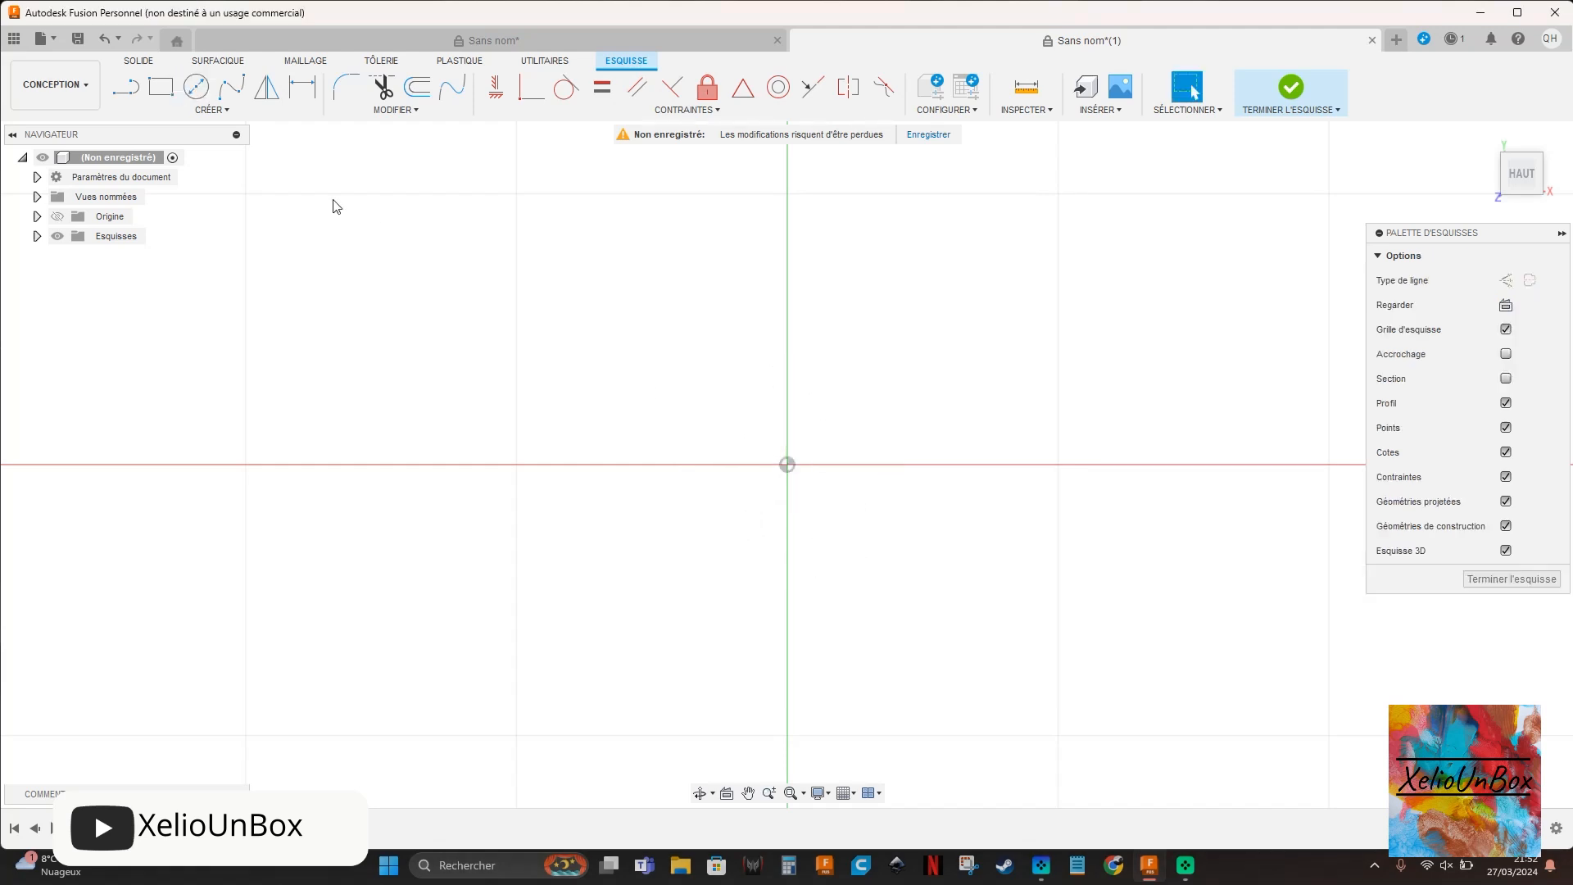
# - Draw a circle centred on the origin and dimension its diameter to 50 mm
pyautogui.click(209, 96)
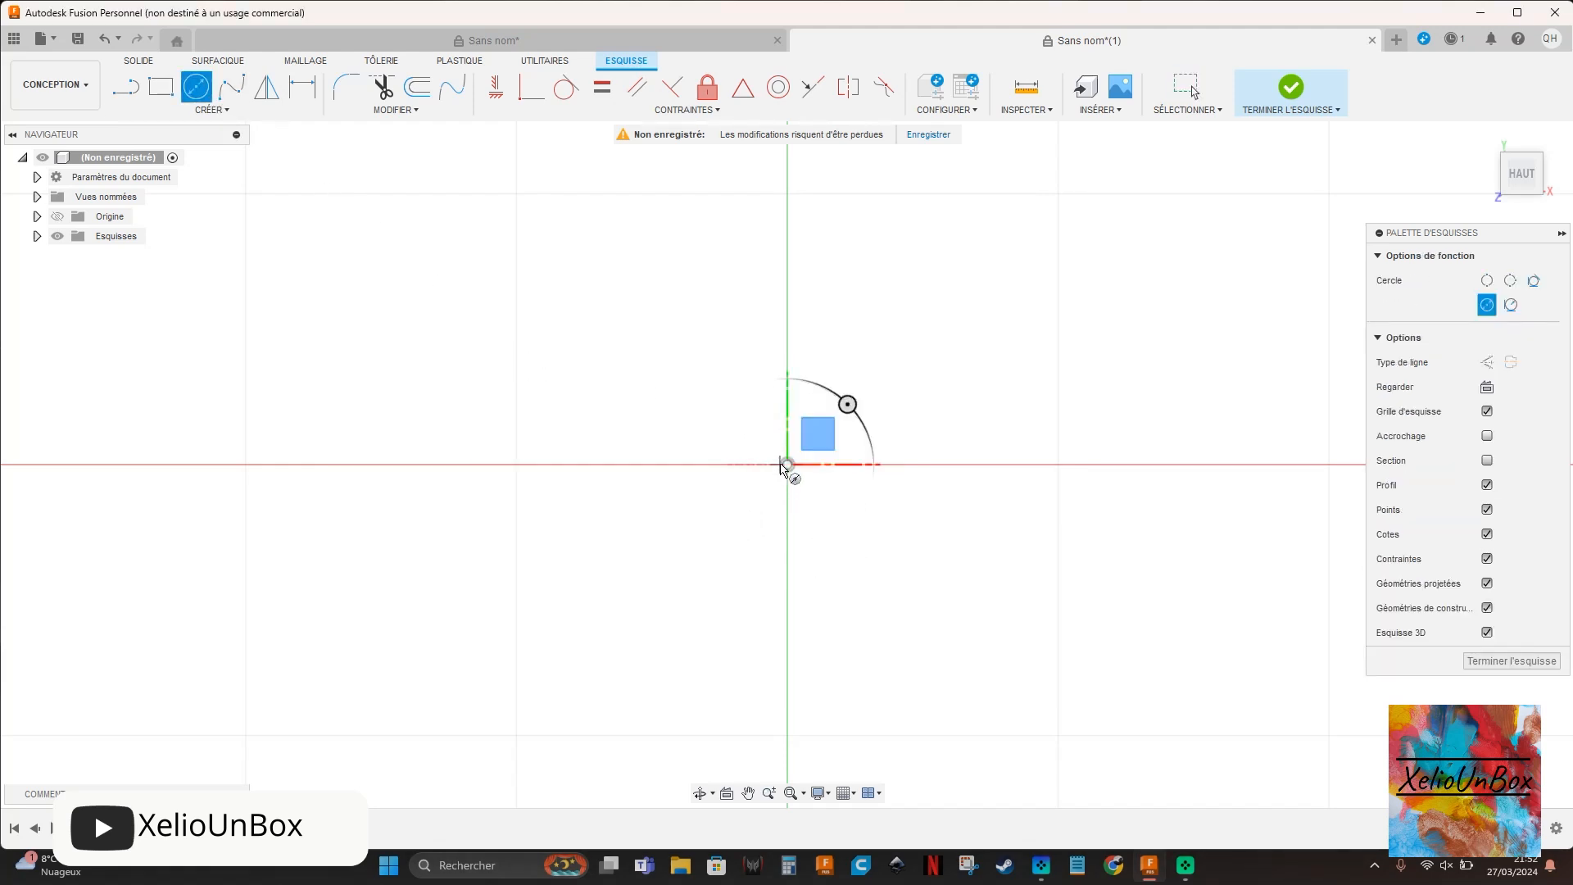
pyautogui.click(787, 465)
pyautogui.click(834, 312)
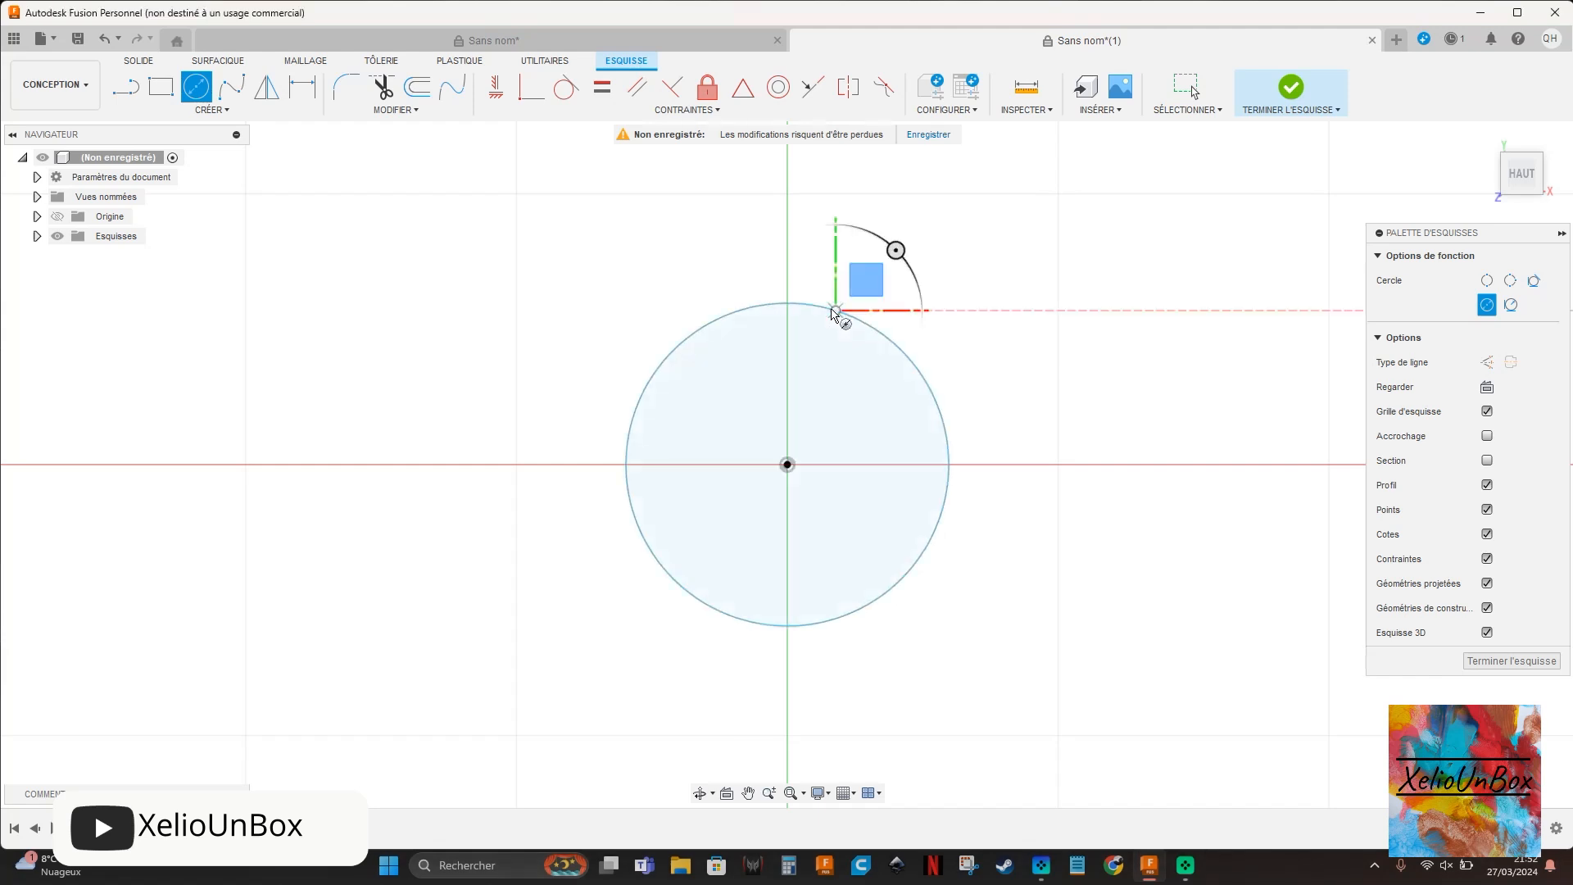
pyautogui.click(300, 88)
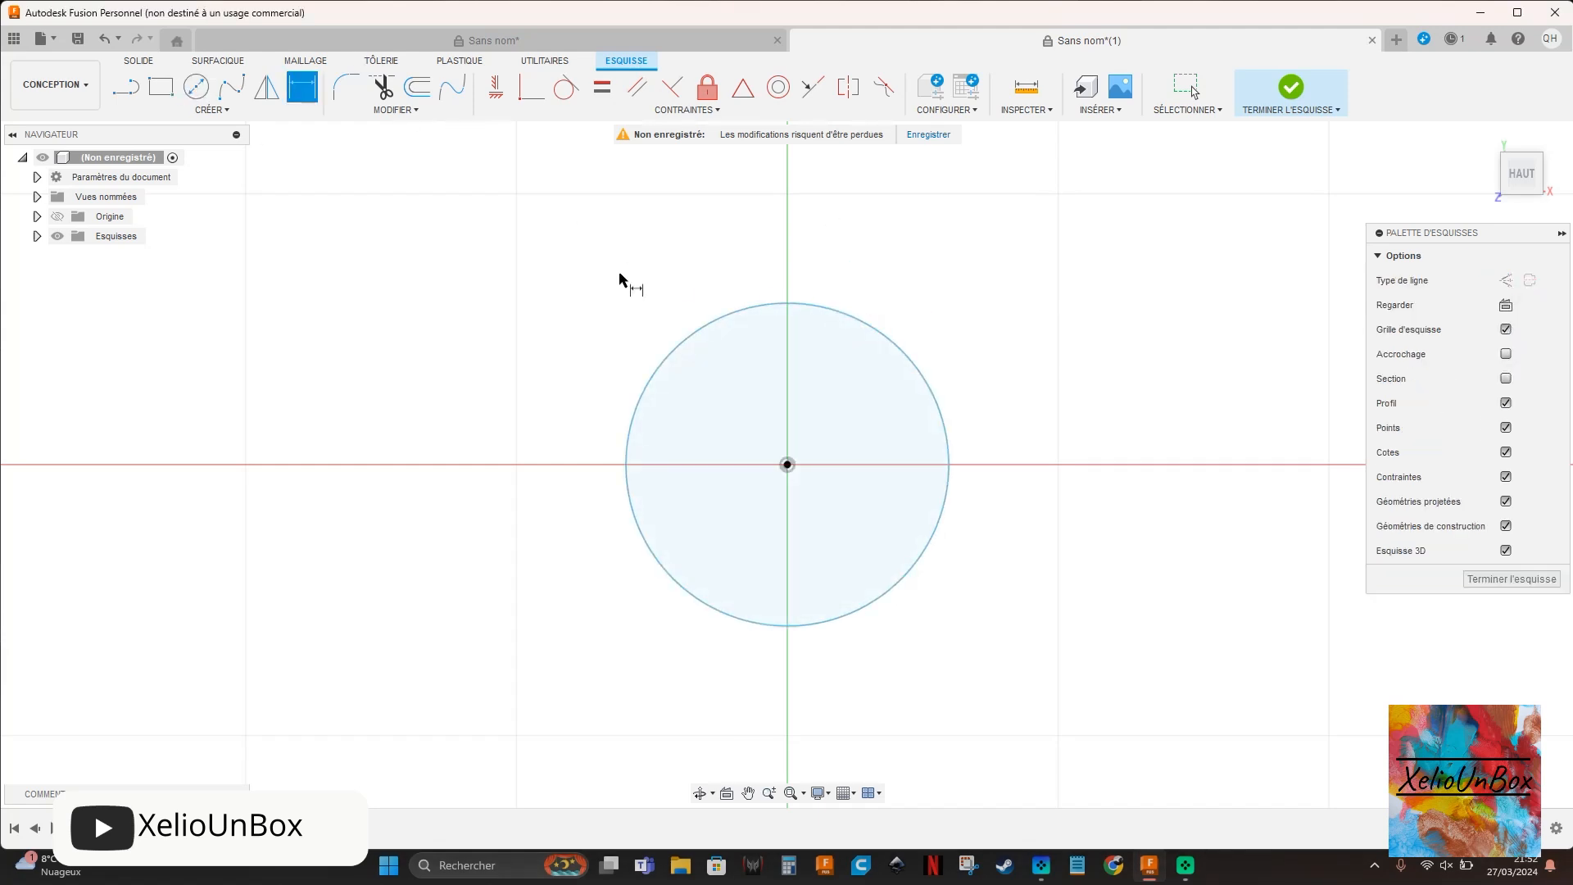
pyautogui.click(677, 342)
pyautogui.click(558, 316)
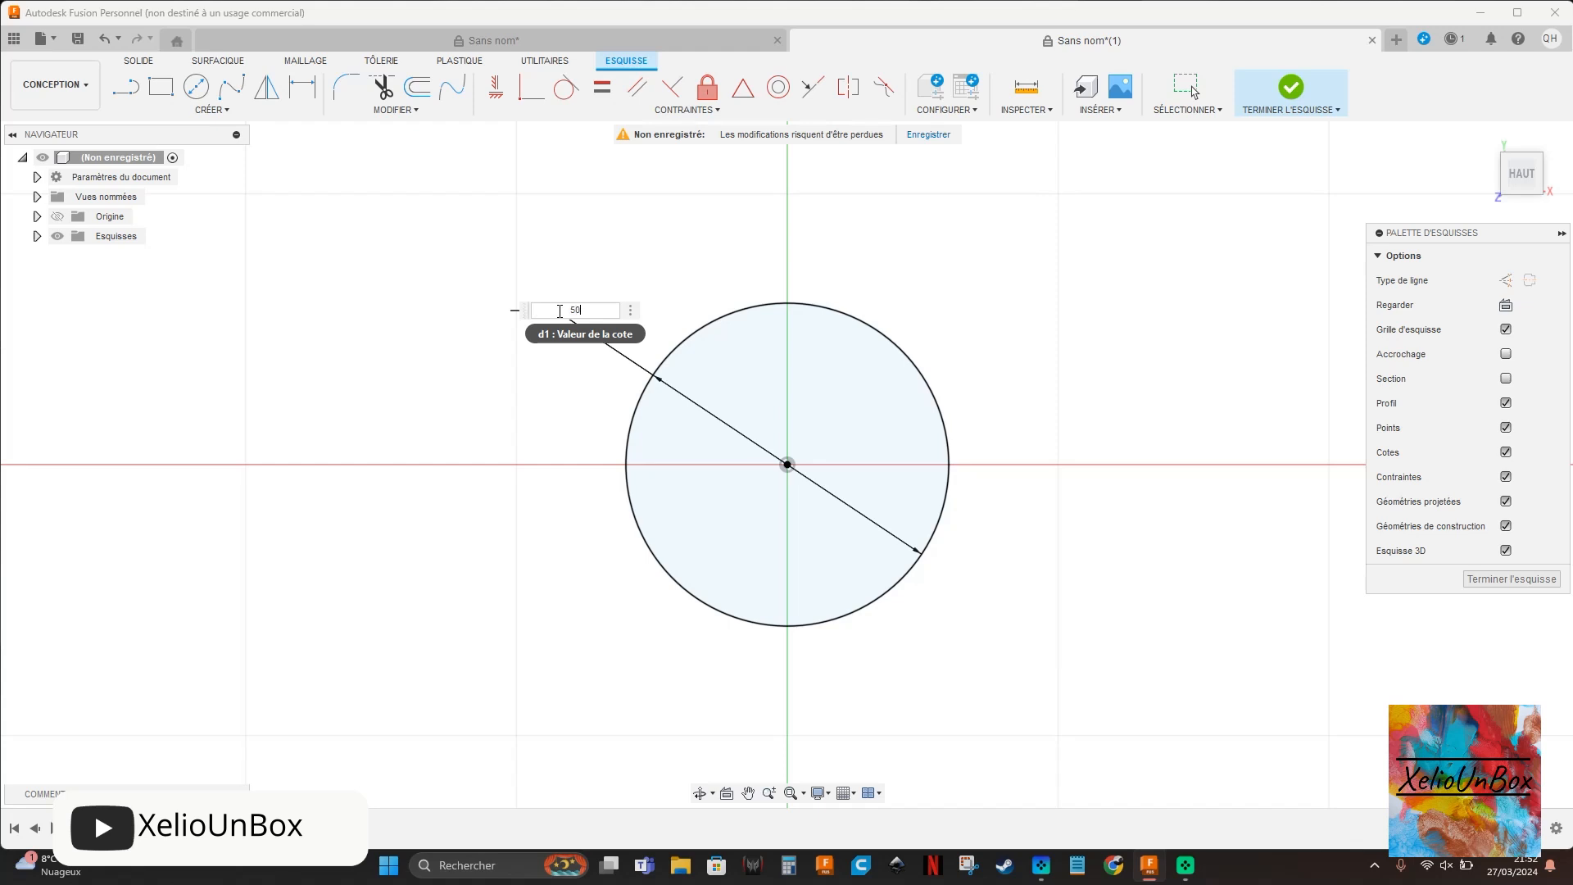
pyautogui.press('Return')
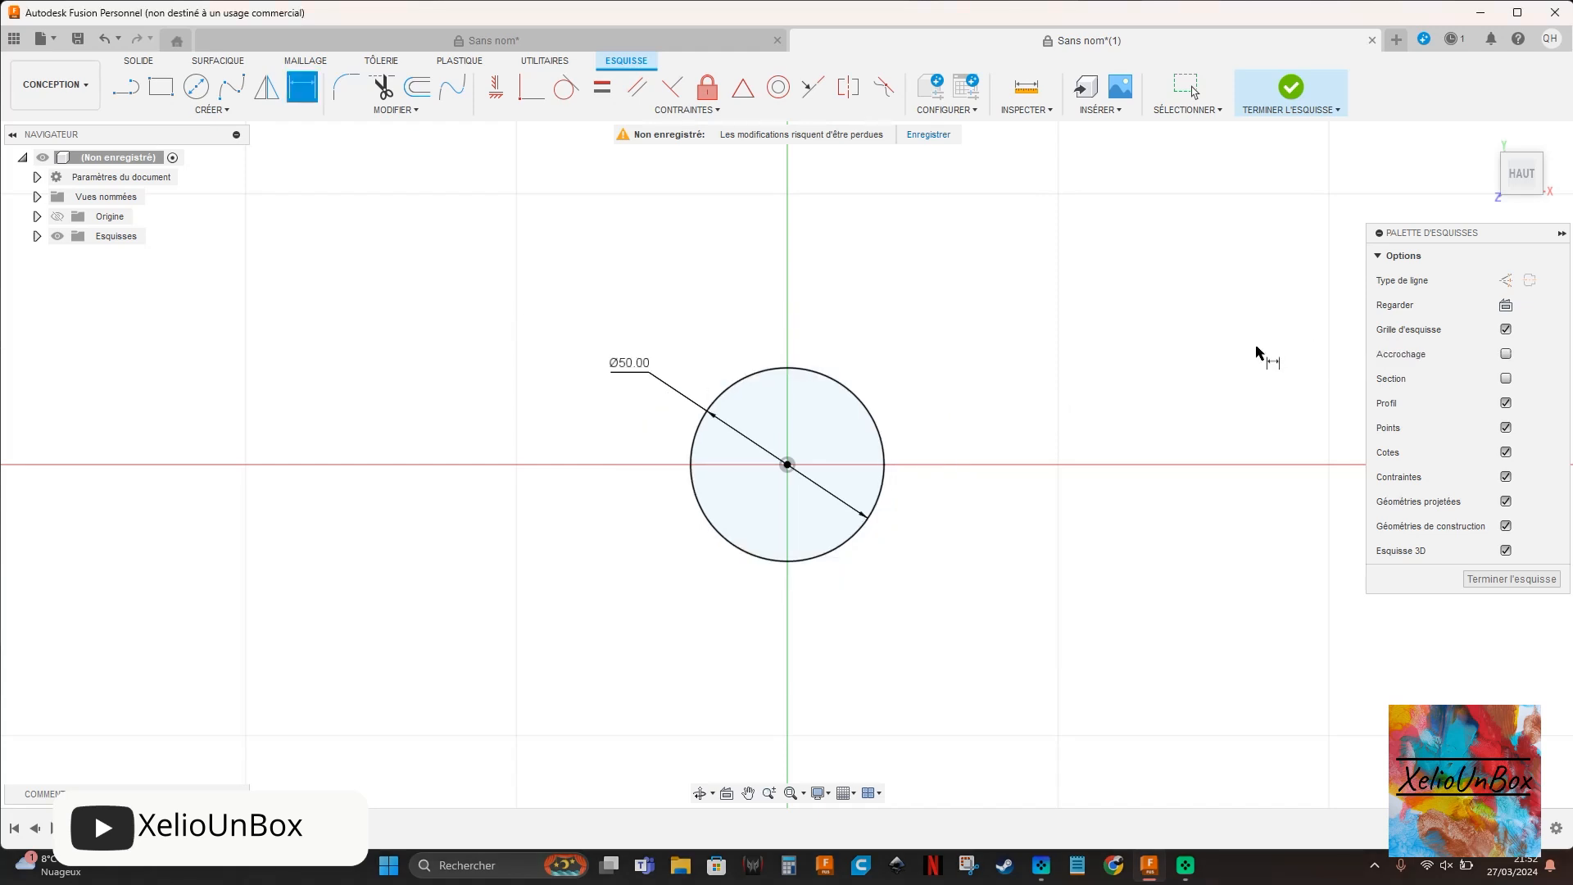
# - Extrude the 50 mm circle upward by 54.9 mm as a new body
pyautogui.click(135, 60)
pyautogui.click(187, 87)
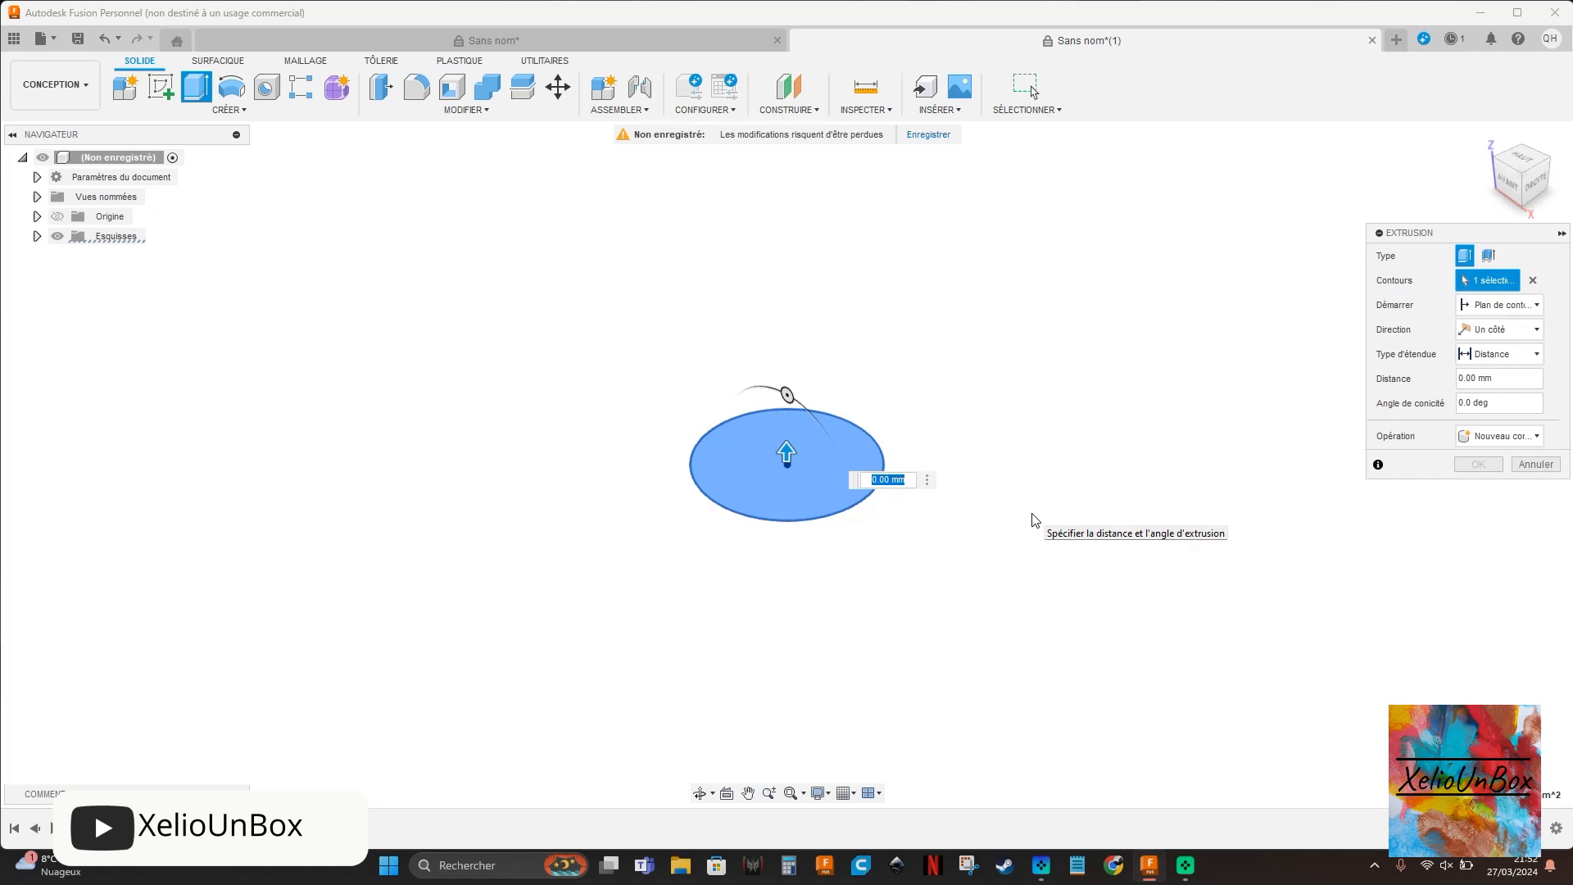
pyautogui.write('.9')
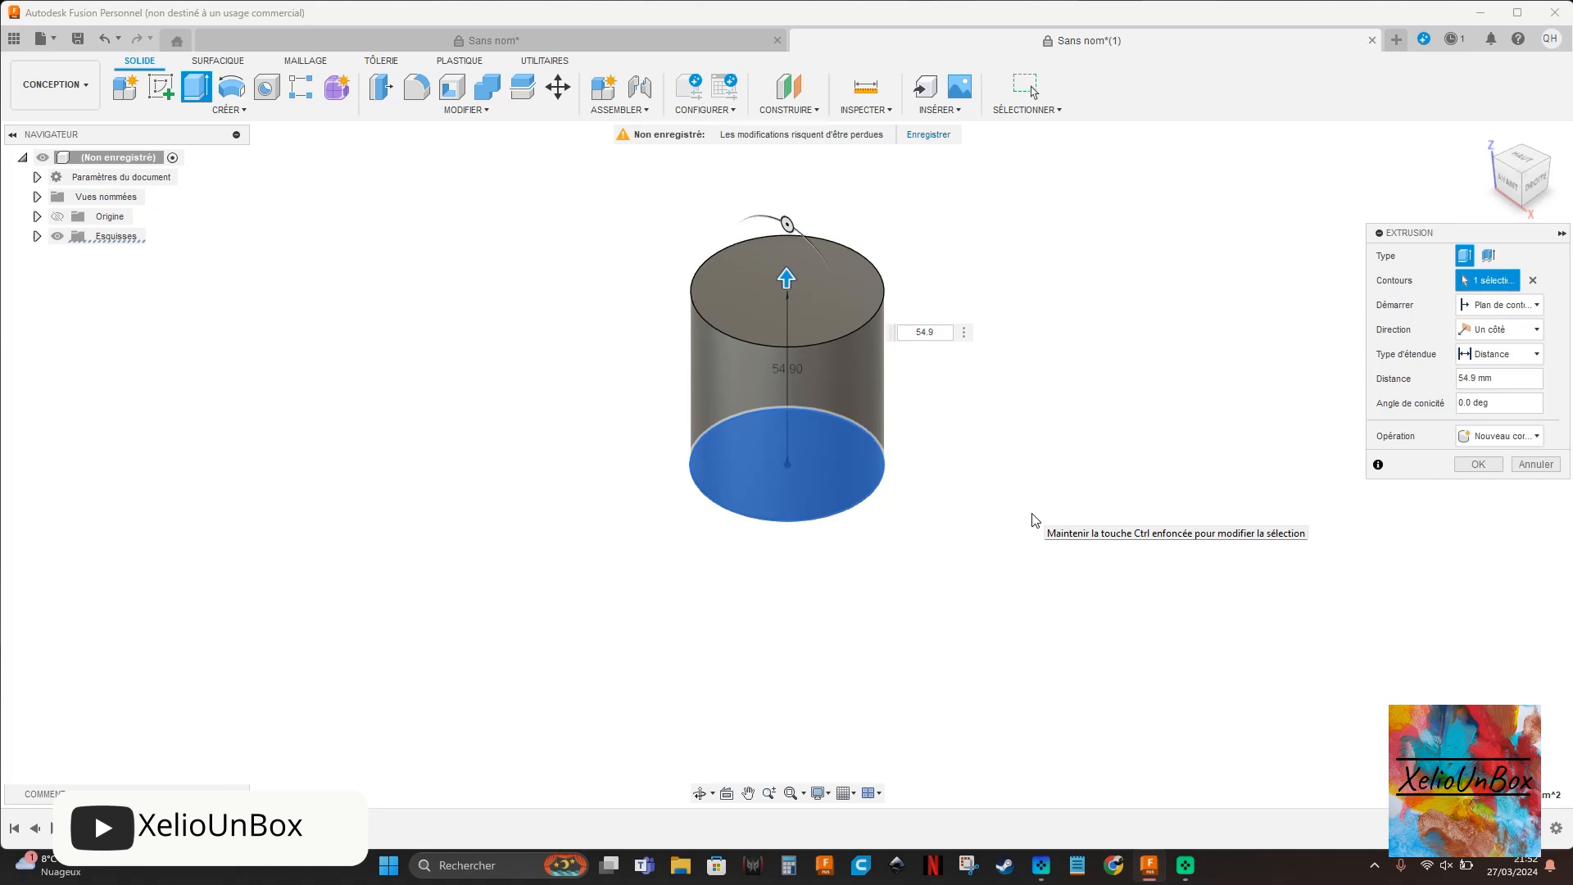
pyautogui.press('Return')
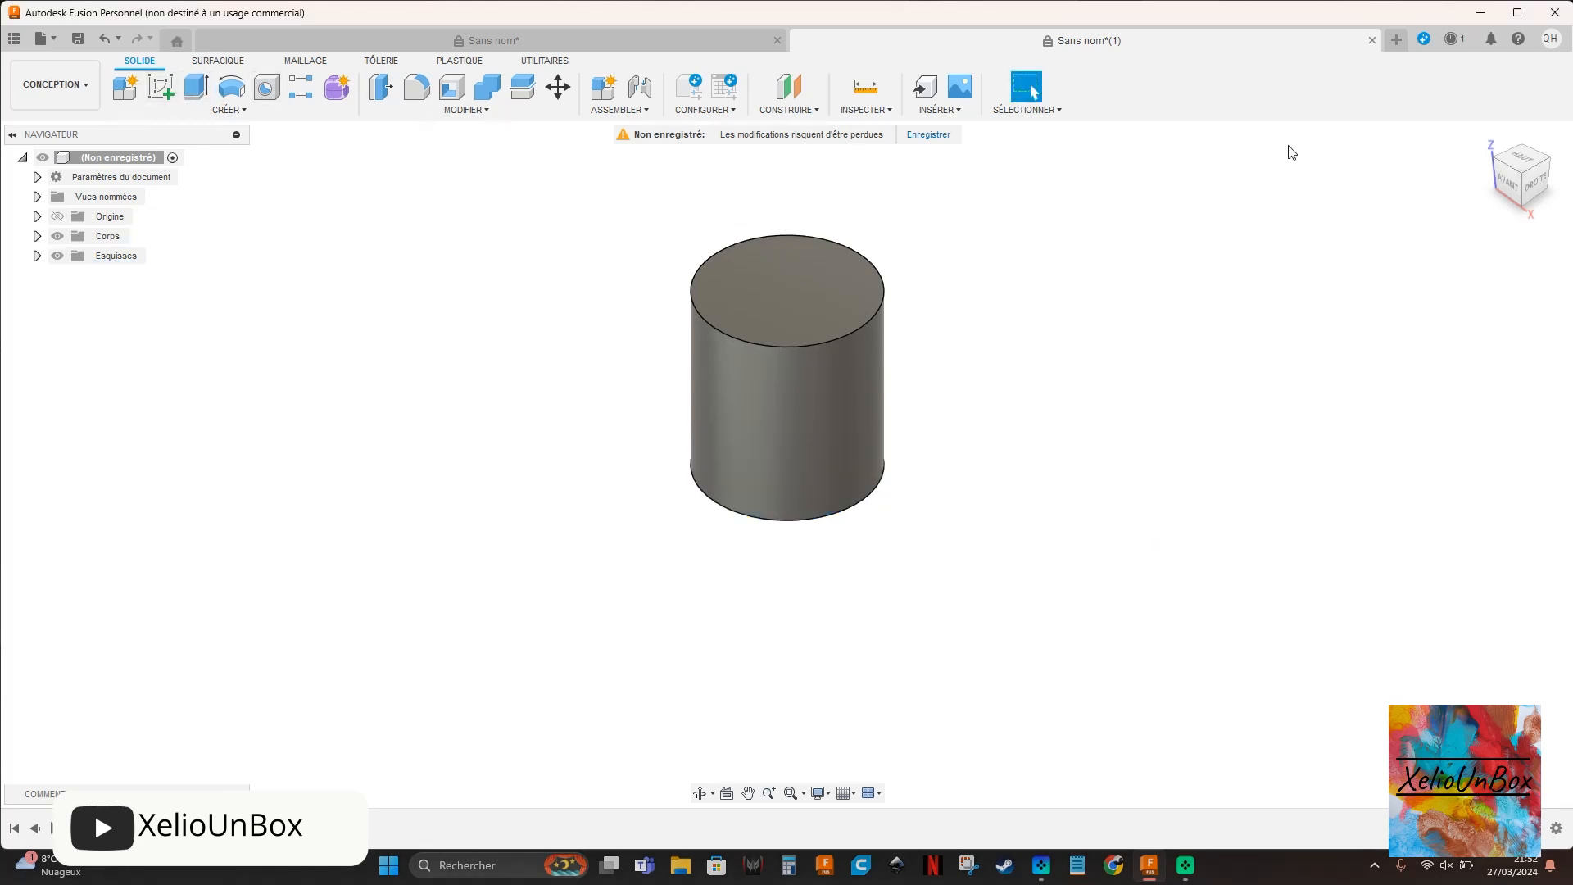
# - Sketch a circle centred on the cylinder's top face and dimension its diameter to 44.9 mm
pyautogui.click(1511, 160)
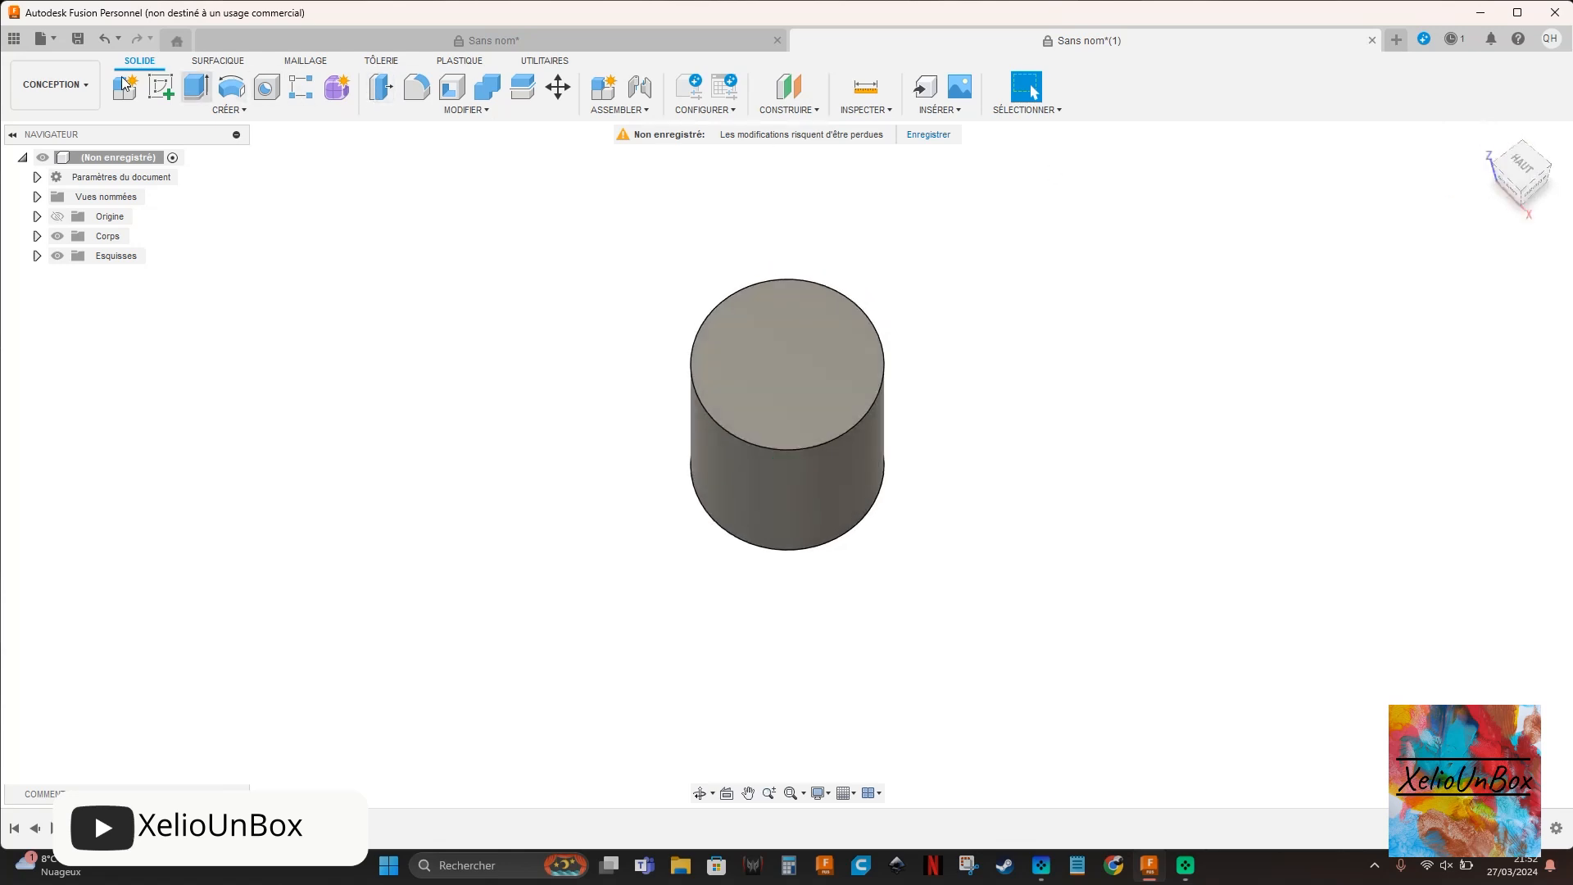
pyautogui.click(161, 87)
pyautogui.click(826, 337)
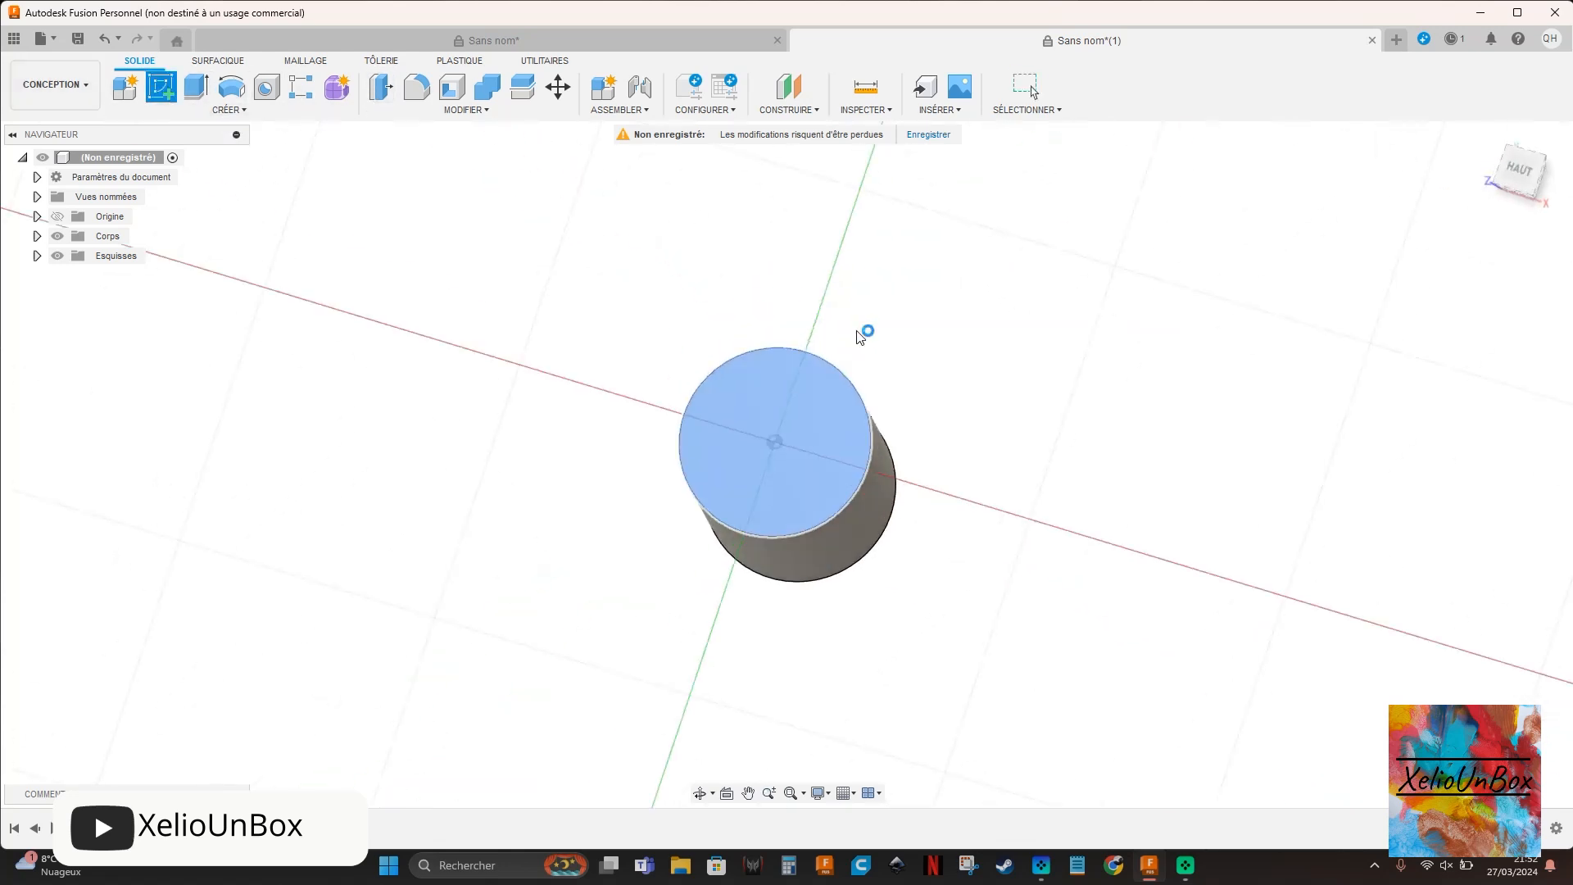
pyautogui.click(196, 87)
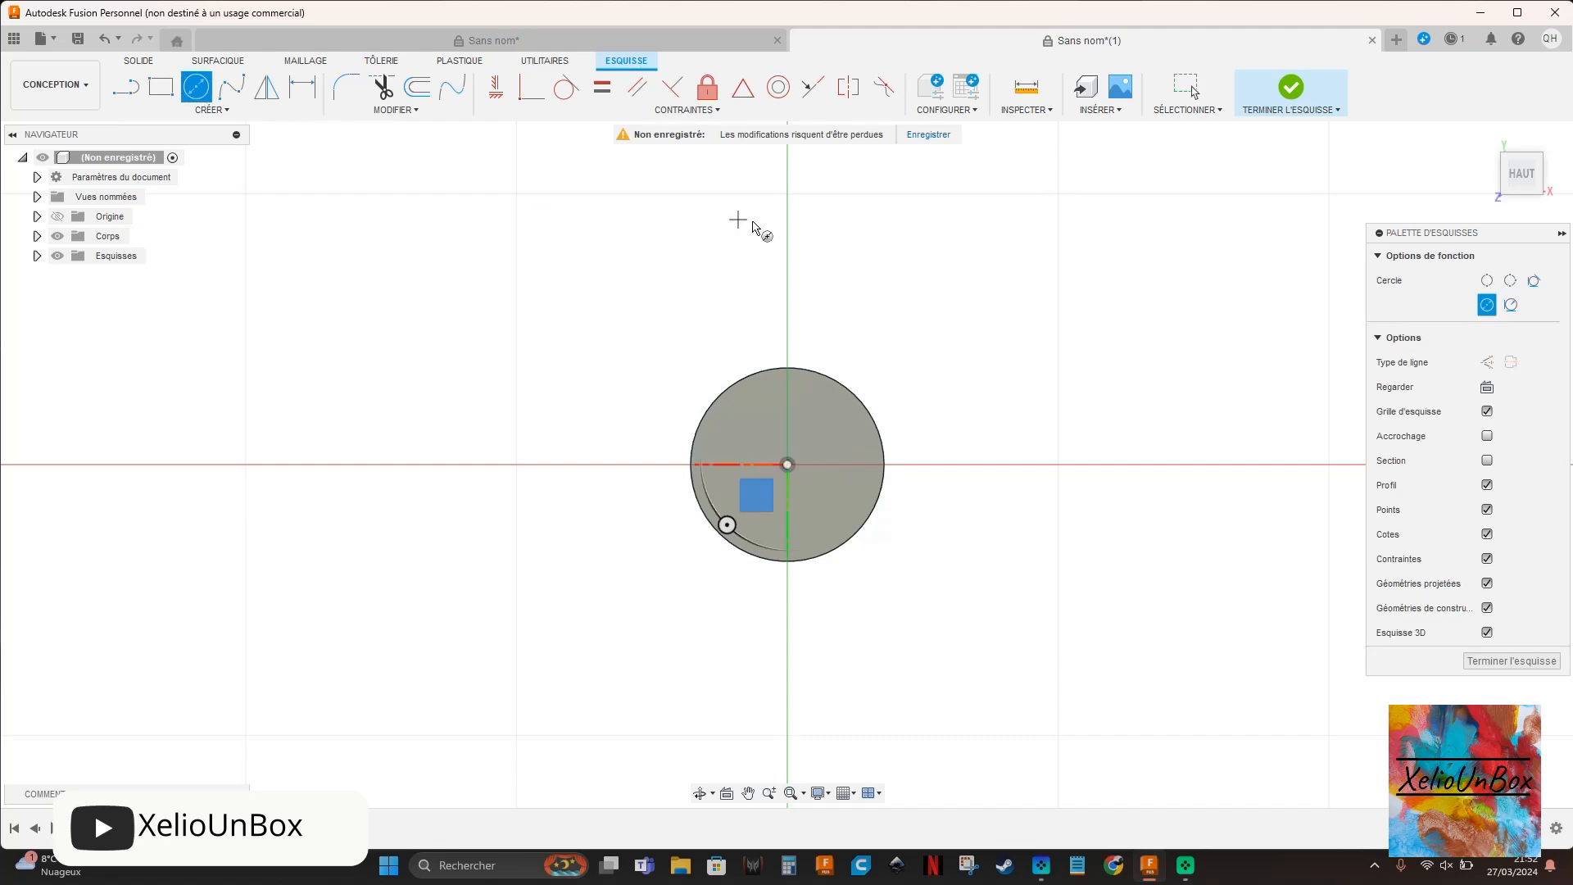
pyautogui.click(787, 465)
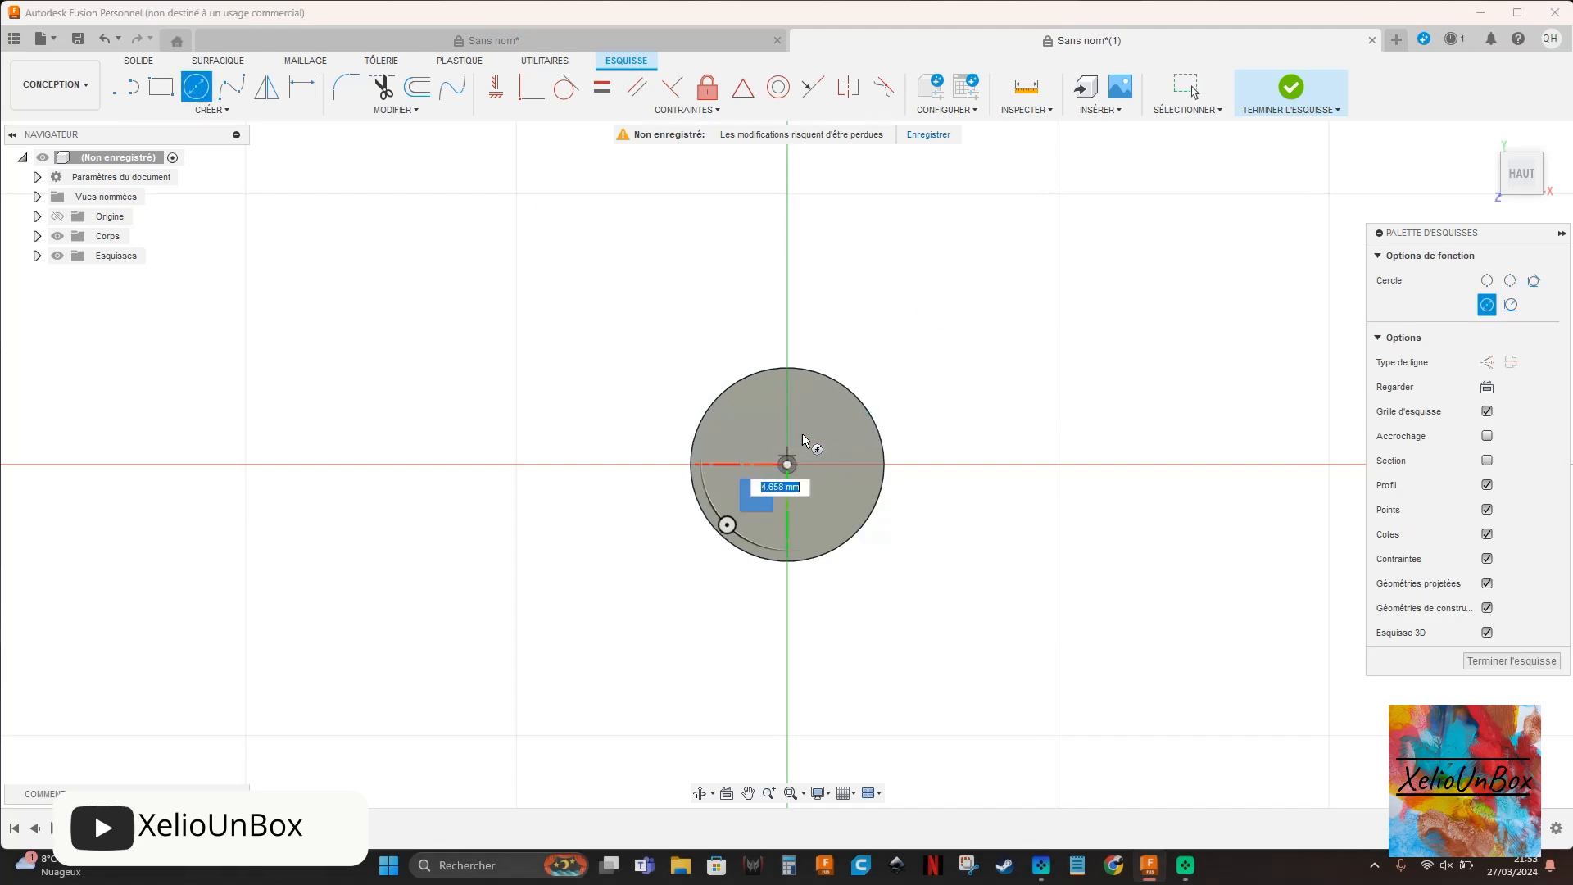
pyautogui.click(302, 86)
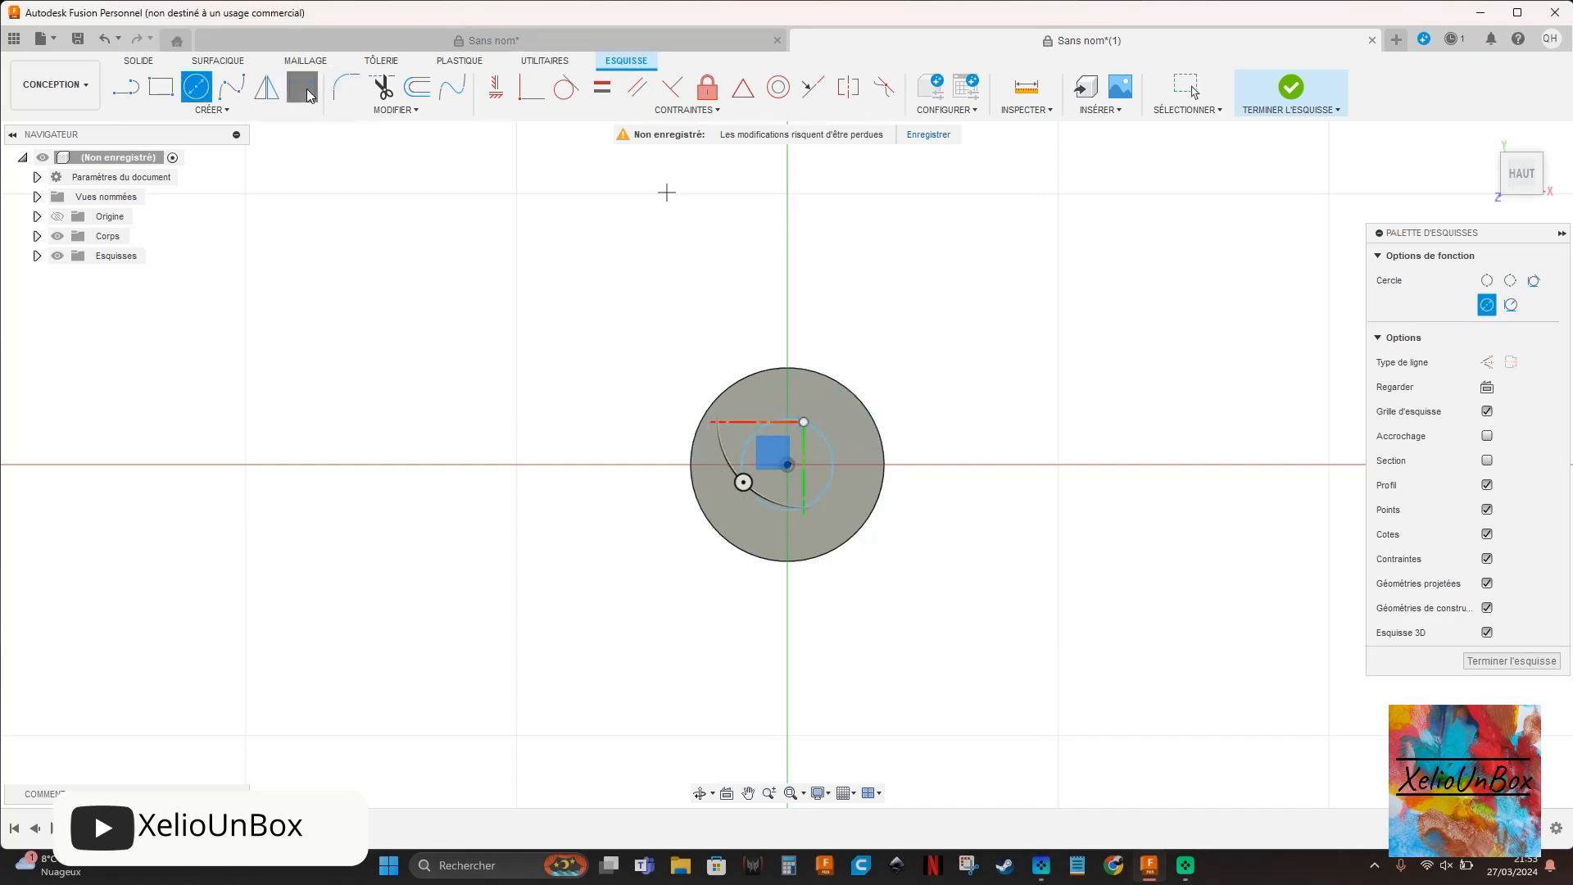
pyautogui.click(817, 422)
pyautogui.click(633, 344)
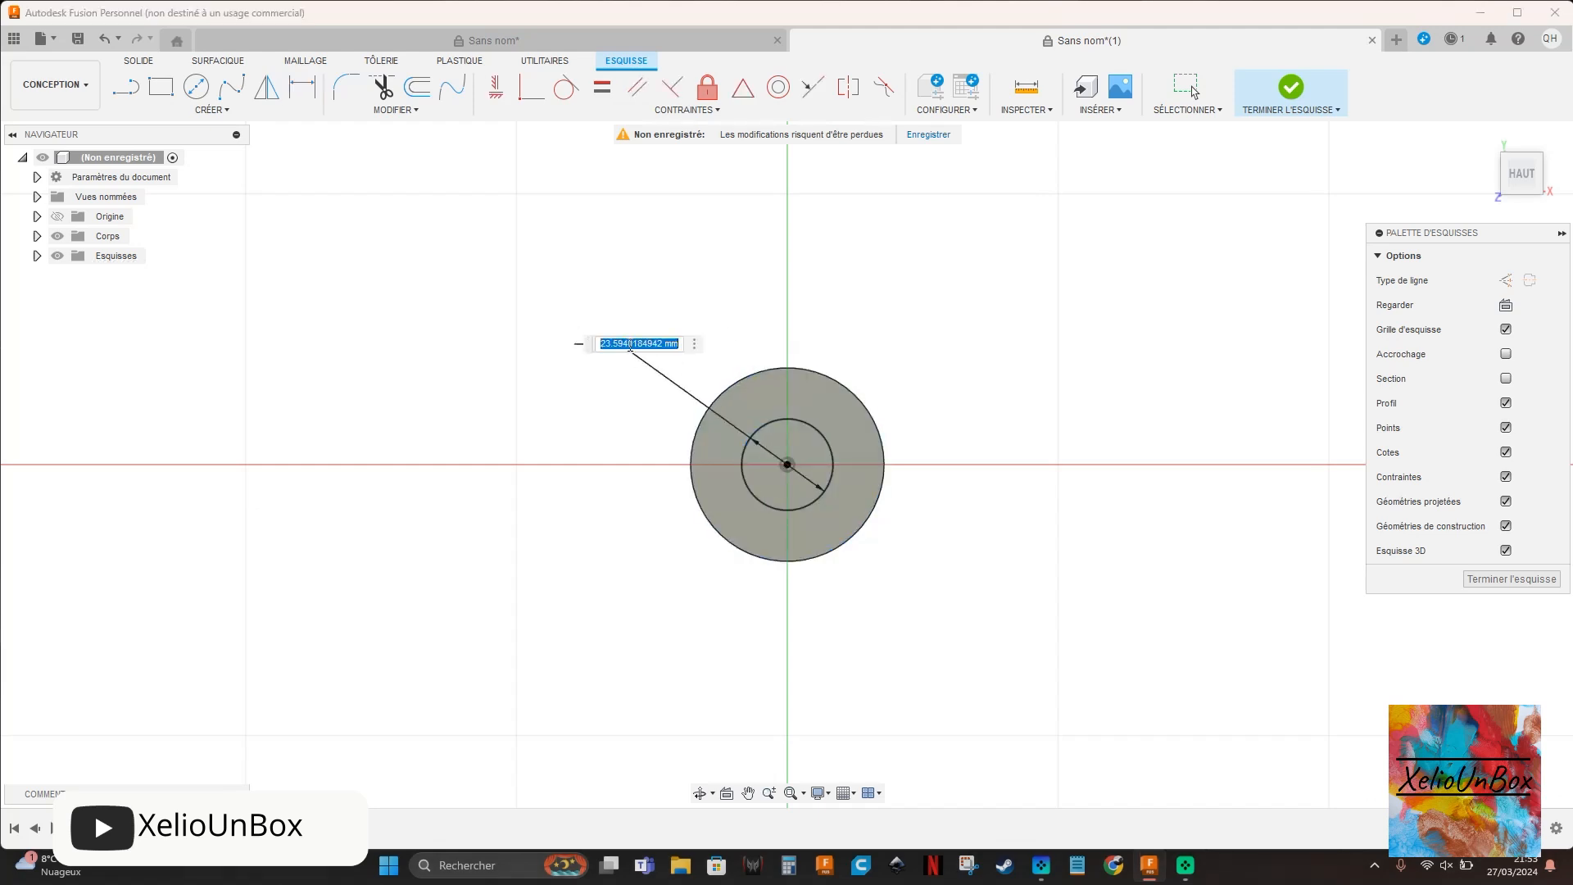
pyautogui.write('44')
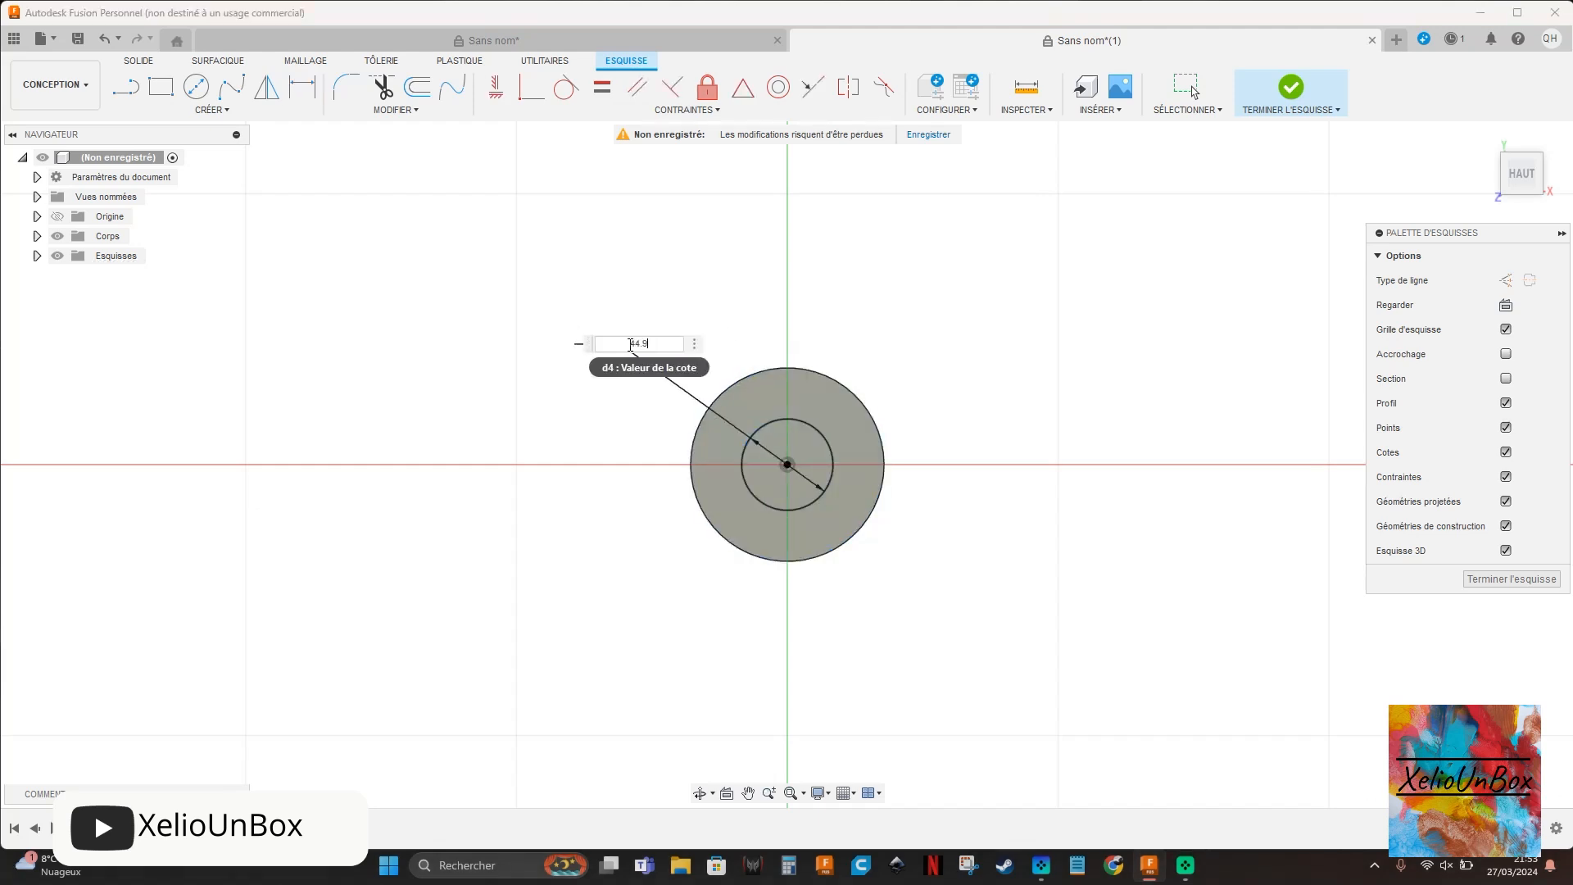
pyautogui.write('.9')
pyautogui.press('Return')
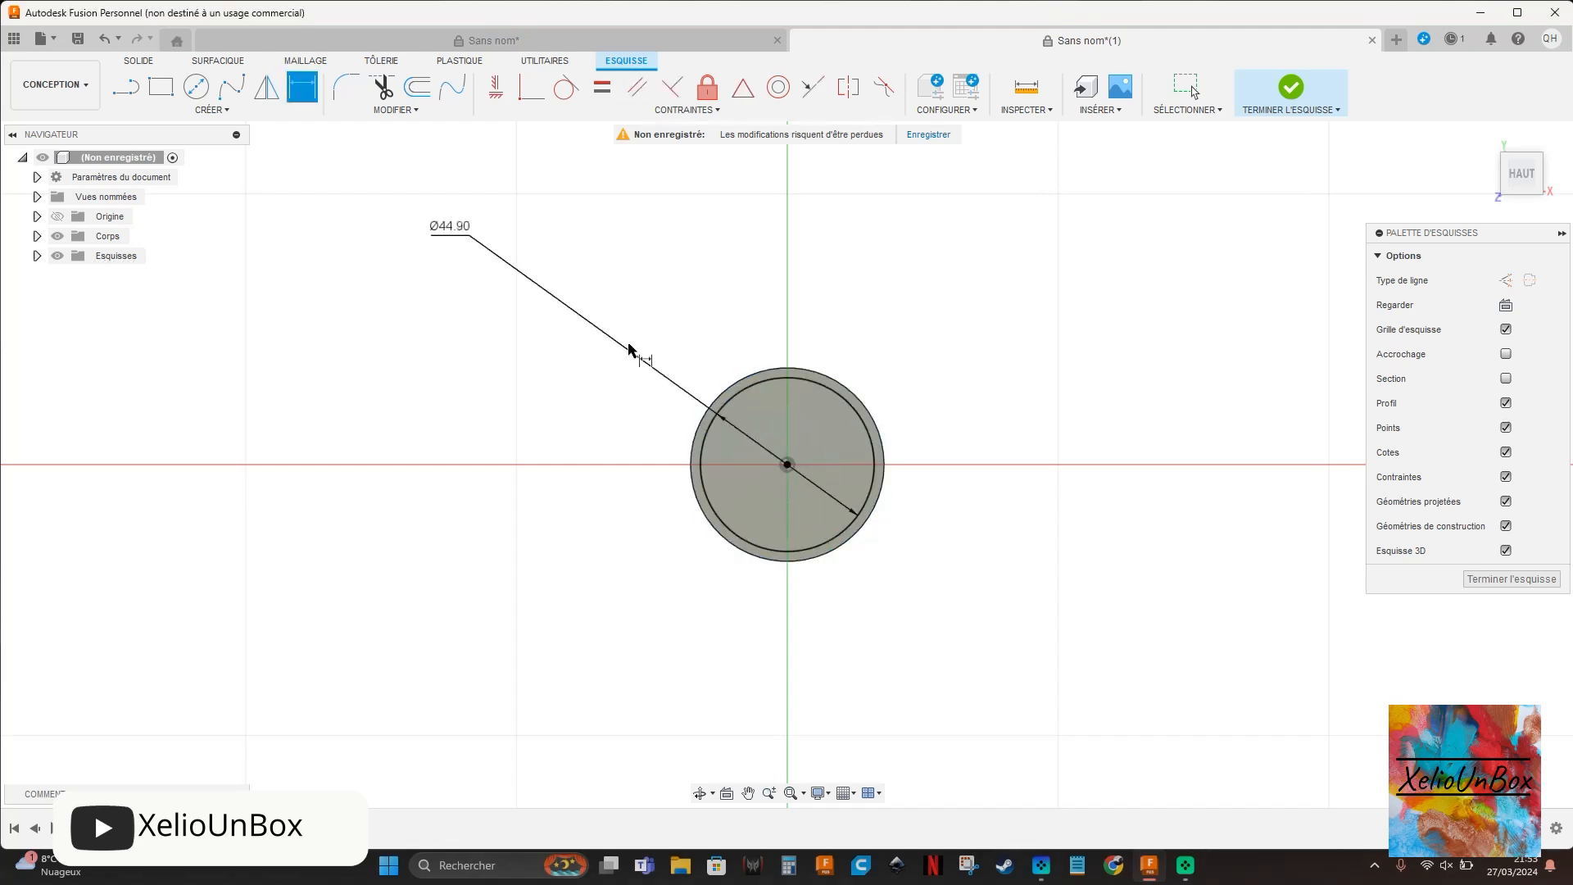
# - Cut the outer ring around the 44.9 mm circle 14 mm down into the cylinder
pyautogui.click(141, 62)
pyautogui.click(195, 86)
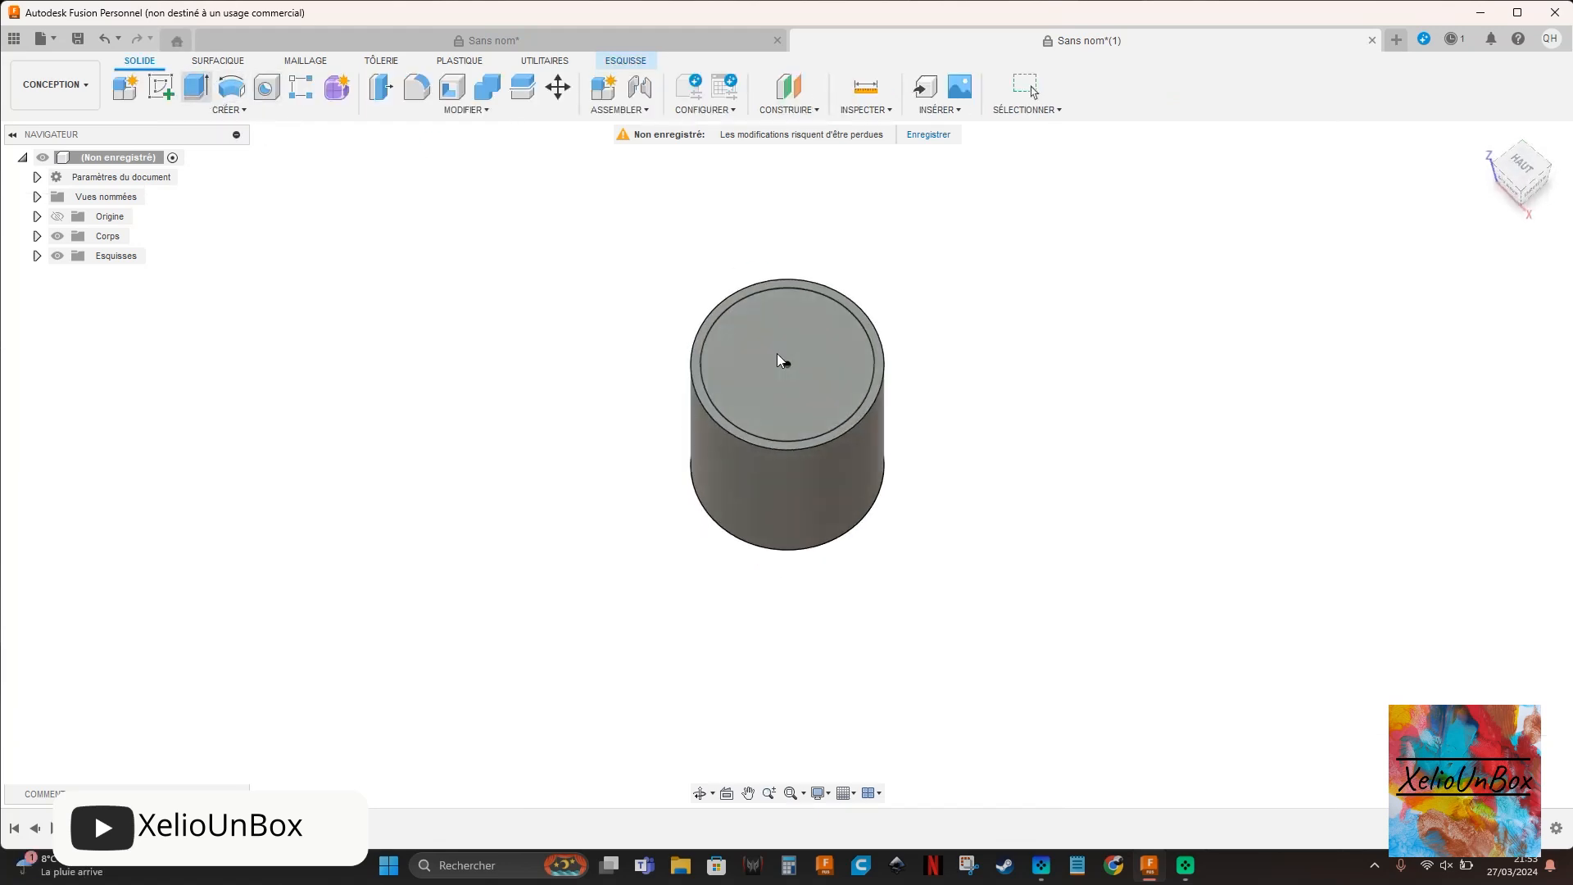
pyautogui.click(775, 284)
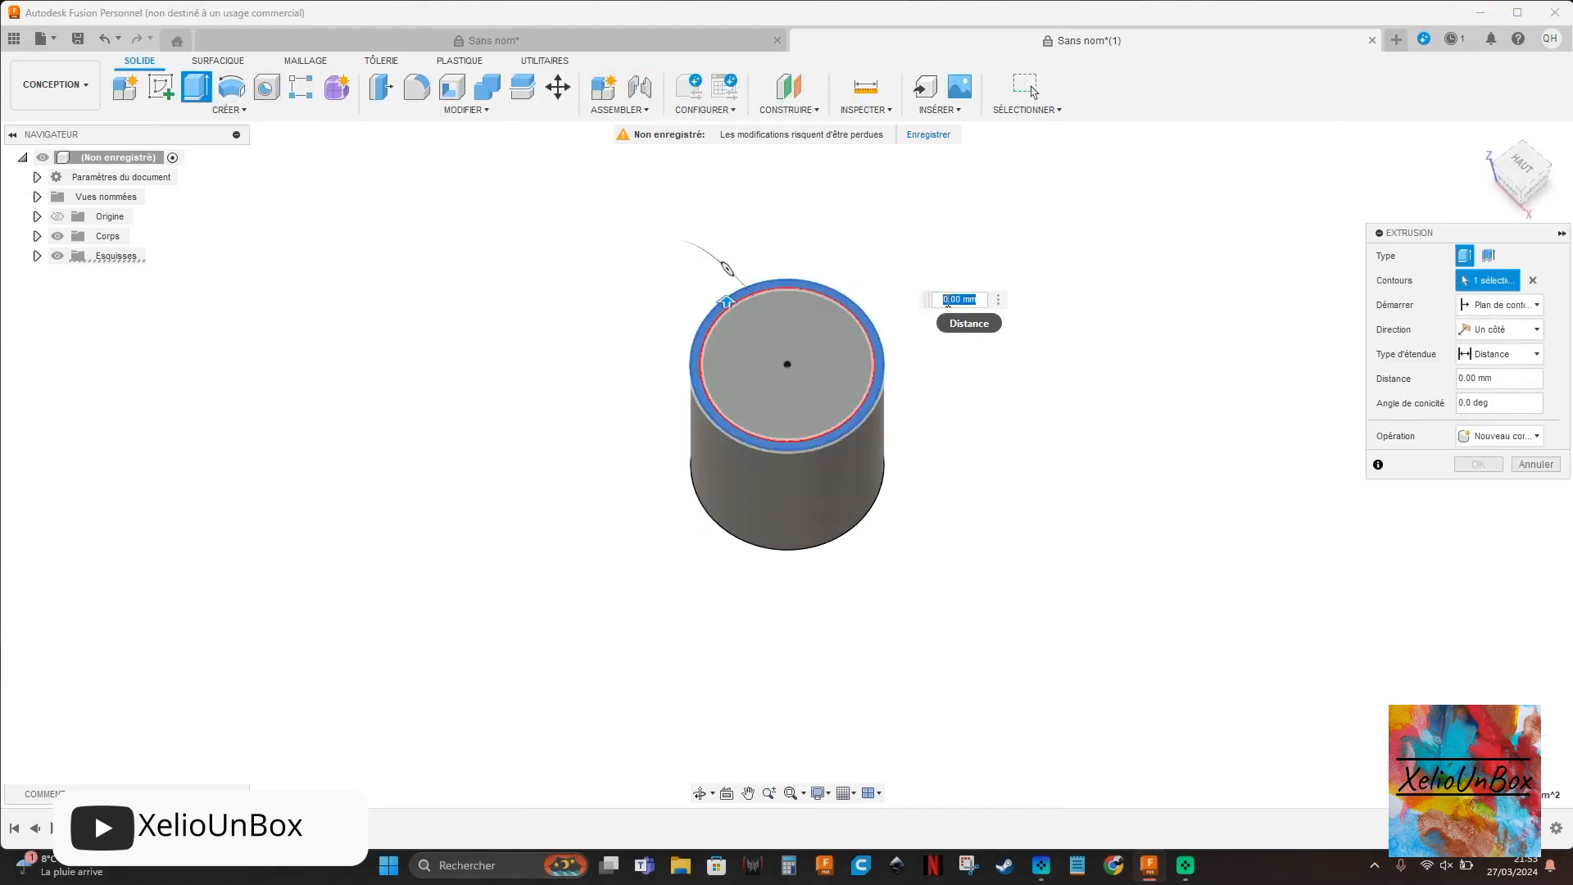
pyautogui.write('-14')
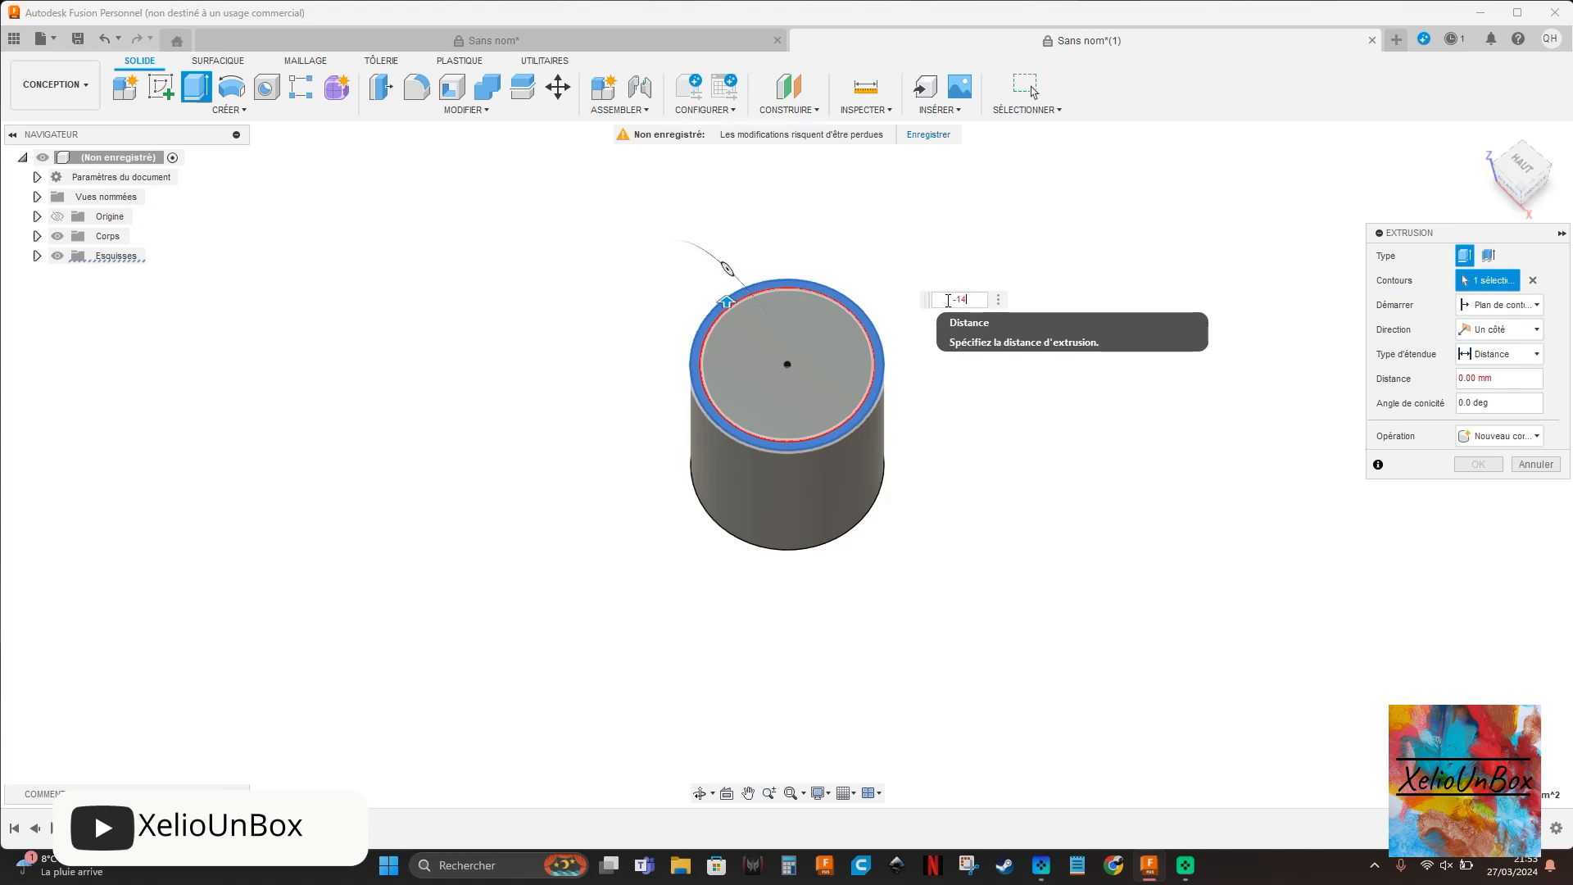
pyautogui.press('Return')
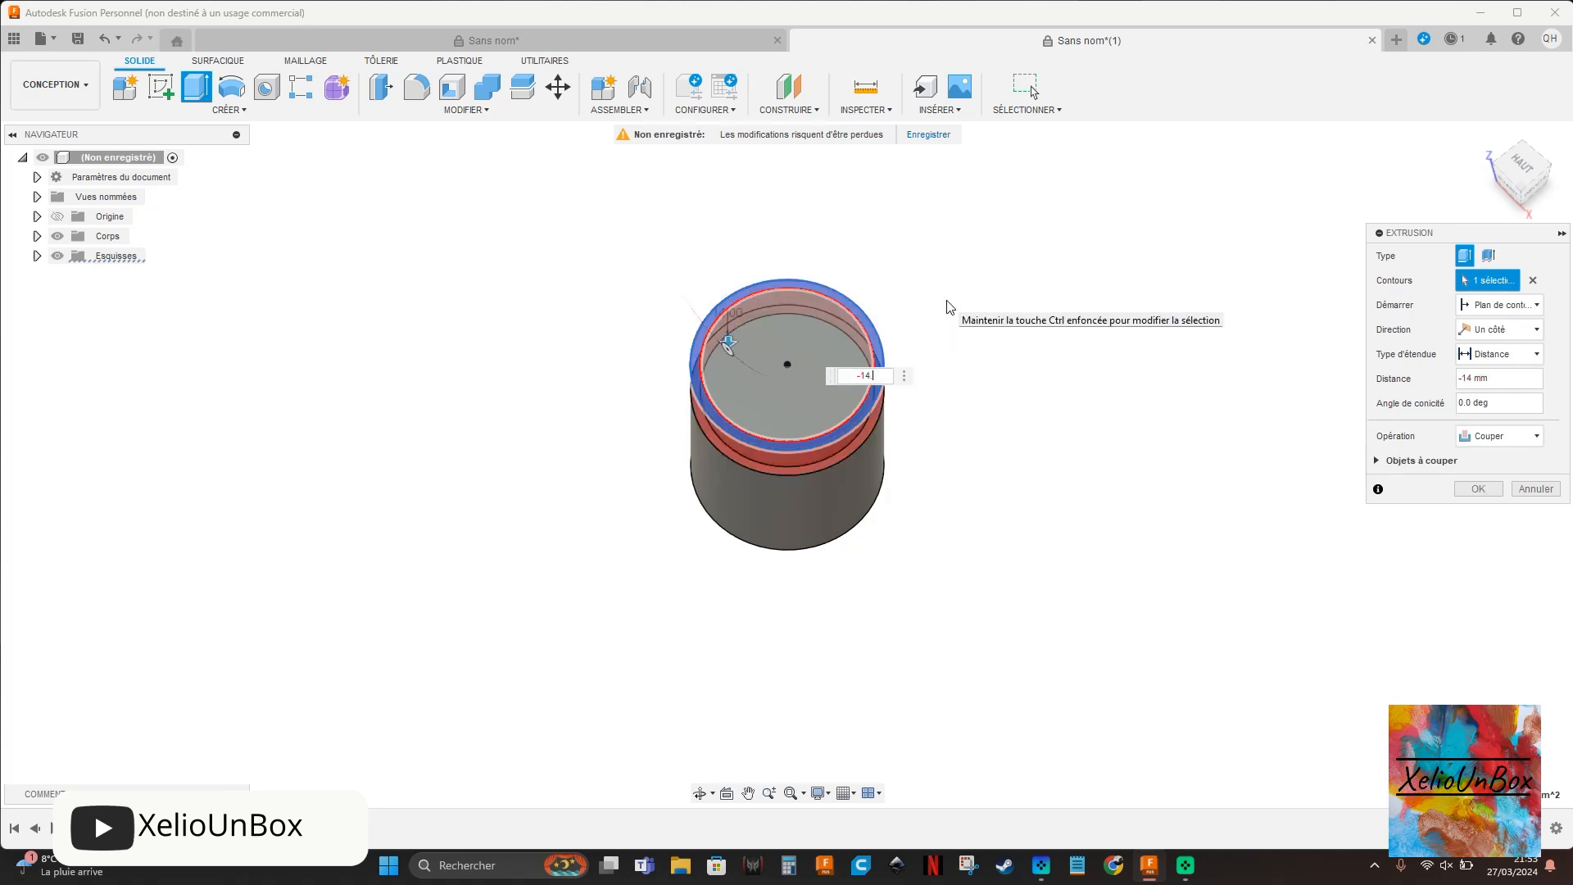
pyautogui.press('Return')
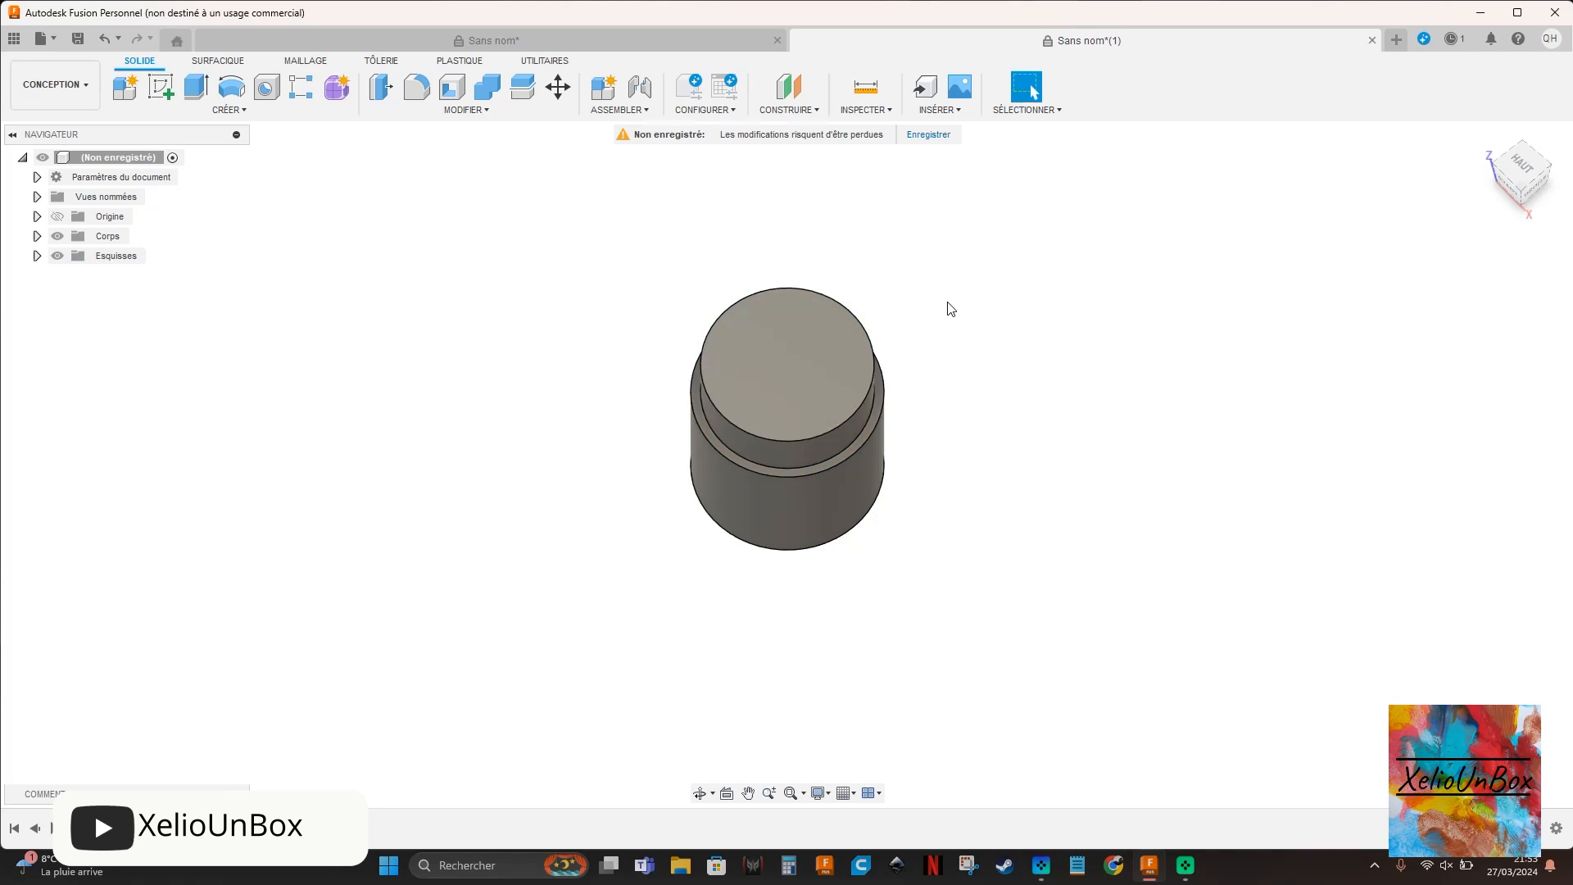
pyautogui.moveTo(1523, 168); pyautogui.dragTo(1505, 195)
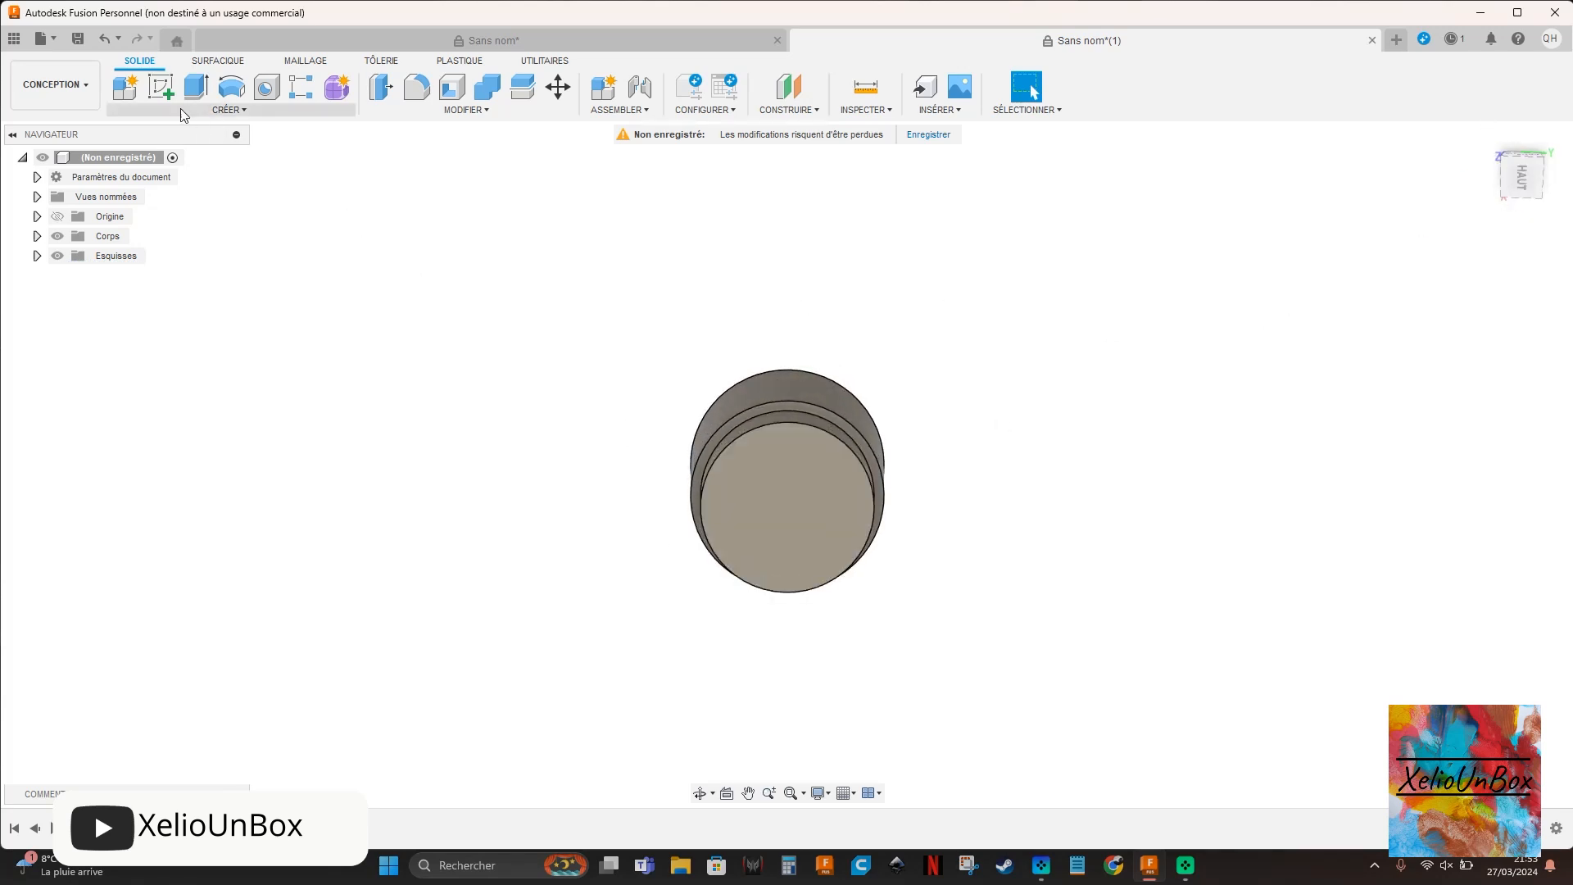
# - Sketch a circle centred on the 44.9 mm end face of the cylinder and dimension its diameter to 8.5 mm
pyautogui.click(161, 86)
pyautogui.click(819, 525)
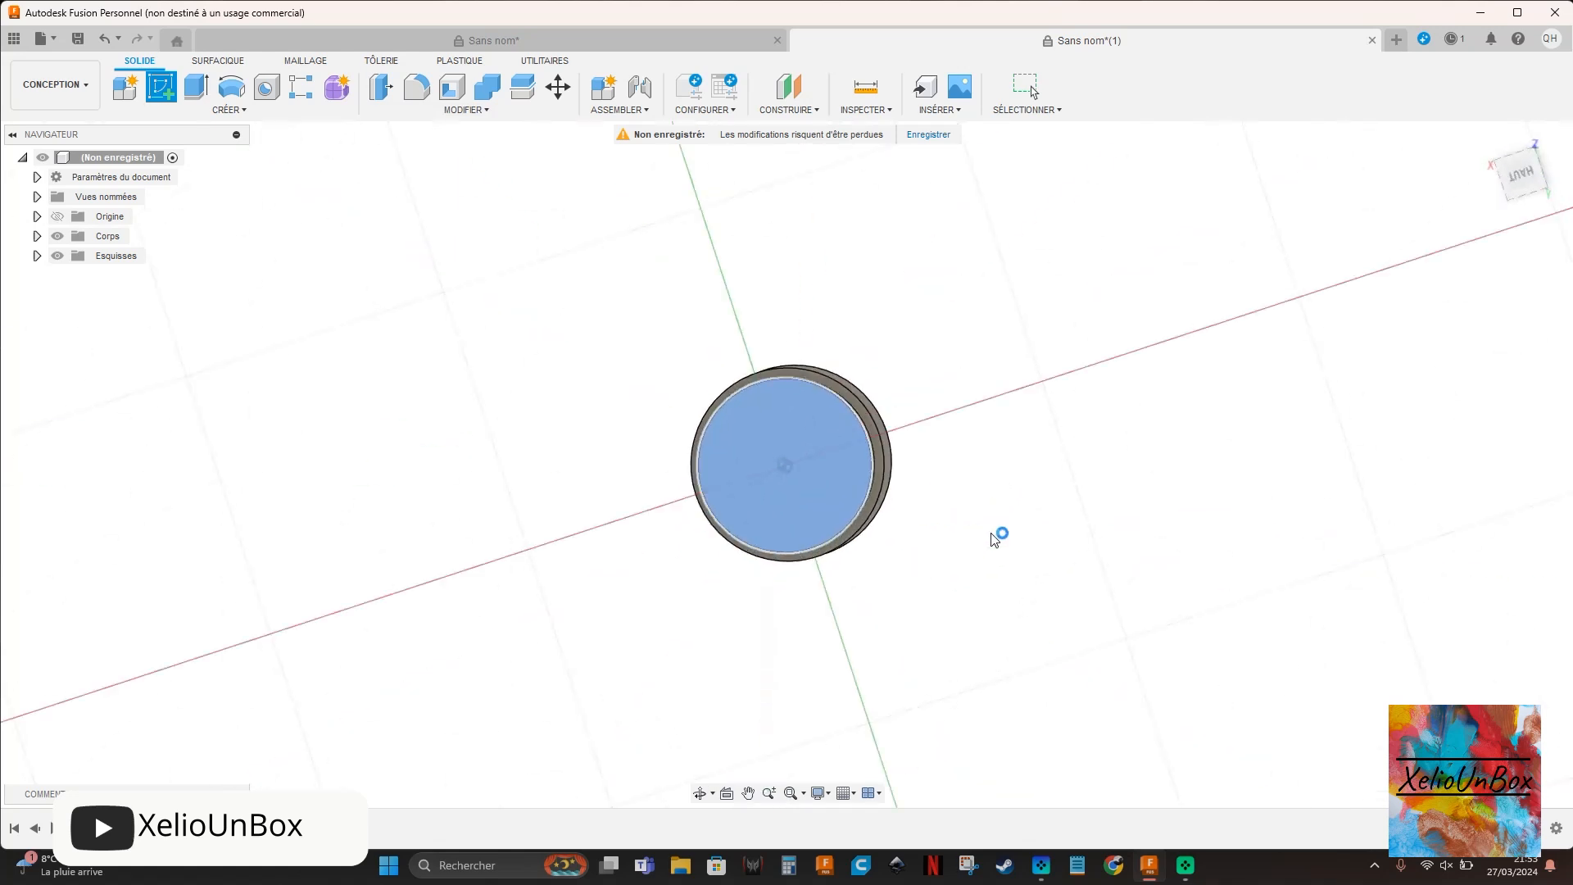
pyautogui.press('c')
pyautogui.click(787, 465)
pyautogui.click(761, 431)
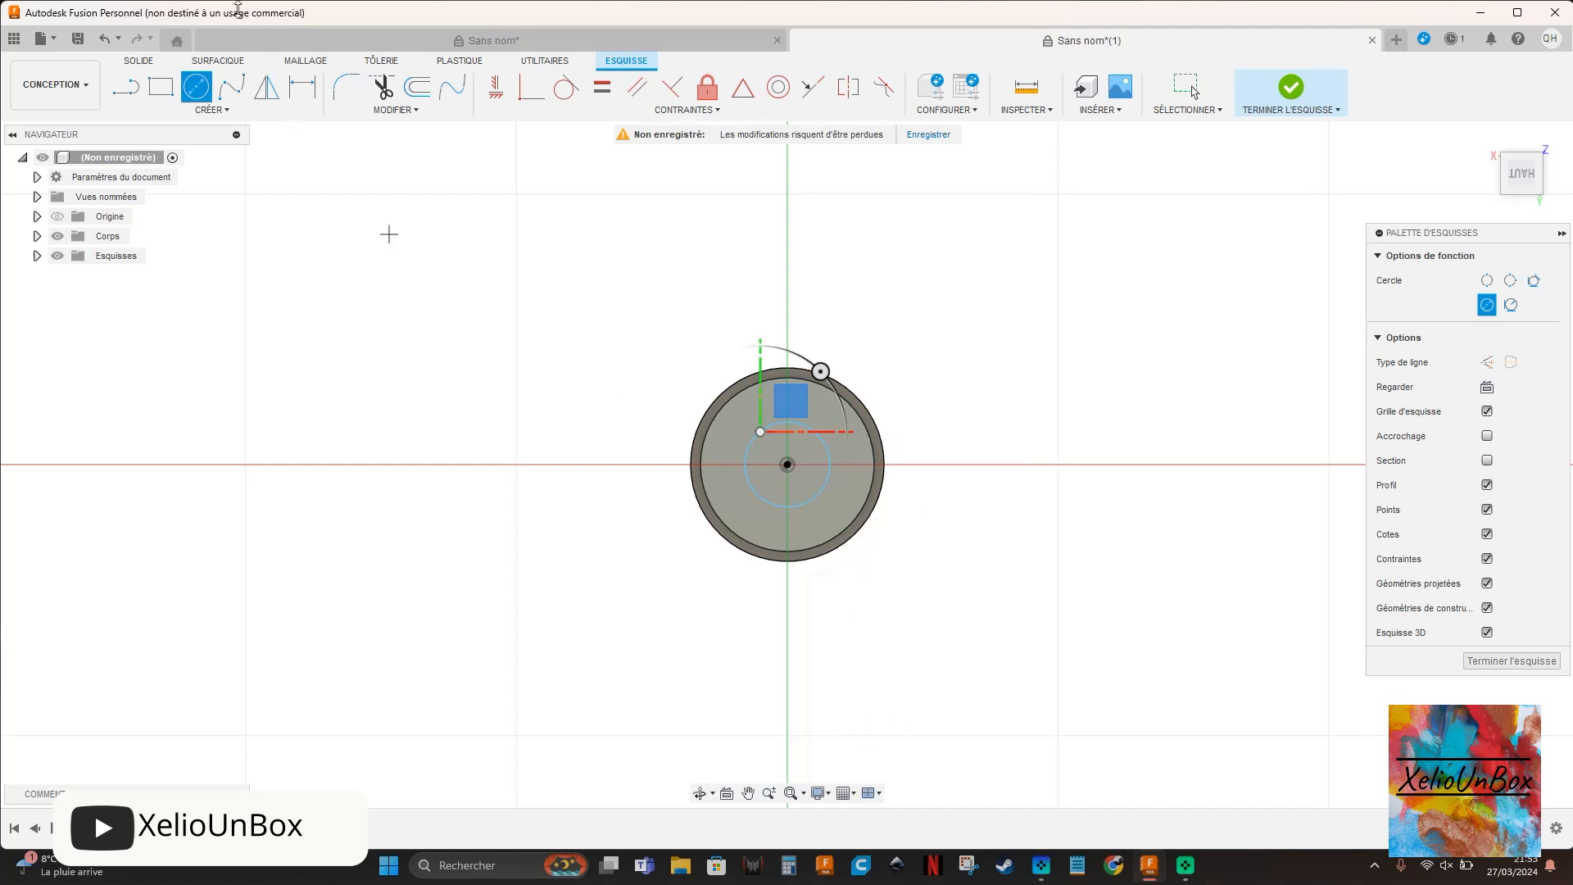
pyautogui.click(304, 83)
pyautogui.click(829, 464)
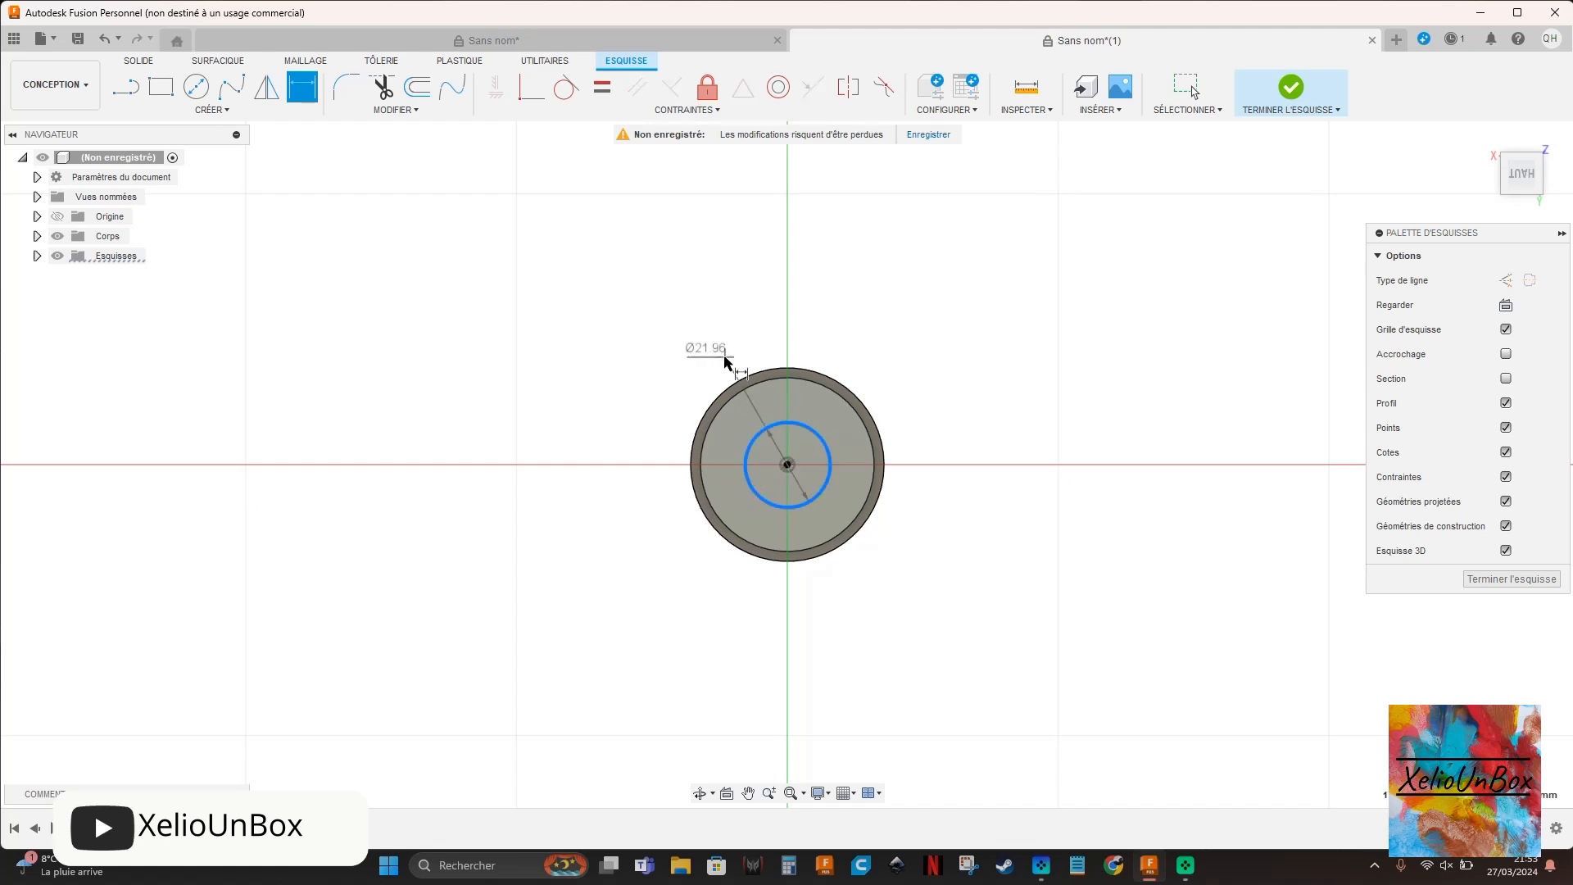
pyautogui.click(732, 362)
pyautogui.write('8')
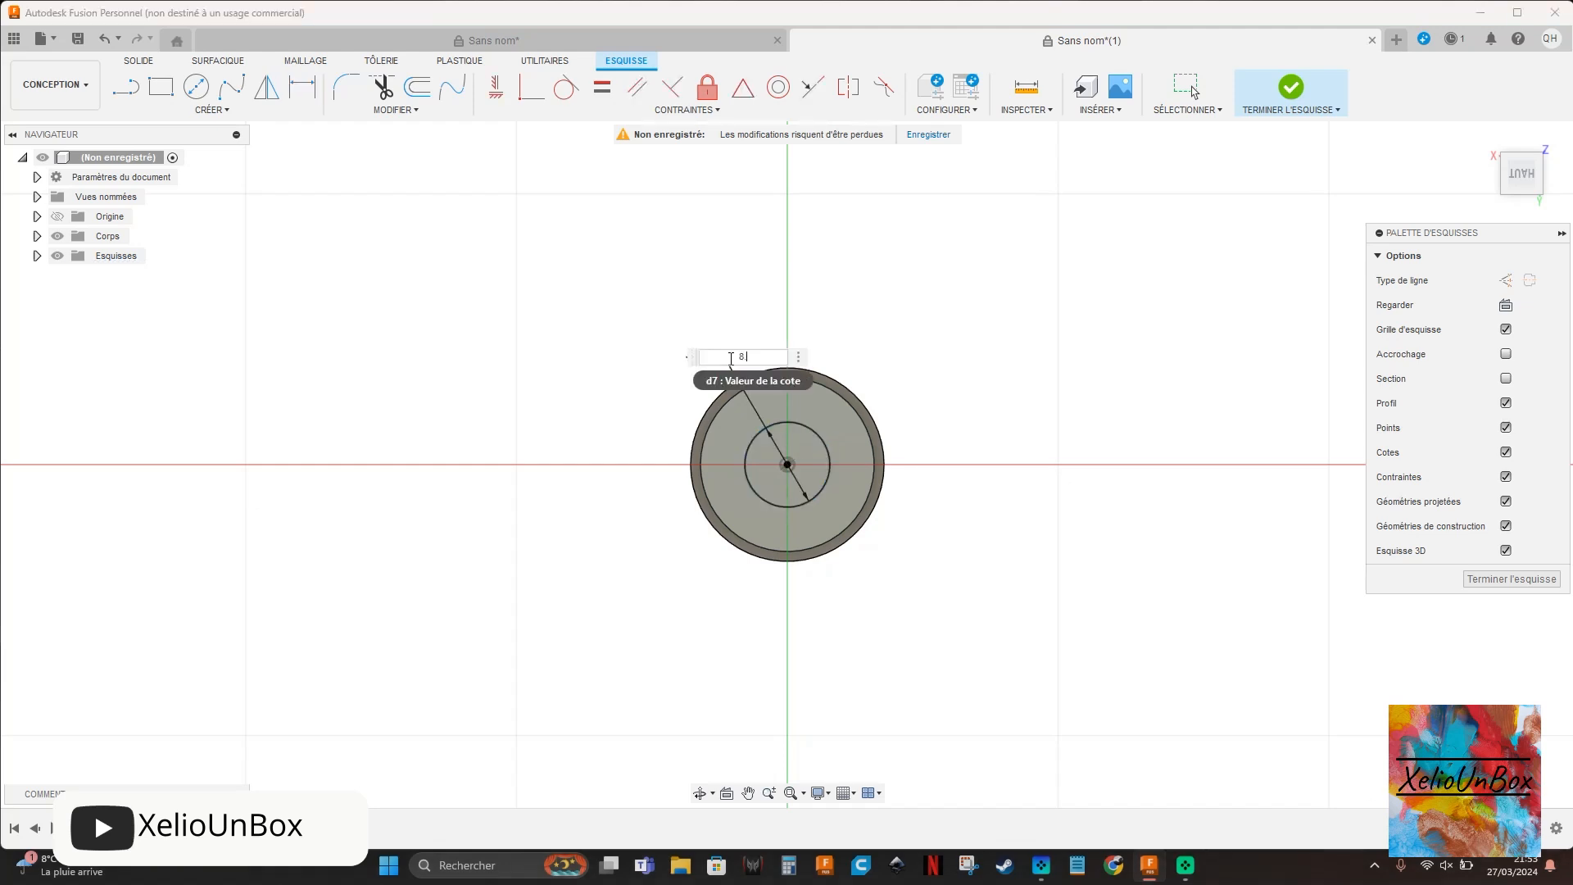
pyautogui.write('.5')
pyautogui.press('Return')
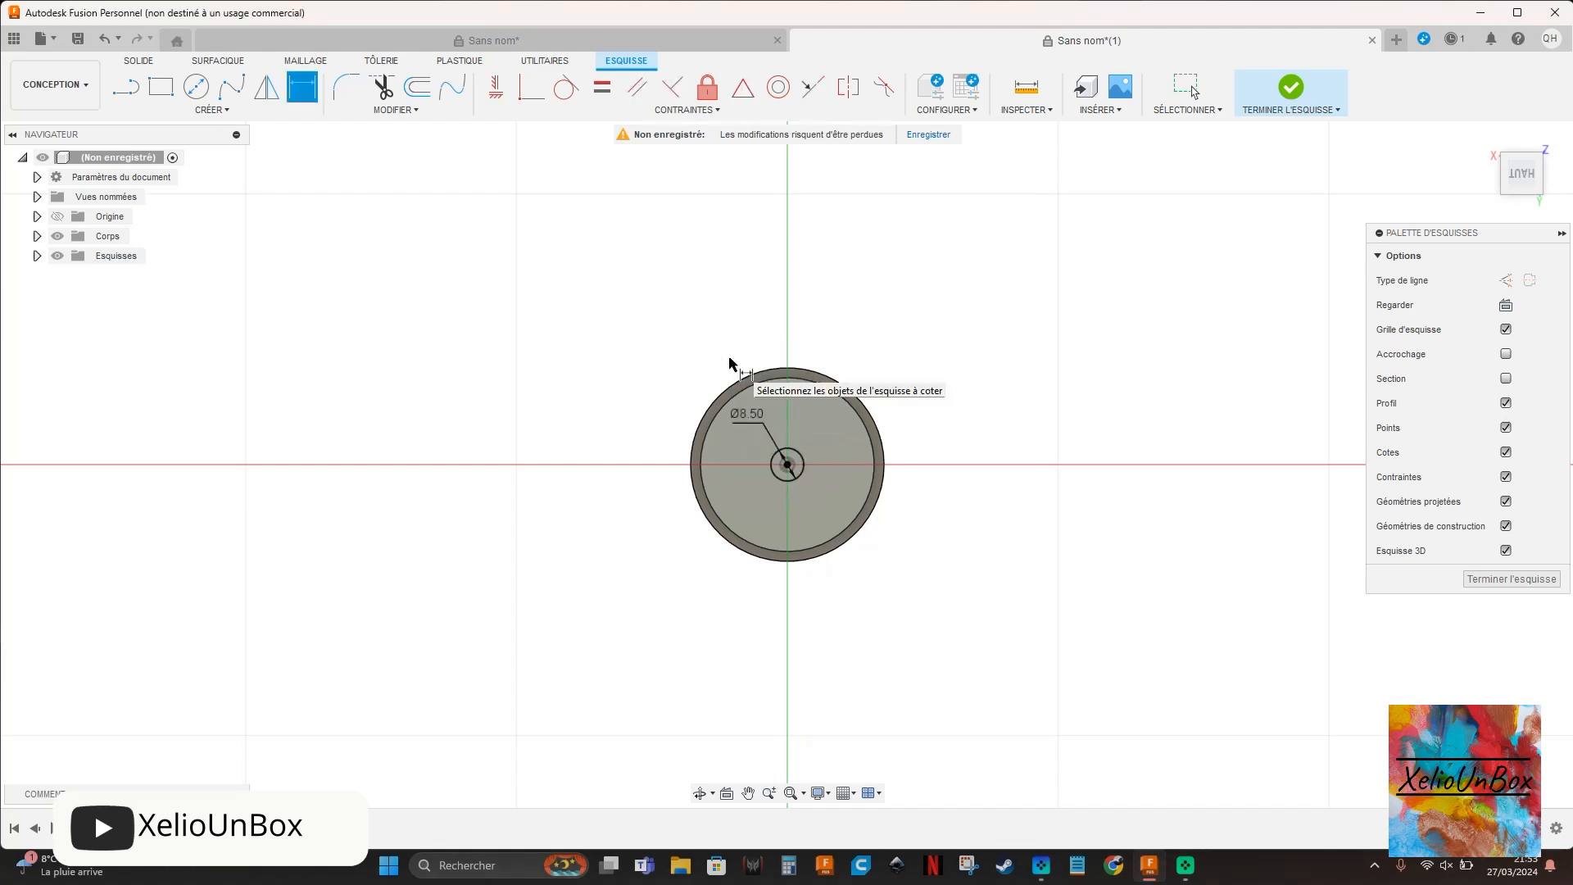
# - Cut the 8.5 mm circle 90 mm deep, right through the stepped cylinder
pyautogui.click(146, 62)
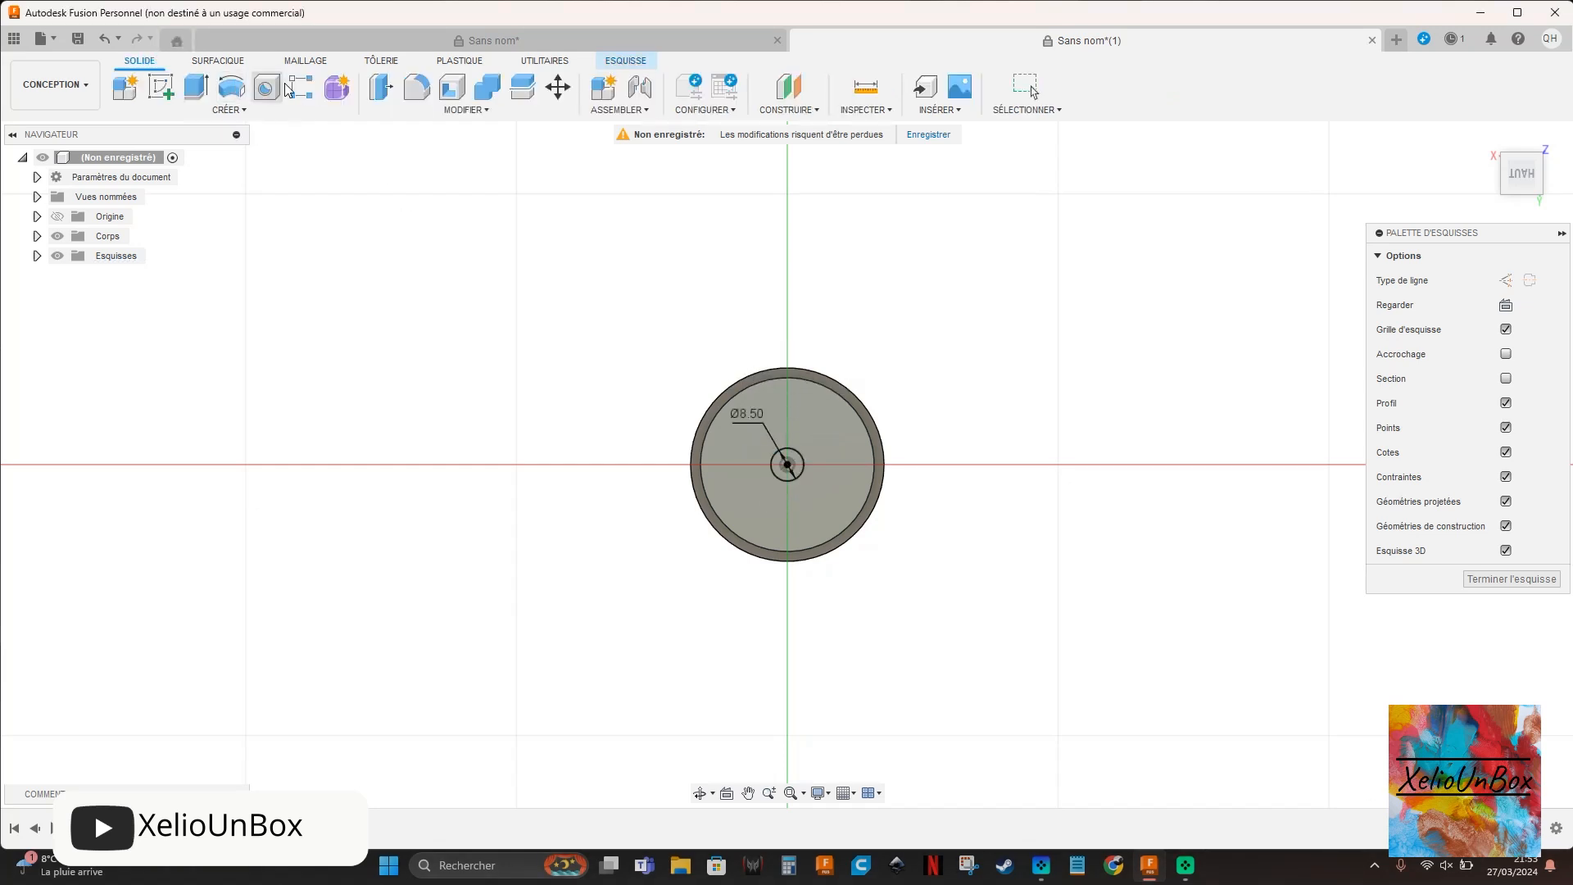
pyautogui.click(197, 87)
pyautogui.click(800, 513)
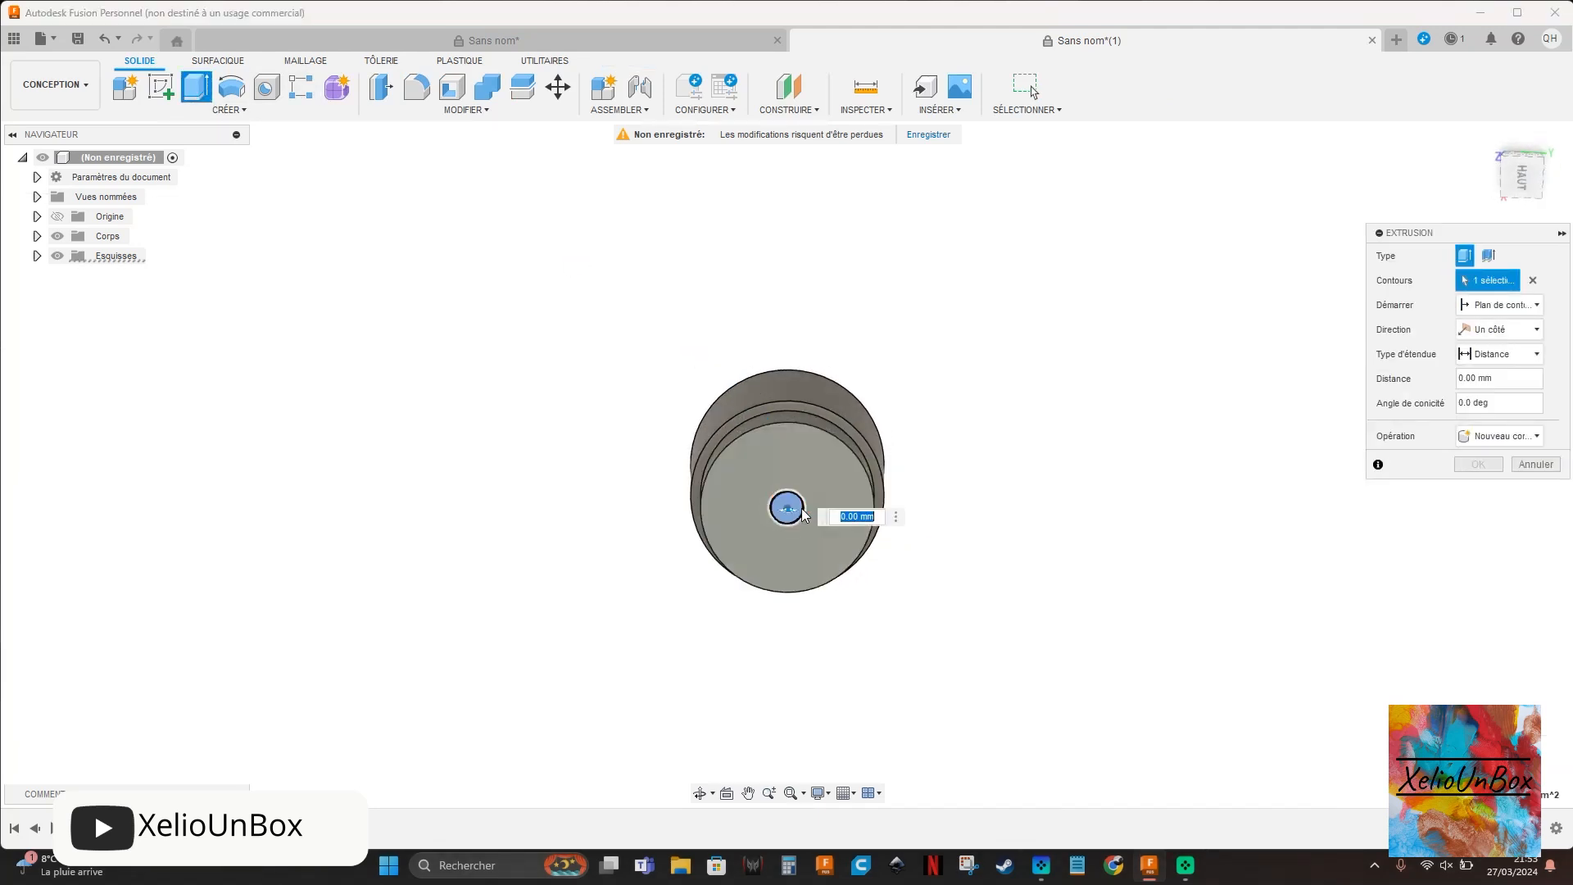
pyautogui.keyDown('shift'); pyautogui.moveTo(802, 514); pyautogui.dragTo(799, 484, button='middle'); pyautogui.keyUp('shift')
pyautogui.keyDown('shift'); pyautogui.moveTo(1213, 434); pyautogui.dragTo(1213, 481, button='middle'); pyautogui.keyUp('shift')
pyautogui.moveTo(795, 659); pyautogui.dragTo(794, 355)
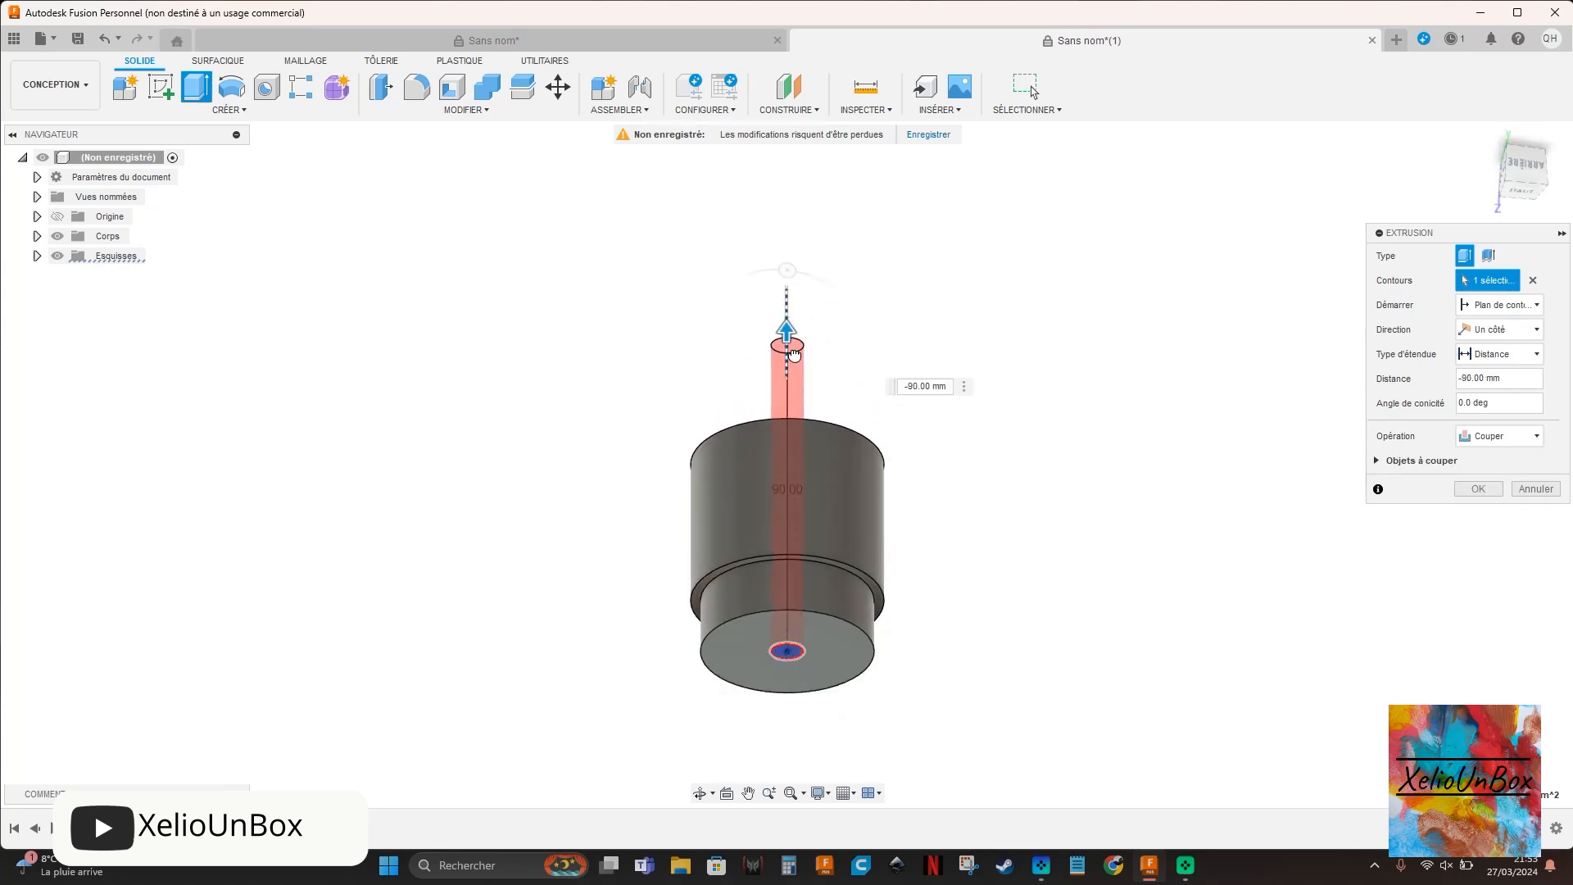
pyautogui.press('Return')
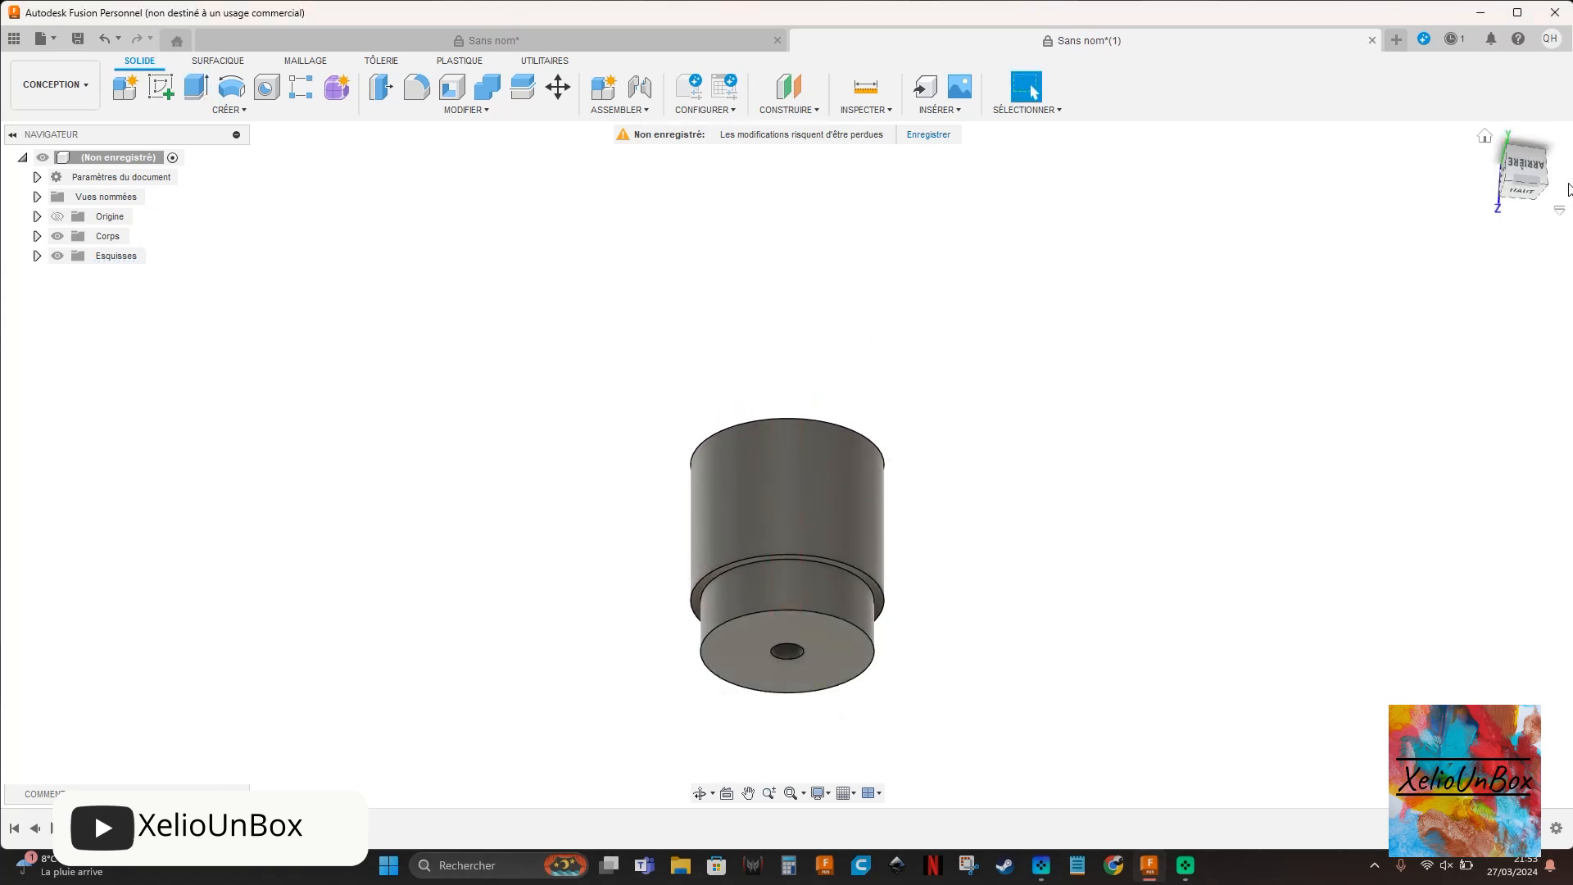
# - Start a sketch on the cylinder's 50 mm end face and draw two circles on the horizontal axis, one on each side of the central hole
pyautogui.moveTo(1525, 168)
pyautogui.mouseDown()
pyautogui.moveTo(1525, 214)
pyautogui.moveTo(1516, 158)
pyautogui.mouseUp()
pyautogui.click(1516, 159)
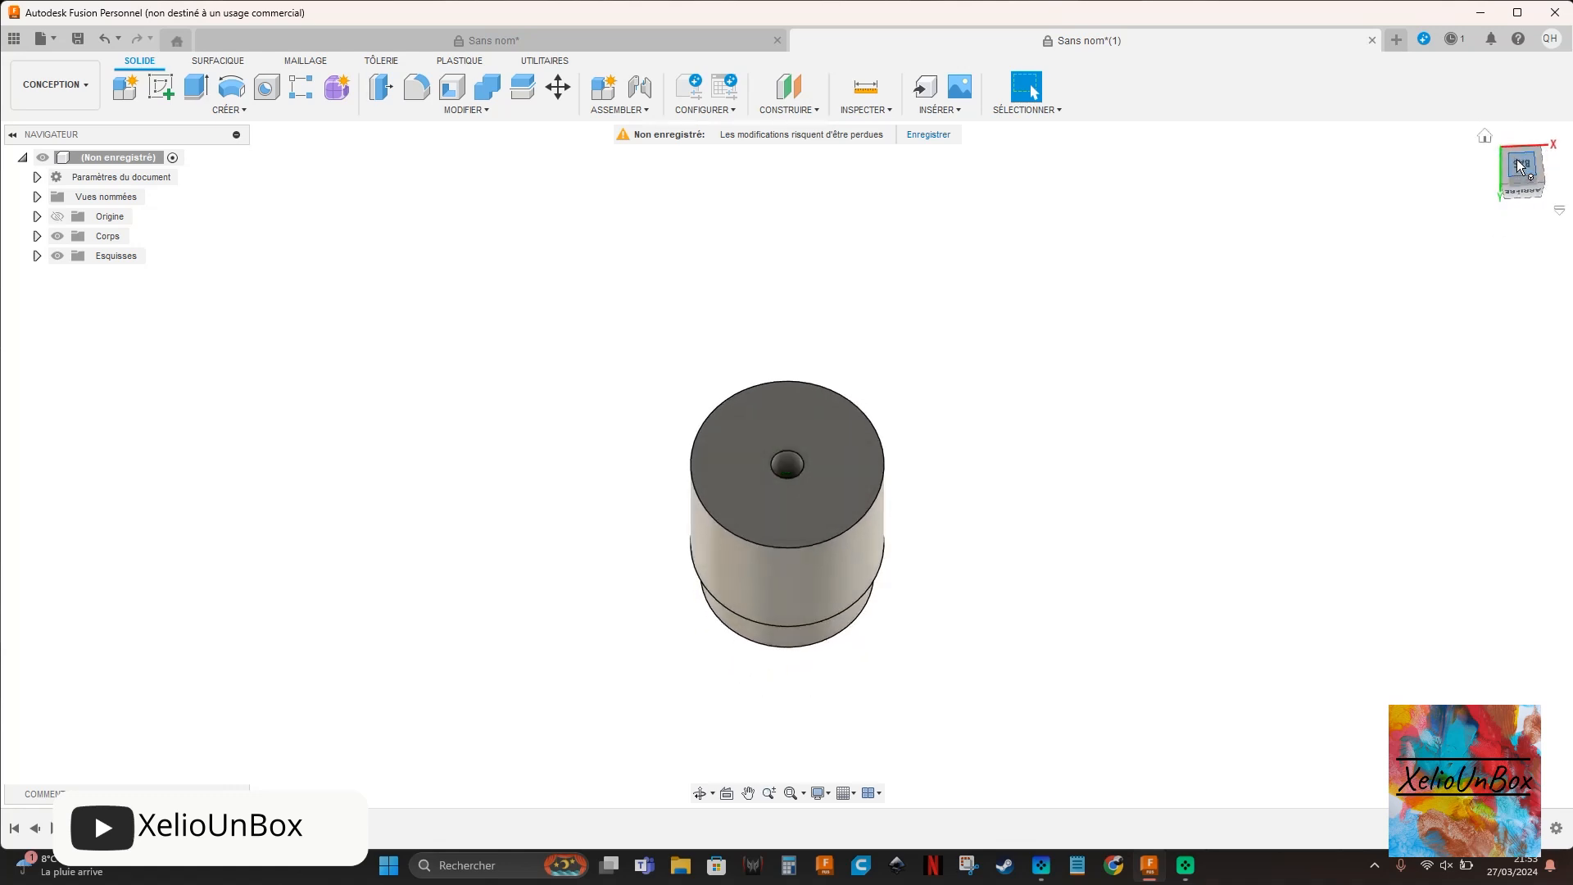
pyautogui.click(178, 92)
pyautogui.click(662, 509)
pyautogui.click(205, 92)
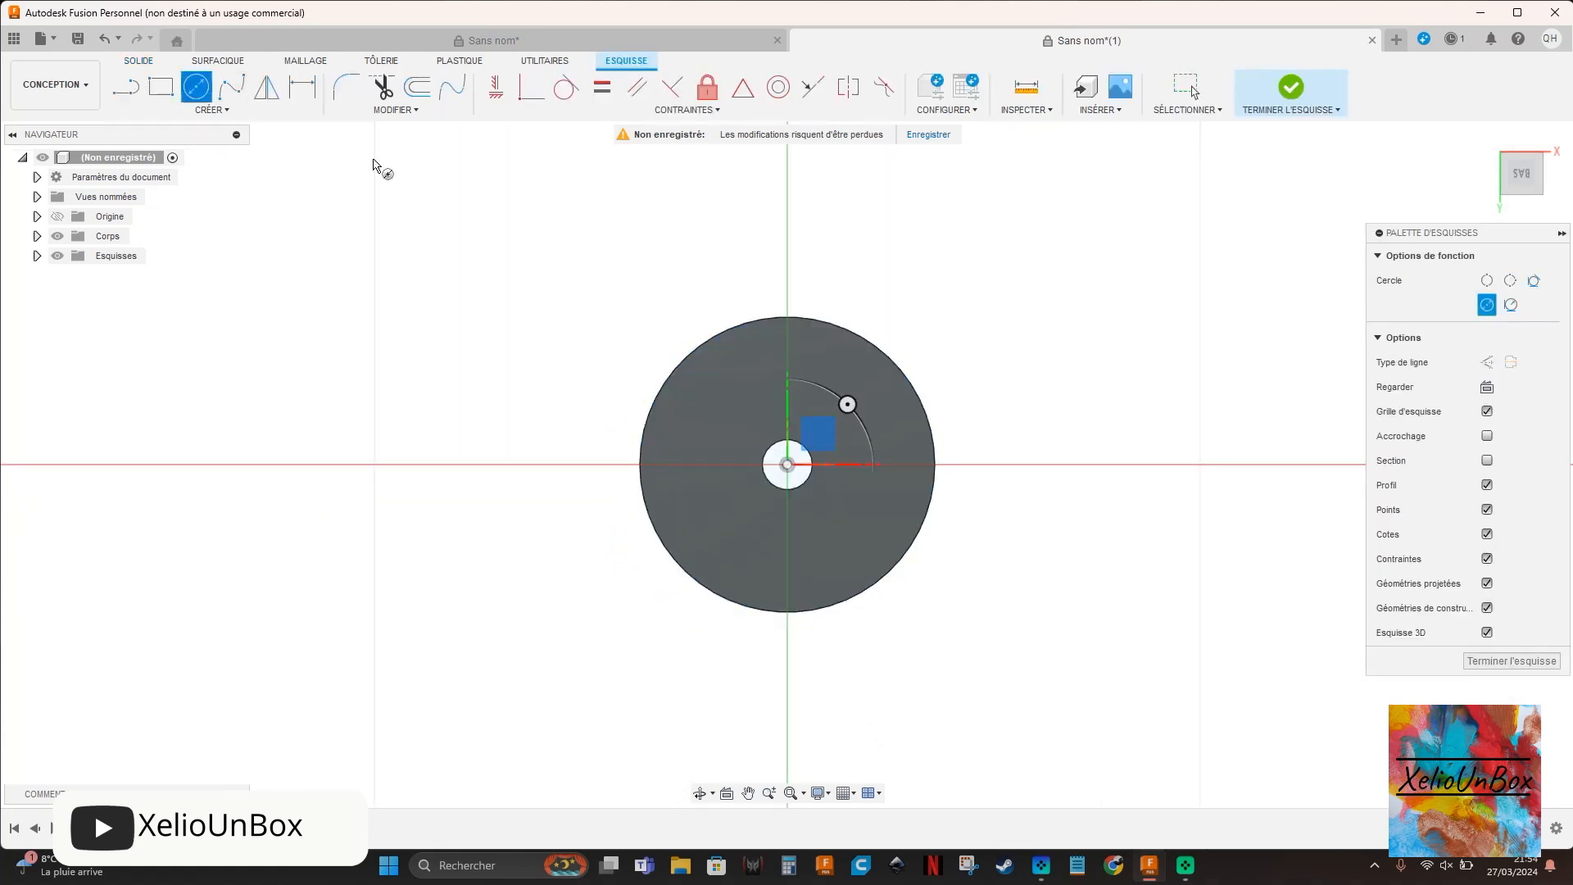
pyautogui.click(694, 465)
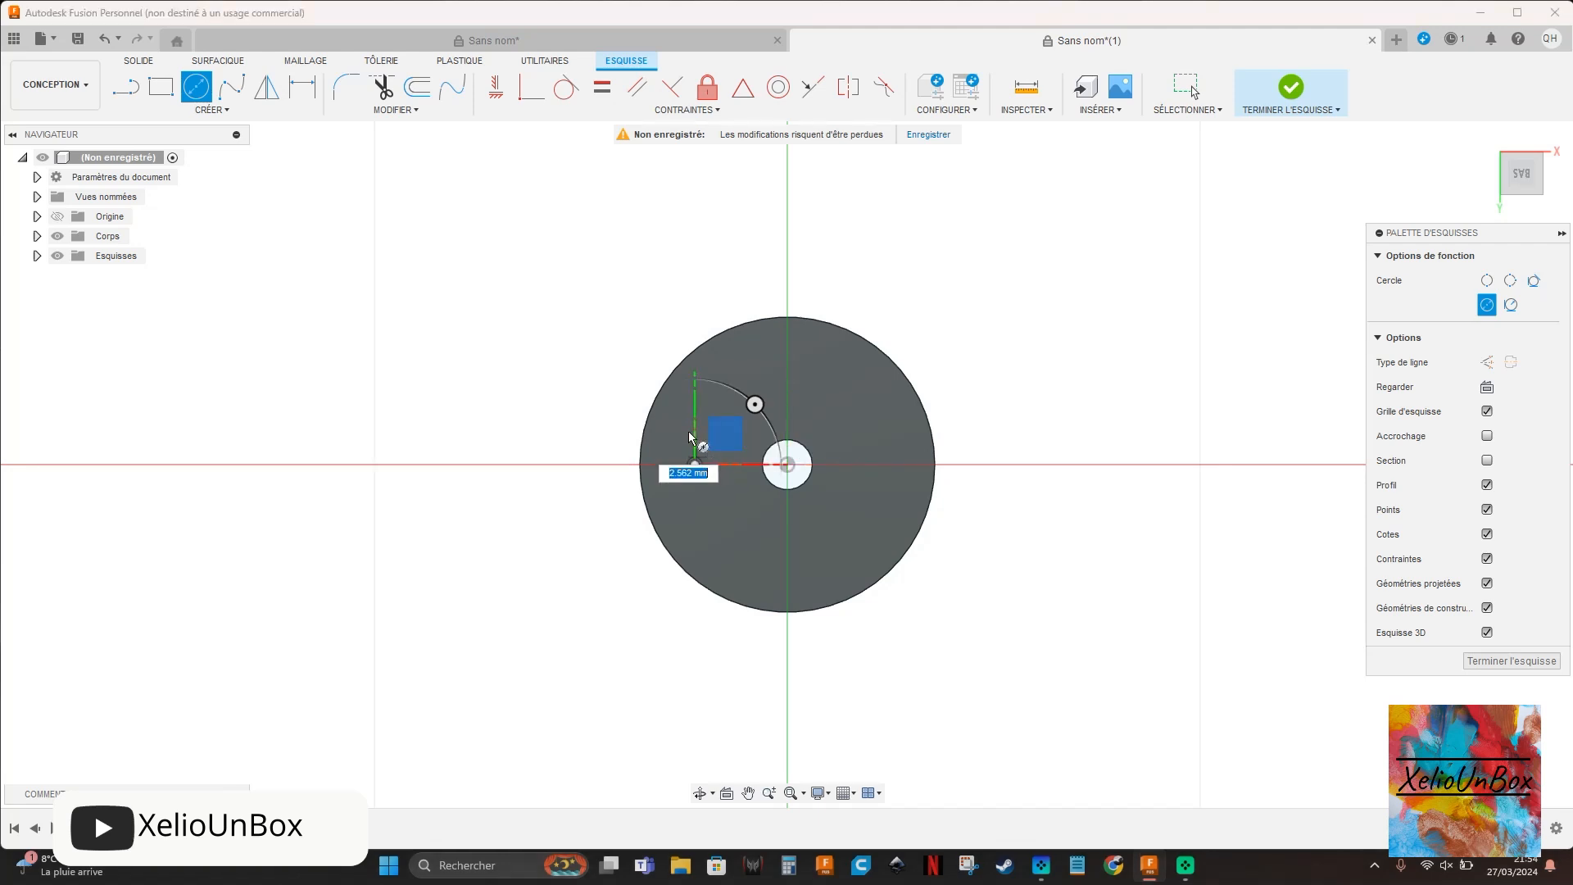
pyautogui.click(881, 465)
pyautogui.click(909, 494)
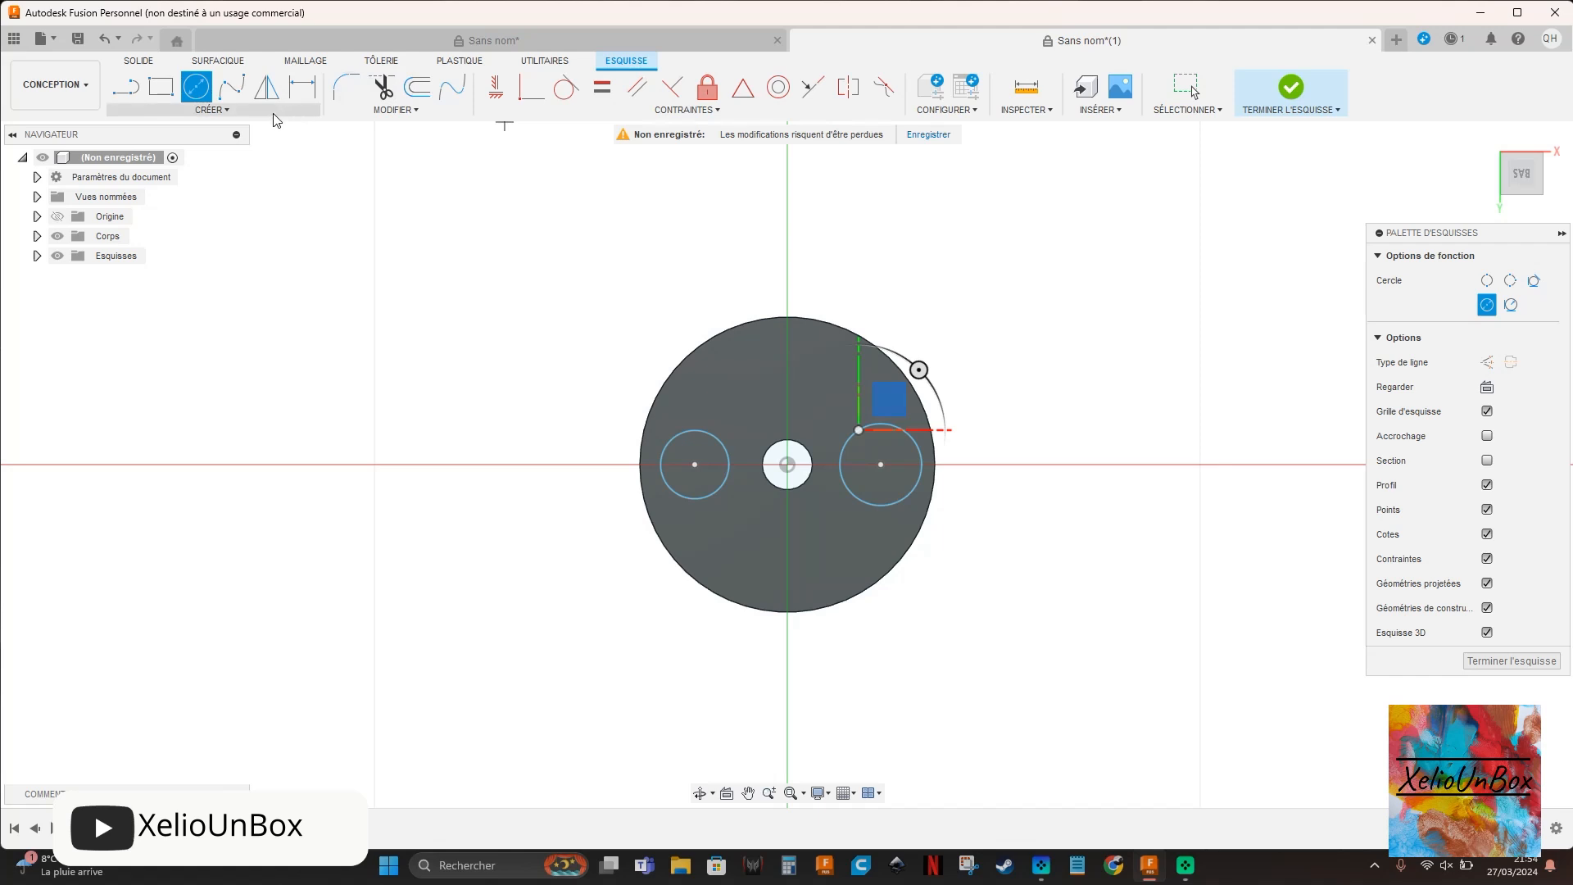
# - Dimension the diameter of both side circles to 5 mm
pyautogui.click(293, 100)
pyautogui.click(712, 439)
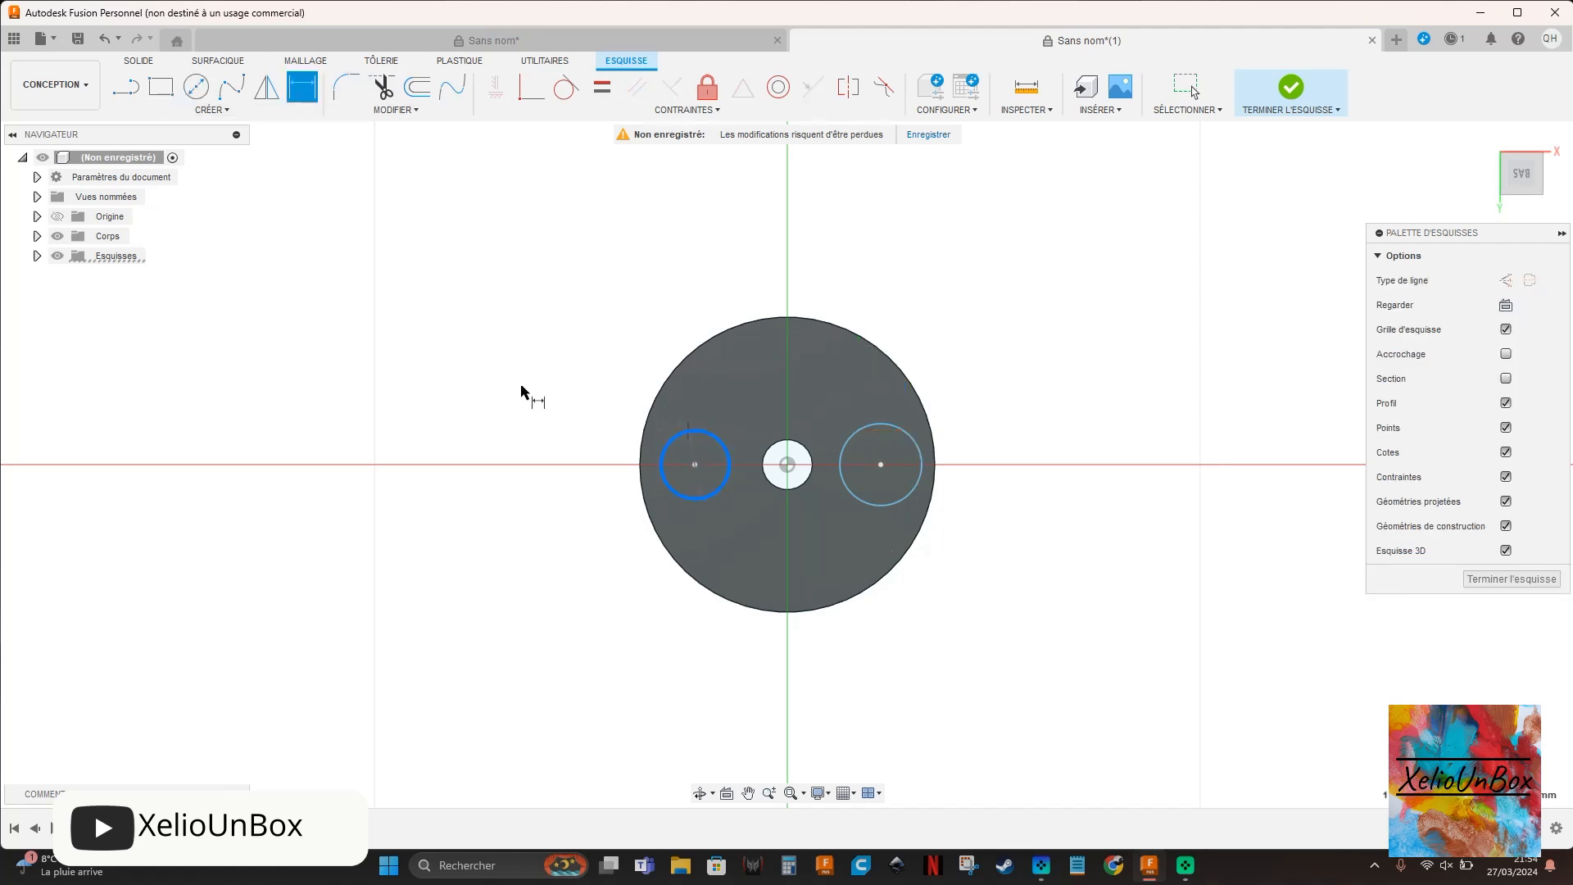
pyautogui.click(538, 390)
pyautogui.write('5')
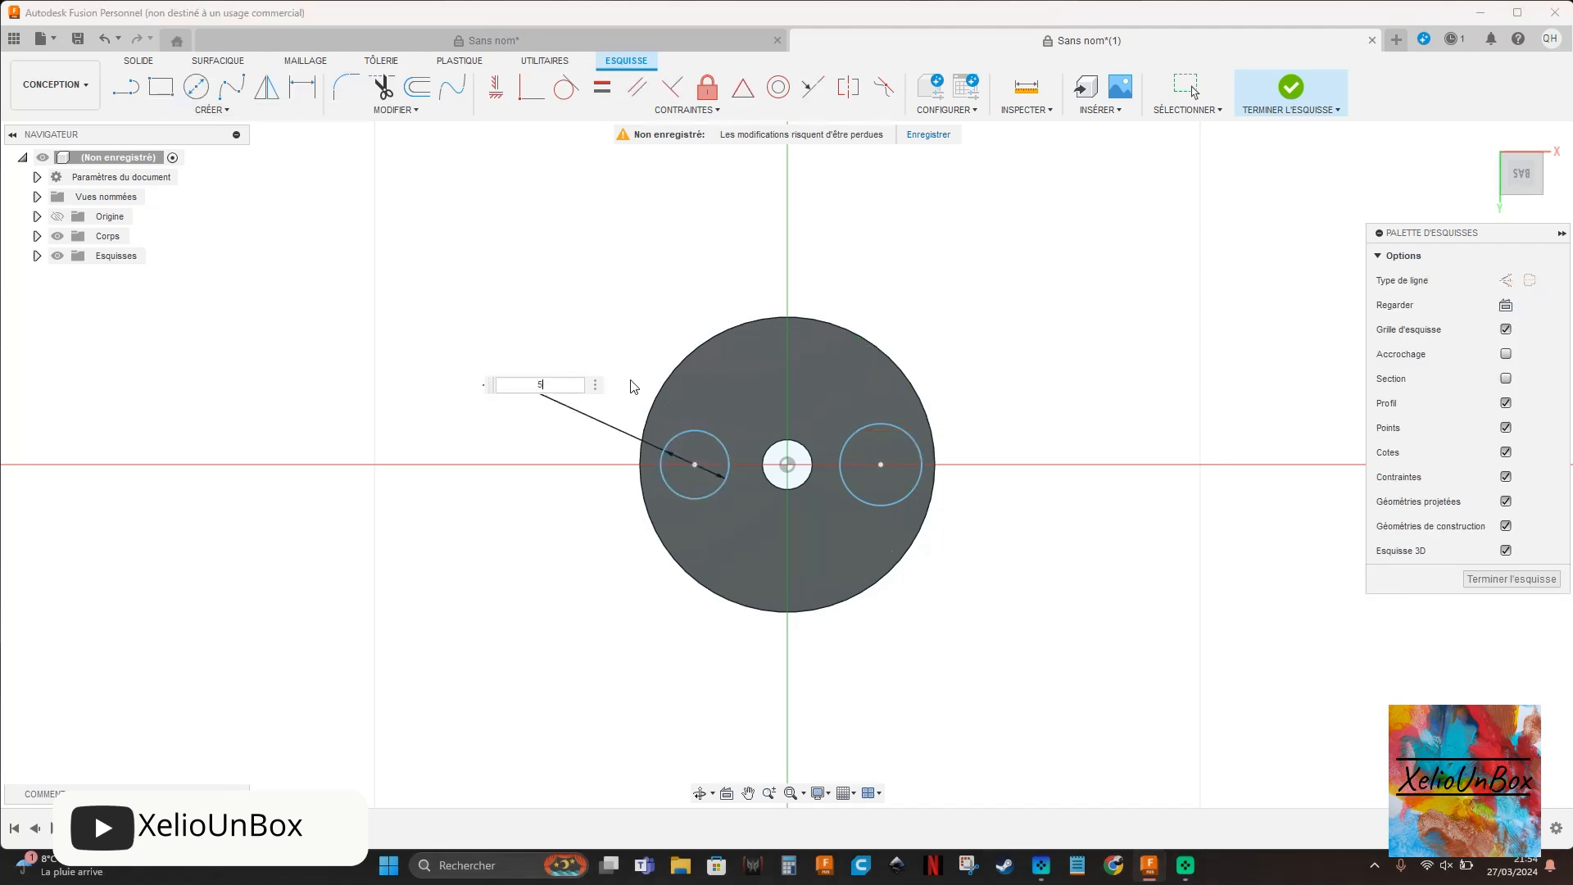
pyautogui.press('Return')
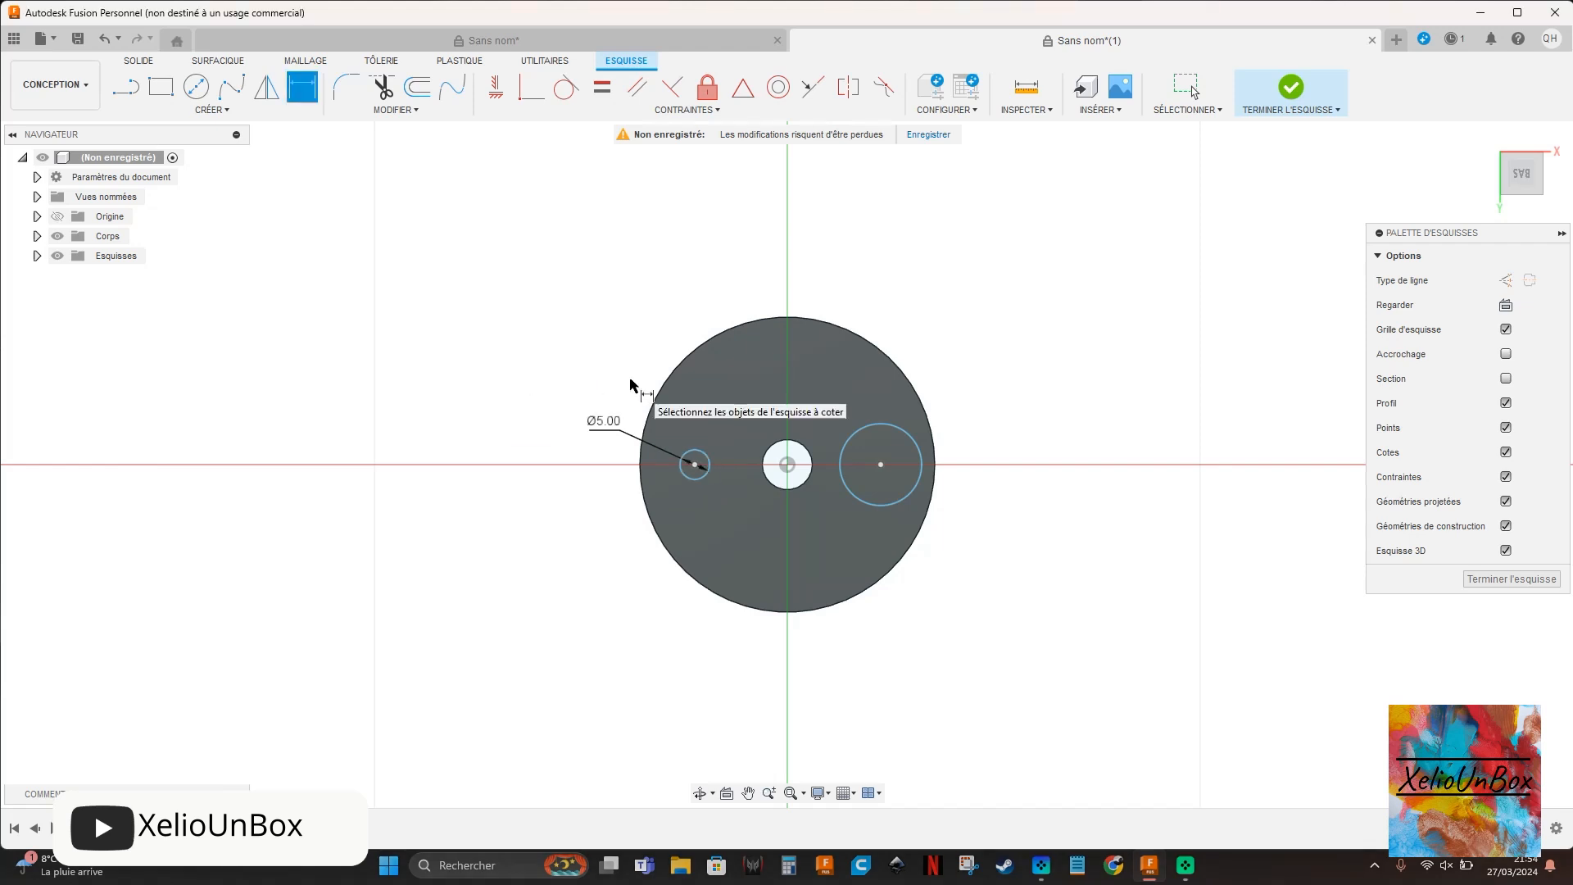
pyautogui.click(852, 412)
pyautogui.click(854, 411)
pyautogui.write('5')
pyautogui.press('Return')
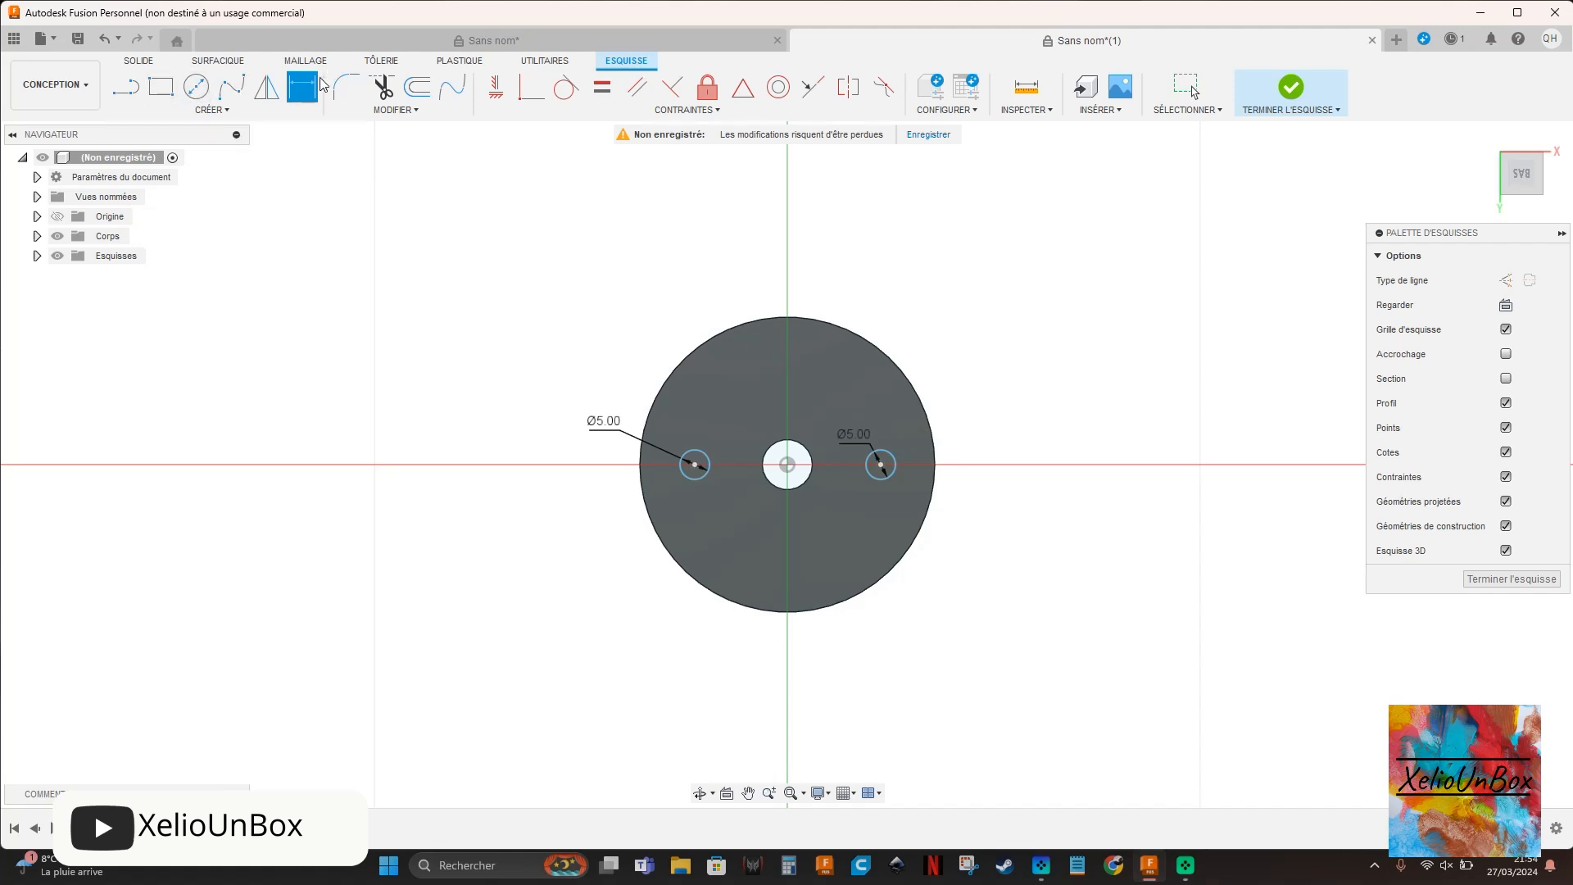
# - Dimension the spacing between the two circle centres to 30 mm and the left centre's distance from the origin to 15 mm
pyautogui.click(695, 466)
pyautogui.click(880, 464)
pyautogui.click(755, 670)
pyautogui.write('30')
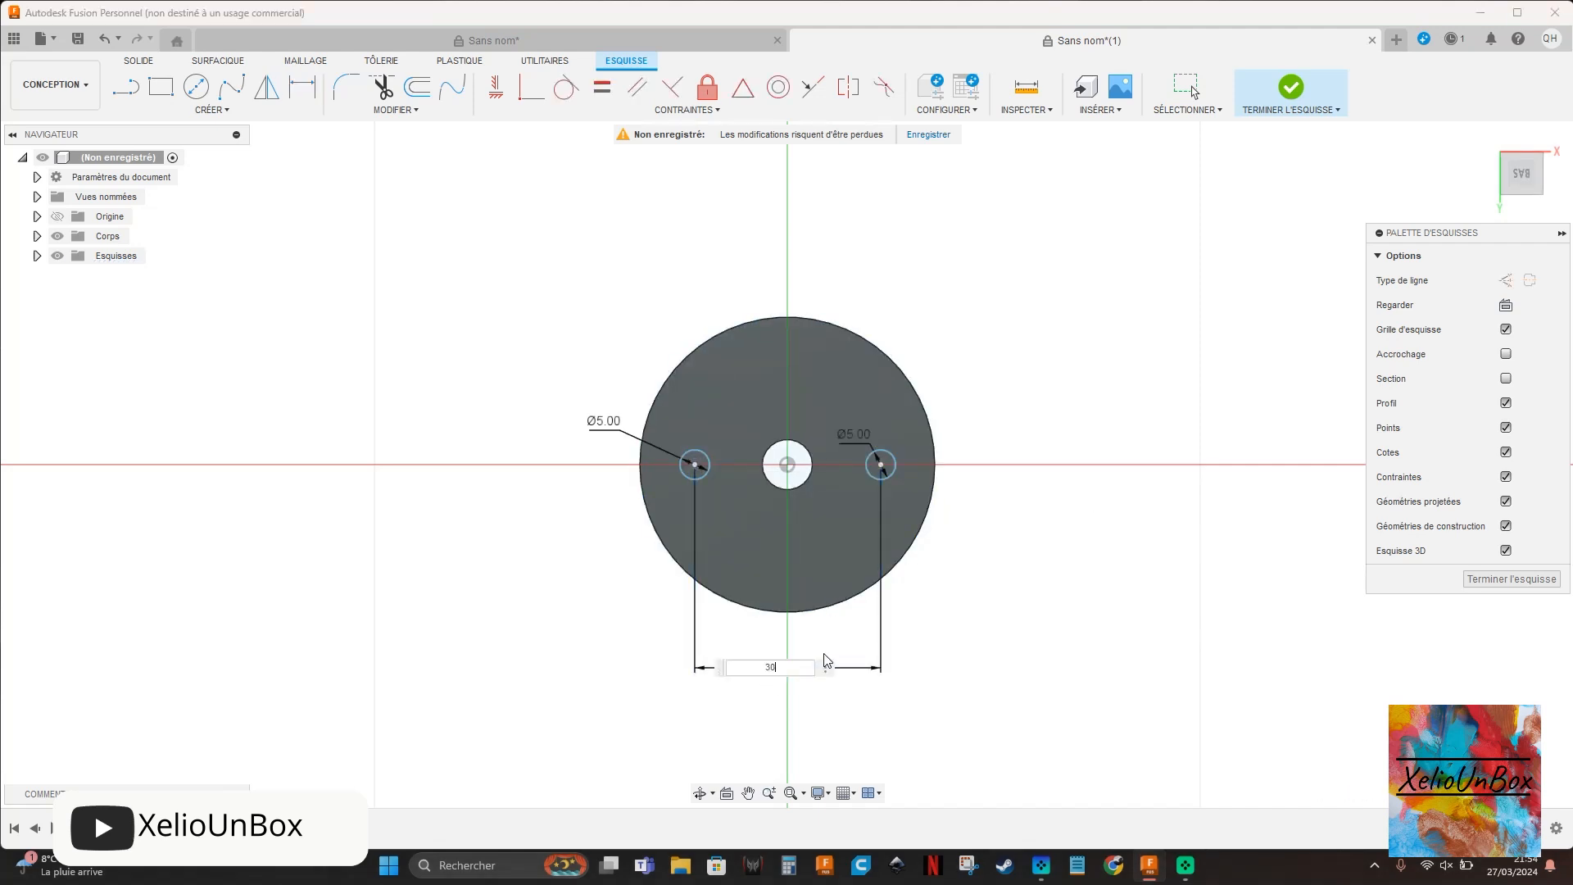
pyautogui.press('Return')
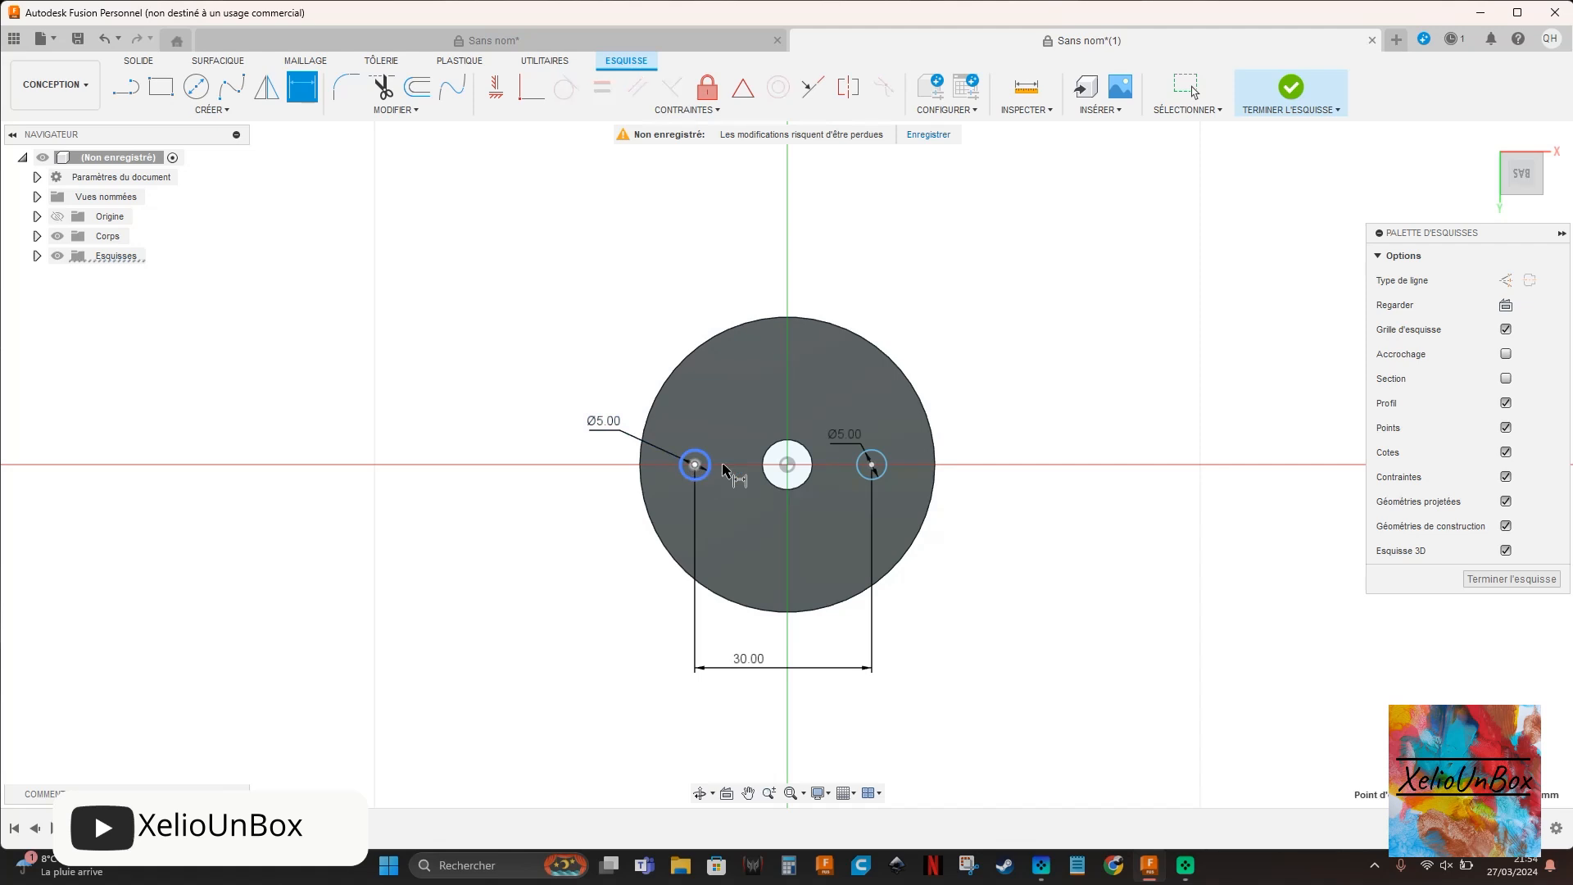
pyautogui.click(786, 466)
pyautogui.click(700, 281)
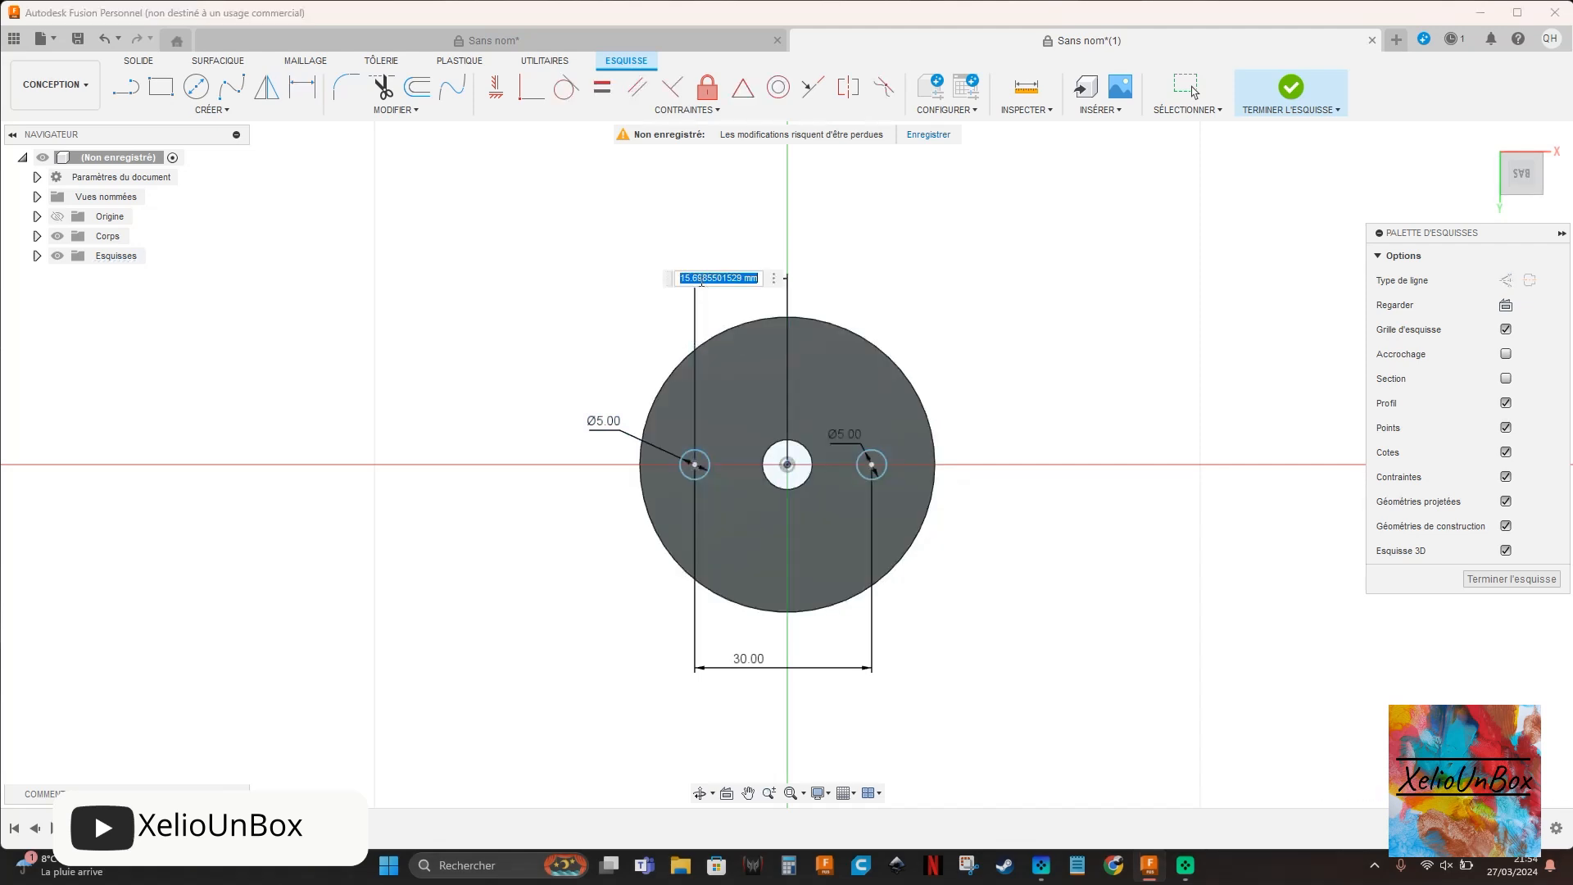
pyautogui.write('15')
pyautogui.press('Return')
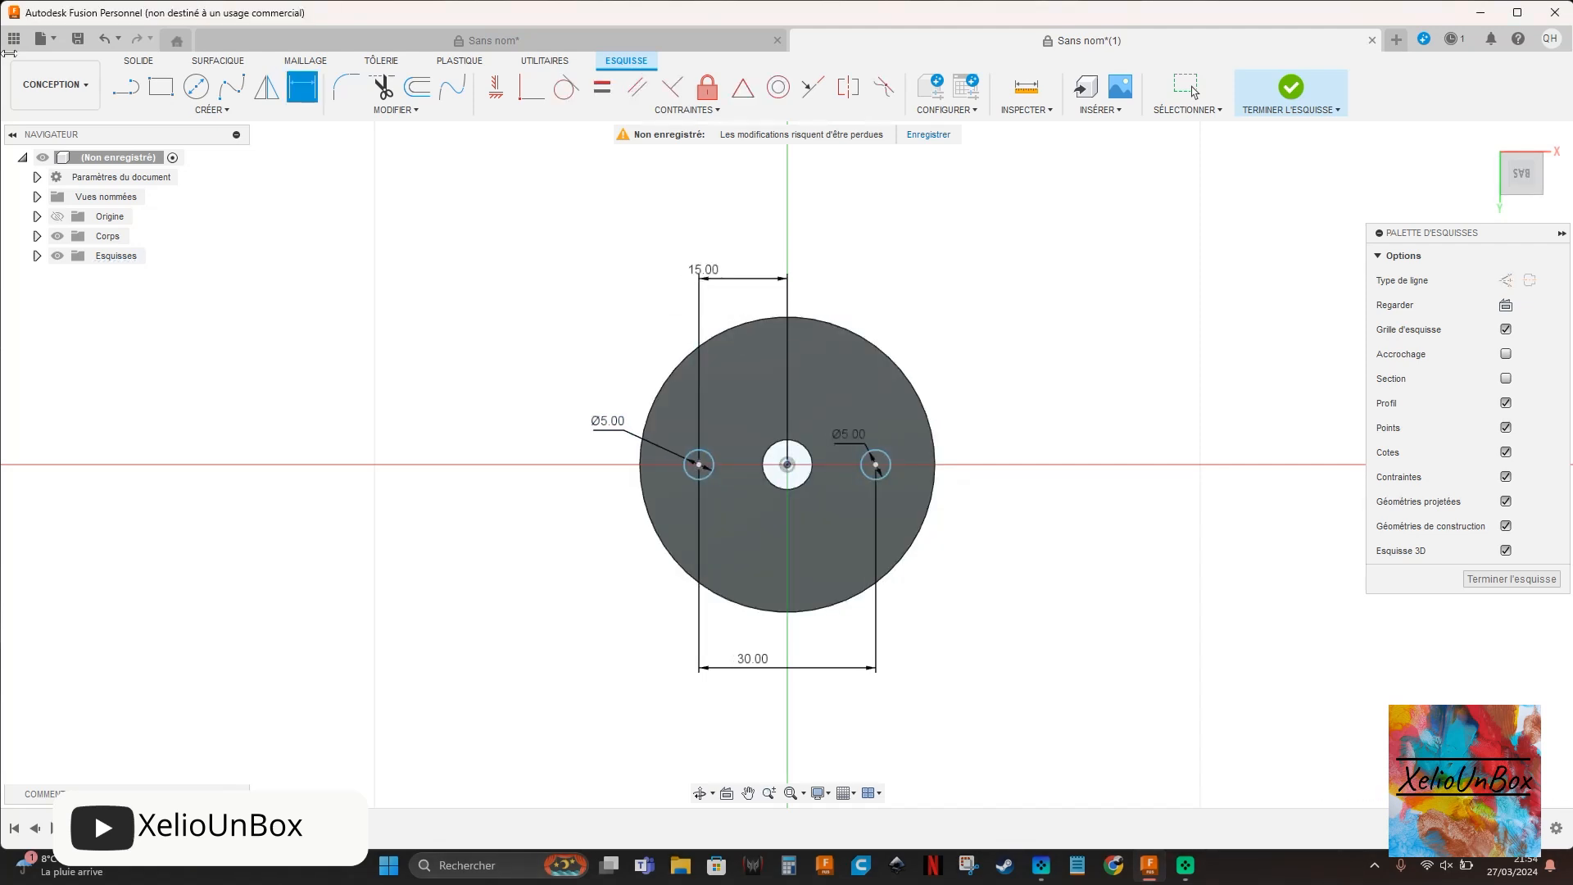
# - Cut both 5 mm circles 15 mm deep into the cylinder
pyautogui.click(135, 61)
pyautogui.click(196, 86)
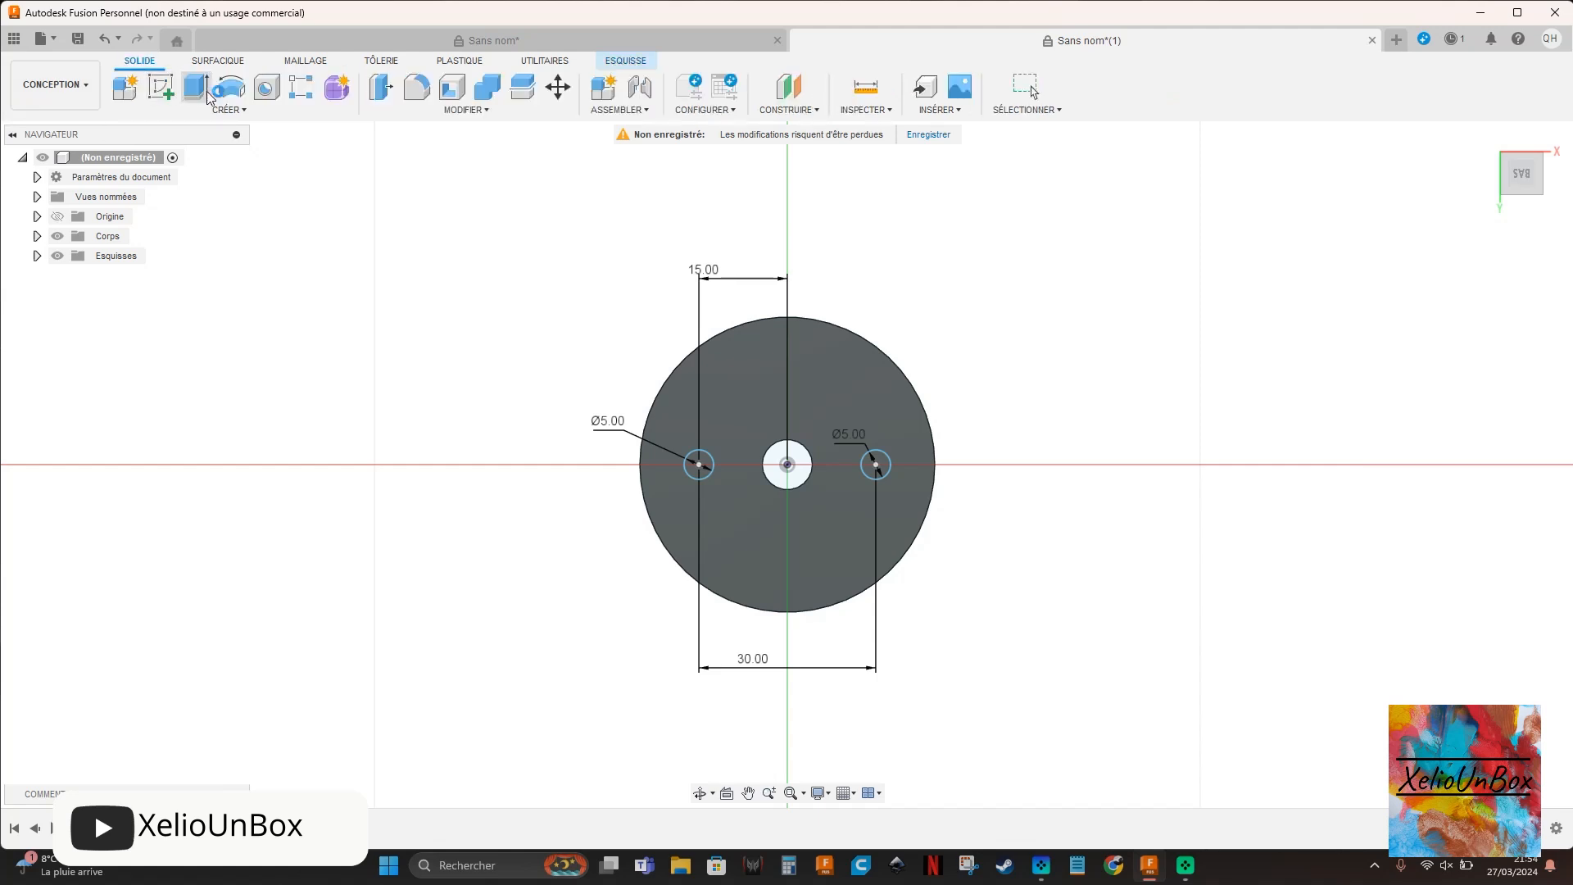
pyautogui.click(605, 559)
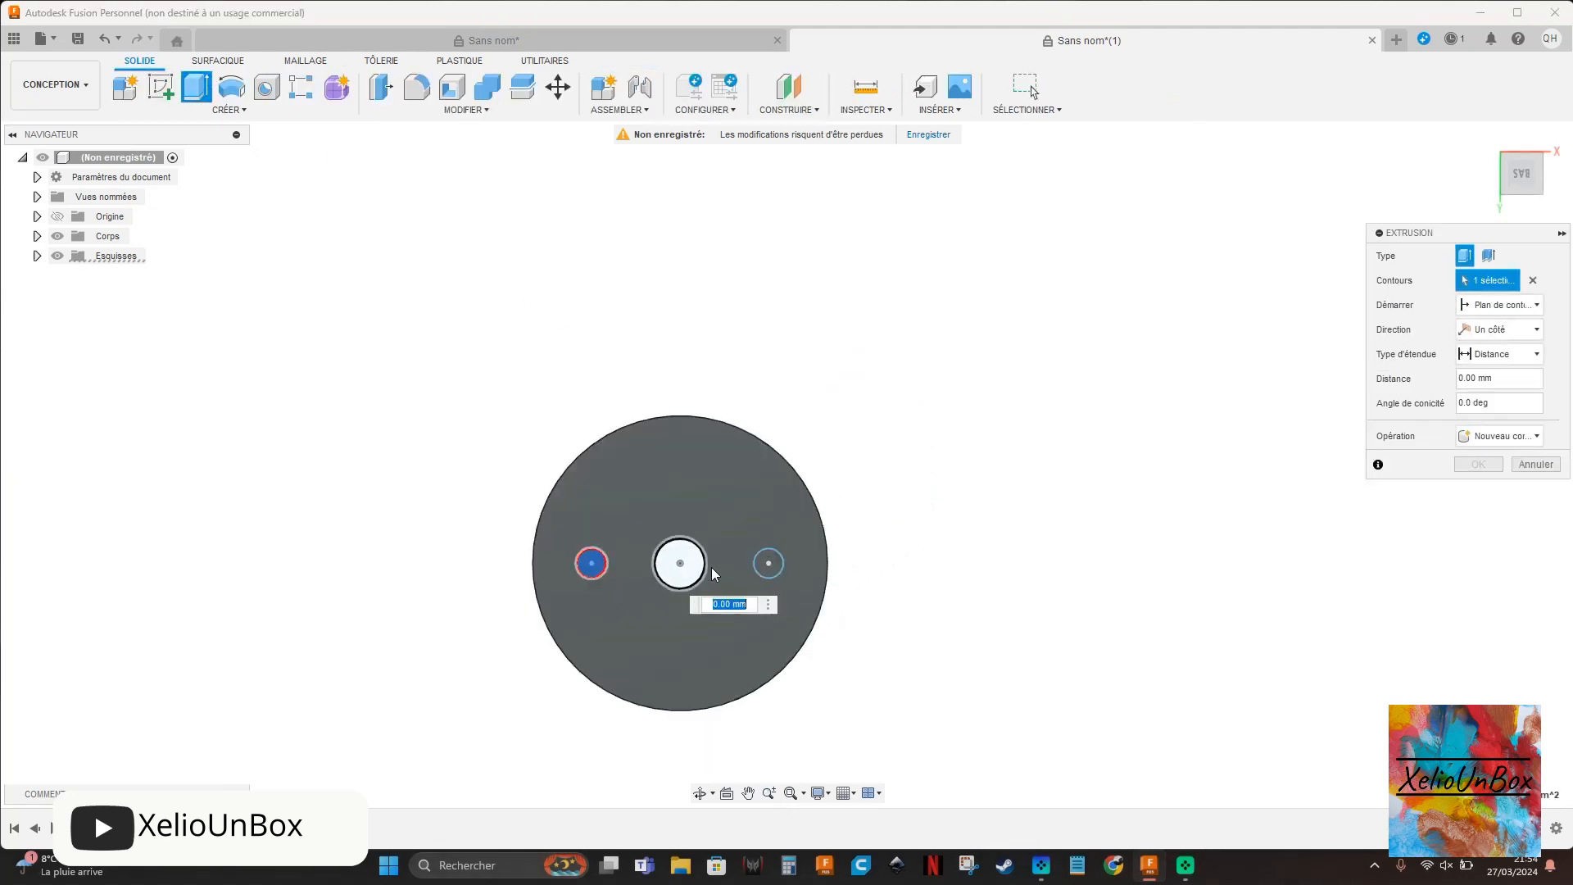
pyautogui.click(769, 562)
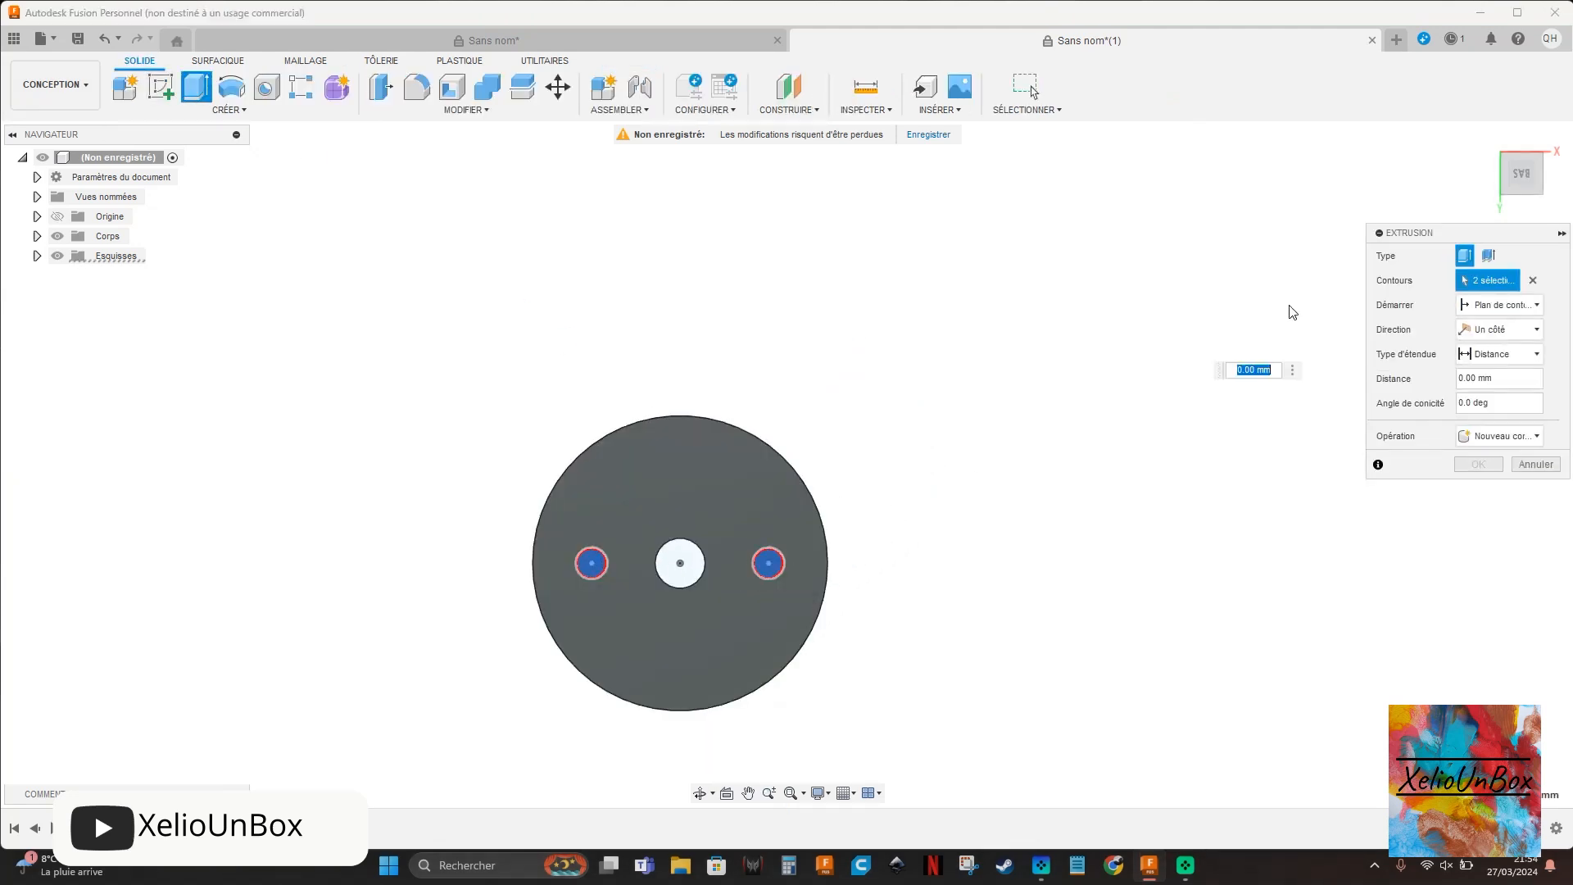
pyautogui.click(1535, 178)
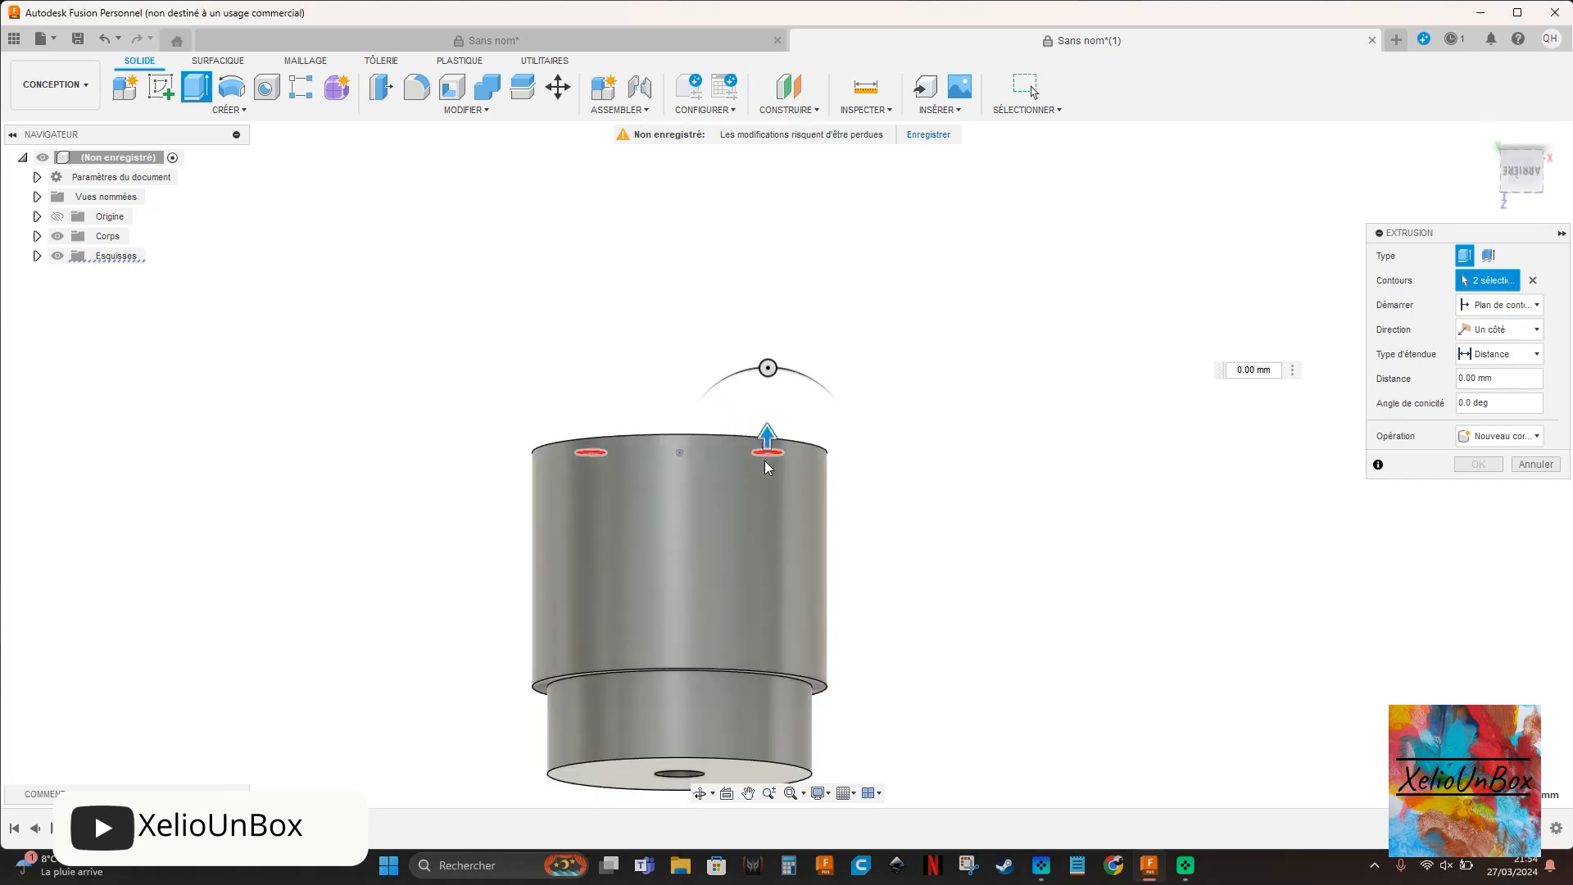
pyautogui.moveTo(768, 433); pyautogui.dragTo(770, 511)
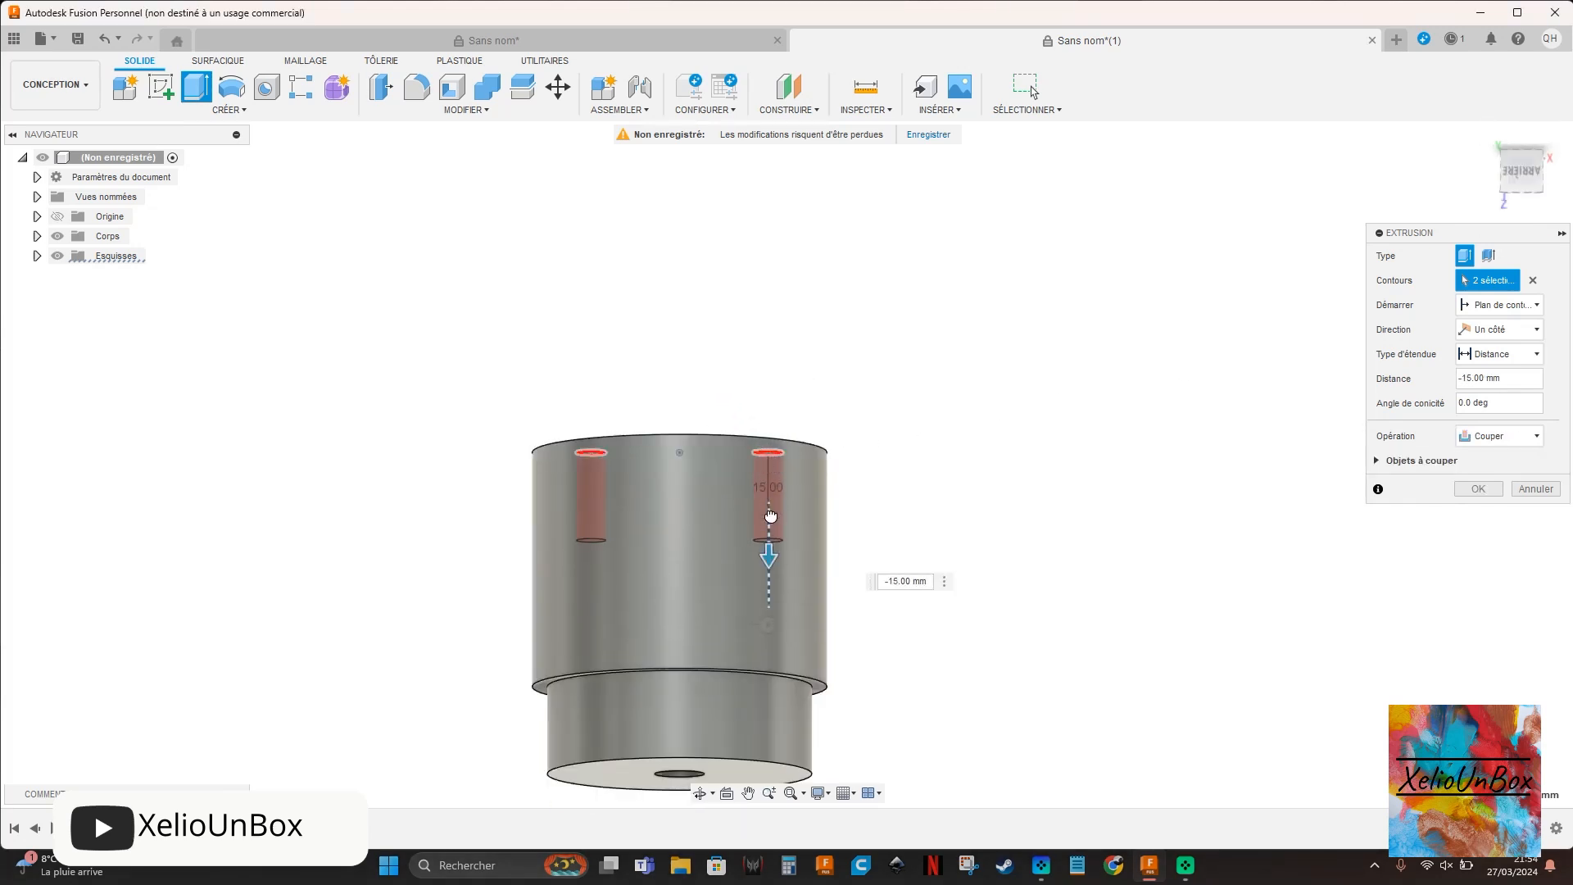
pyautogui.press('Return')
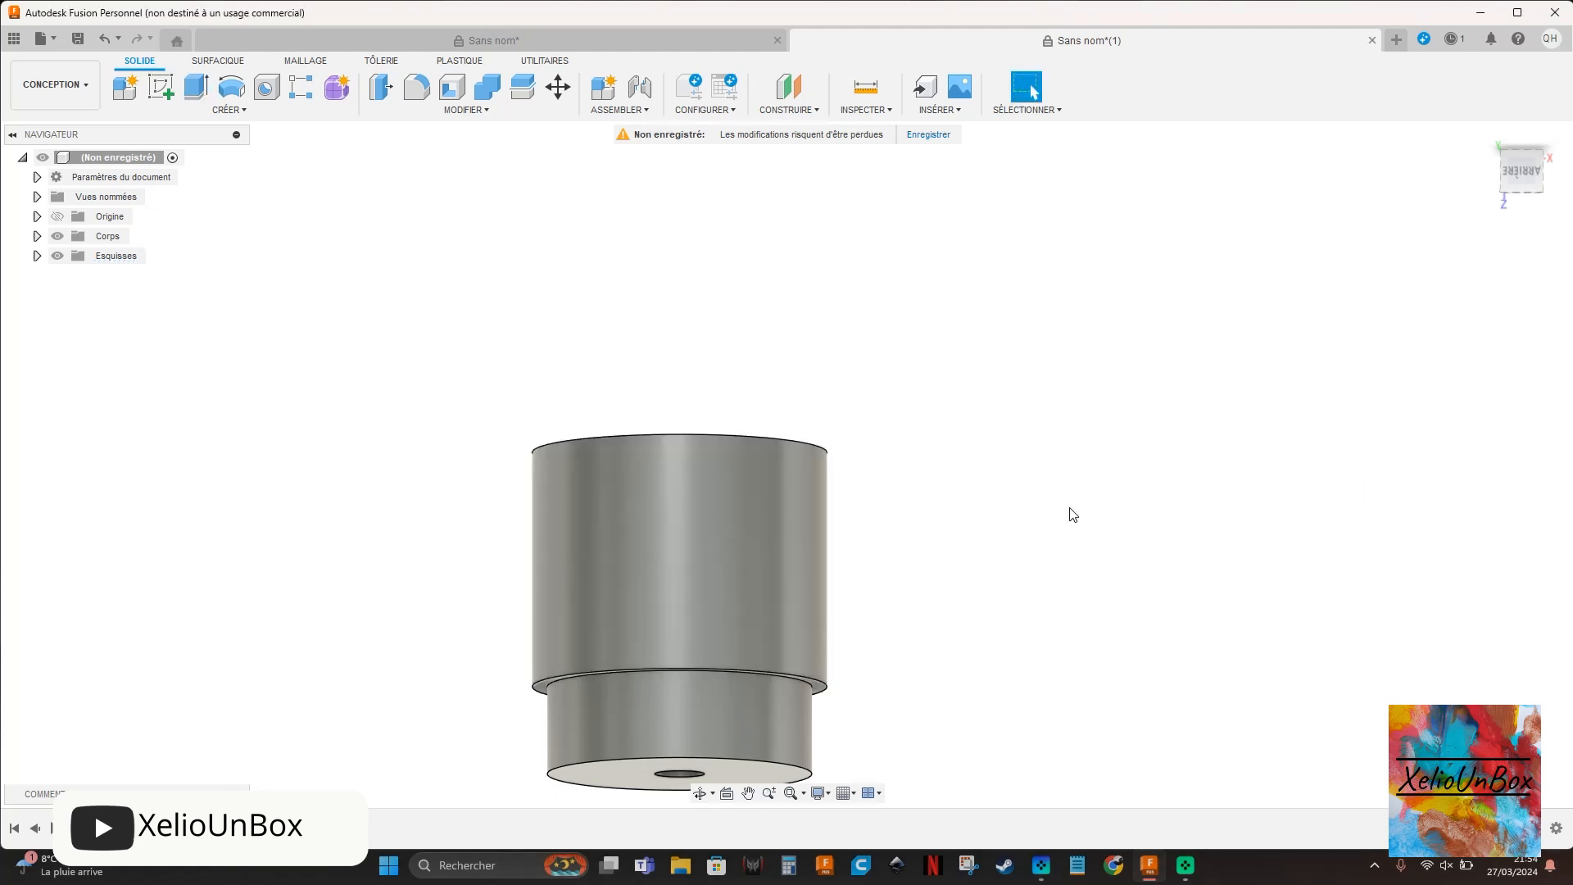
# - Chamfer the openings of the two 5 mm holes, and chamfer both ends of the central through hole by 1 mm
pyautogui.click(1538, 173)
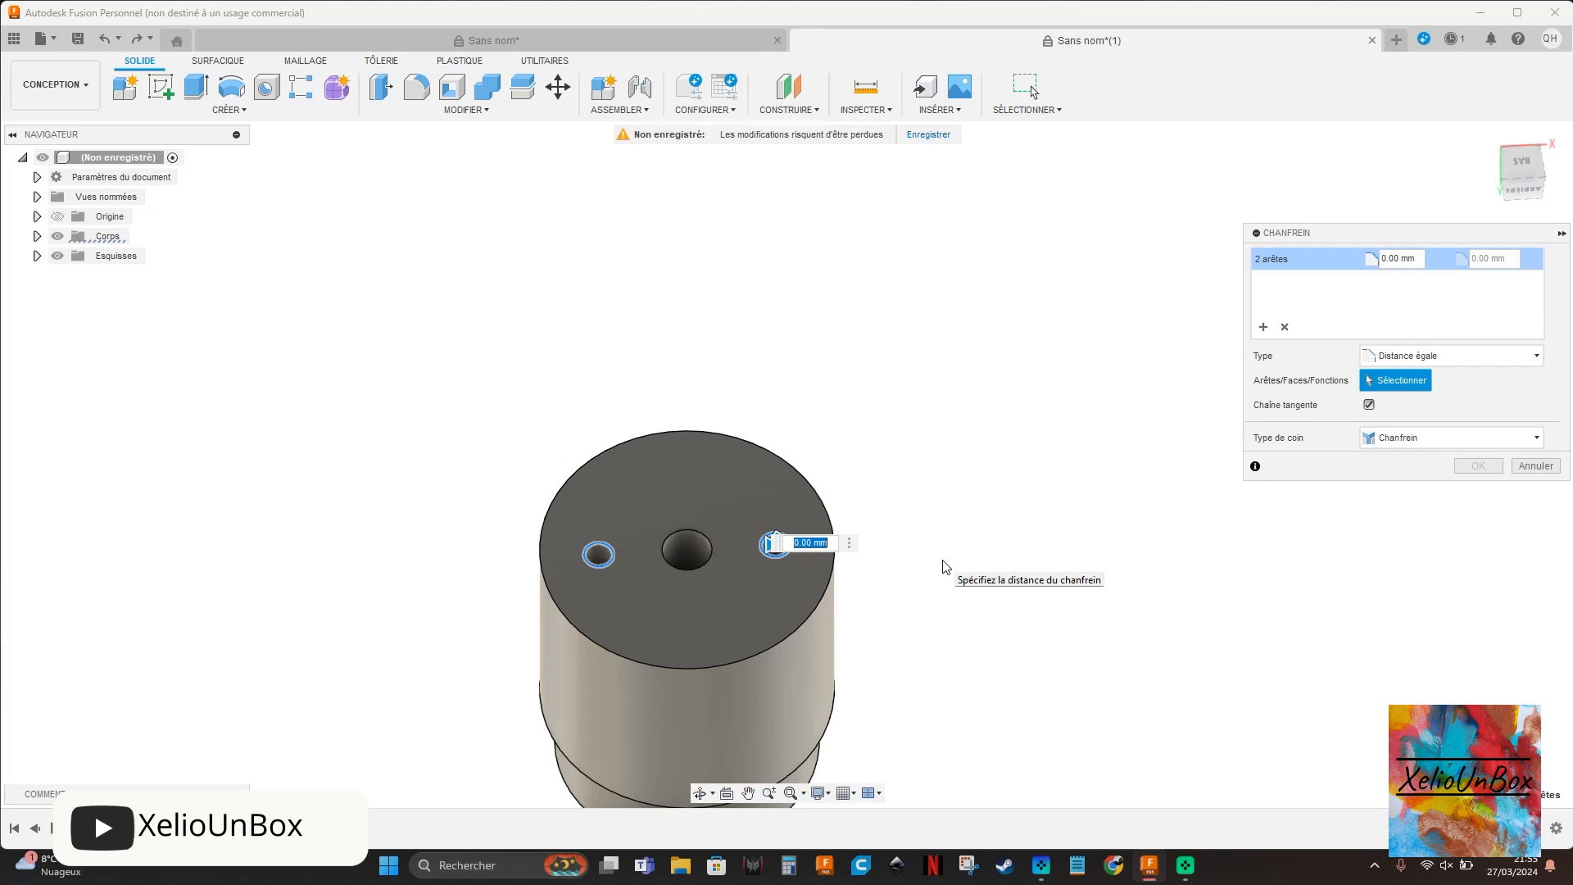
pyautogui.press('Return')
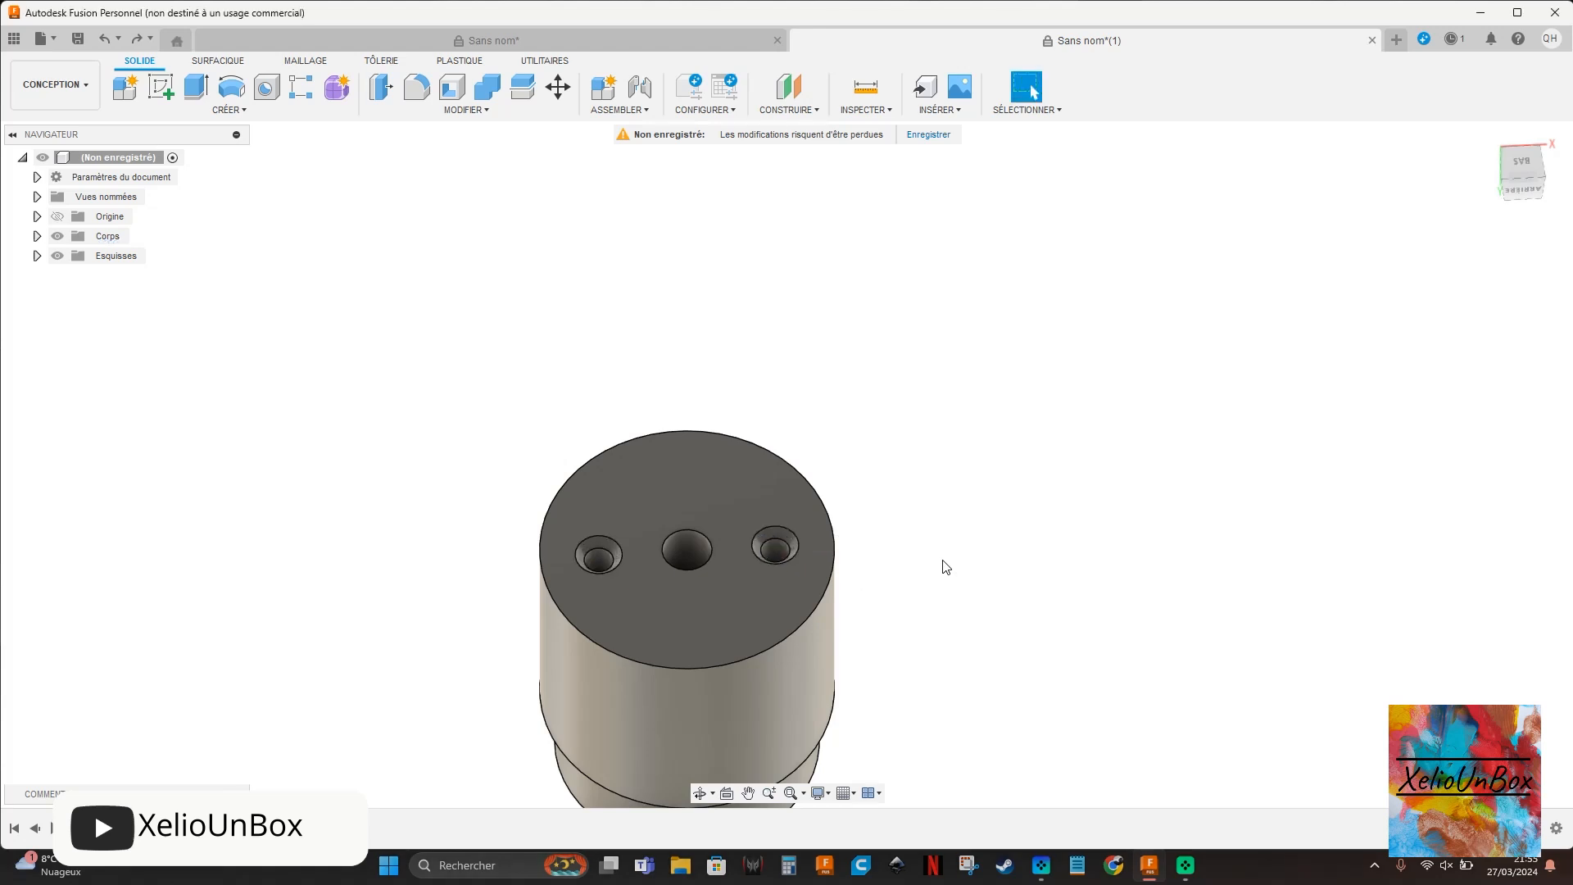
pyautogui.press('Return')
pyautogui.click(697, 567)
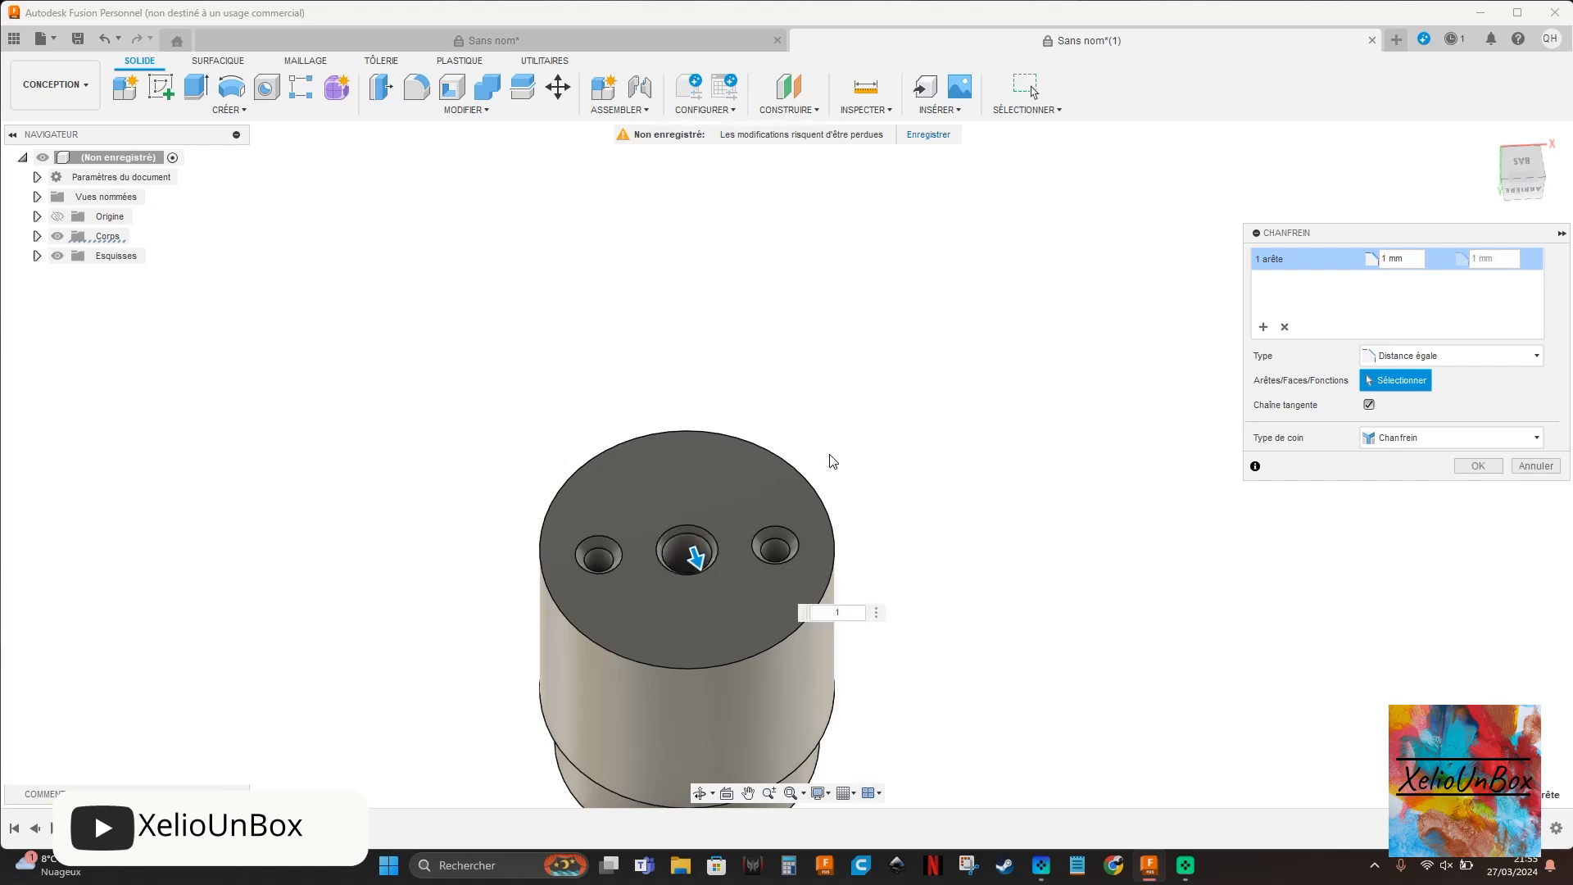
pyautogui.moveTo(1526, 175); pyautogui.dragTo(1516, 64)
pyautogui.click(673, 337)
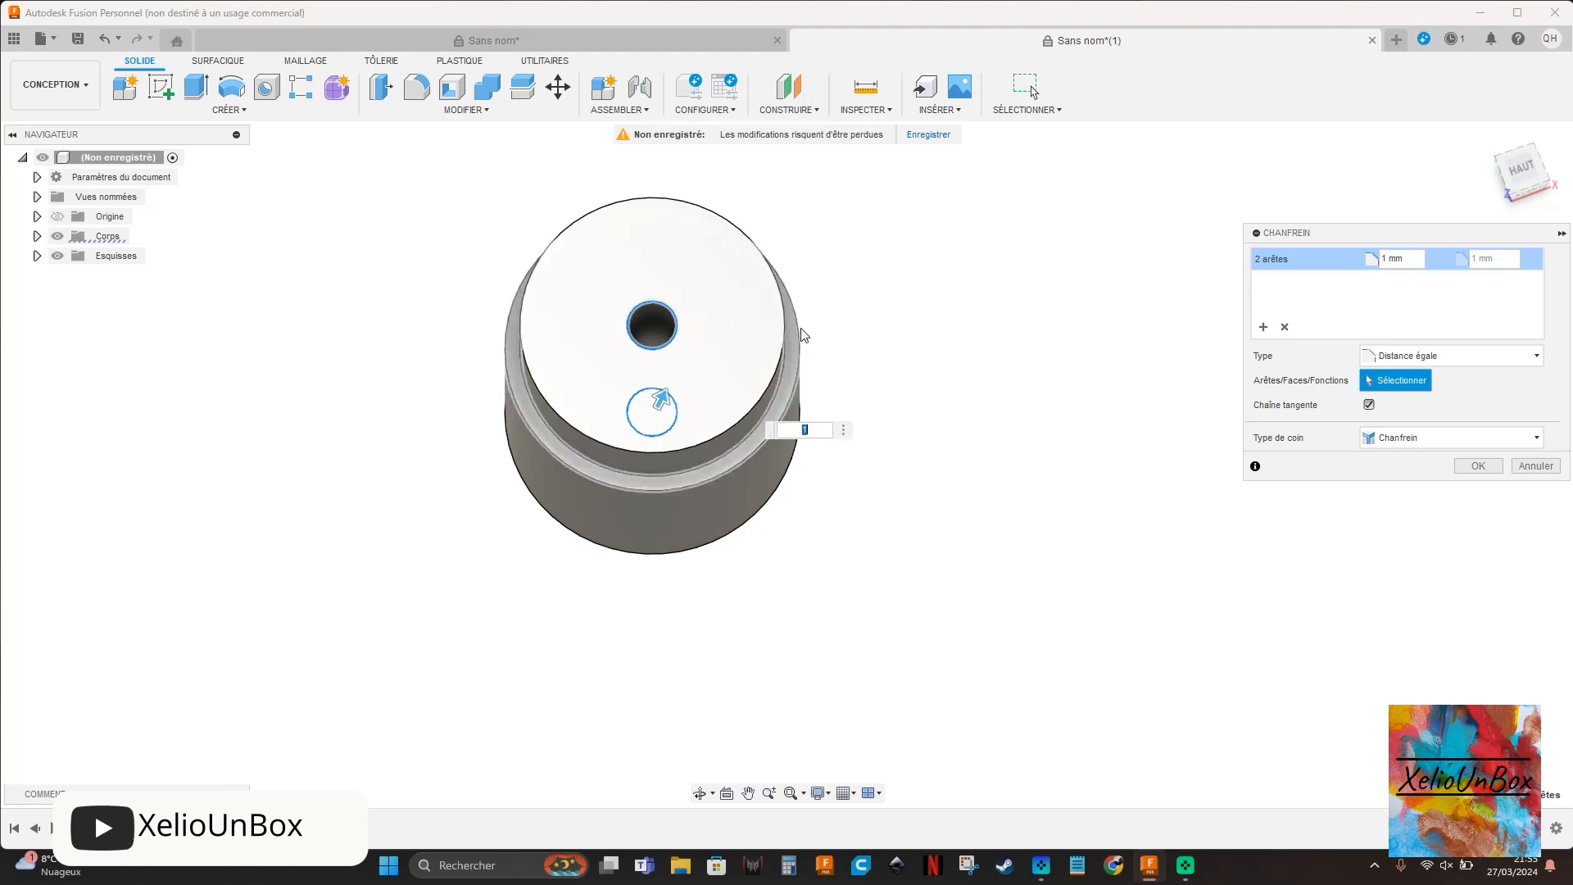
pyautogui.press('Return')
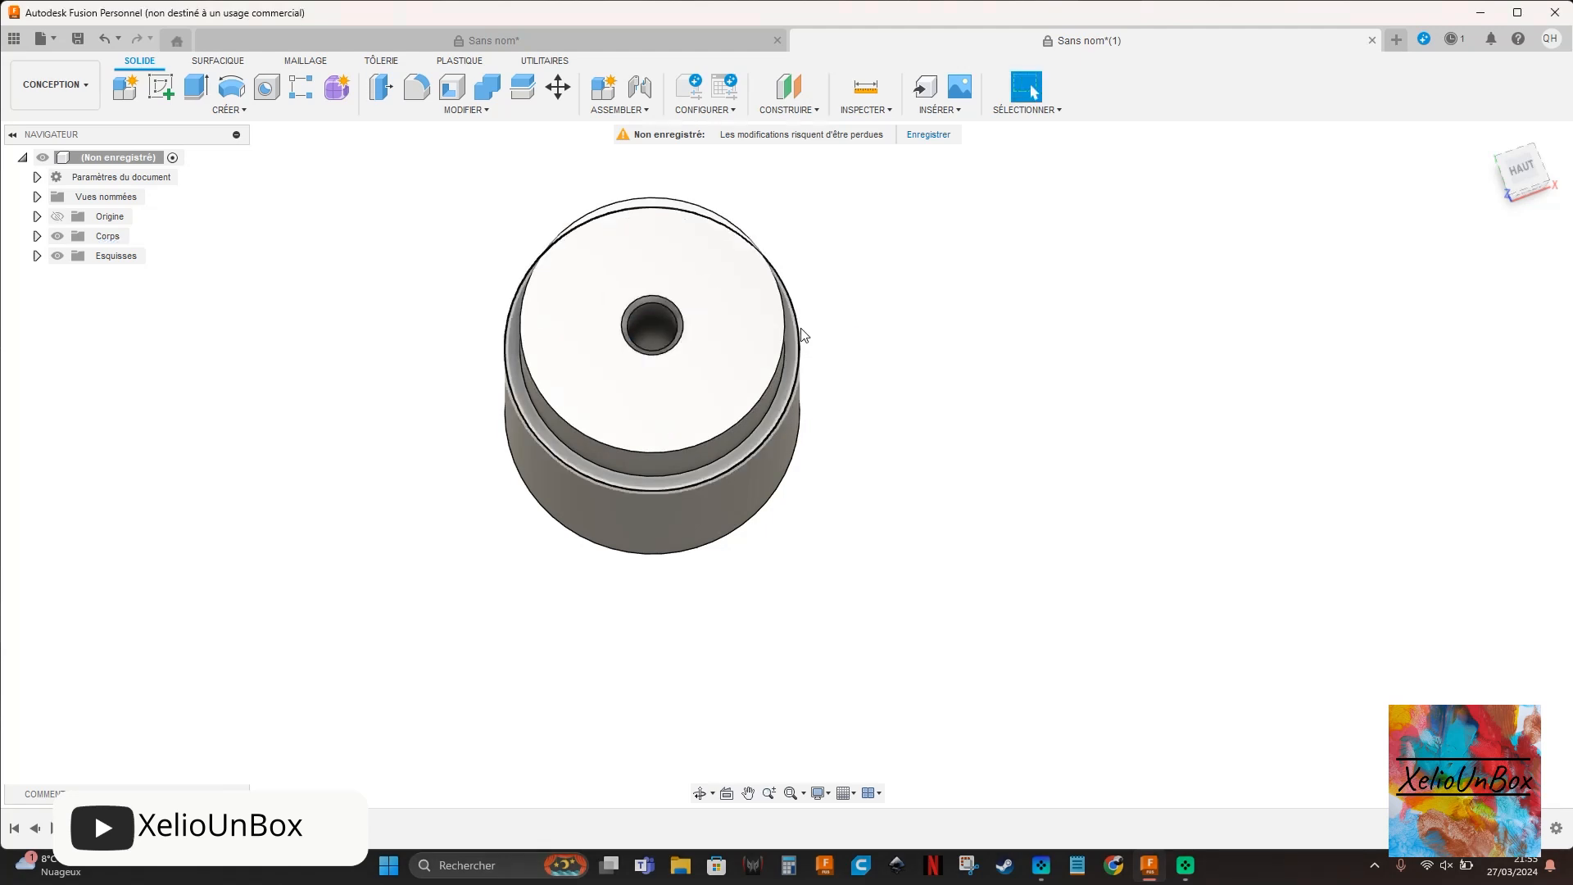
# - Chamfer the outer edge of the cylinder's 44.9 mm end face by 2 mm
pyautogui.moveTo(786, 464)
pyautogui.keyDown('shift'); pyautogui.mouseDown(button='middle')
pyautogui.moveTo(810, 152)
pyautogui.moveTo(818, 395)
pyautogui.mouseUp(button='middle'); pyautogui.keyUp('shift')
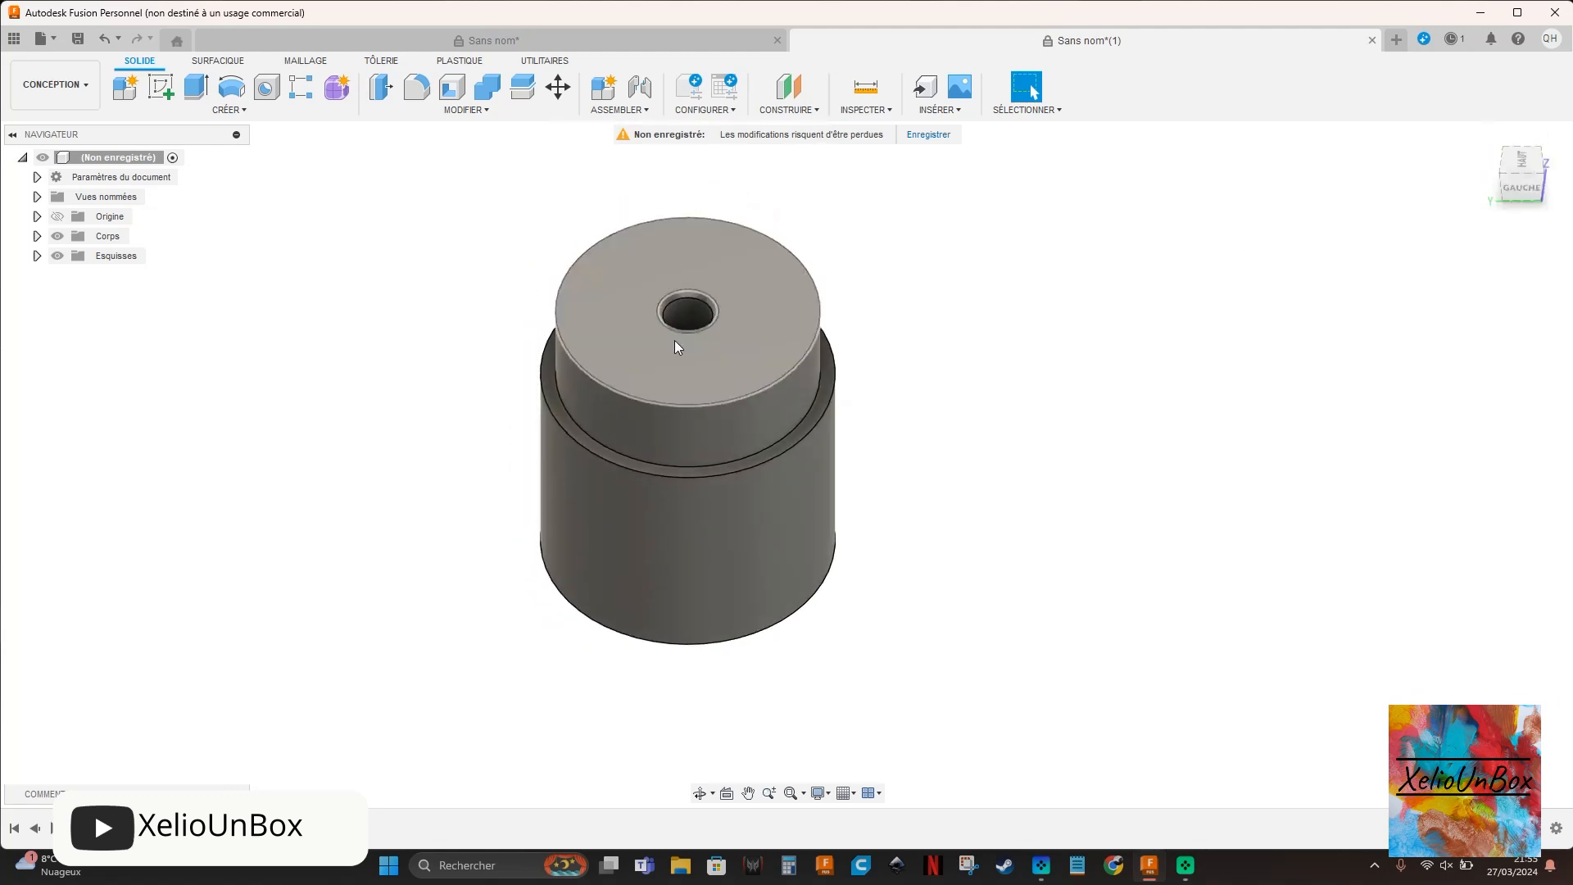
pyautogui.press('Return')
pyautogui.click(675, 402)
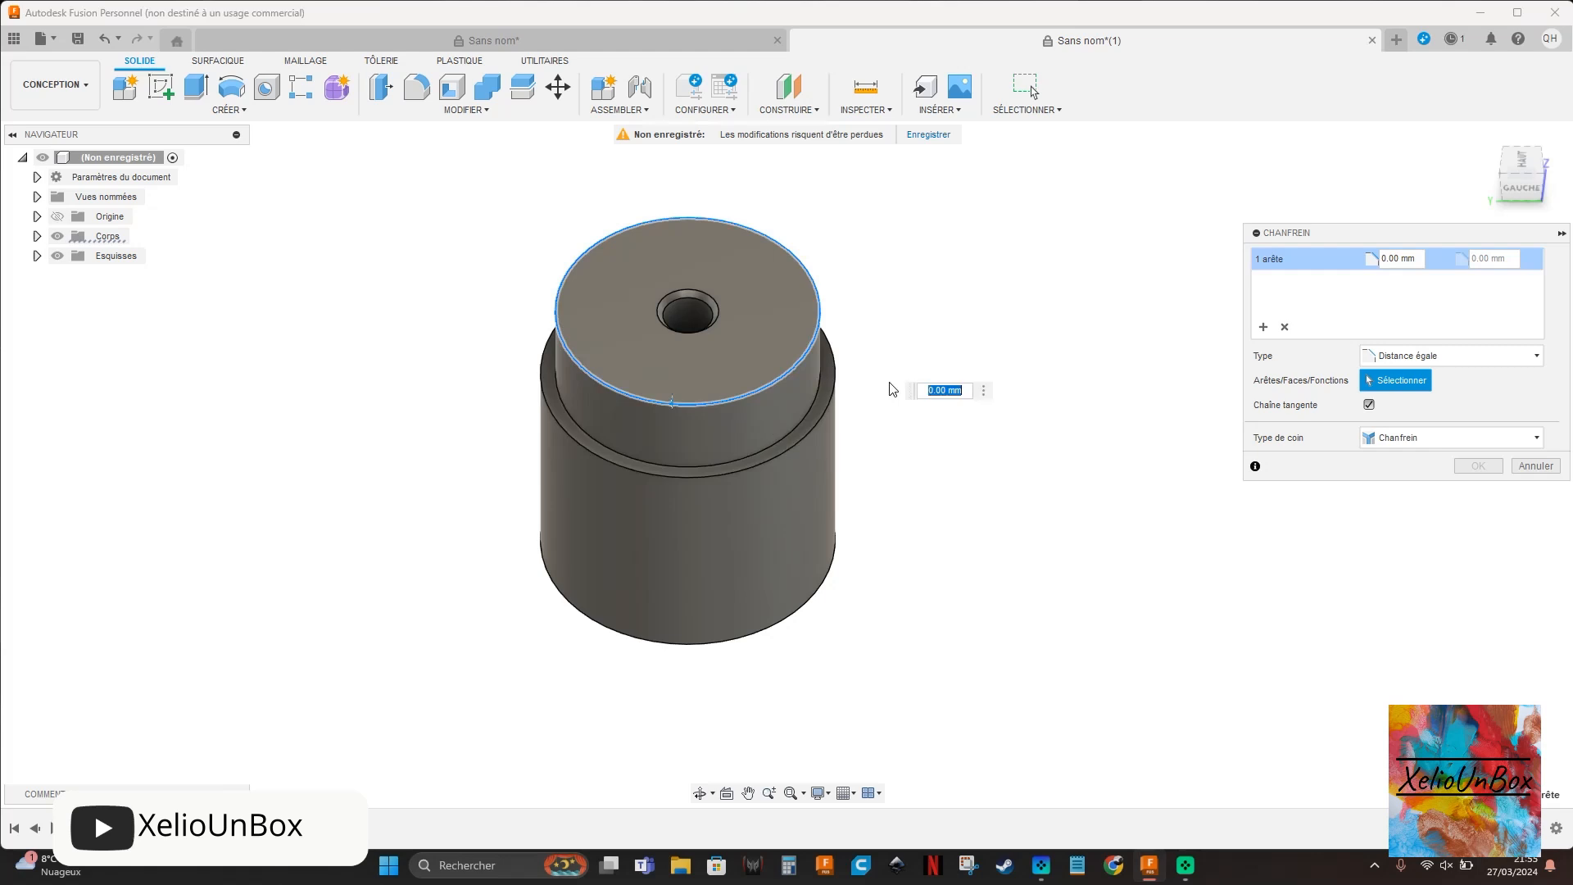
pyautogui.write('2')
pyautogui.press('Return')
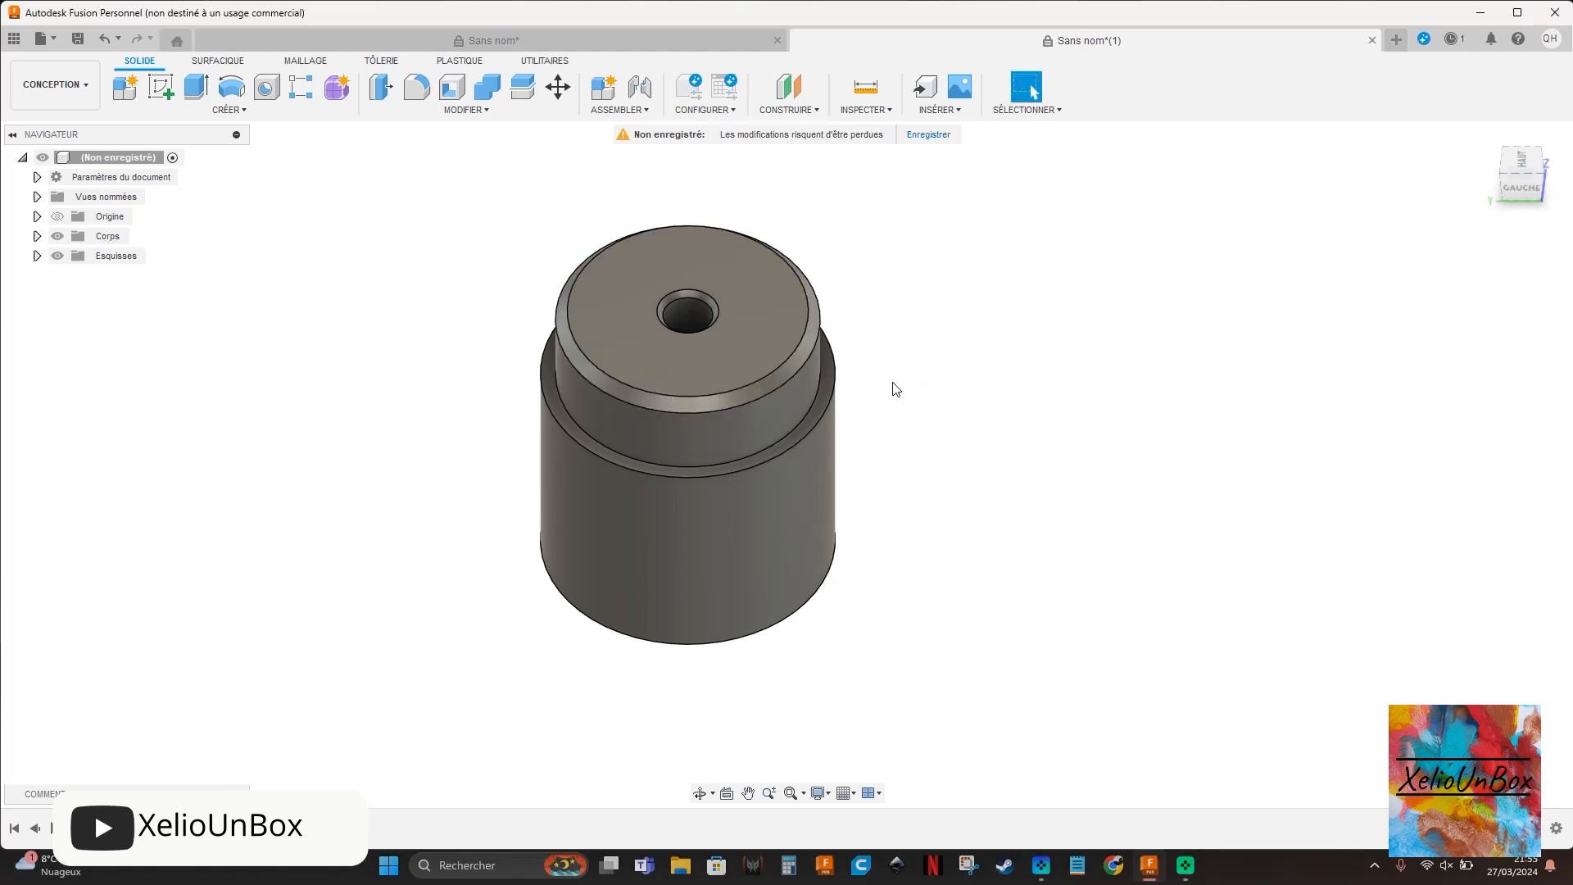
# - Start a full-length ISO metric thread on the walls of both 5 mm holes with size 6.0 mm
pyautogui.moveTo(804, 446)
pyautogui.keyDown('shift'); pyautogui.mouseDown(button='middle')
pyautogui.moveTo(775, 193)
pyautogui.moveTo(737, 217)
pyautogui.moveTo(741, 483)
pyautogui.moveTo(766, 205)
pyautogui.moveTo(750, 214)
pyautogui.mouseUp(button='middle'); pyautogui.keyUp('shift')
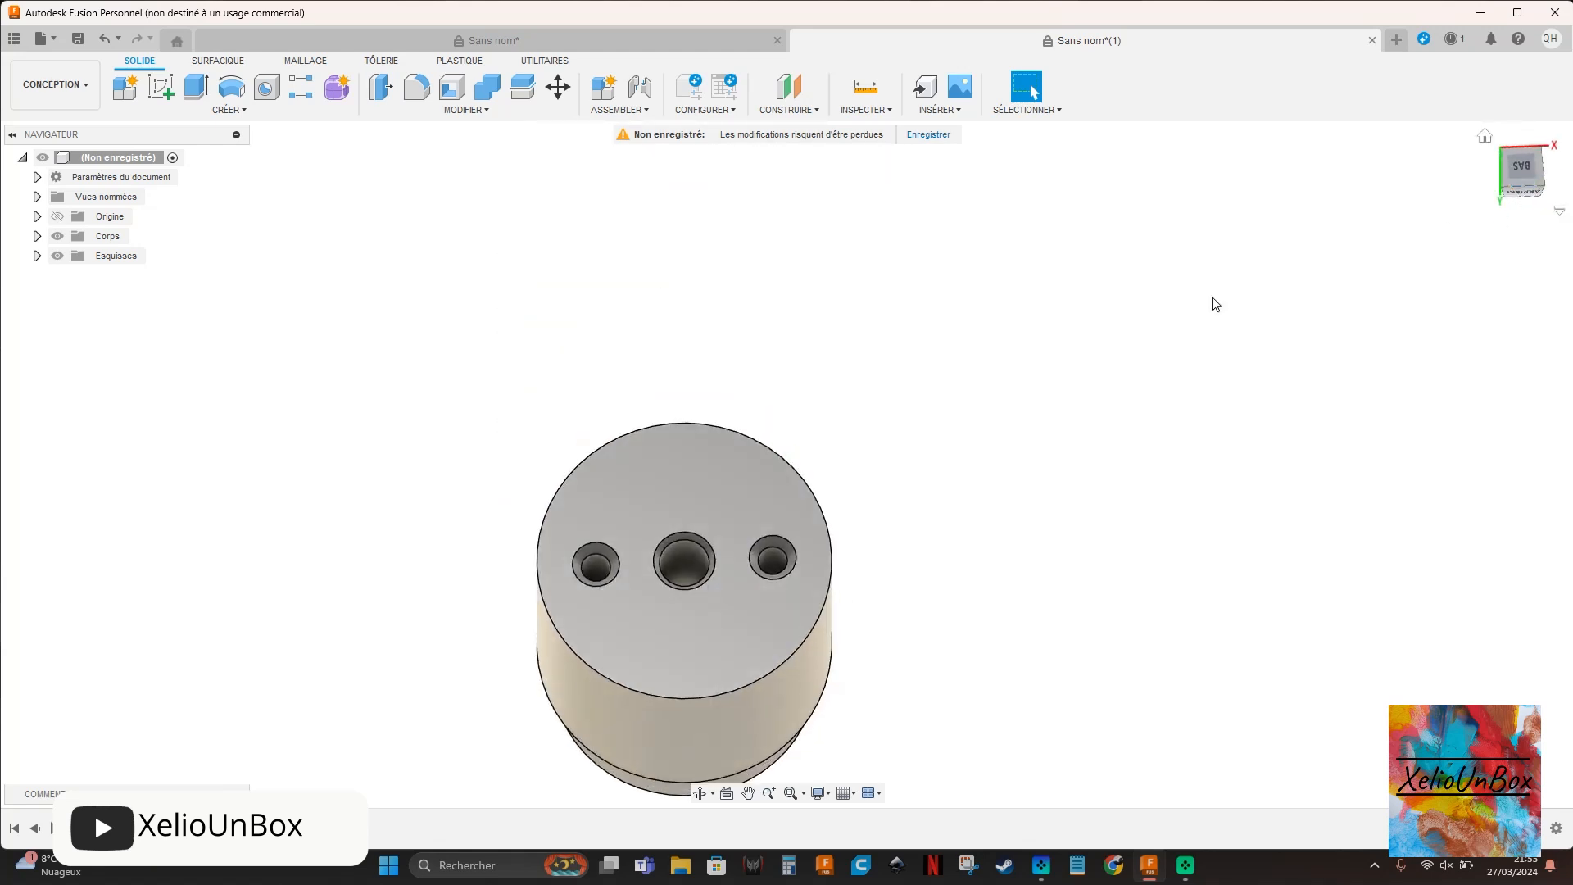
pyautogui.click(229, 110)
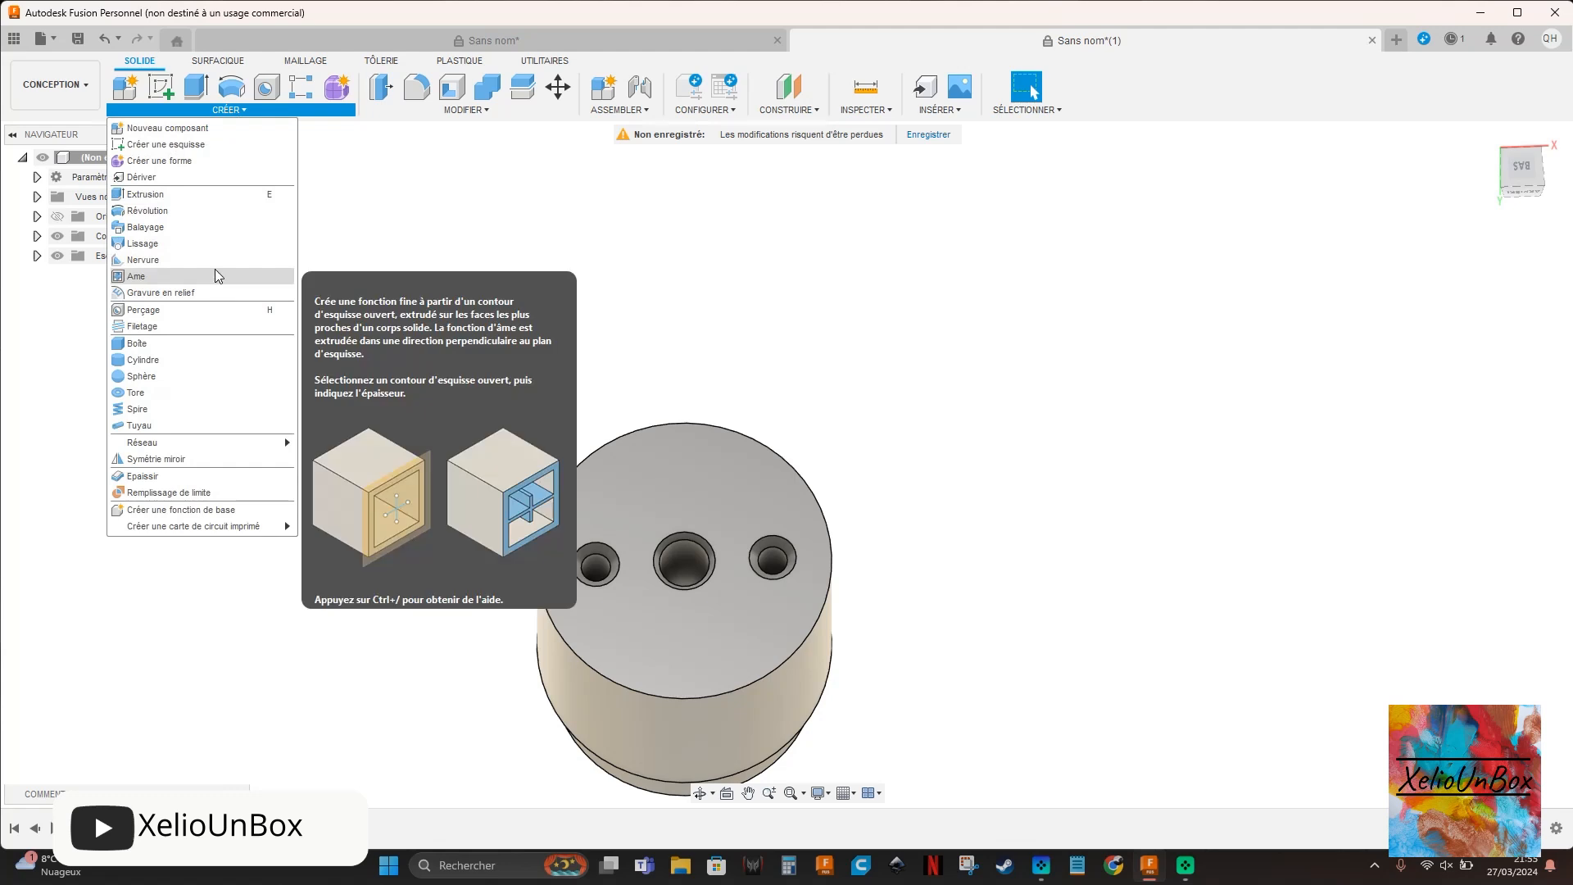
pyautogui.click(199, 327)
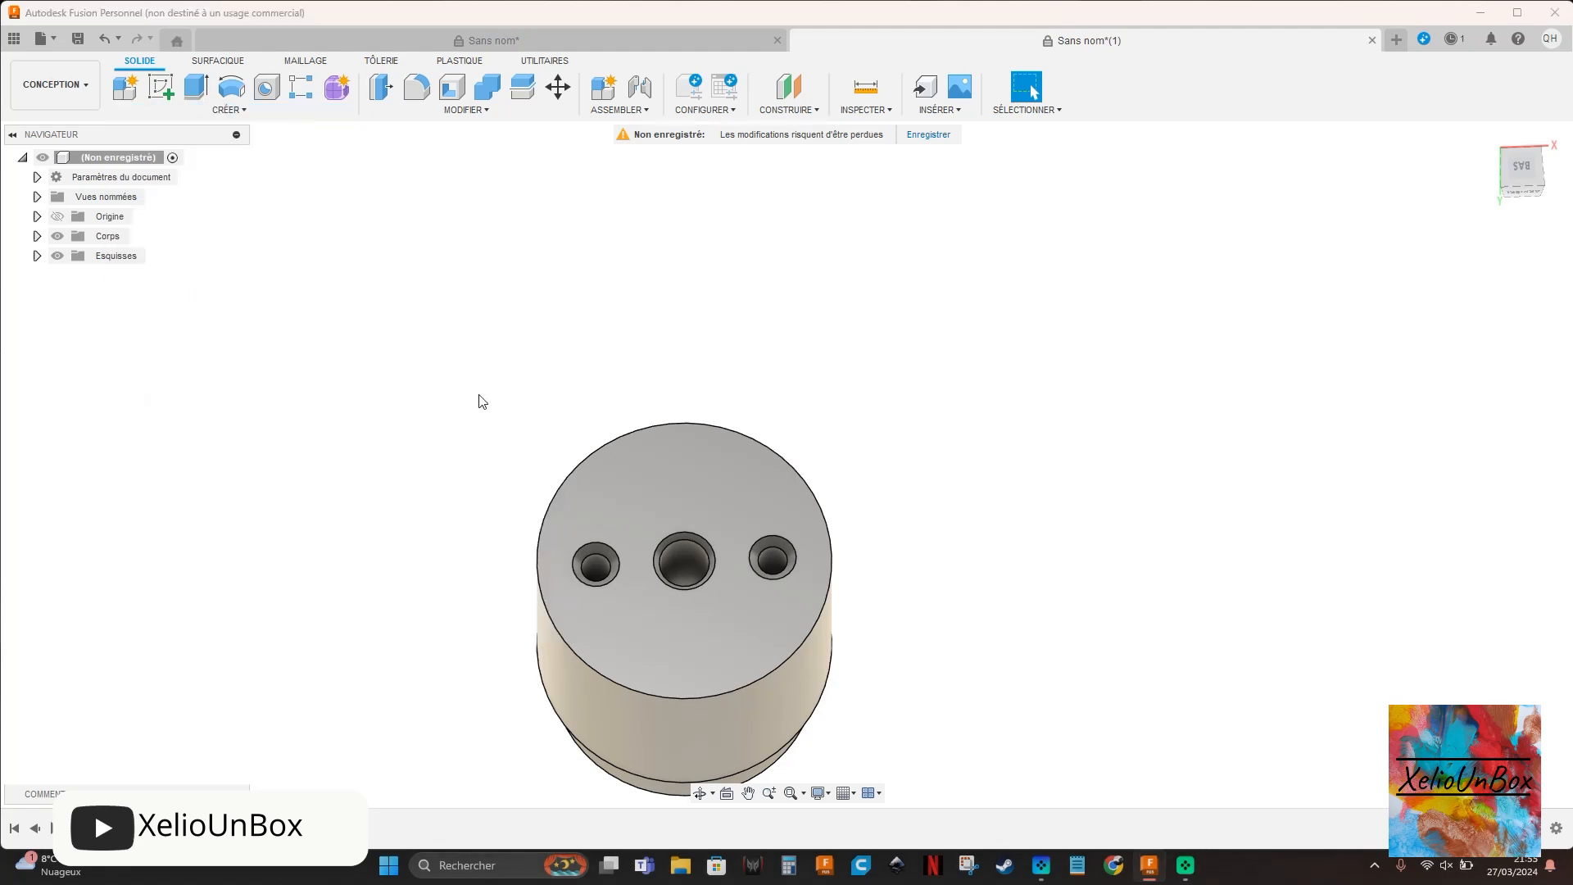
pyautogui.click(607, 564)
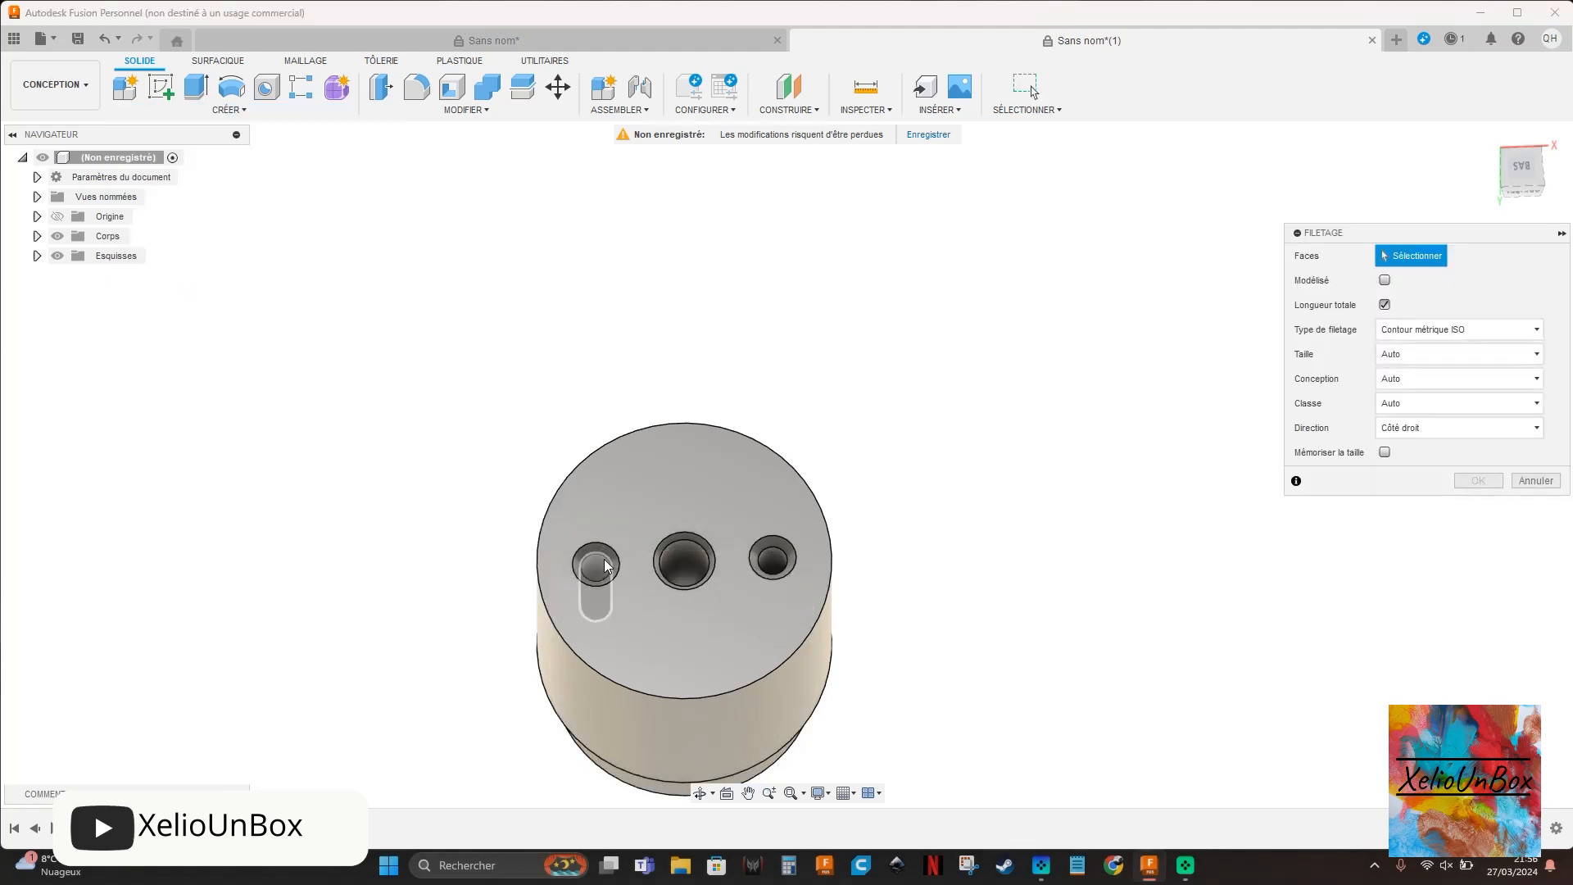
pyautogui.click(783, 559)
pyautogui.click(1442, 382)
pyautogui.click(1442, 354)
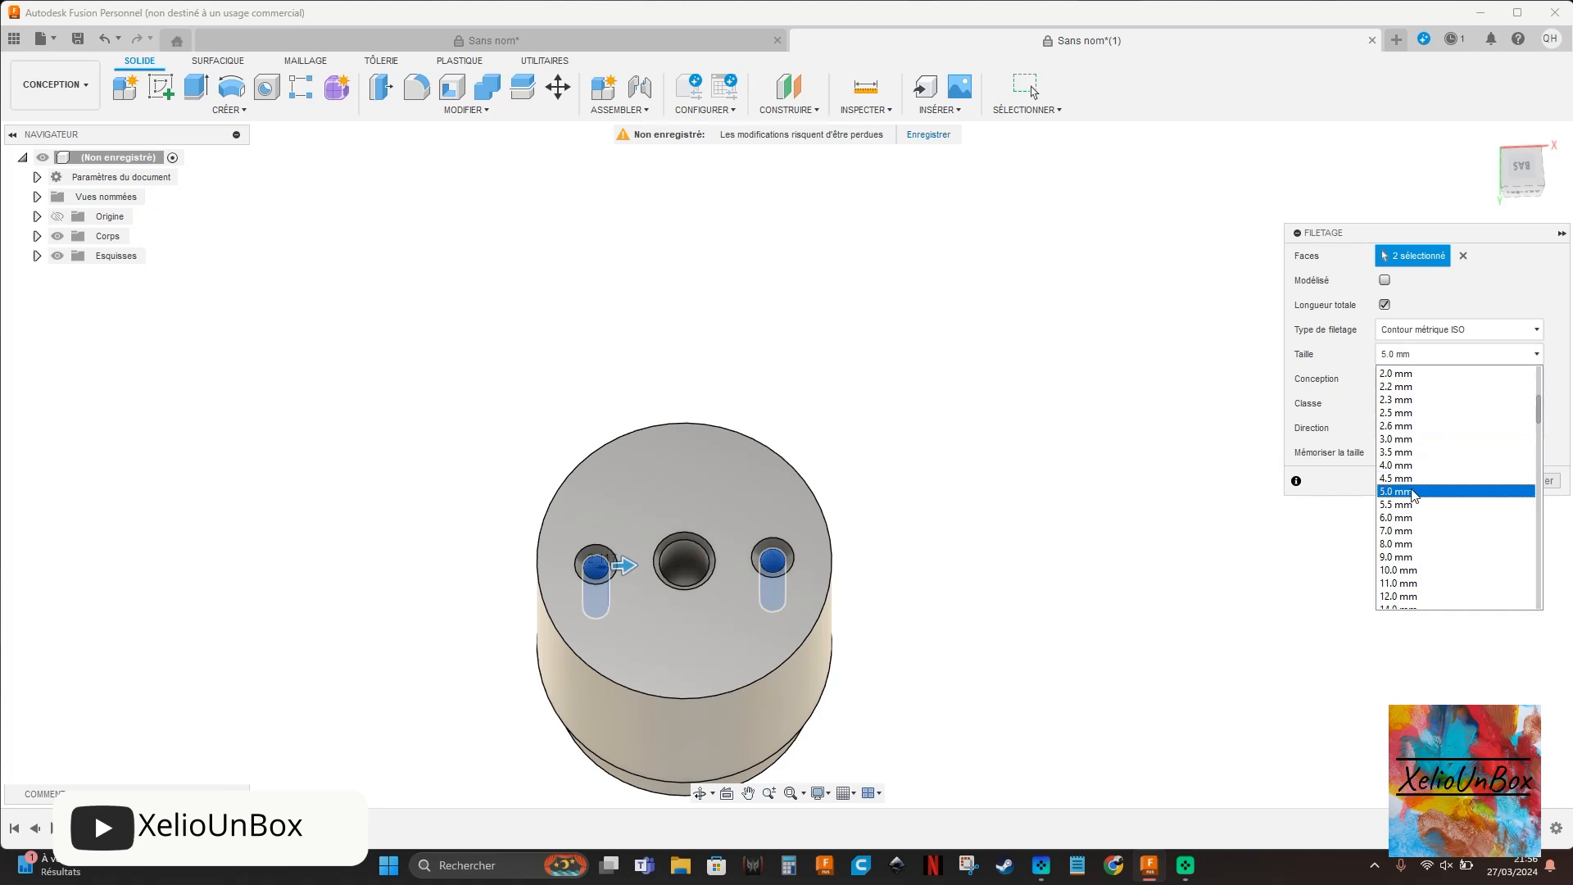
pyautogui.click(1411, 514)
# - Choose the M6x1 designation, make the thread modelled, and create it in both holes
pyautogui.click(1435, 381)
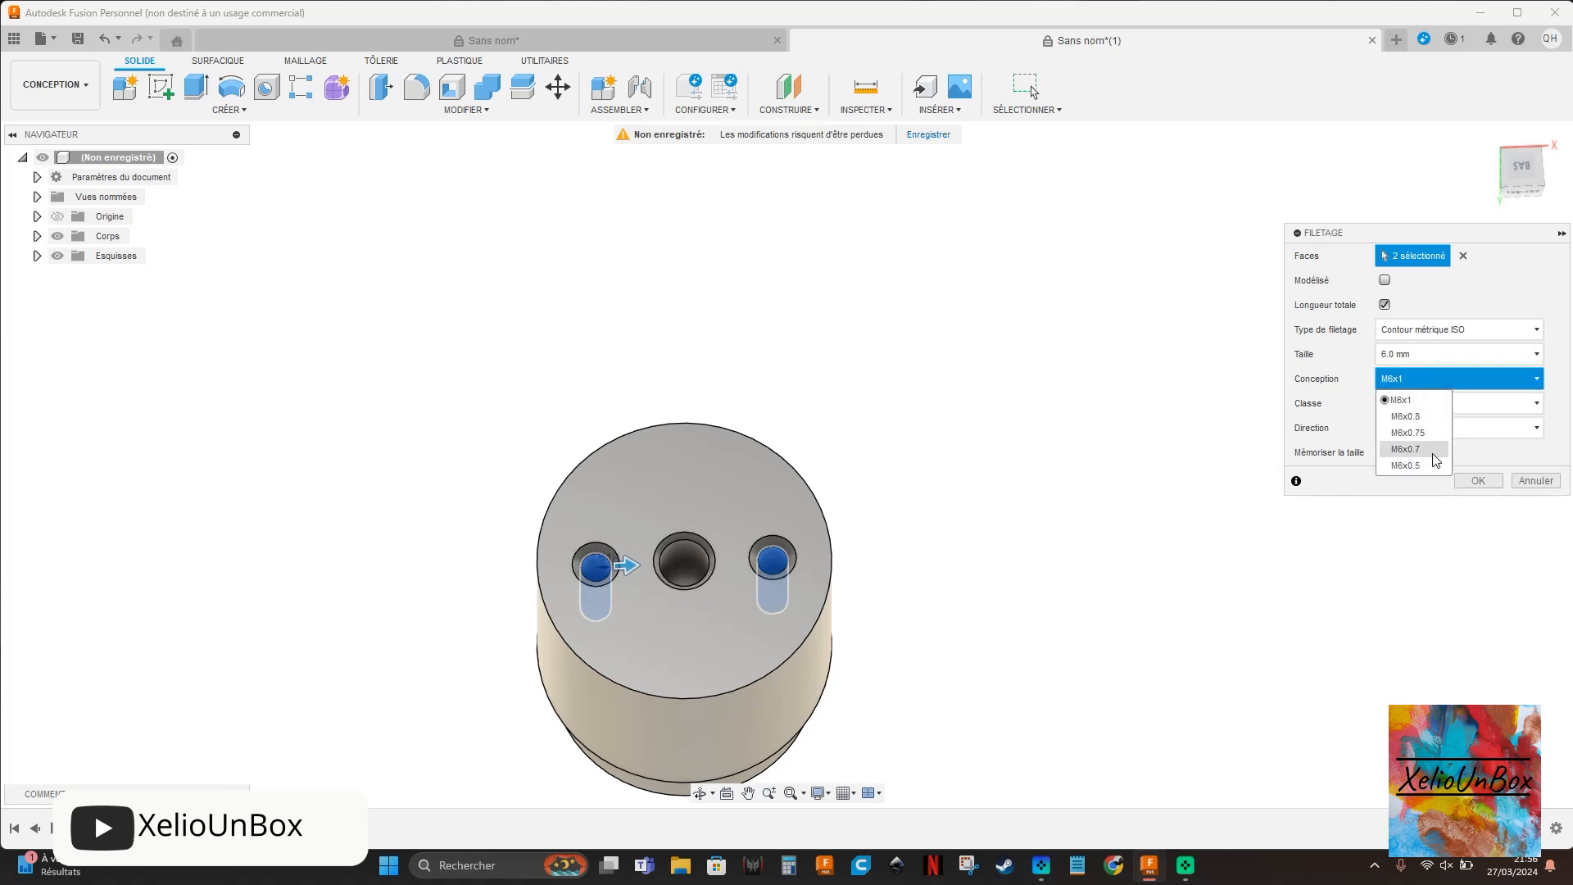
pyautogui.click(1413, 400)
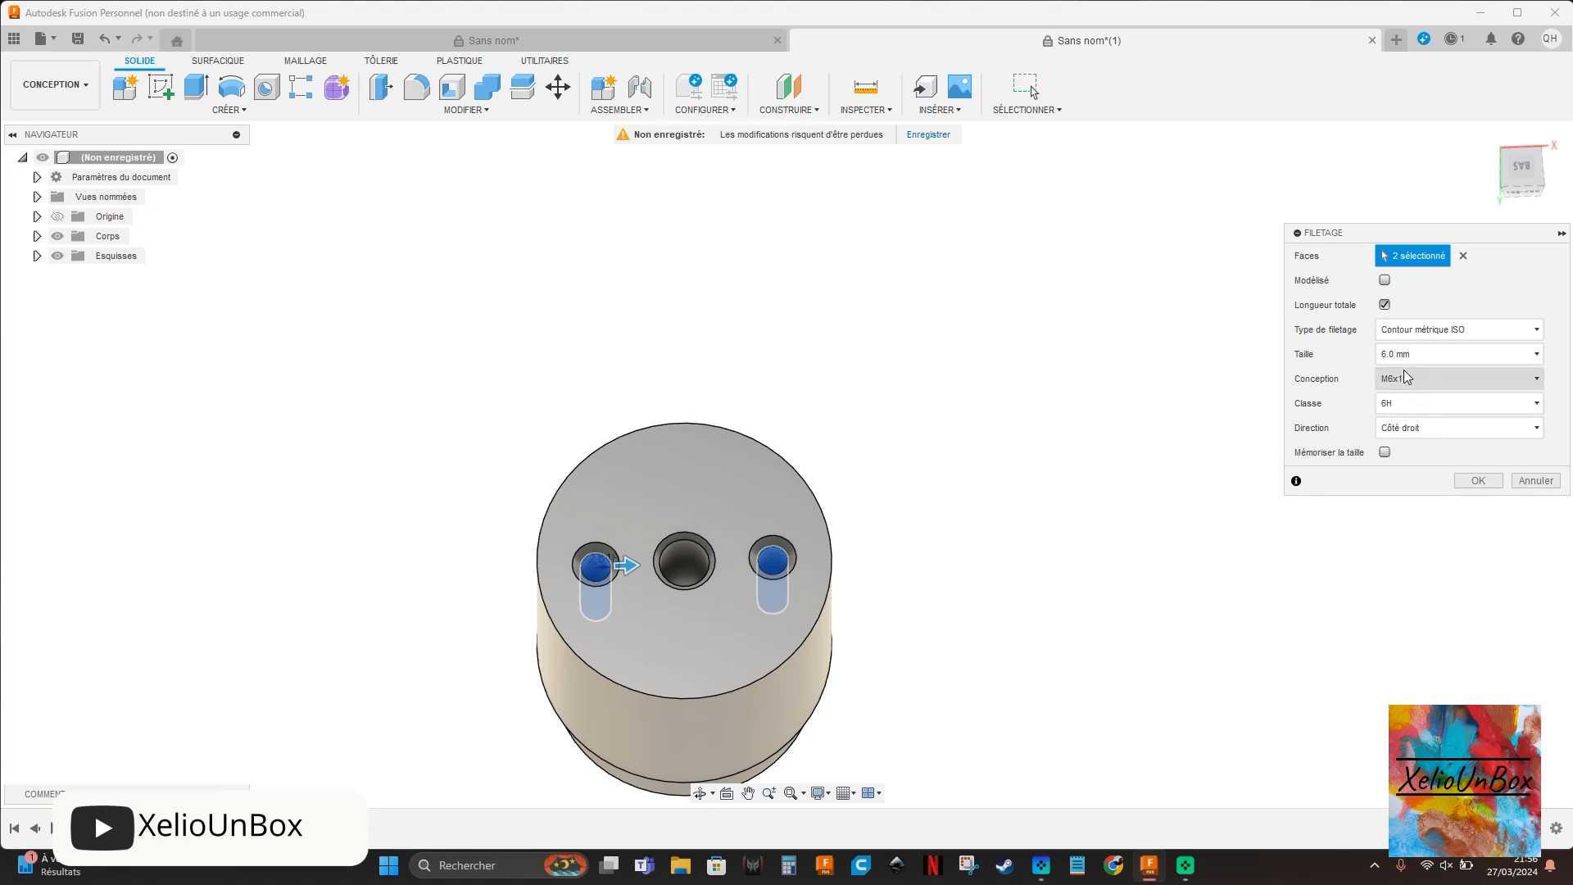
pyautogui.click(1398, 386)
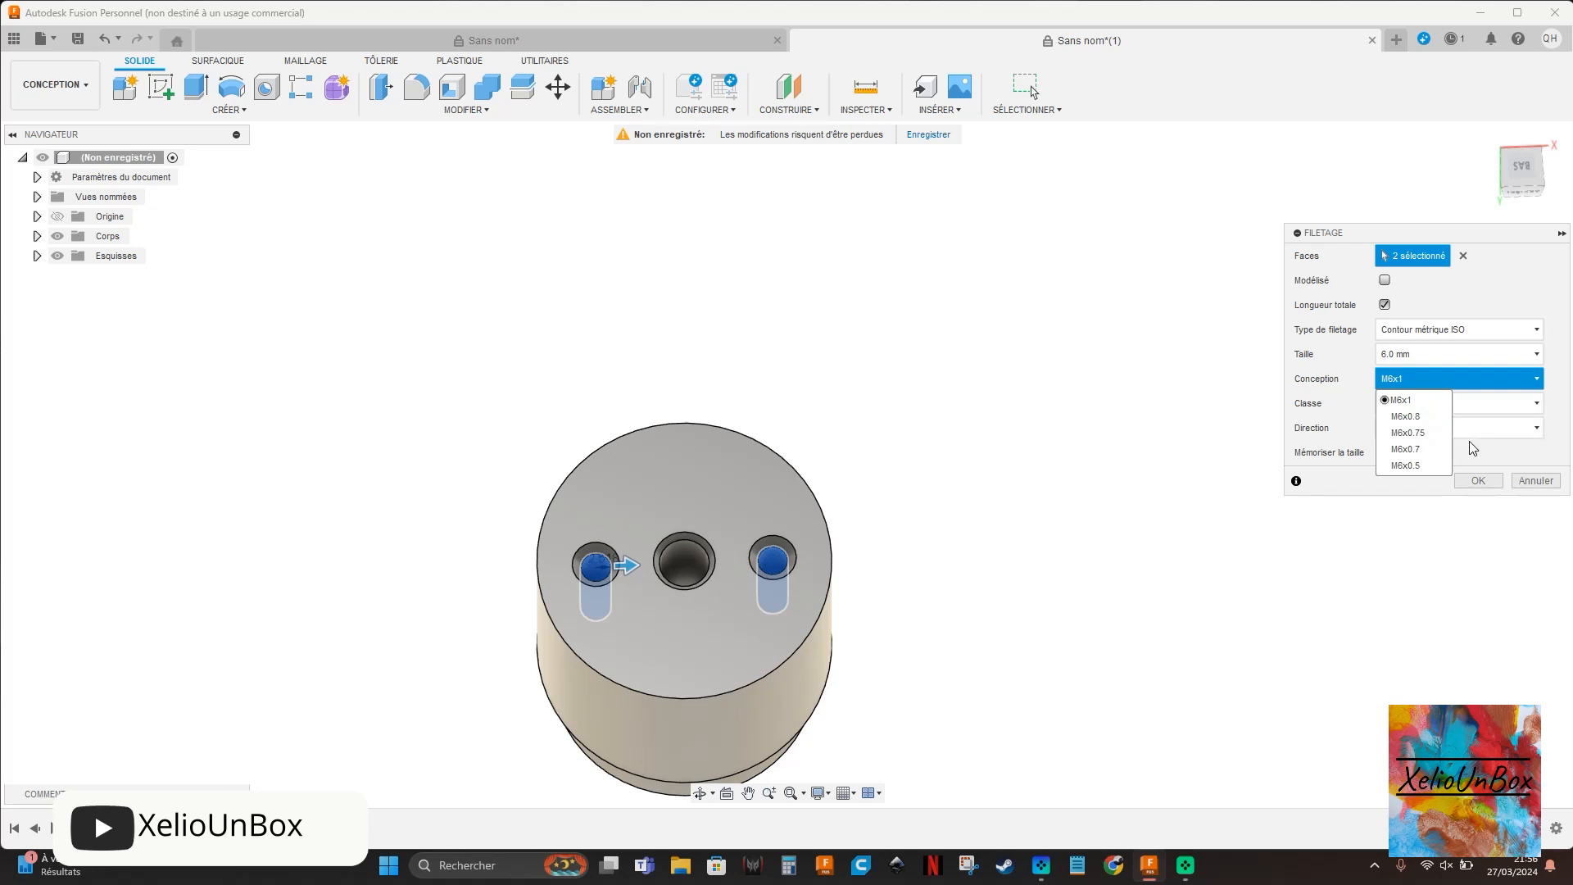
pyautogui.click(1419, 401)
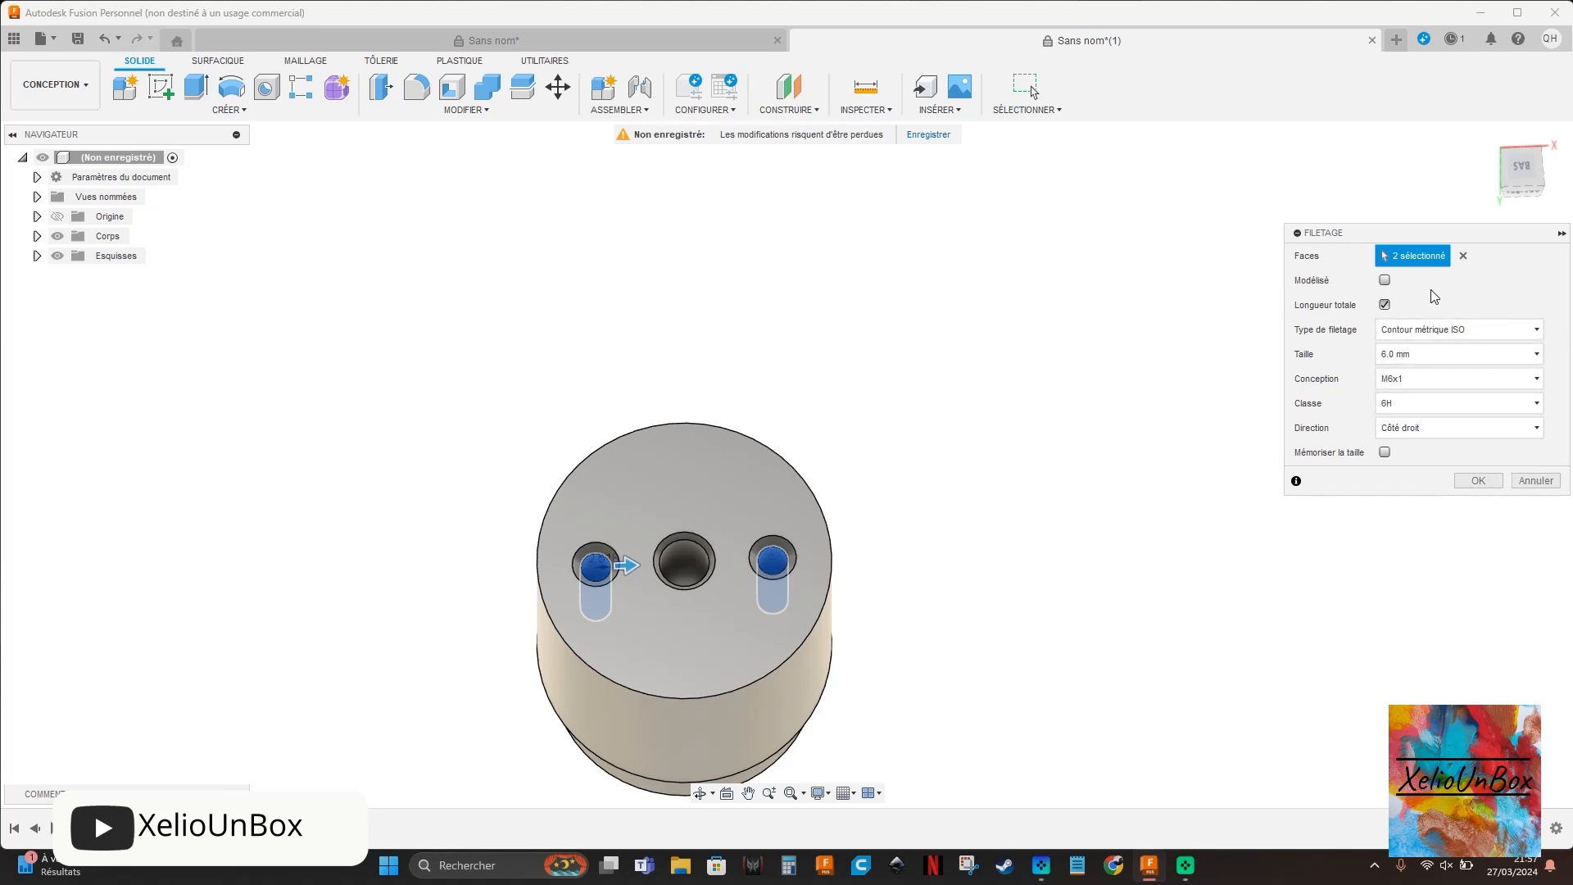
pyautogui.click(1385, 280)
pyautogui.click(1478, 481)
pyautogui.moveTo(1516, 177)
pyautogui.mouseDown()
pyautogui.moveTo(1524, 295)
pyautogui.moveTo(1549, 33)
pyautogui.mouseUp()
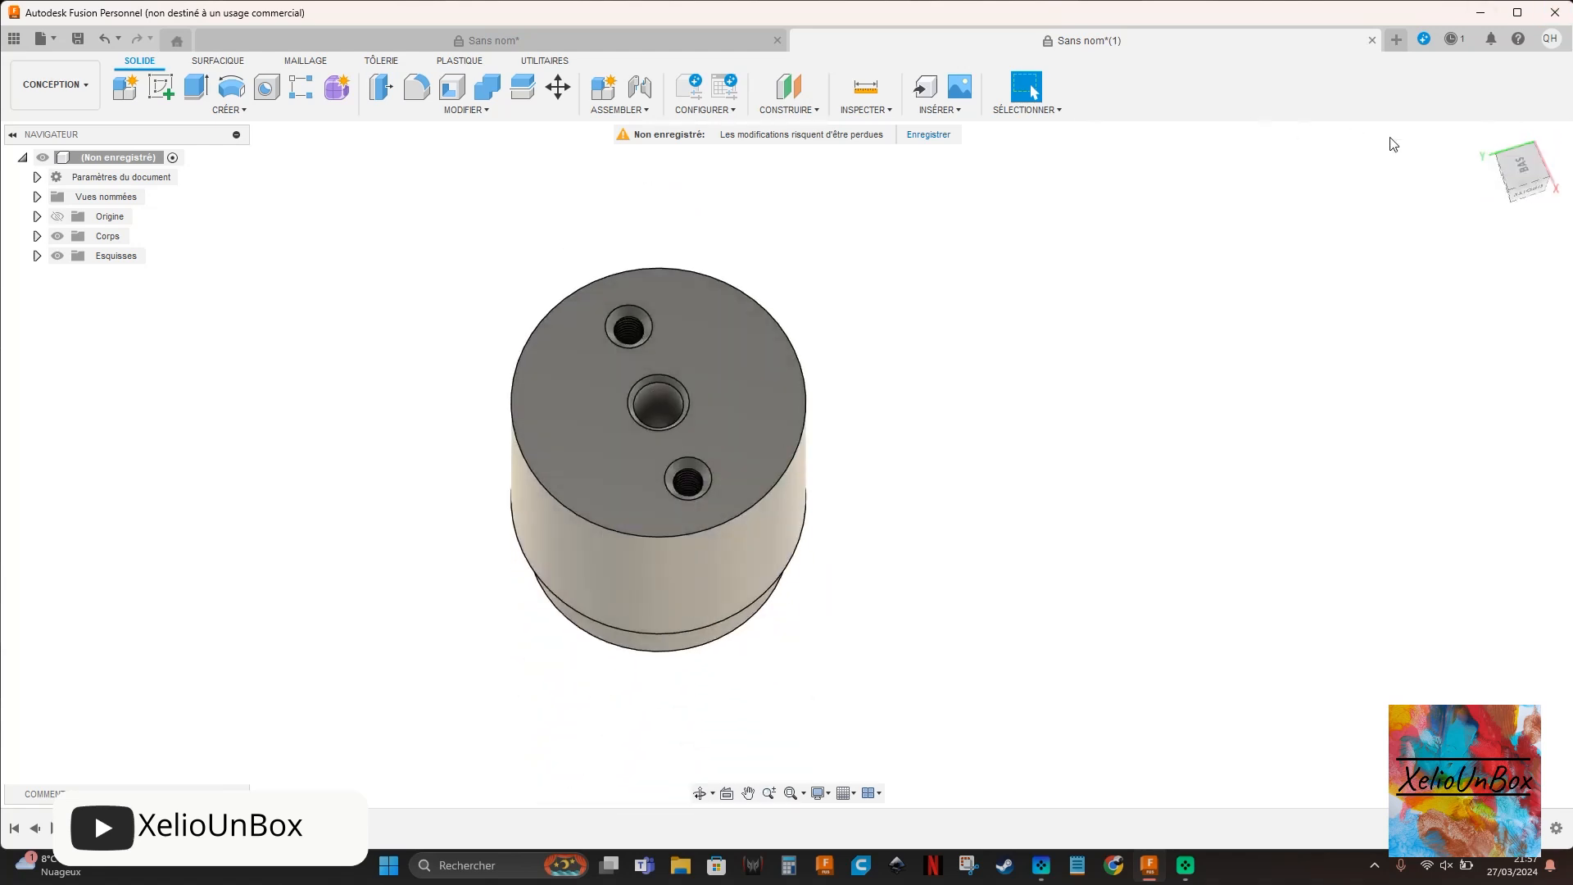
# - Create a new design and sketch a rectangle about 99 mm wide from the origin on the horizontal plane
pyautogui.click(1397, 40)
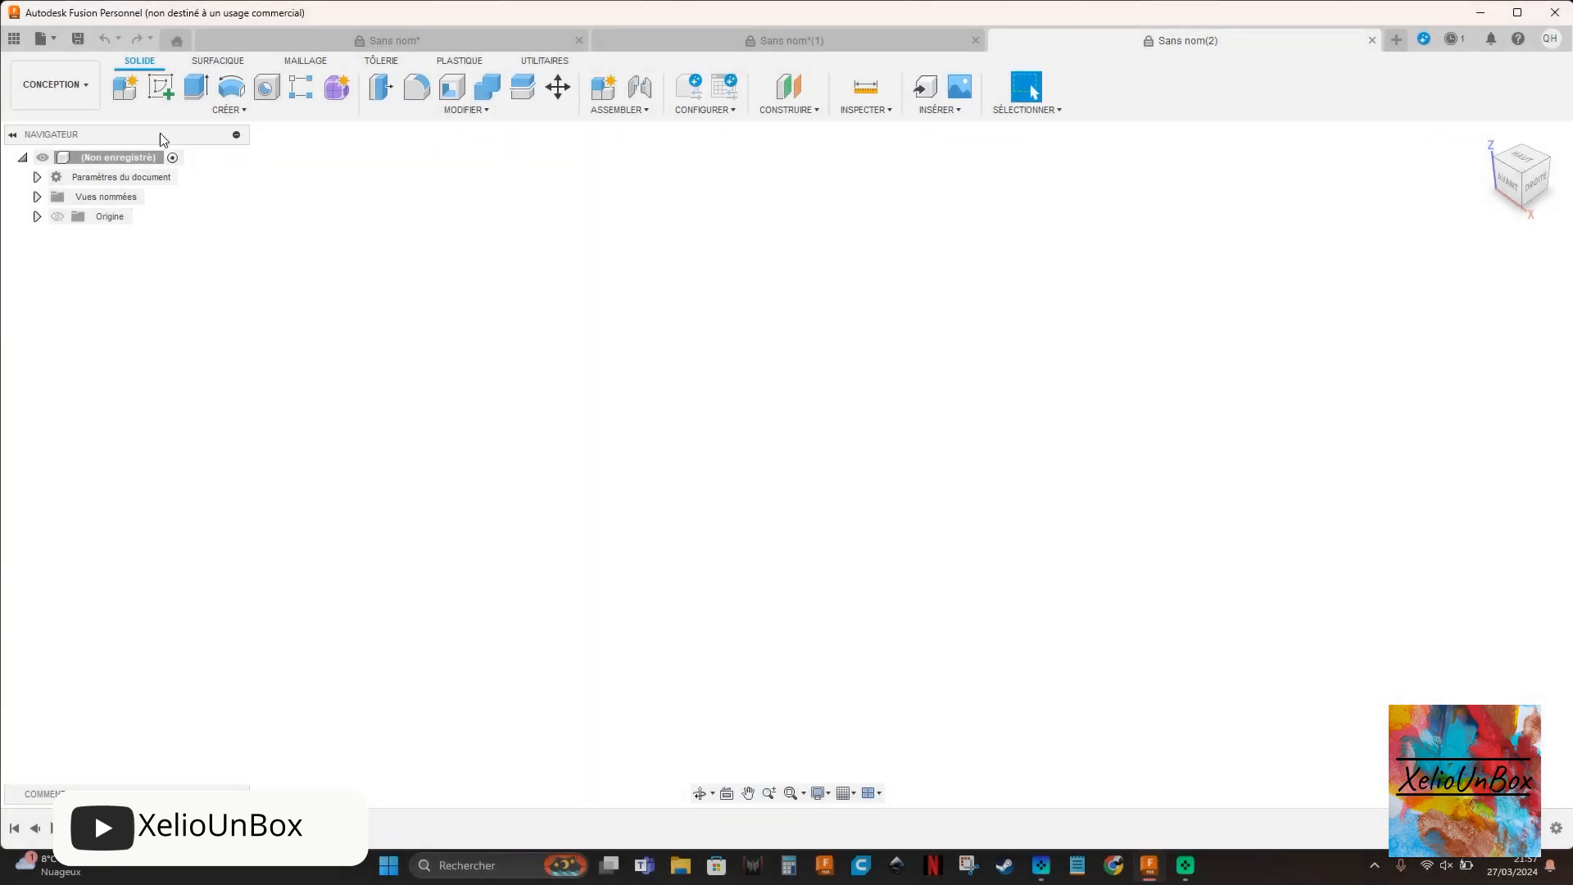
pyautogui.click(161, 86)
pyautogui.click(848, 467)
pyautogui.click(172, 94)
pyautogui.click(787, 465)
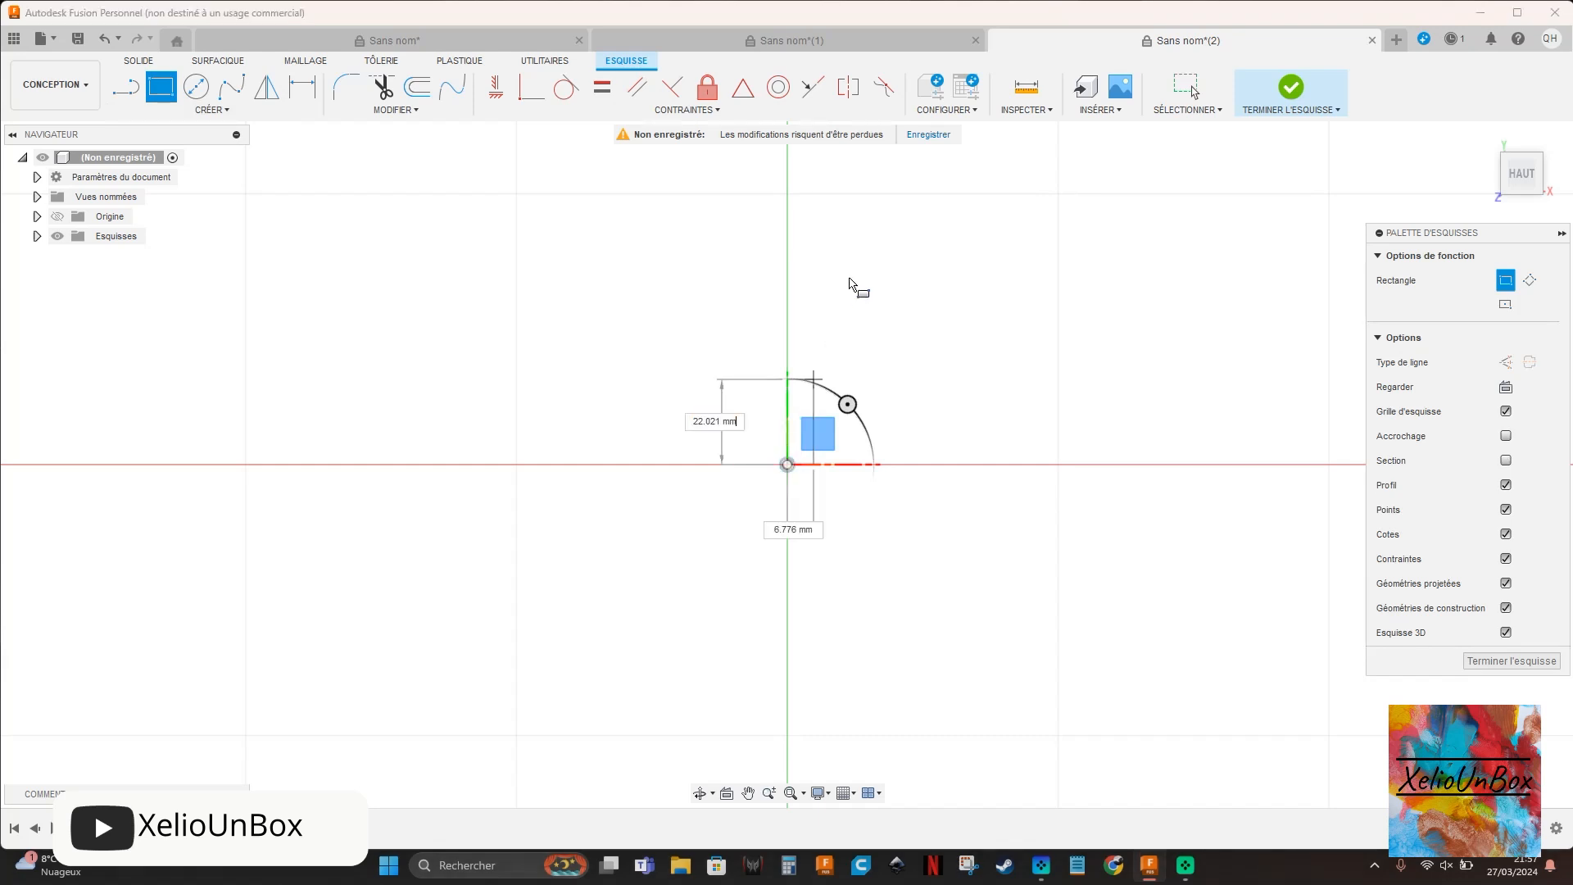
pyautogui.click(1171, 295)
# - Dimension the rectangle to 60 mm high and 150 mm wide
pyautogui.click(302, 86)
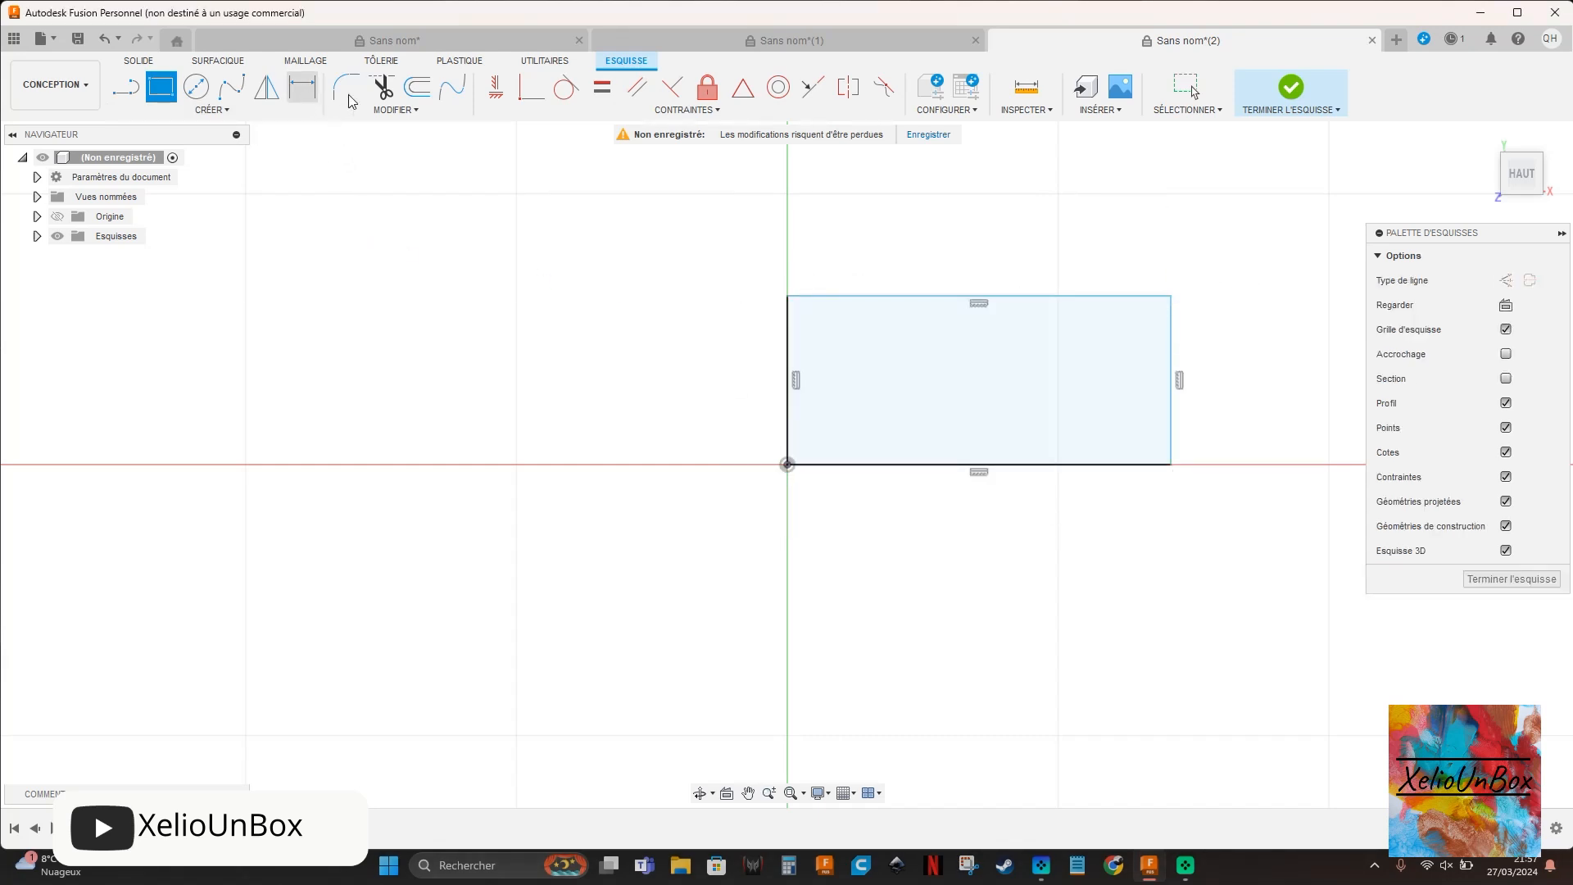
pyautogui.click(785, 338)
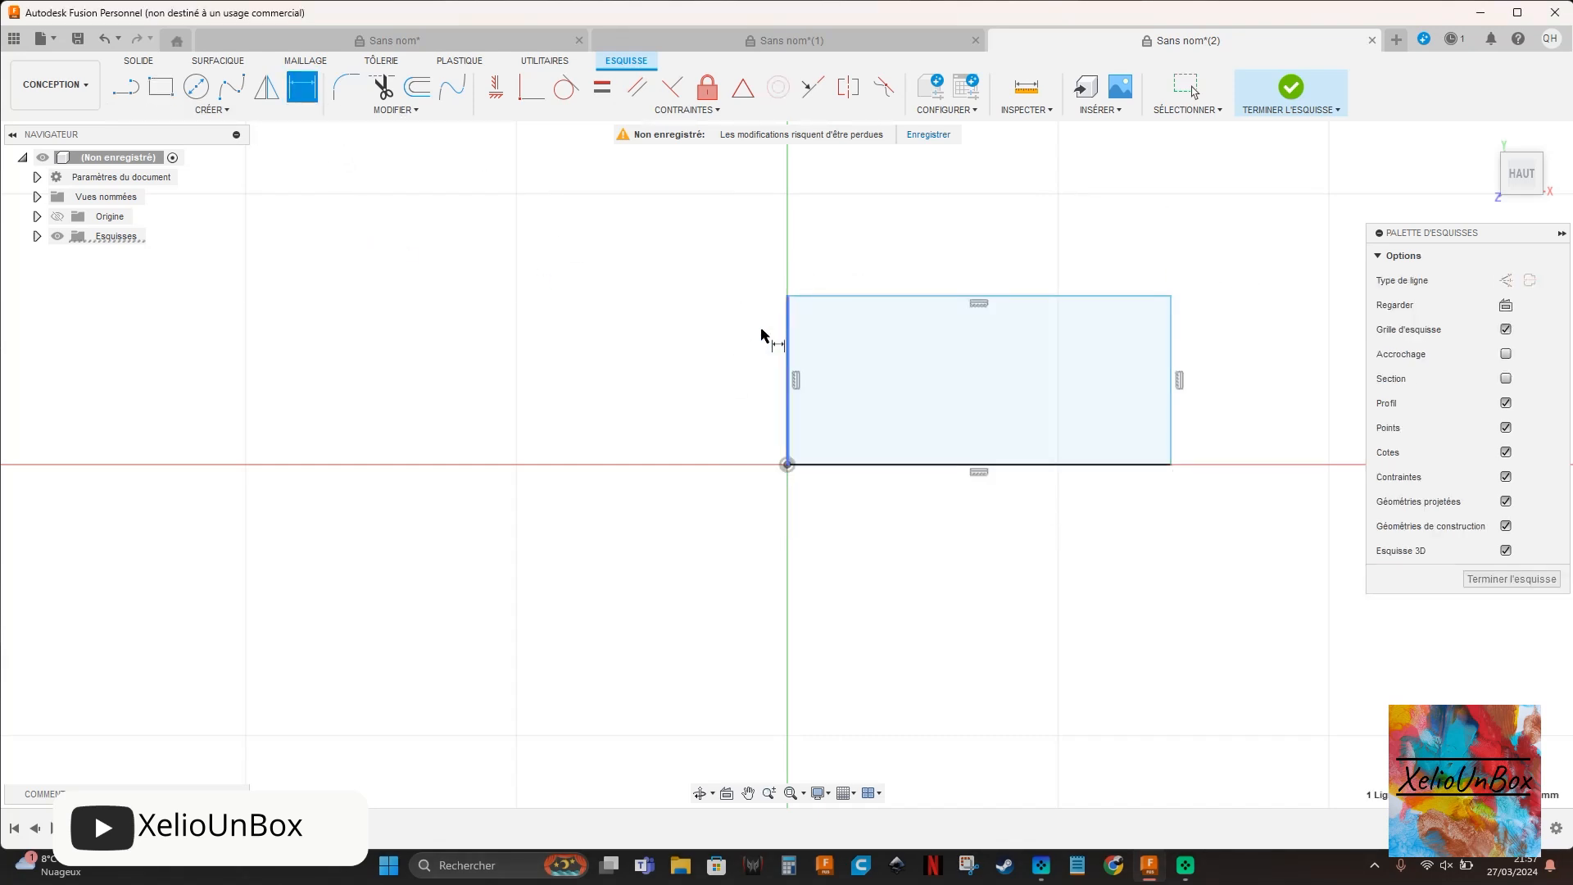
pyautogui.click(692, 324)
pyautogui.write('60')
pyautogui.press('Return')
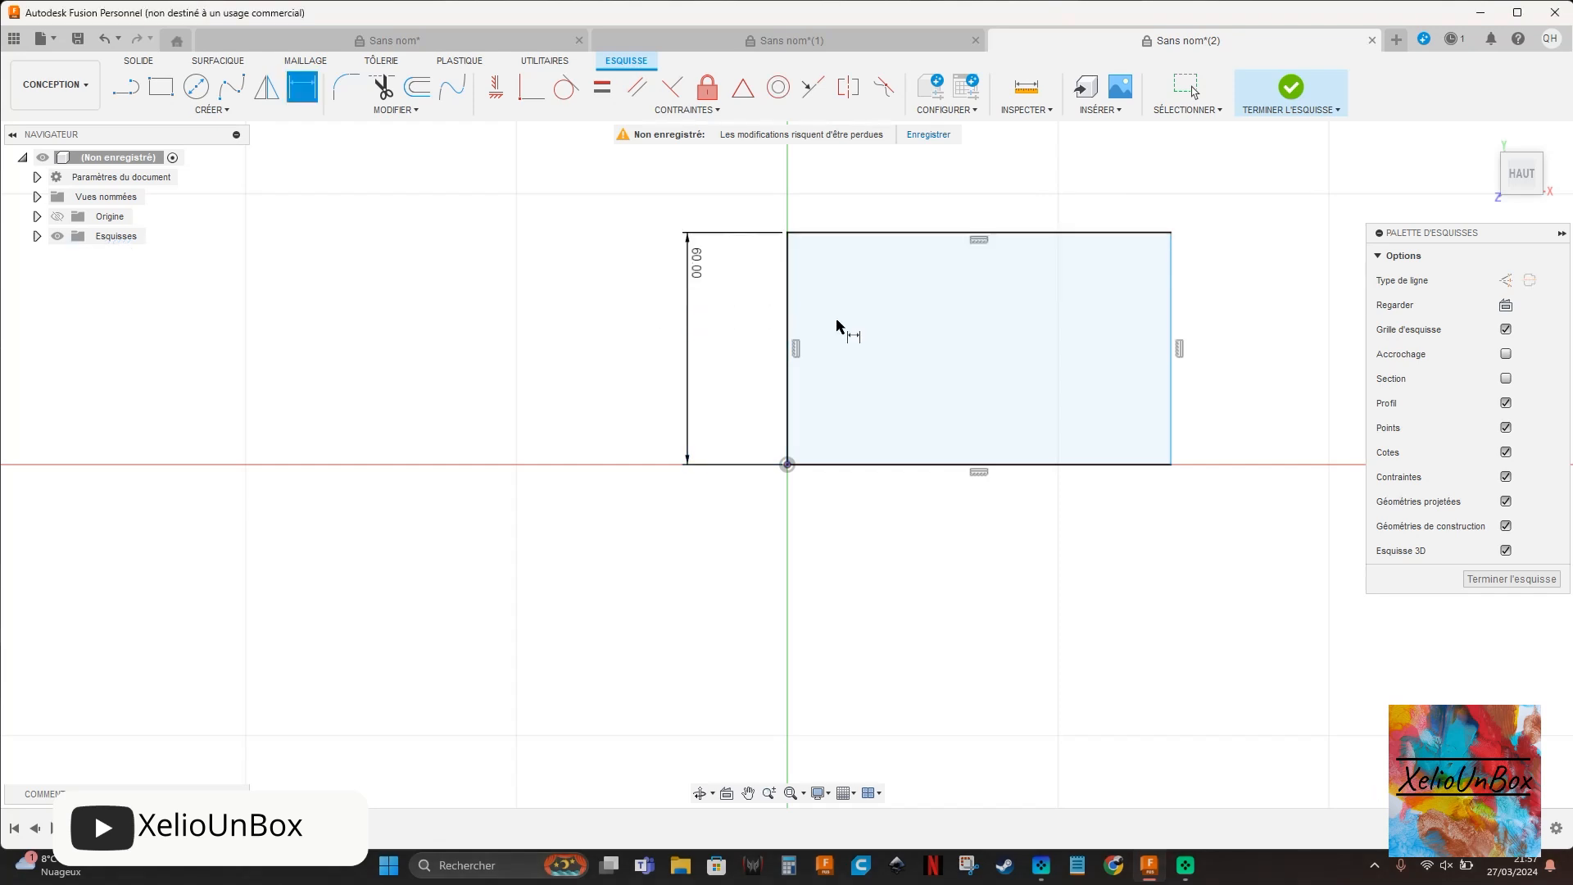
pyautogui.click(983, 462)
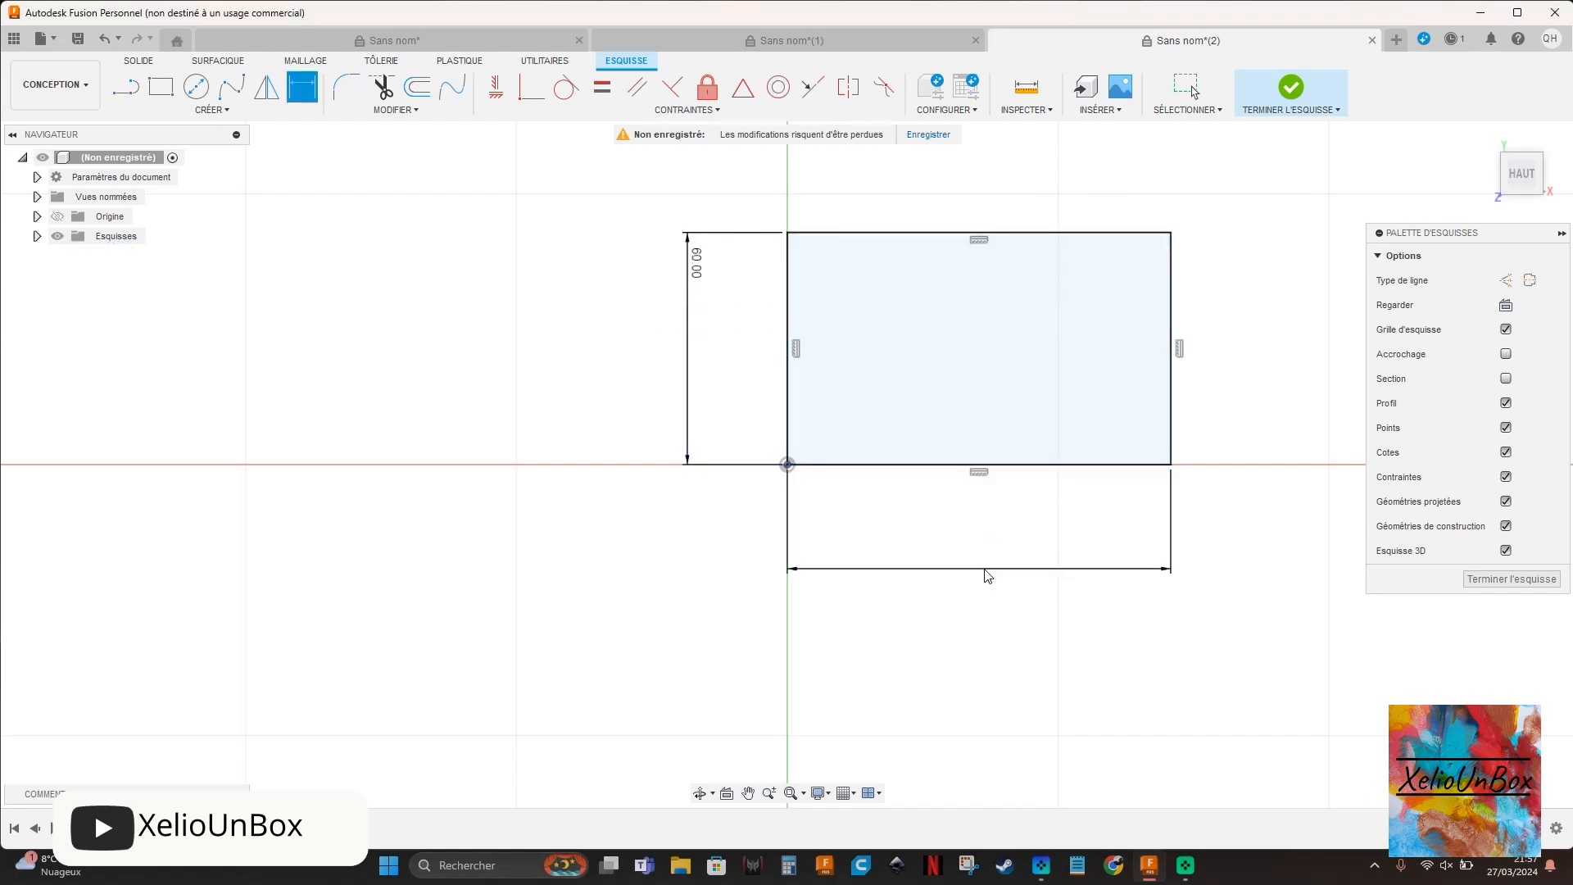
pyautogui.click(987, 571)
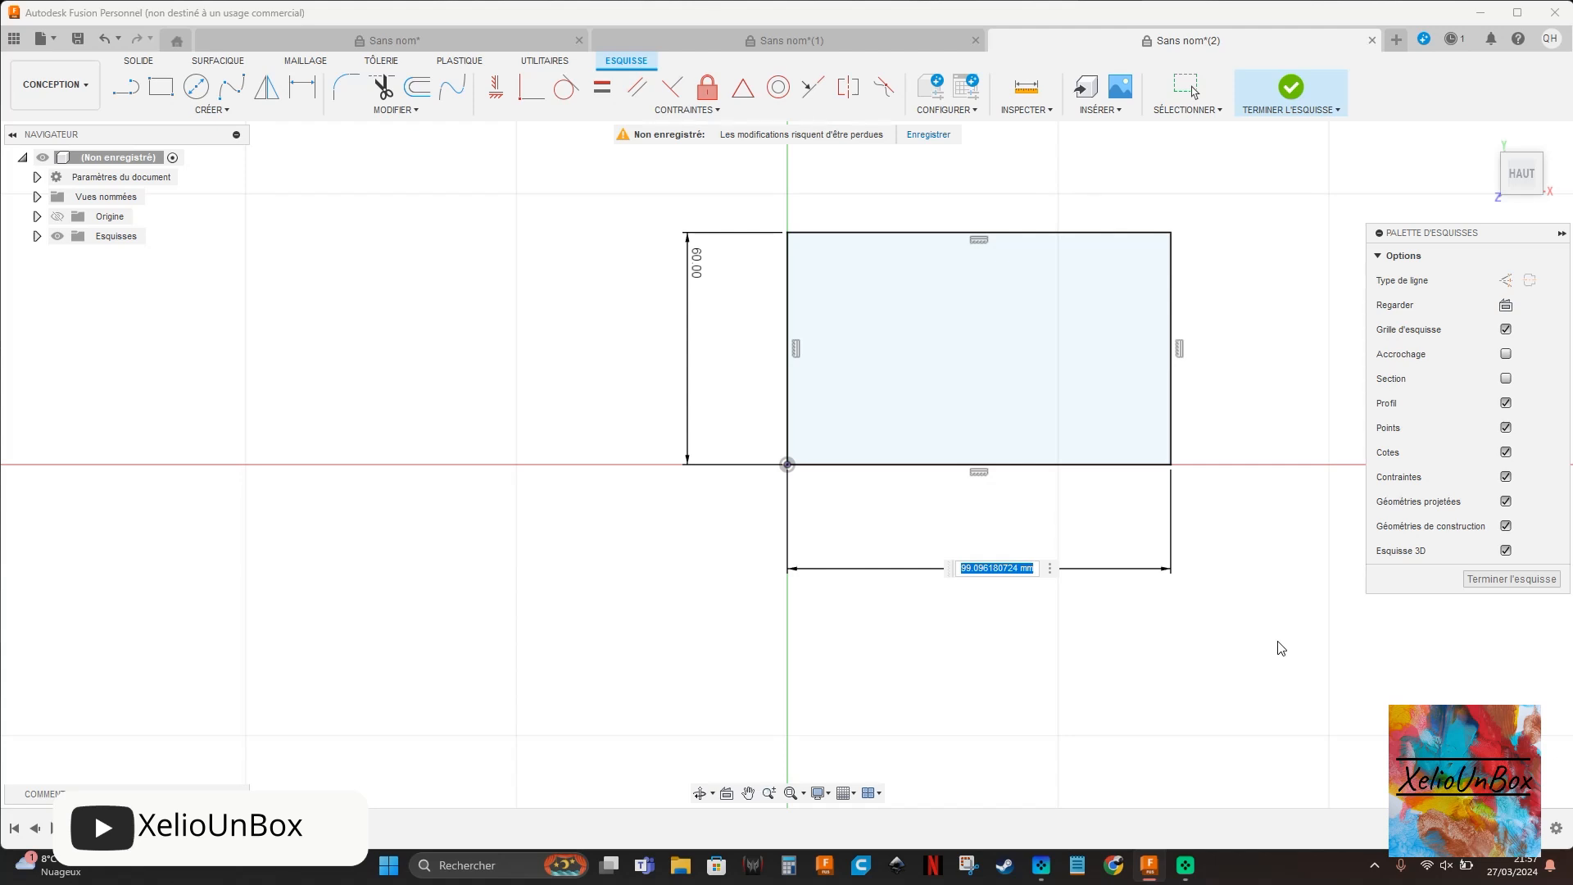
pyautogui.write('150')
pyautogui.press('Return')
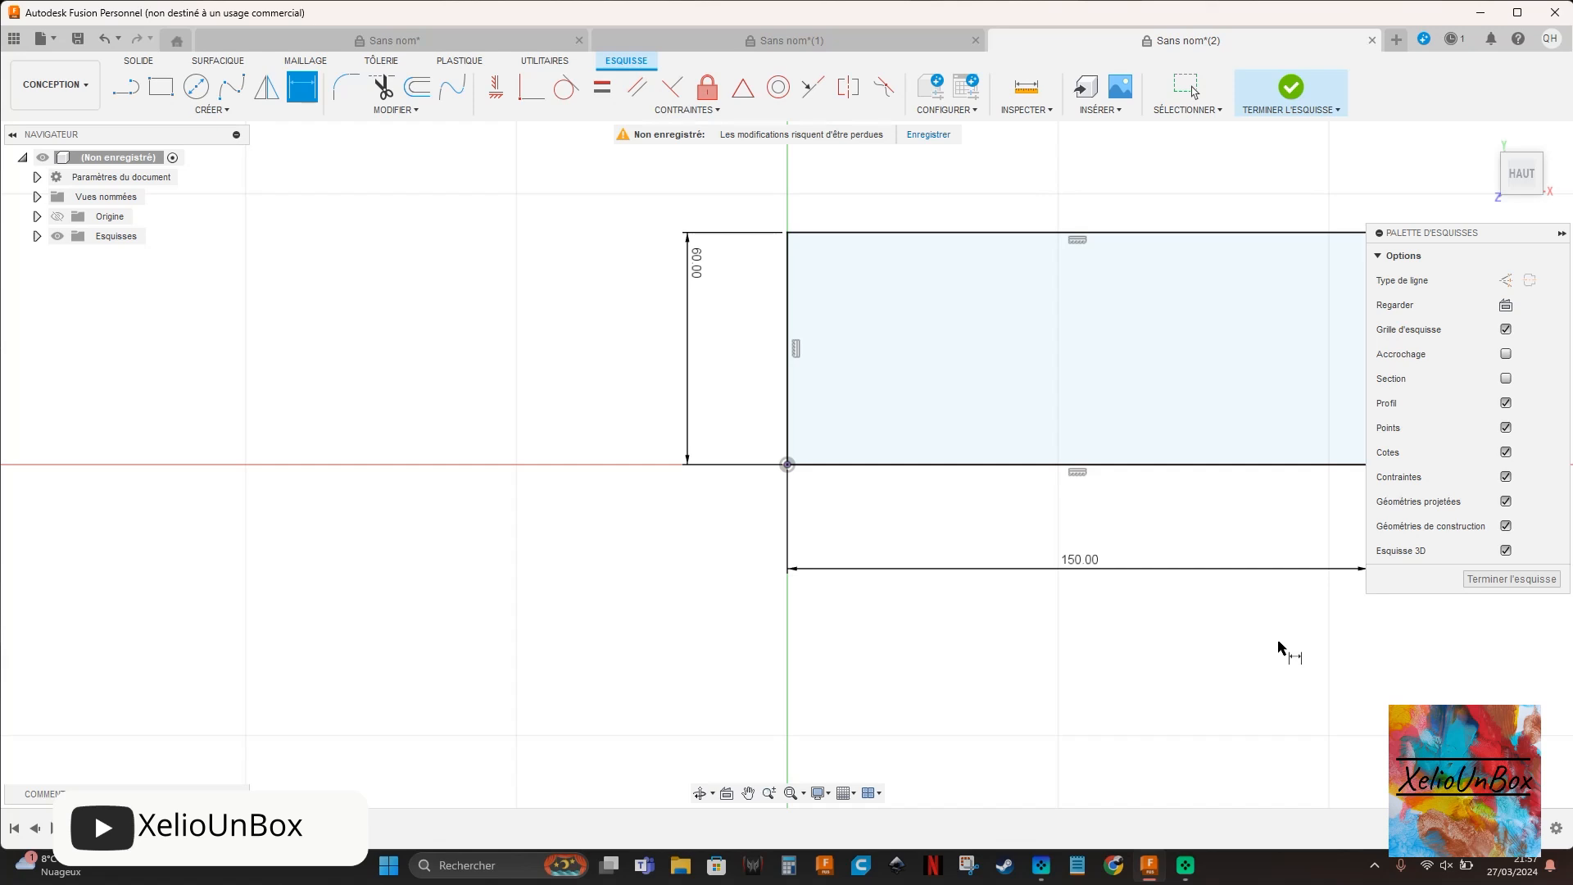
# - Extrude the rectangle 10 mm as a new body
pyautogui.scroll(1, 839, 762)
pyautogui.scroll(-3, 742, 516)
pyautogui.moveTo(507, 570); pyautogui.dragTo(244, 607, button='middle')
pyautogui.click(139, 61)
pyautogui.click(197, 86)
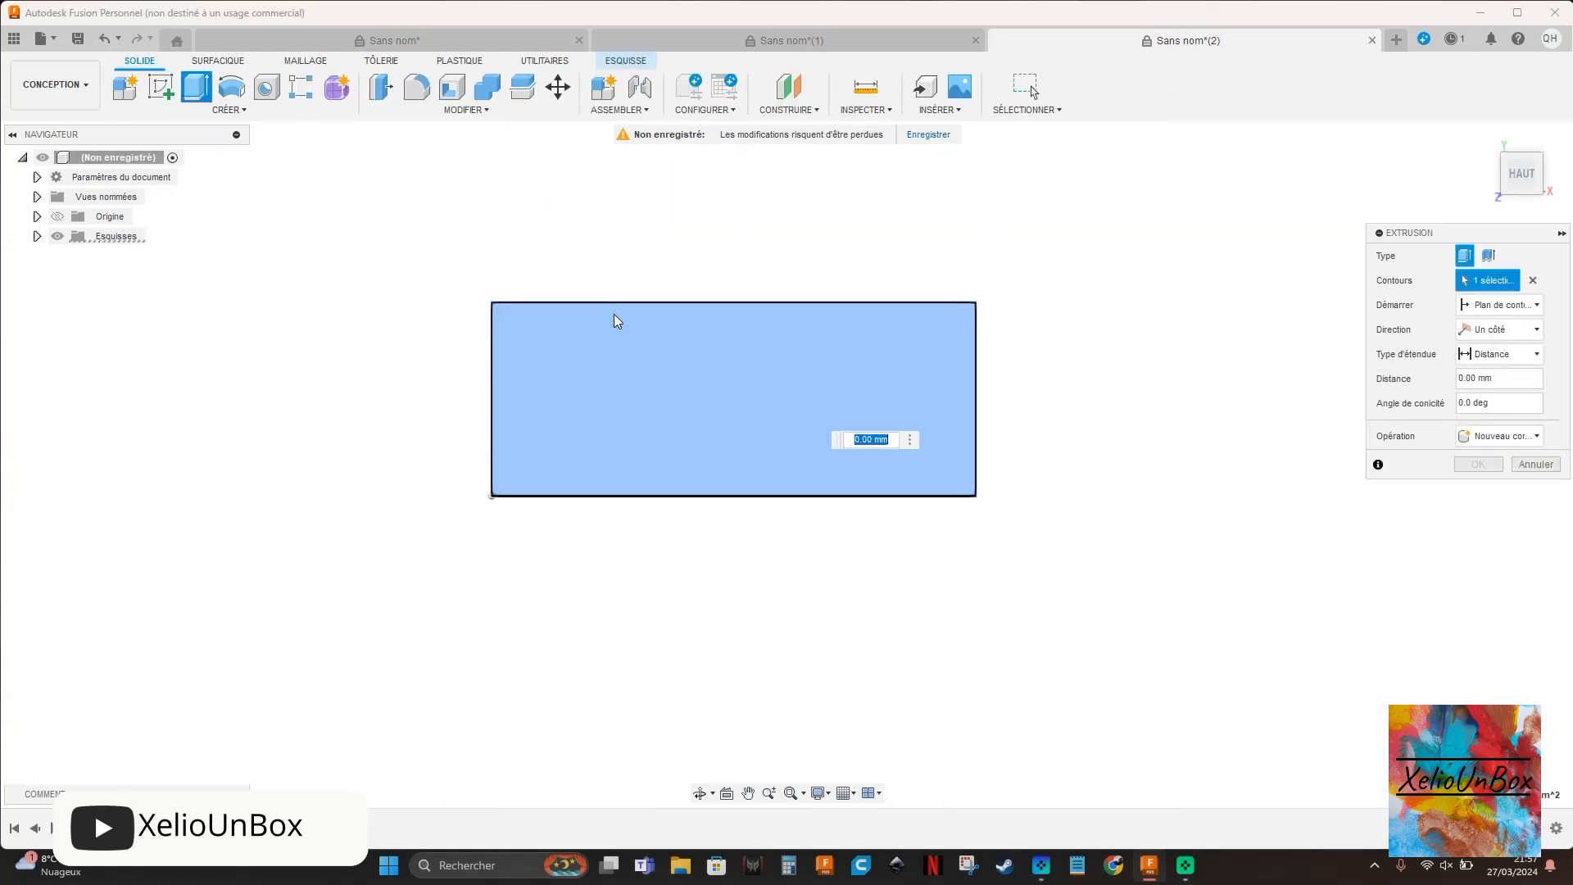
pyautogui.write('10')
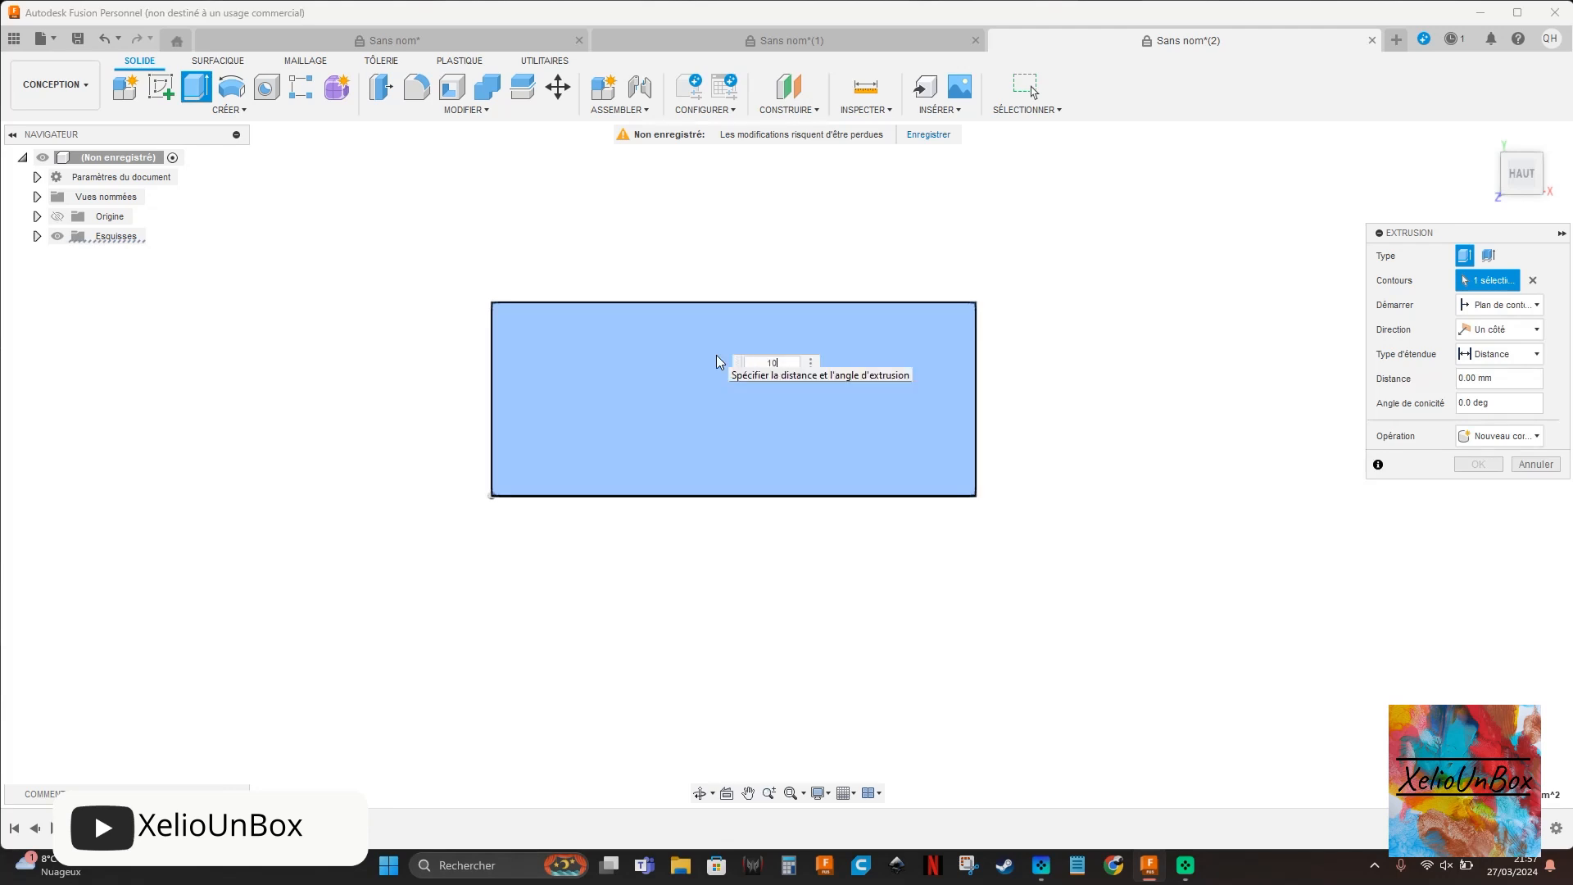
pyautogui.press('Return')
# - Start a new sketch on the plate's large top face
pyautogui.moveTo(1517, 164)
pyautogui.mouseDown()
pyautogui.moveTo(1520, 178)
pyautogui.moveTo(1529, 165)
pyautogui.mouseUp()
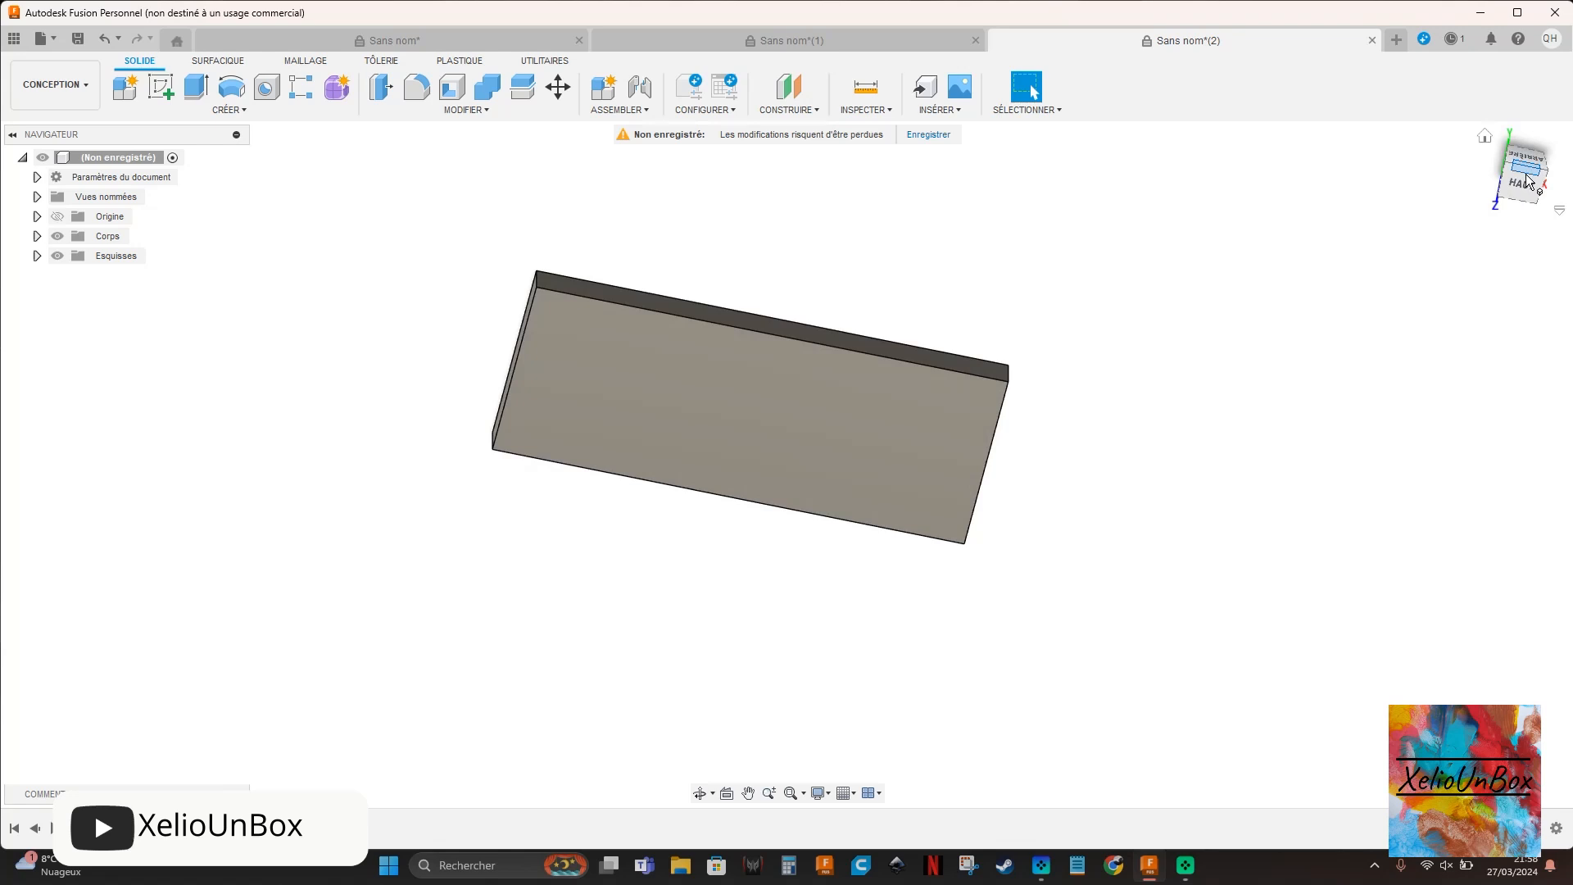
pyautogui.click(1528, 179)
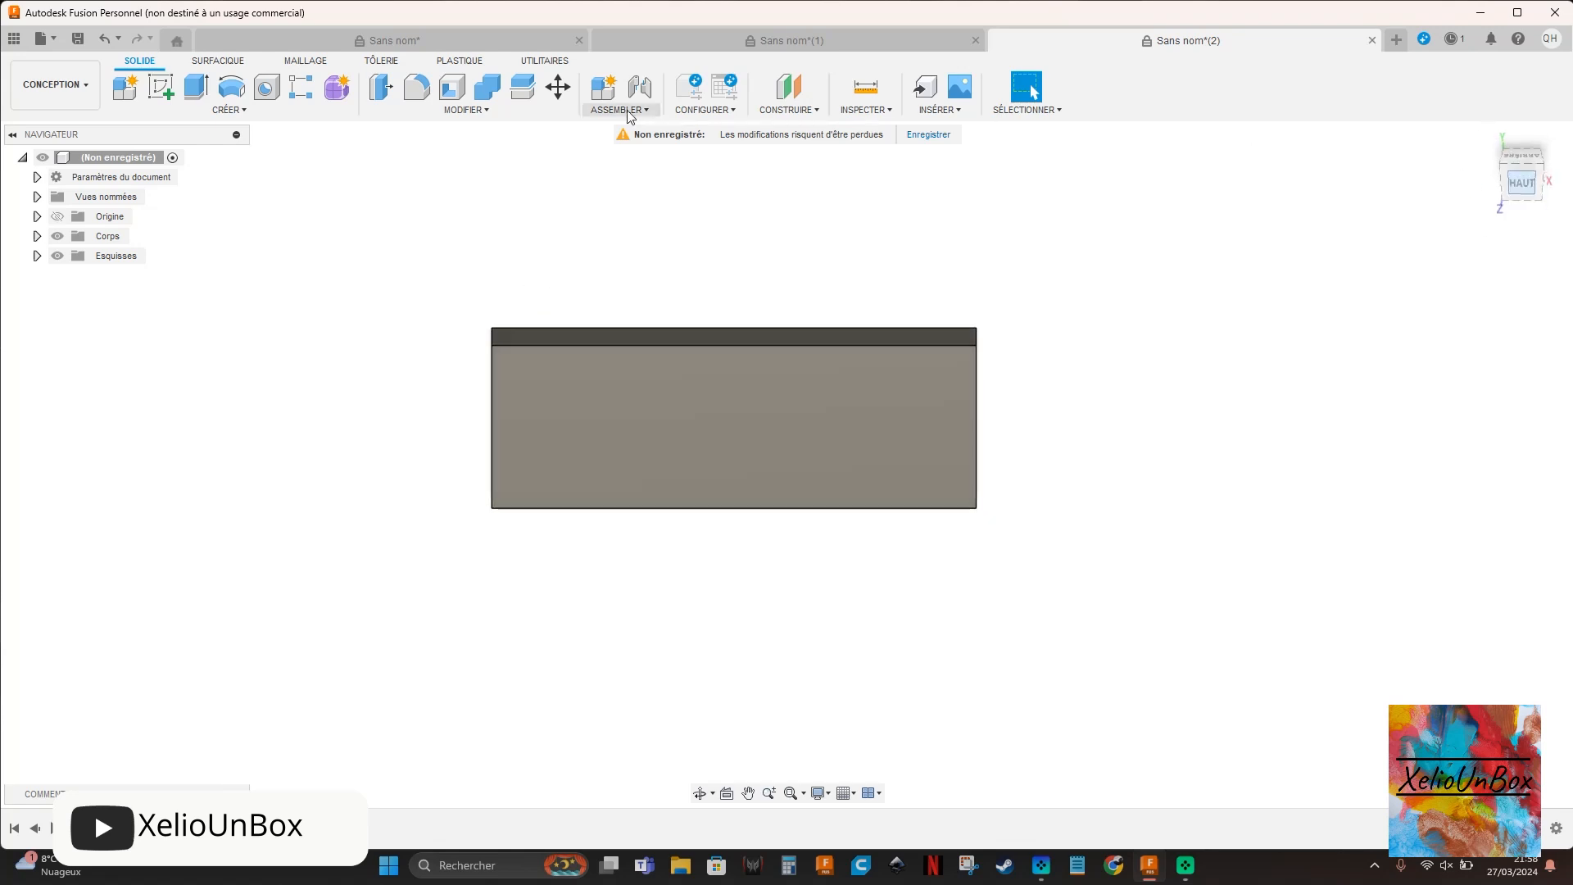
pyautogui.click(167, 98)
pyautogui.click(618, 341)
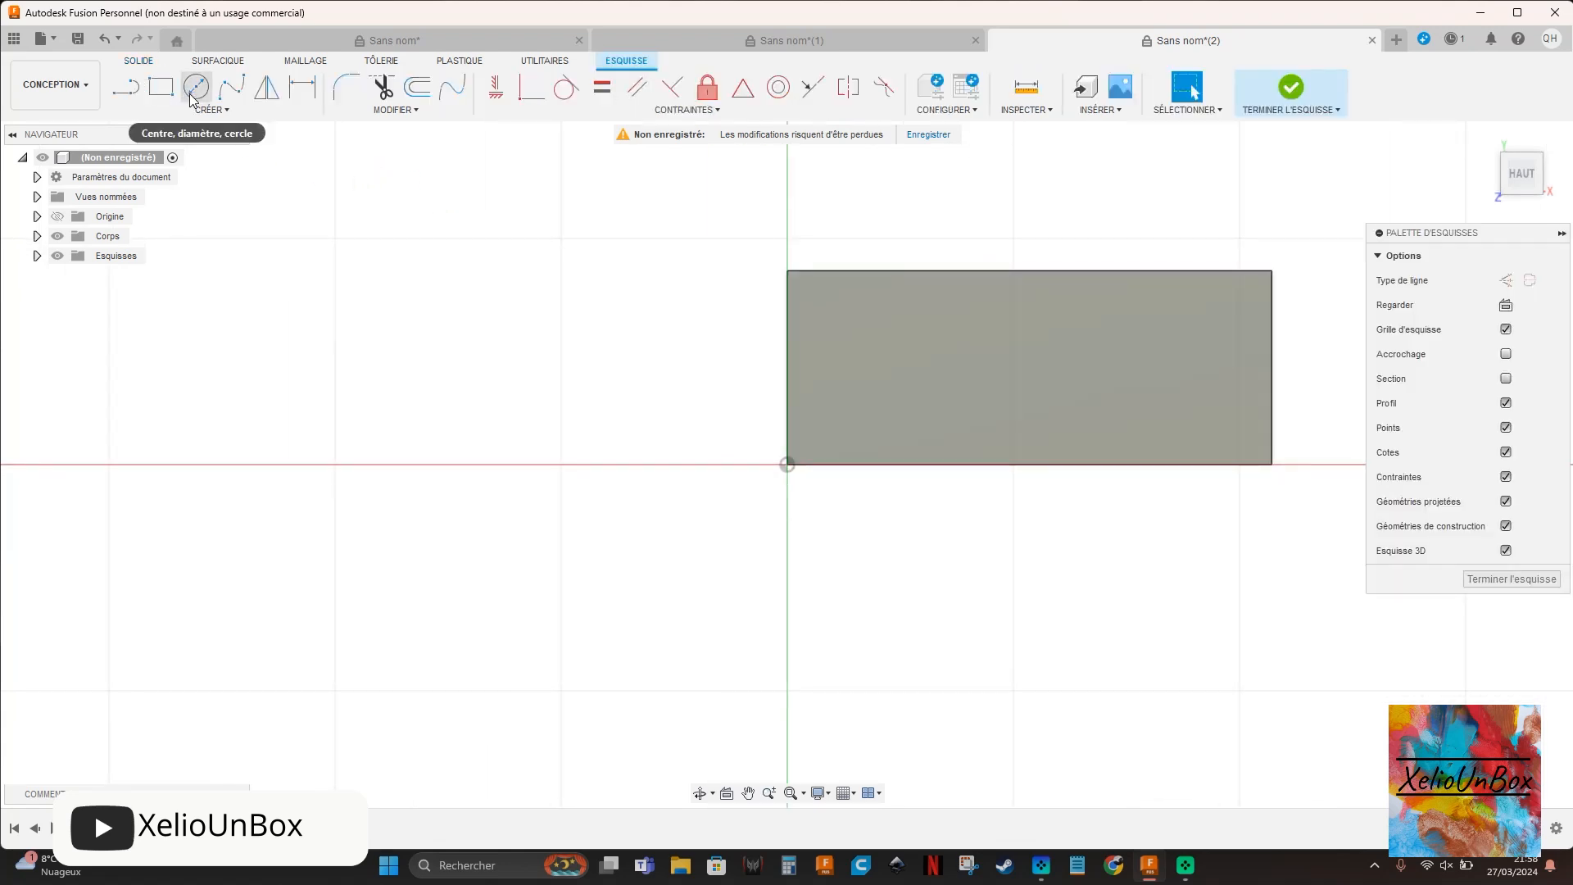
pyautogui.click(194, 98)
pyautogui.click(996, 365)
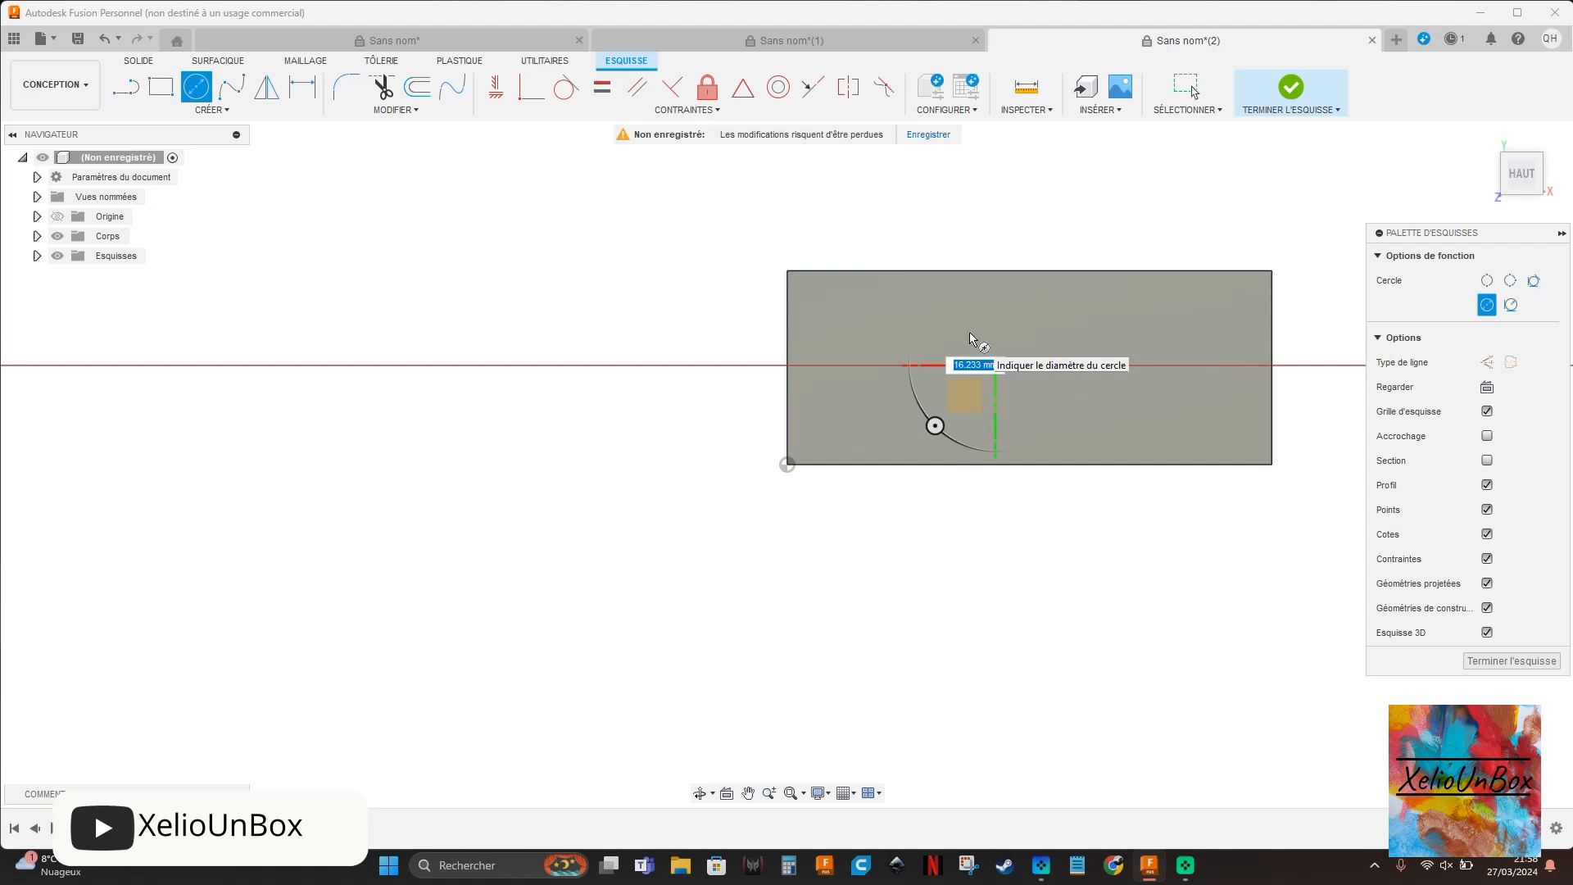
pyautogui.press('Escape')
# - Sketch two separate two-point circles on the plate, one near the middle and one towards its right end
pyautogui.click(193, 91)
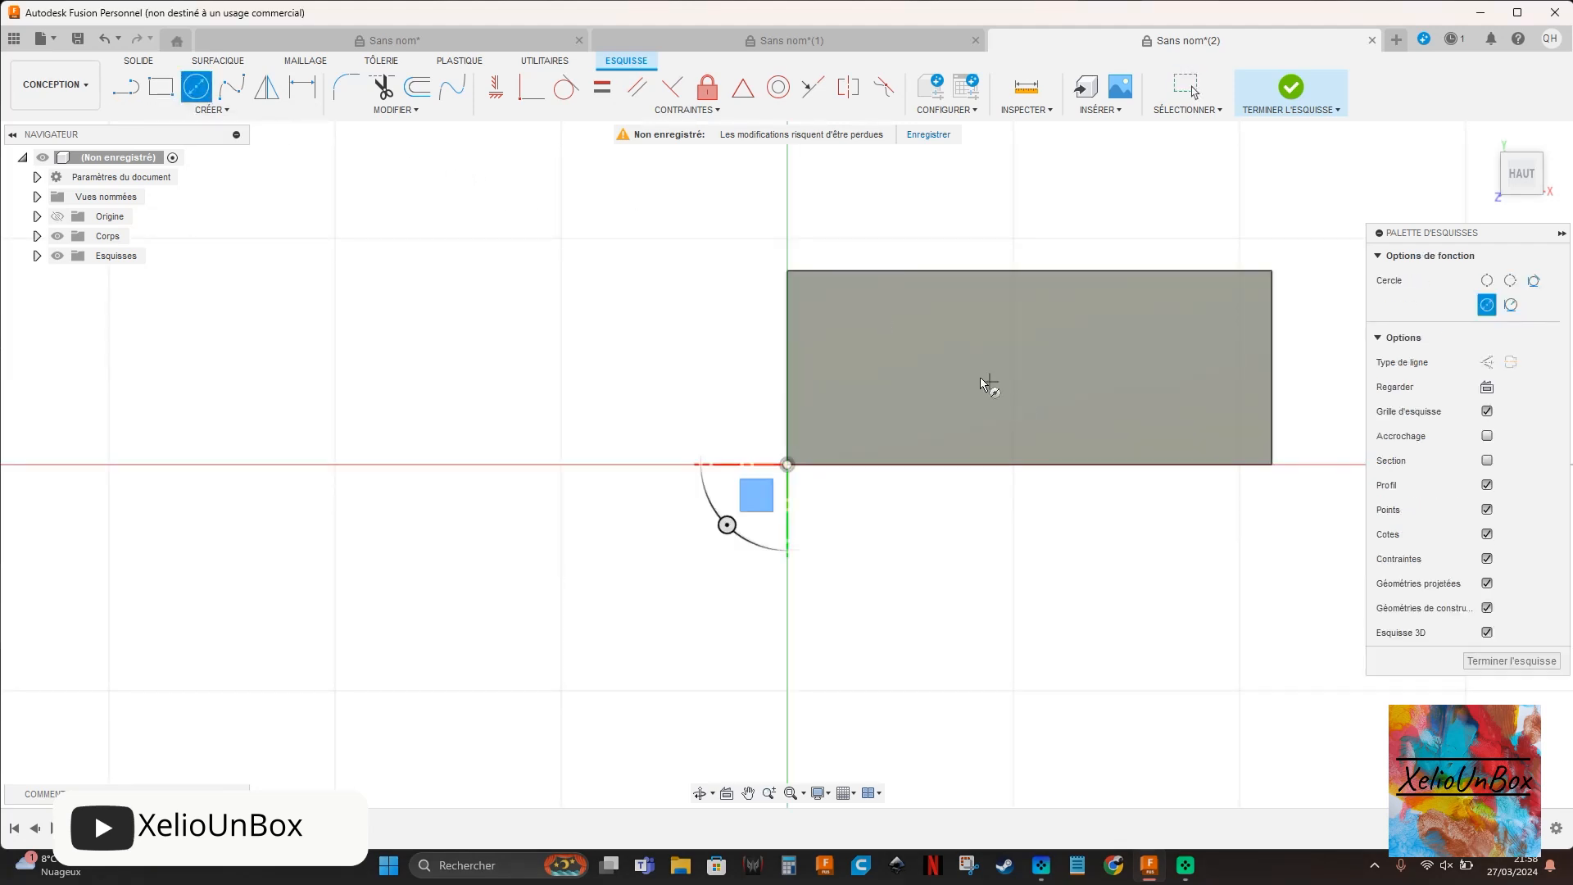
pyautogui.click(967, 349)
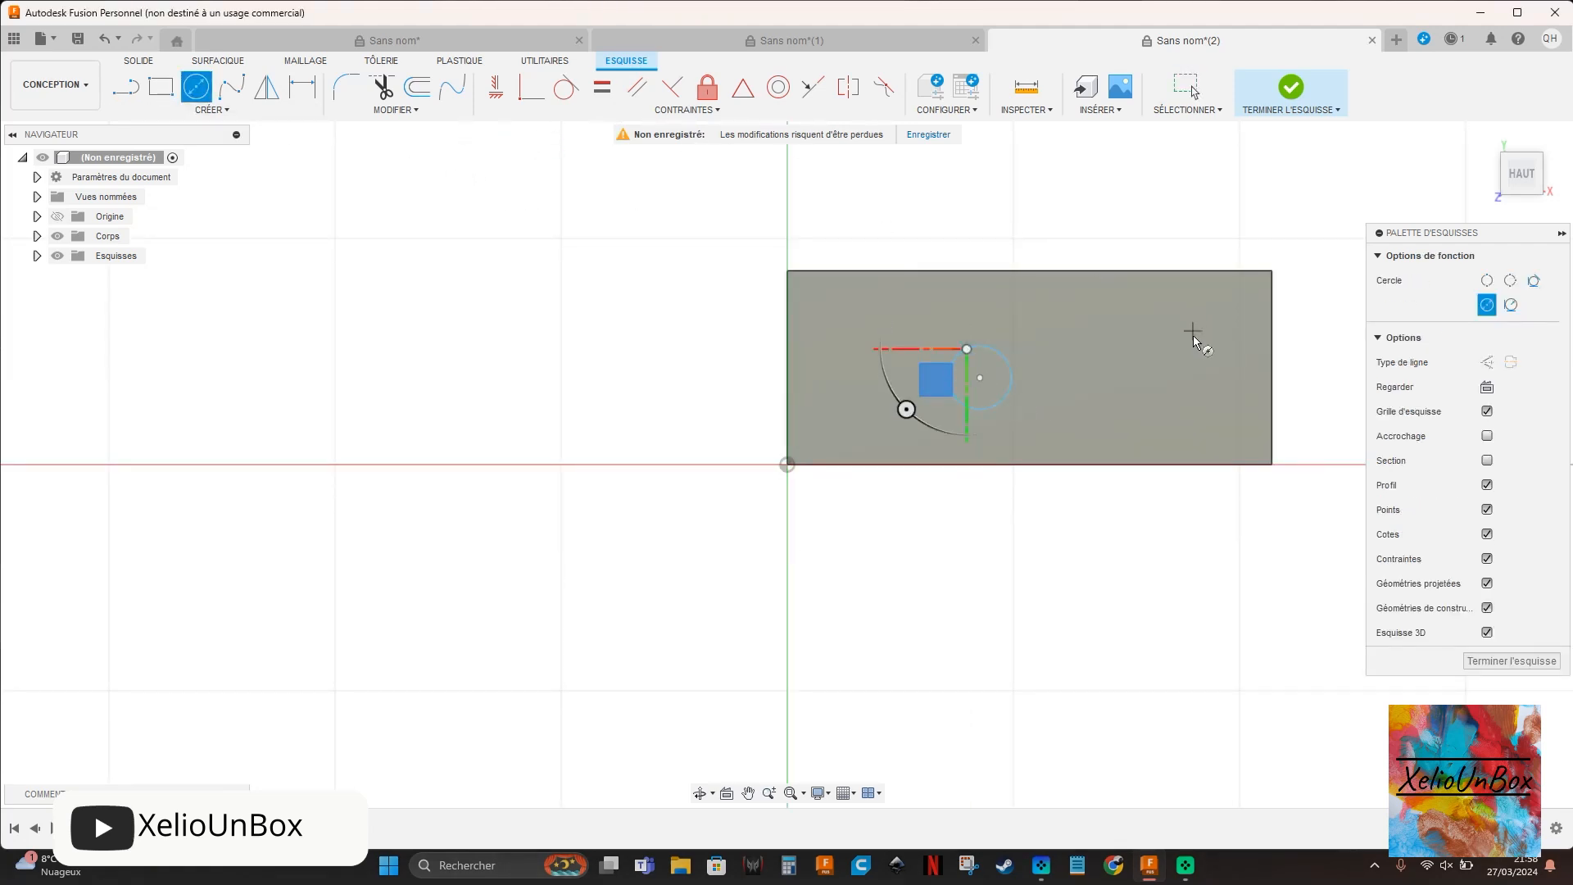
pyautogui.scroll(3, 1303, 311)
pyautogui.moveTo(1191, 341); pyautogui.dragTo(1134, 344, button='middle')
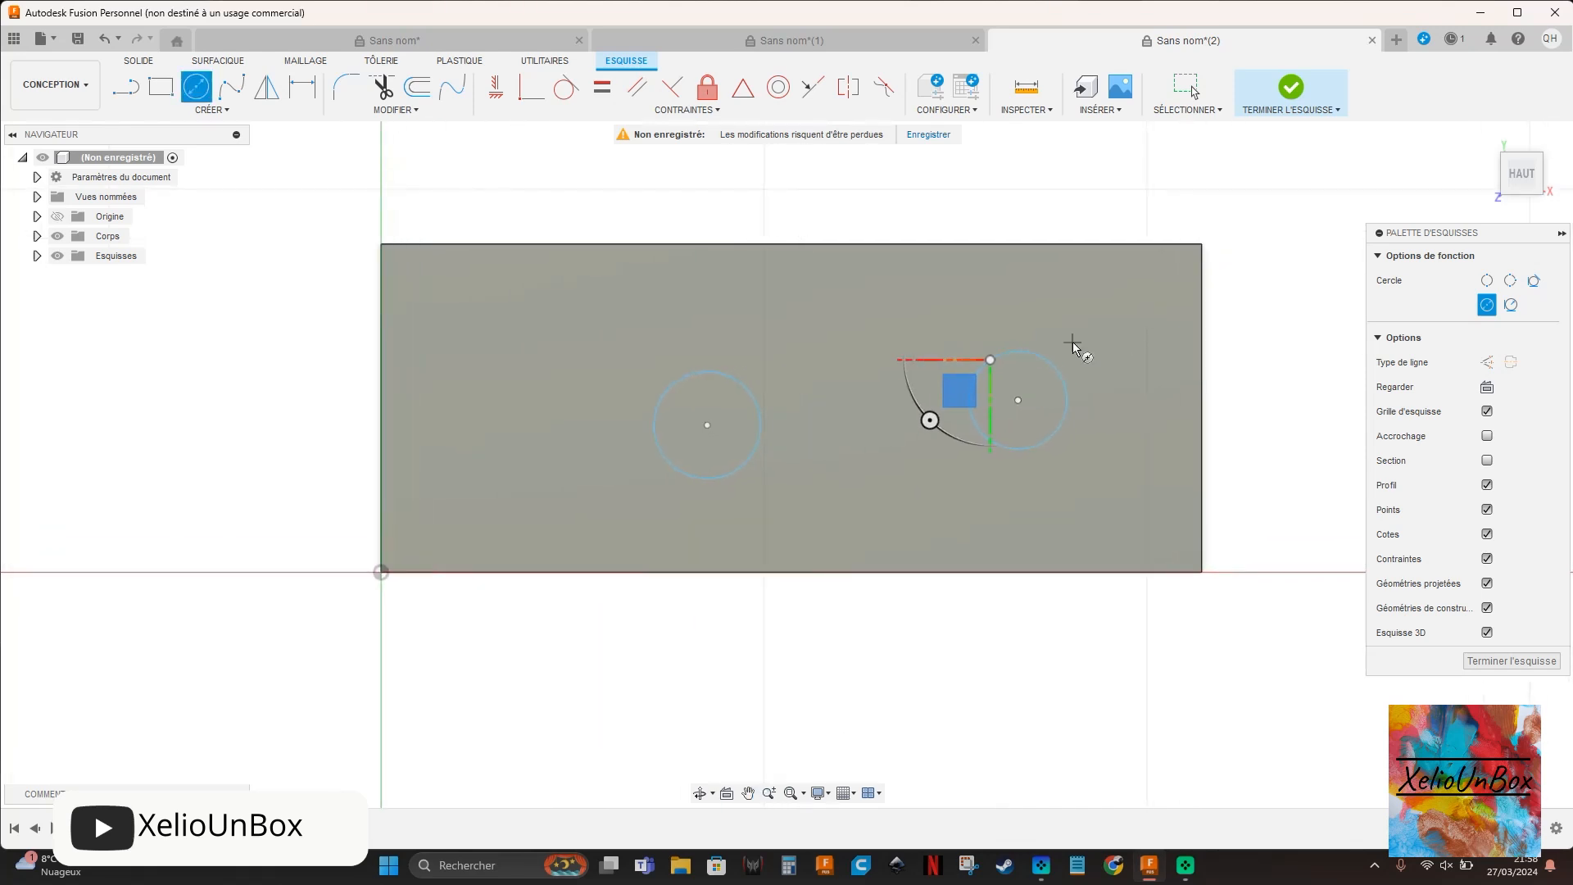
# - Dimension the horizontal spacing between the two circle centres to 30 mm
pyautogui.click(308, 99)
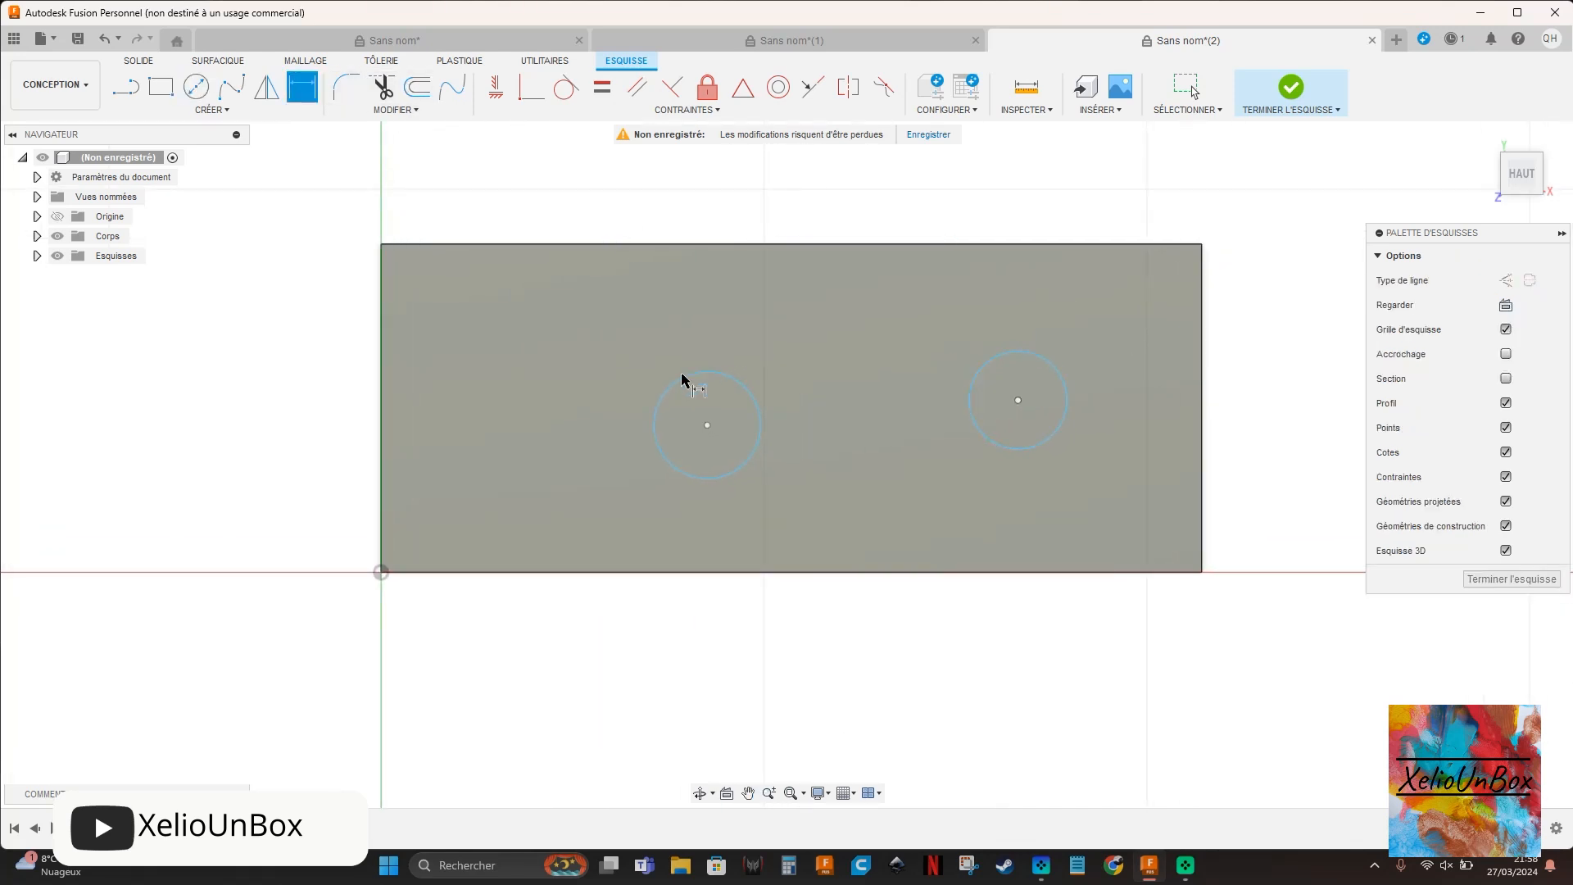
pyautogui.click(1018, 400)
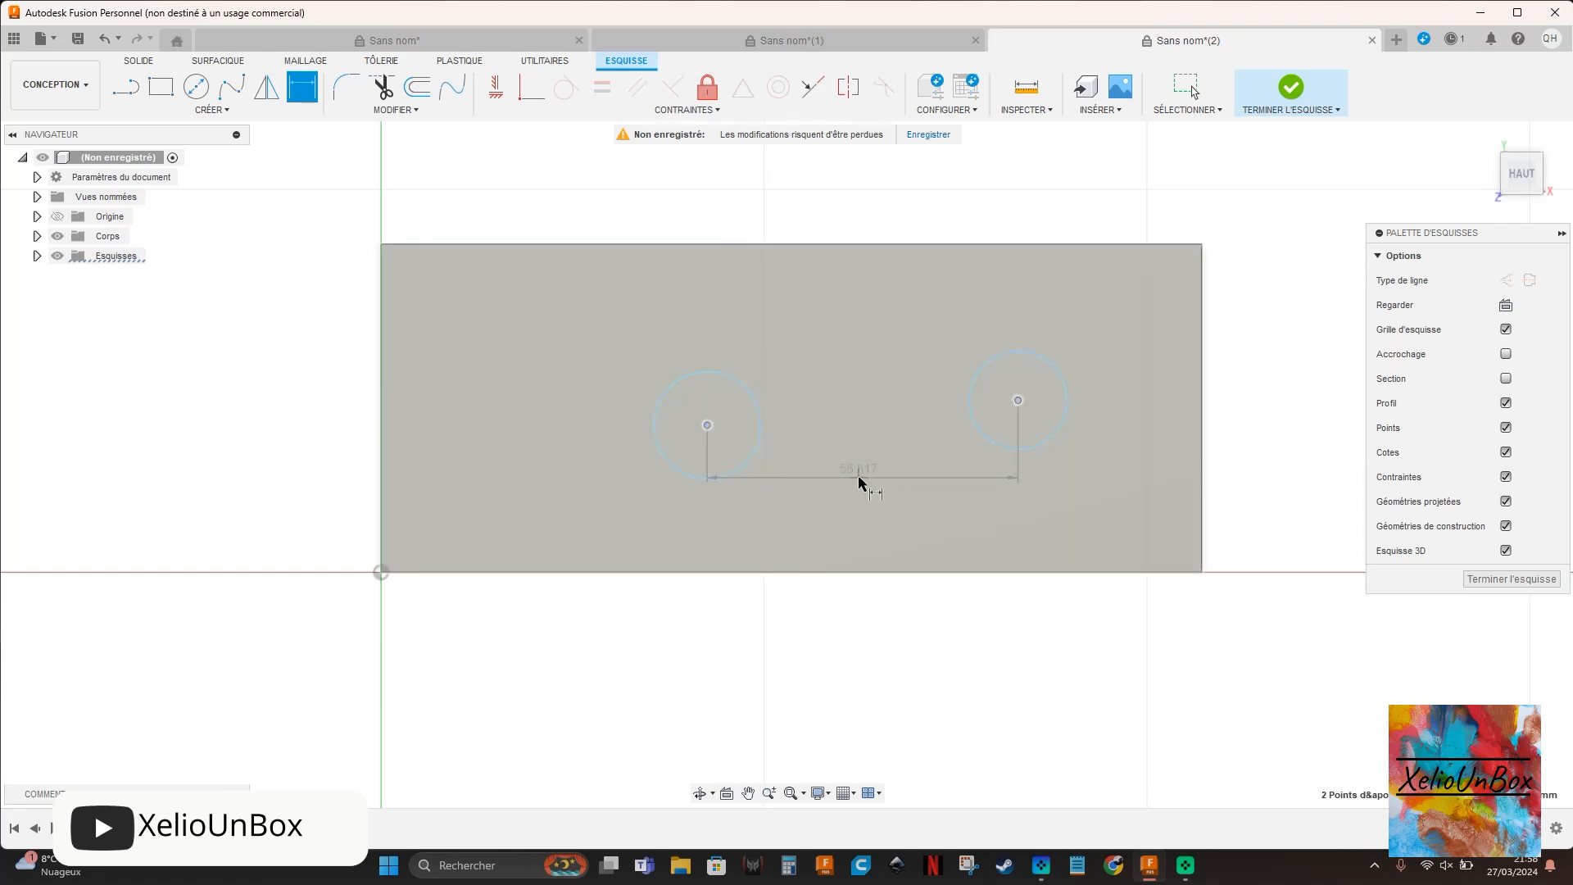
pyautogui.click(860, 478)
pyautogui.write('30')
pyautogui.press('Return')
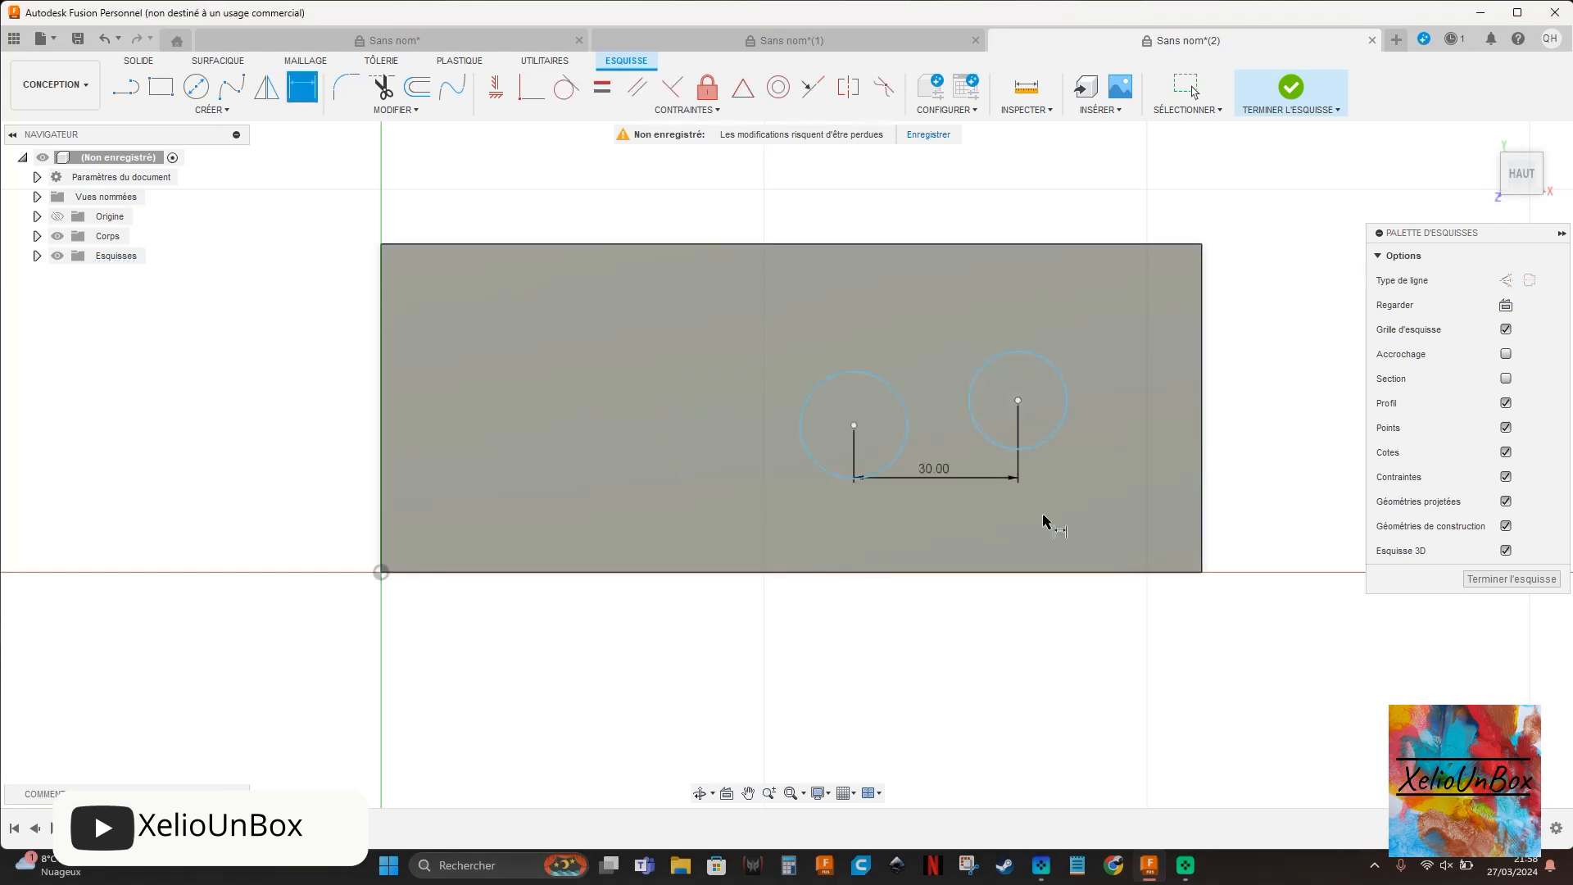
# - Dimension the right circle's centre 30 mm from the plate's upper long edge
pyautogui.click(1018, 402)
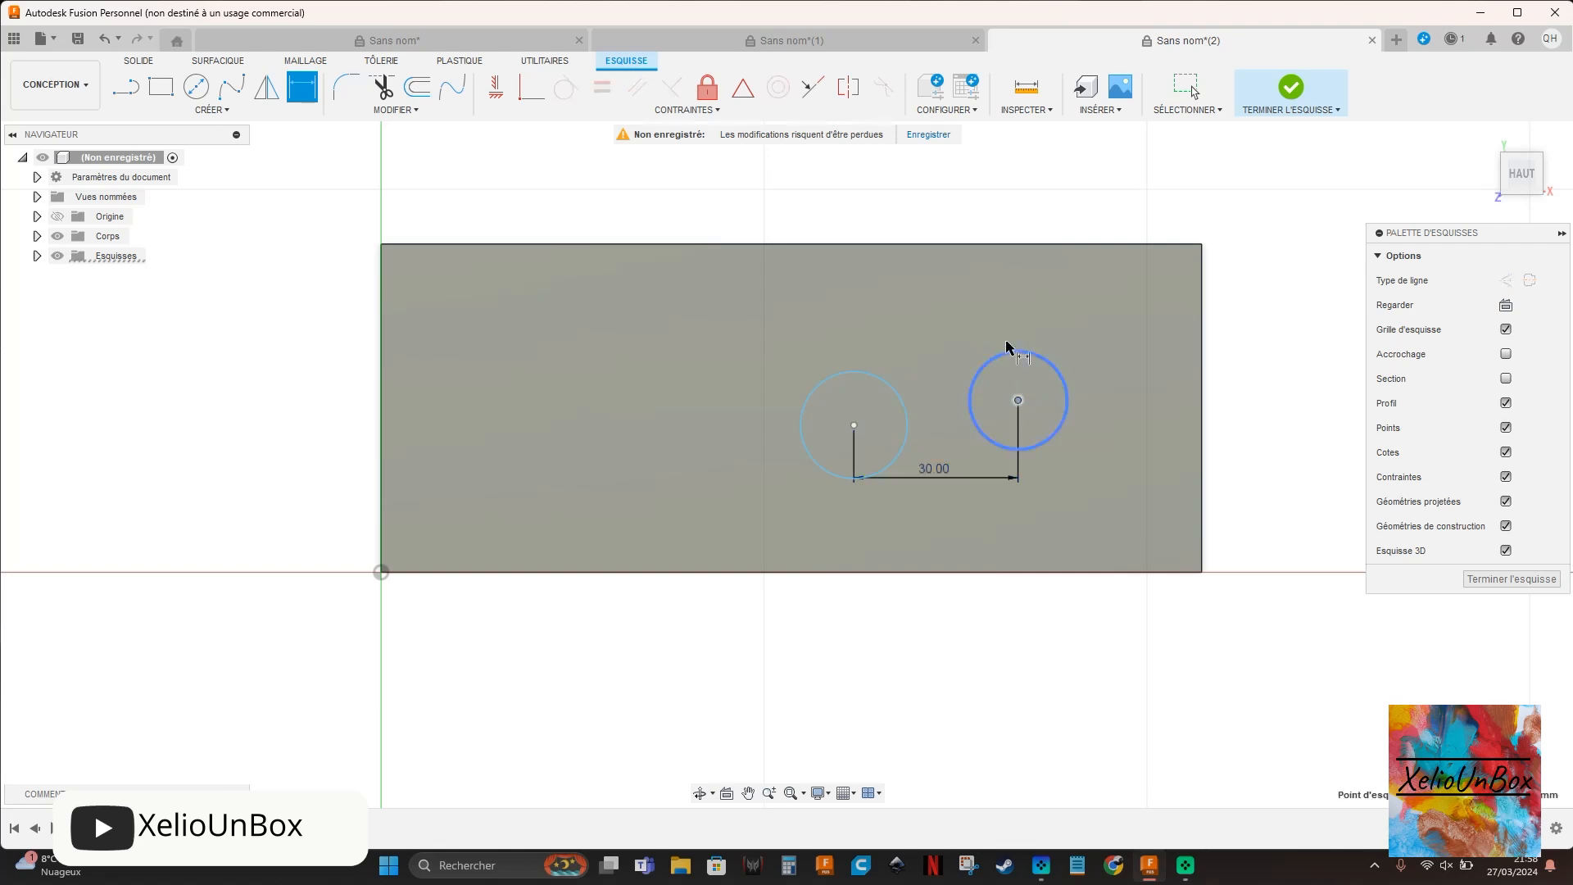
pyautogui.click(1024, 244)
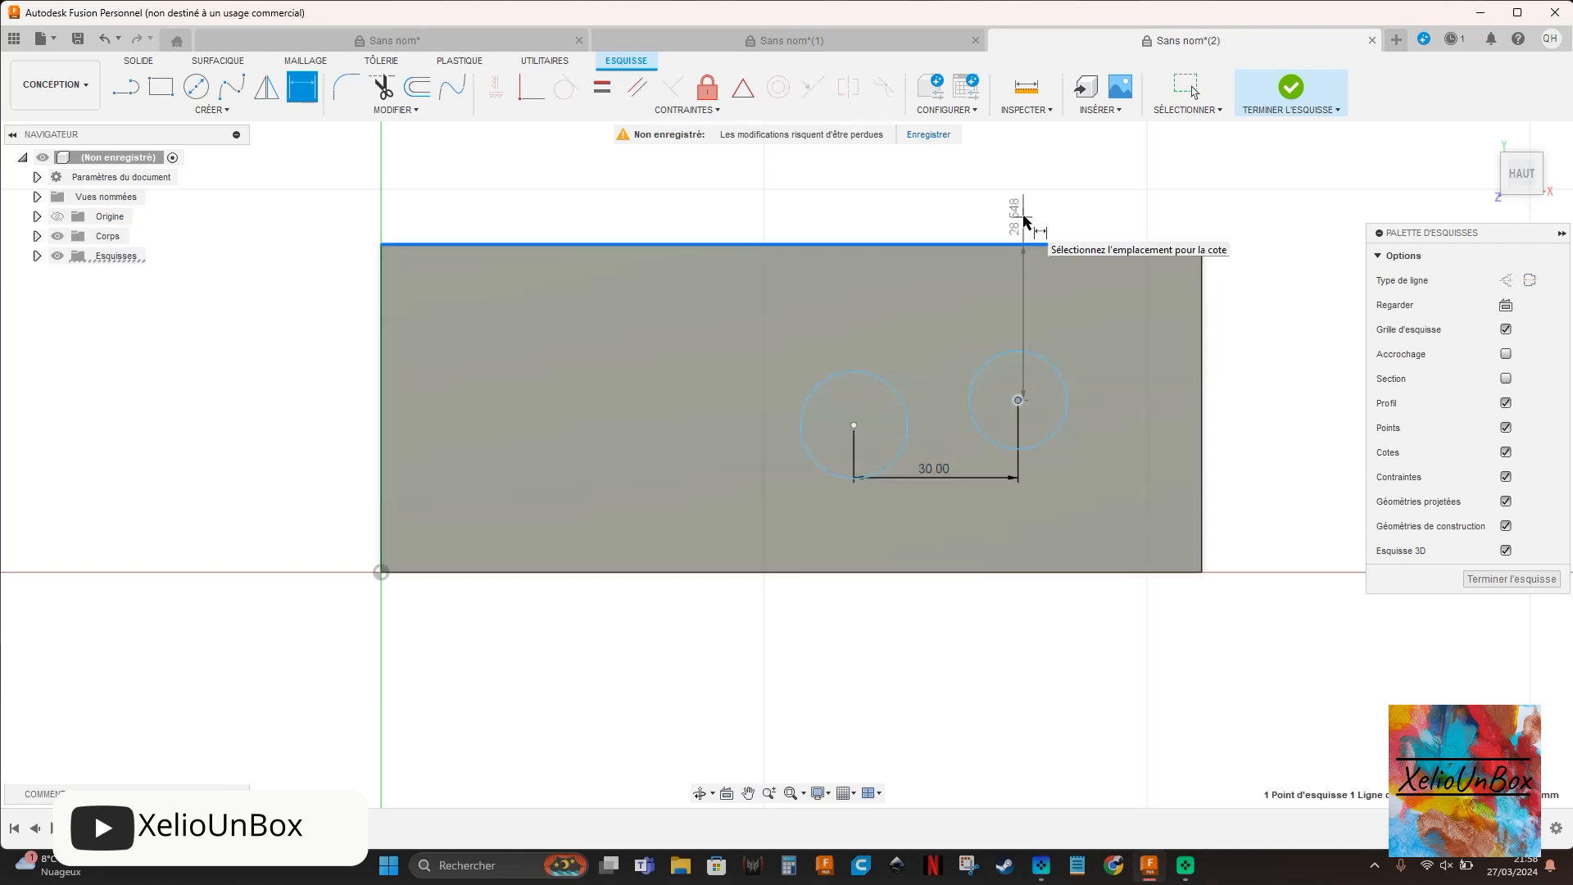
pyautogui.click(1034, 213)
pyautogui.write('30')
pyautogui.press('Return')
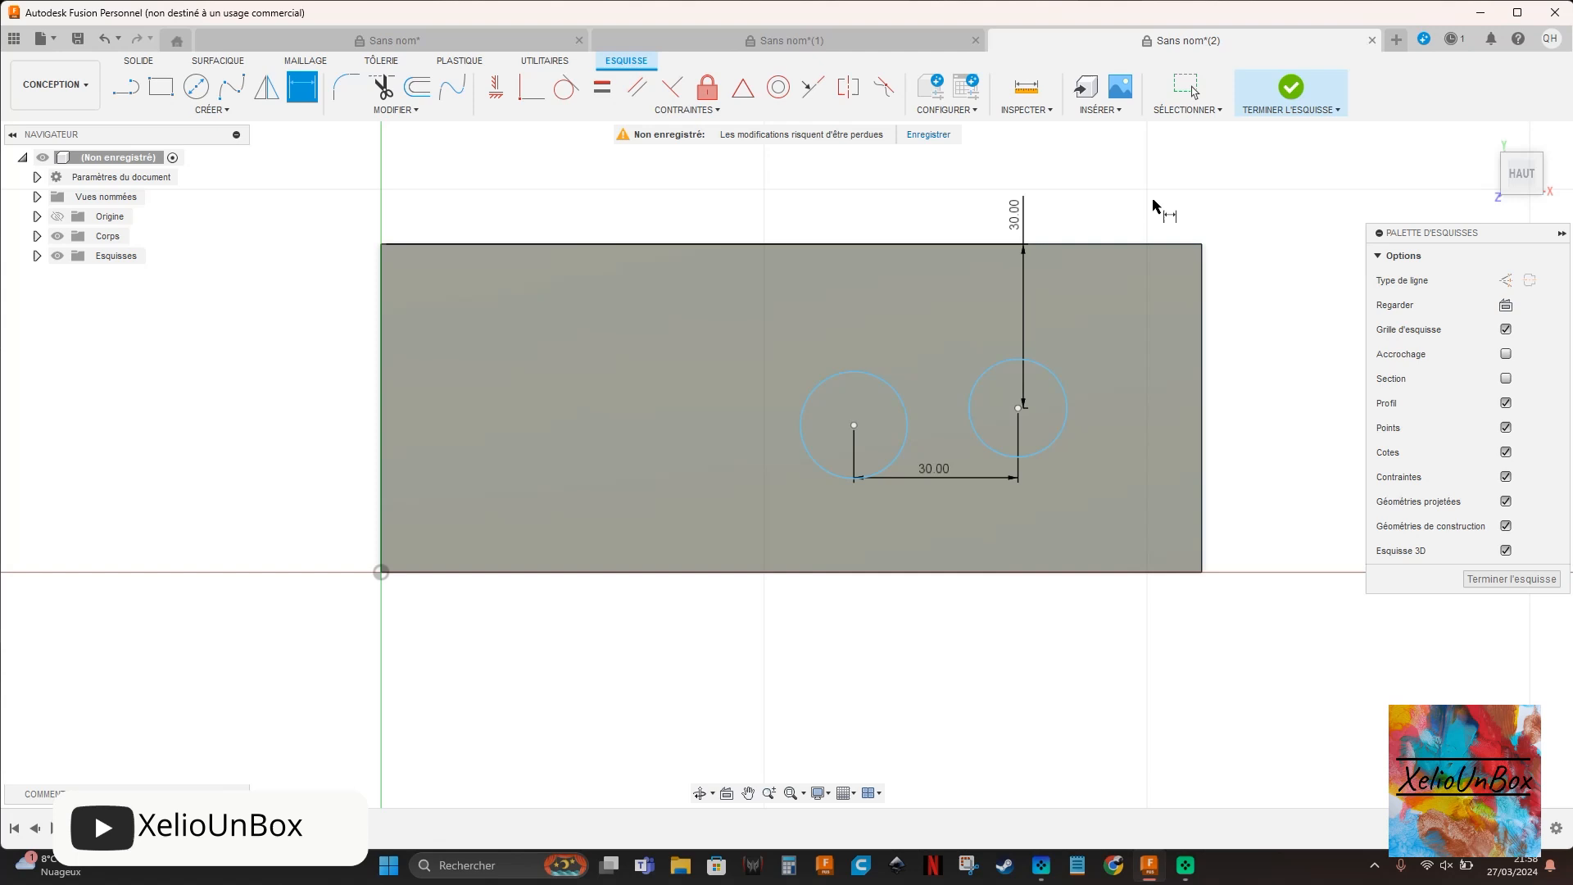
# - Dimension the left circle's centre 30 mm from the plate's upper long edge
pyautogui.click(854, 427)
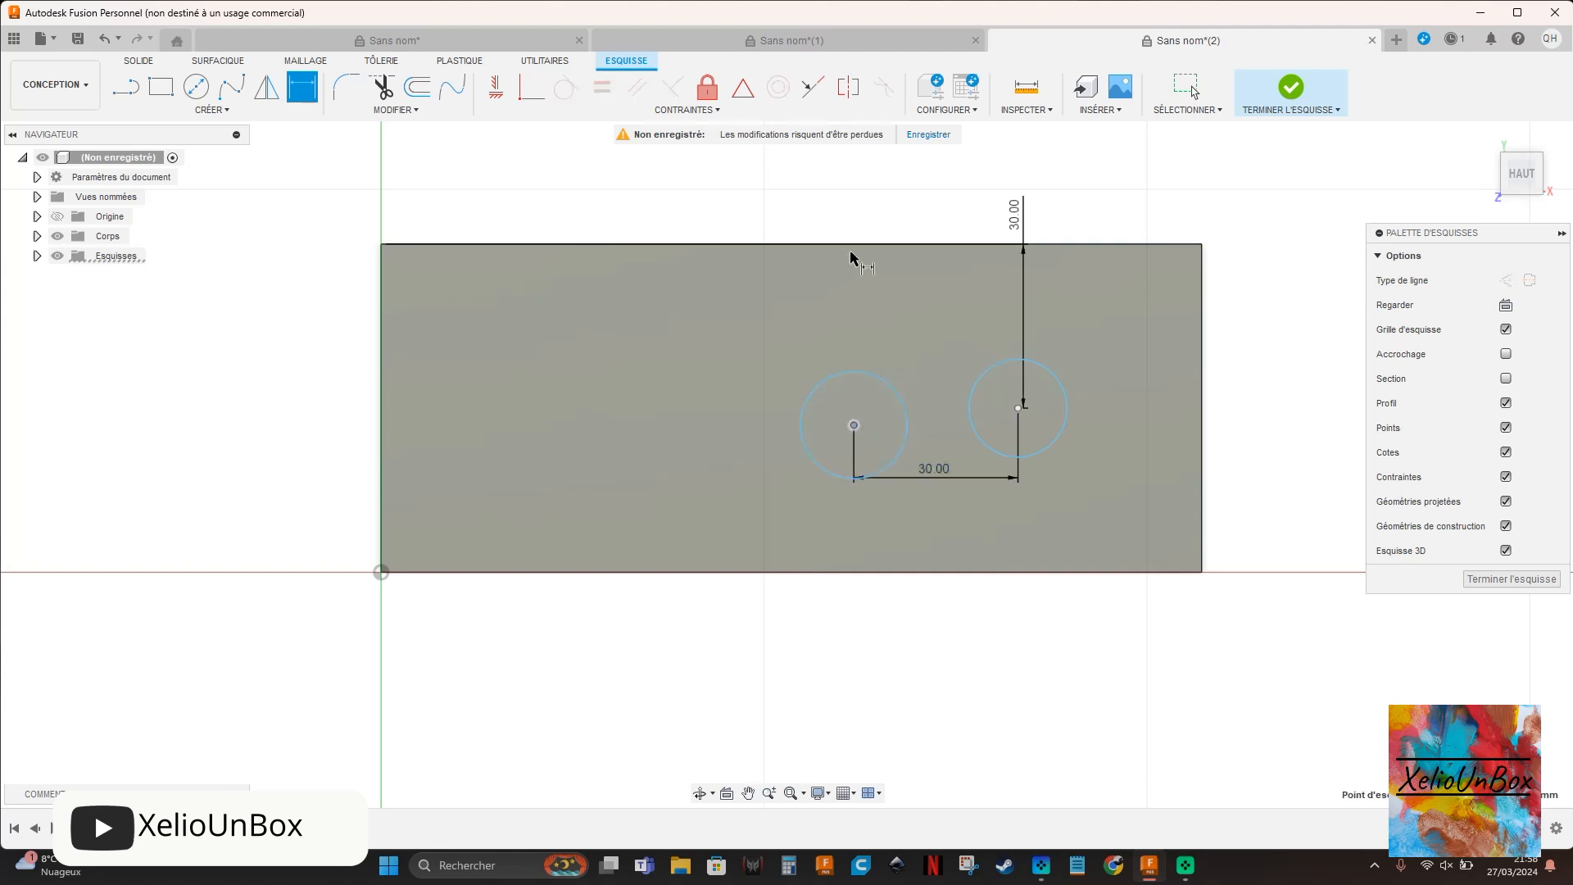
pyautogui.click(856, 244)
pyautogui.click(854, 211)
pyautogui.write('30')
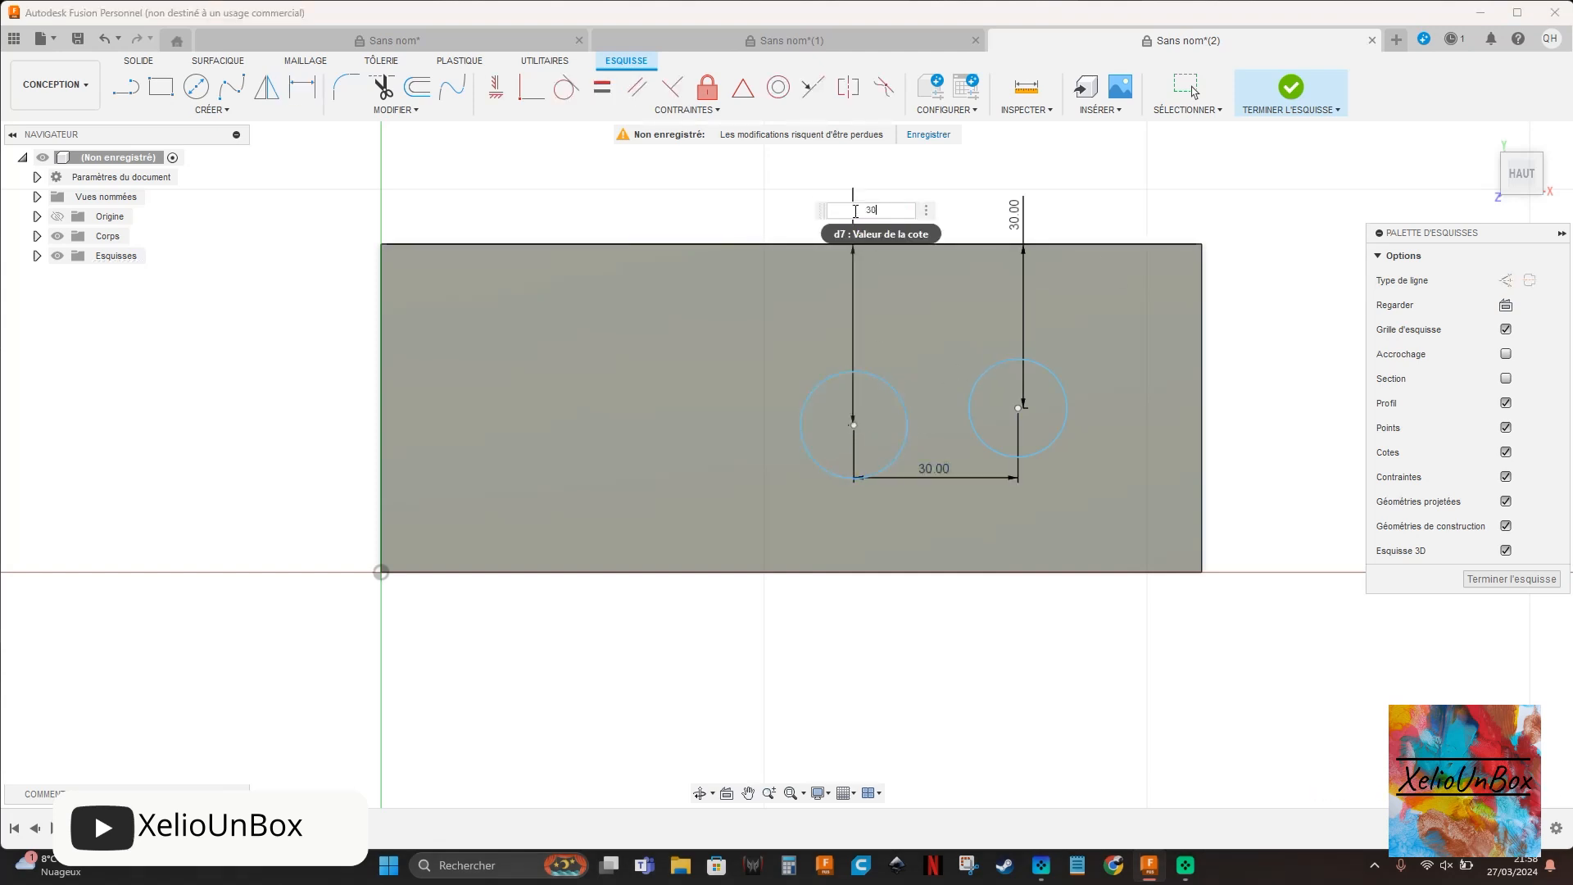
pyautogui.press('Return')
# - Dimension the left circle's centre 60 mm from the plate's left short edge
pyautogui.click(854, 408)
pyautogui.click(382, 413)
pyautogui.click(307, 407)
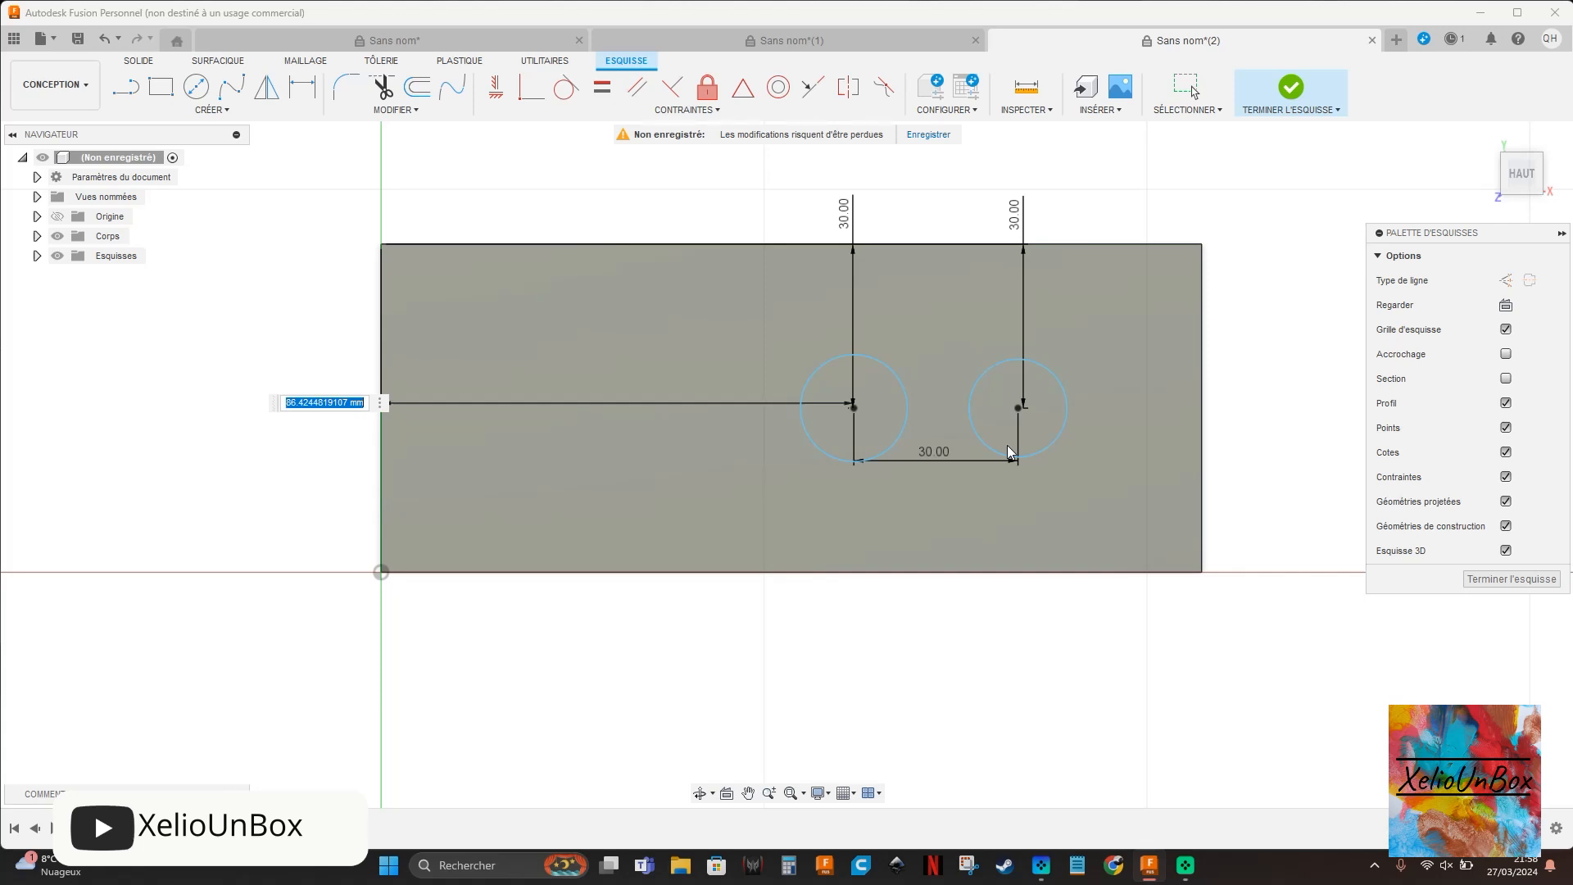
pyautogui.write('60')
pyautogui.press('Return')
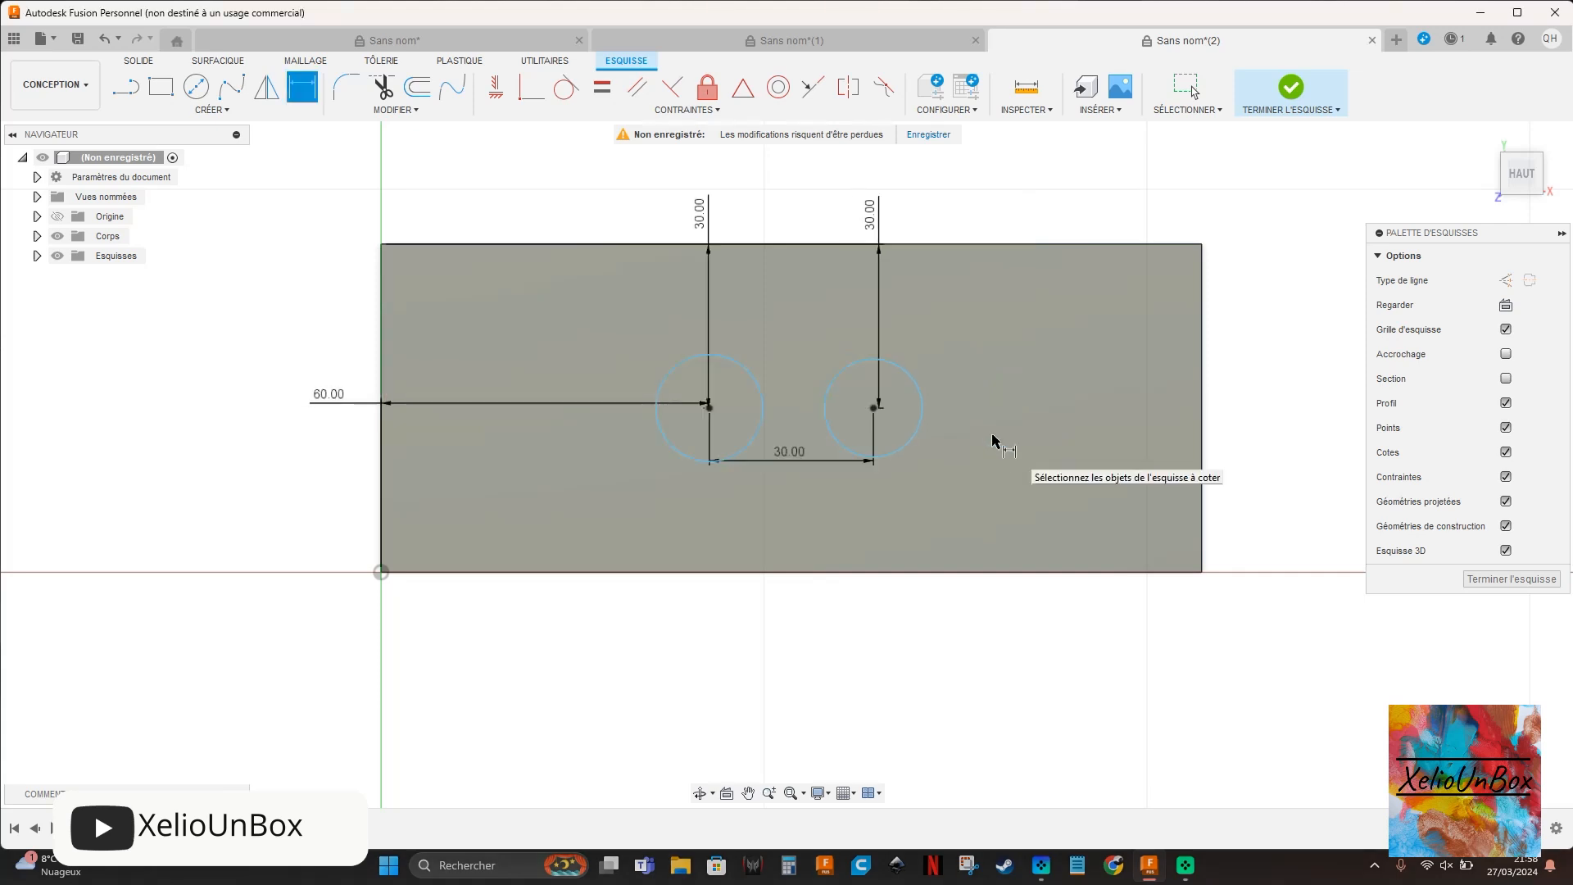
pyautogui.click(874, 408)
pyautogui.click(1202, 414)
pyautogui.press('Escape')
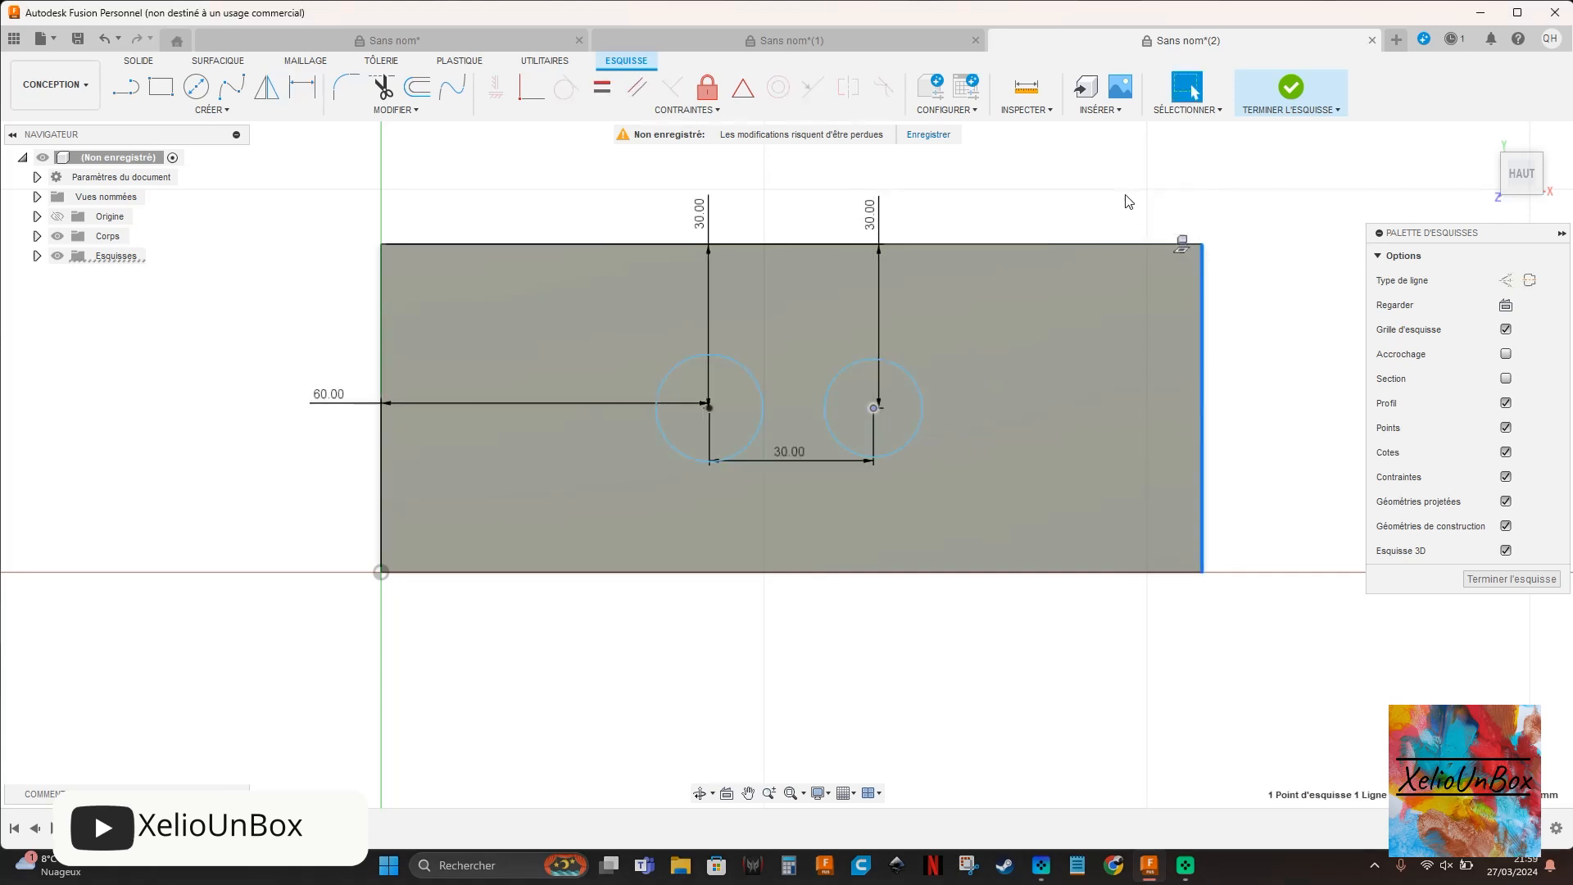
pyautogui.click(301, 86)
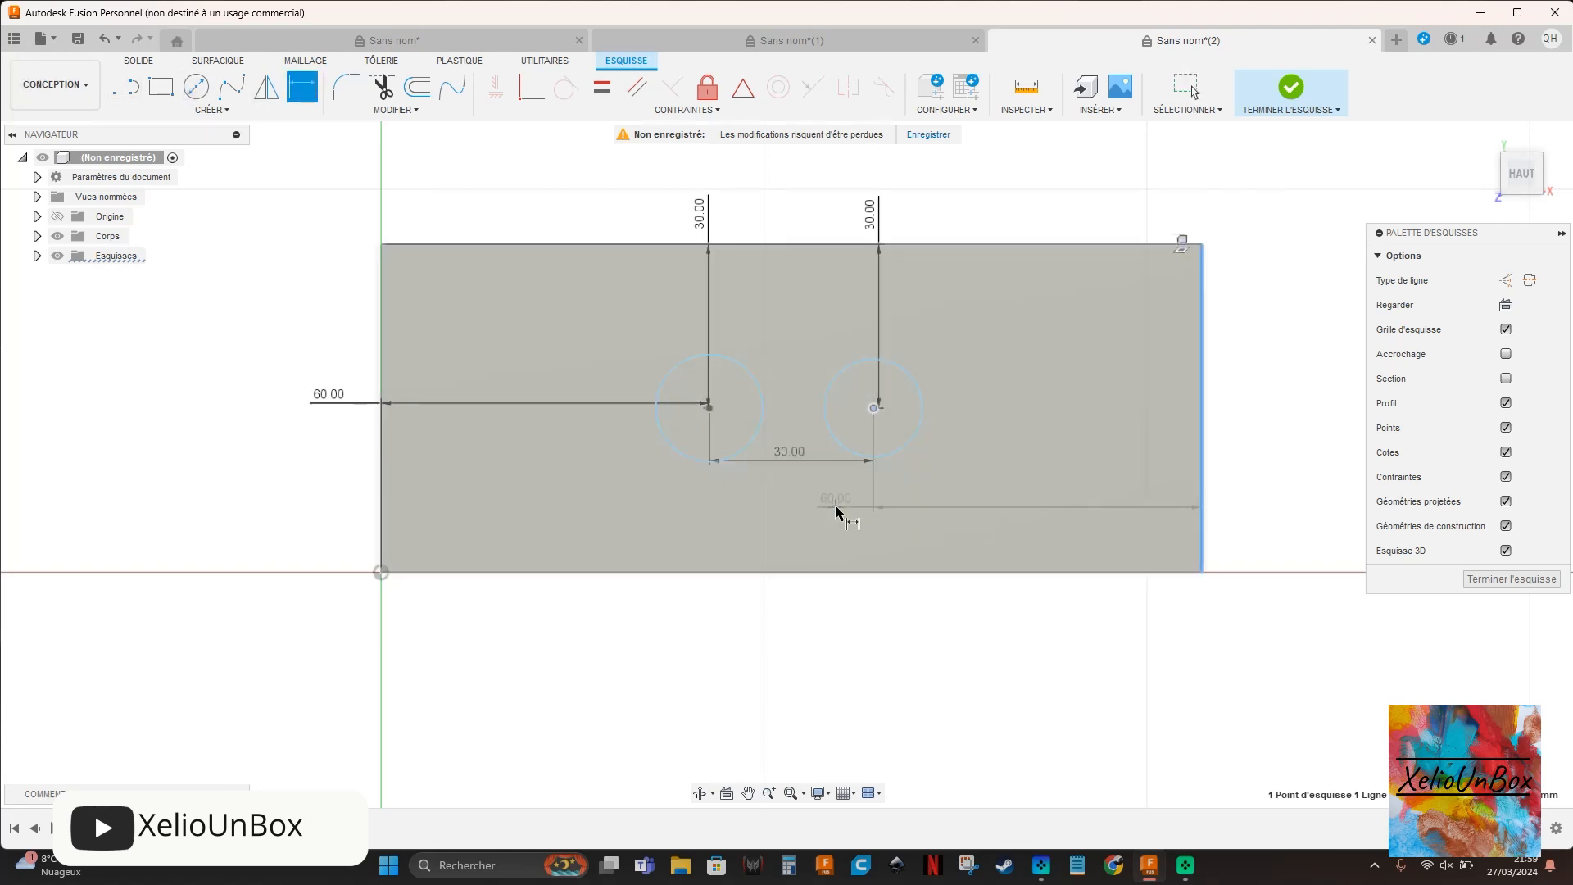
pyautogui.press('Escape')
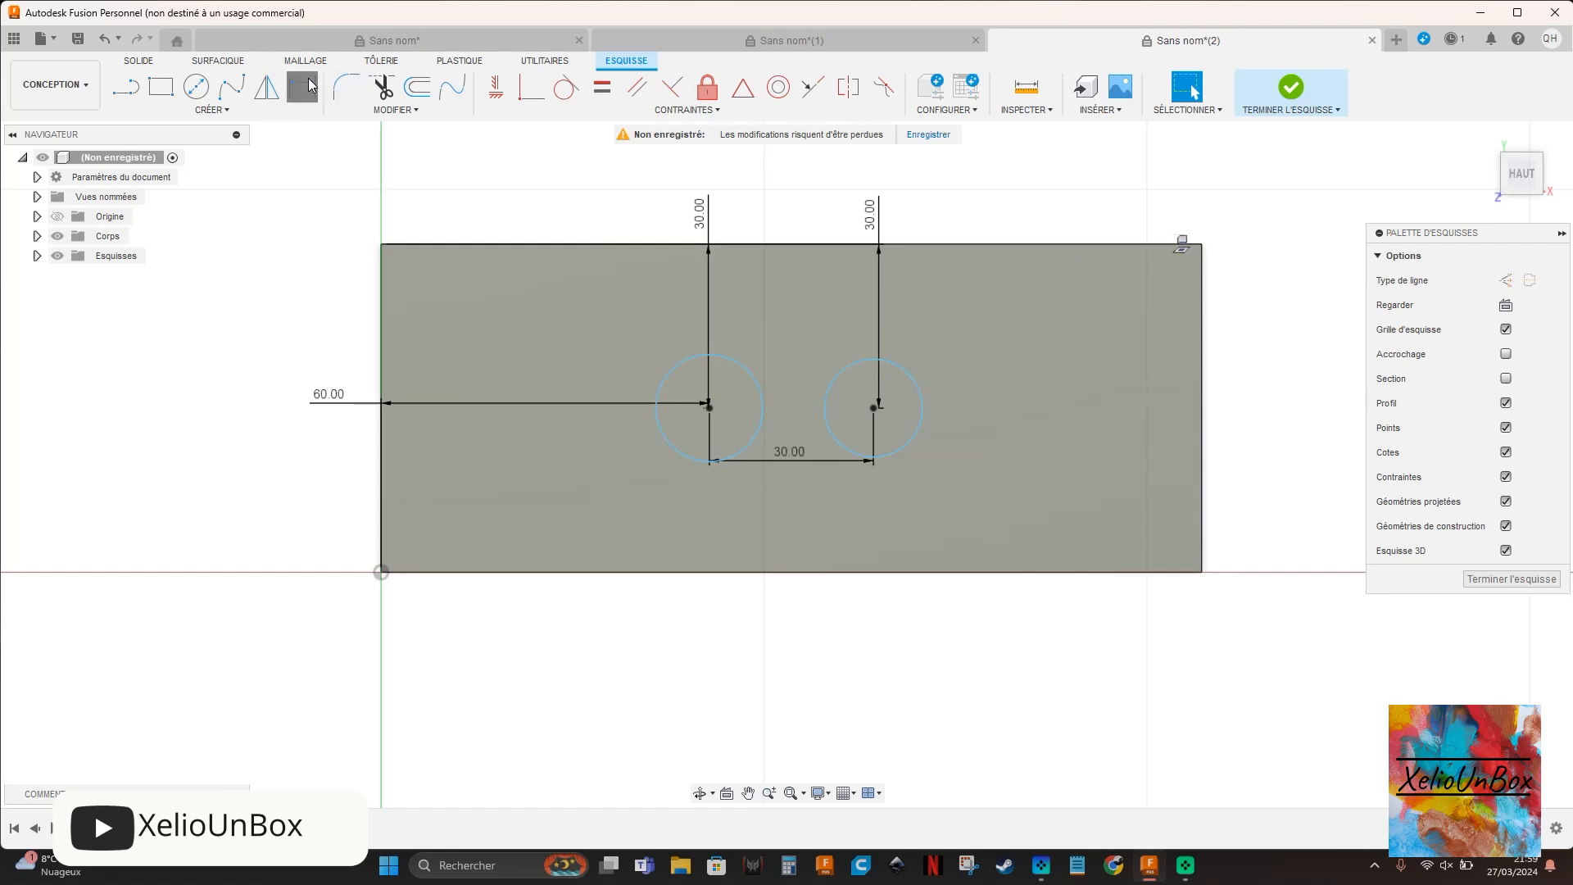
# - Set the diameter of both sketched circles to 6.5 mm
pyautogui.click(662, 417)
pyautogui.click(613, 479)
pyautogui.write('6.5')
pyautogui.press('Return')
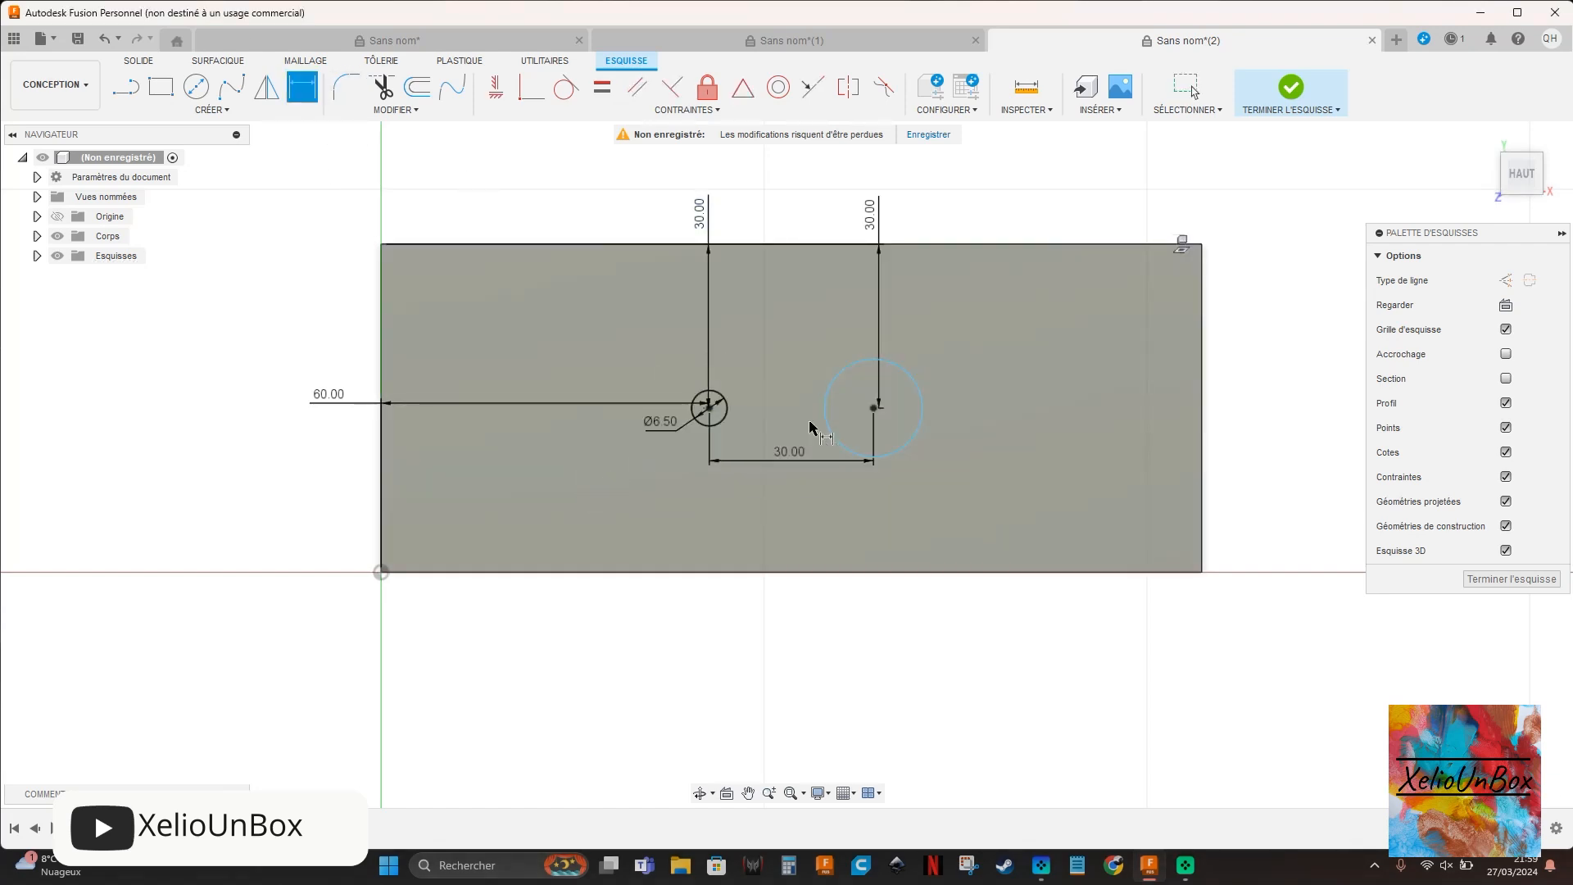
pyautogui.click(833, 434)
pyautogui.click(820, 378)
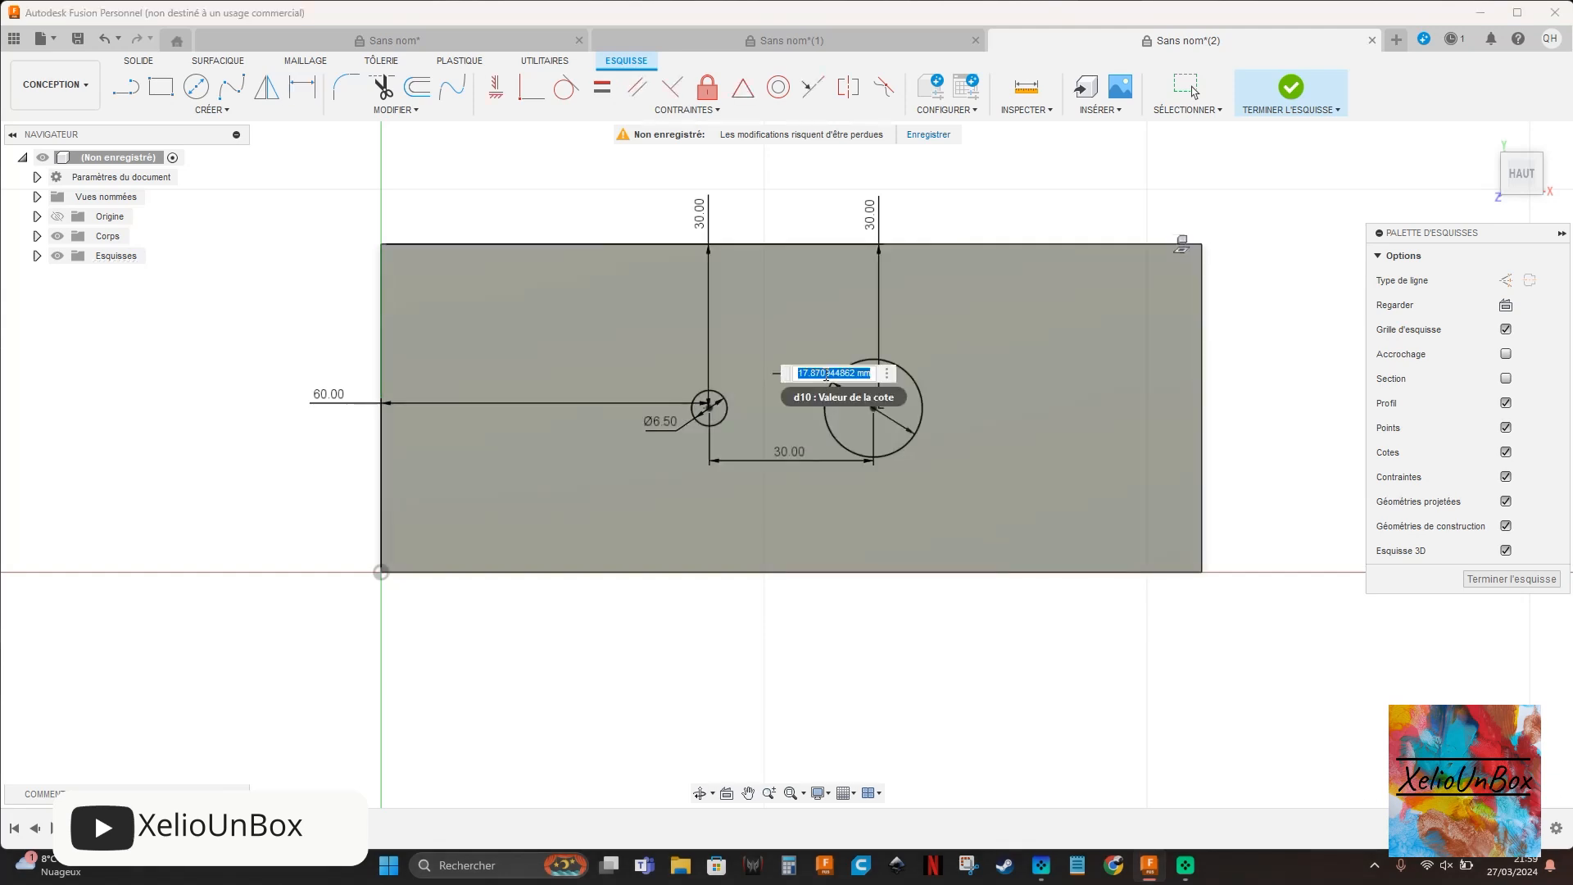
pyautogui.write('6.5')
pyautogui.press('Return')
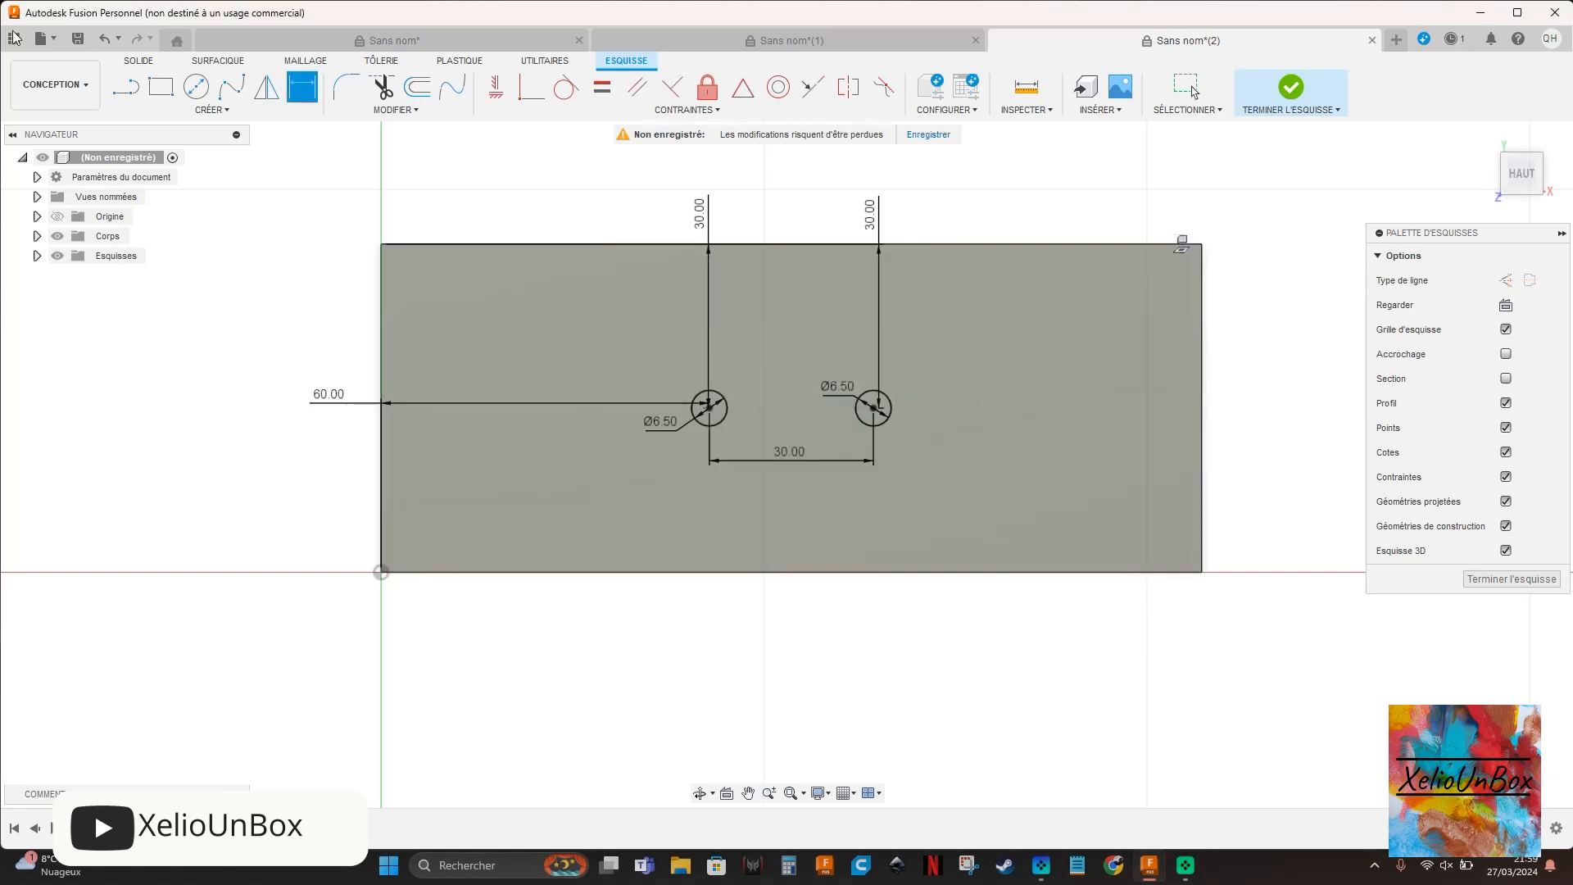
# - Extrude both circles -20 mm as a cut through the plate's thickness
pyautogui.click(138, 60)
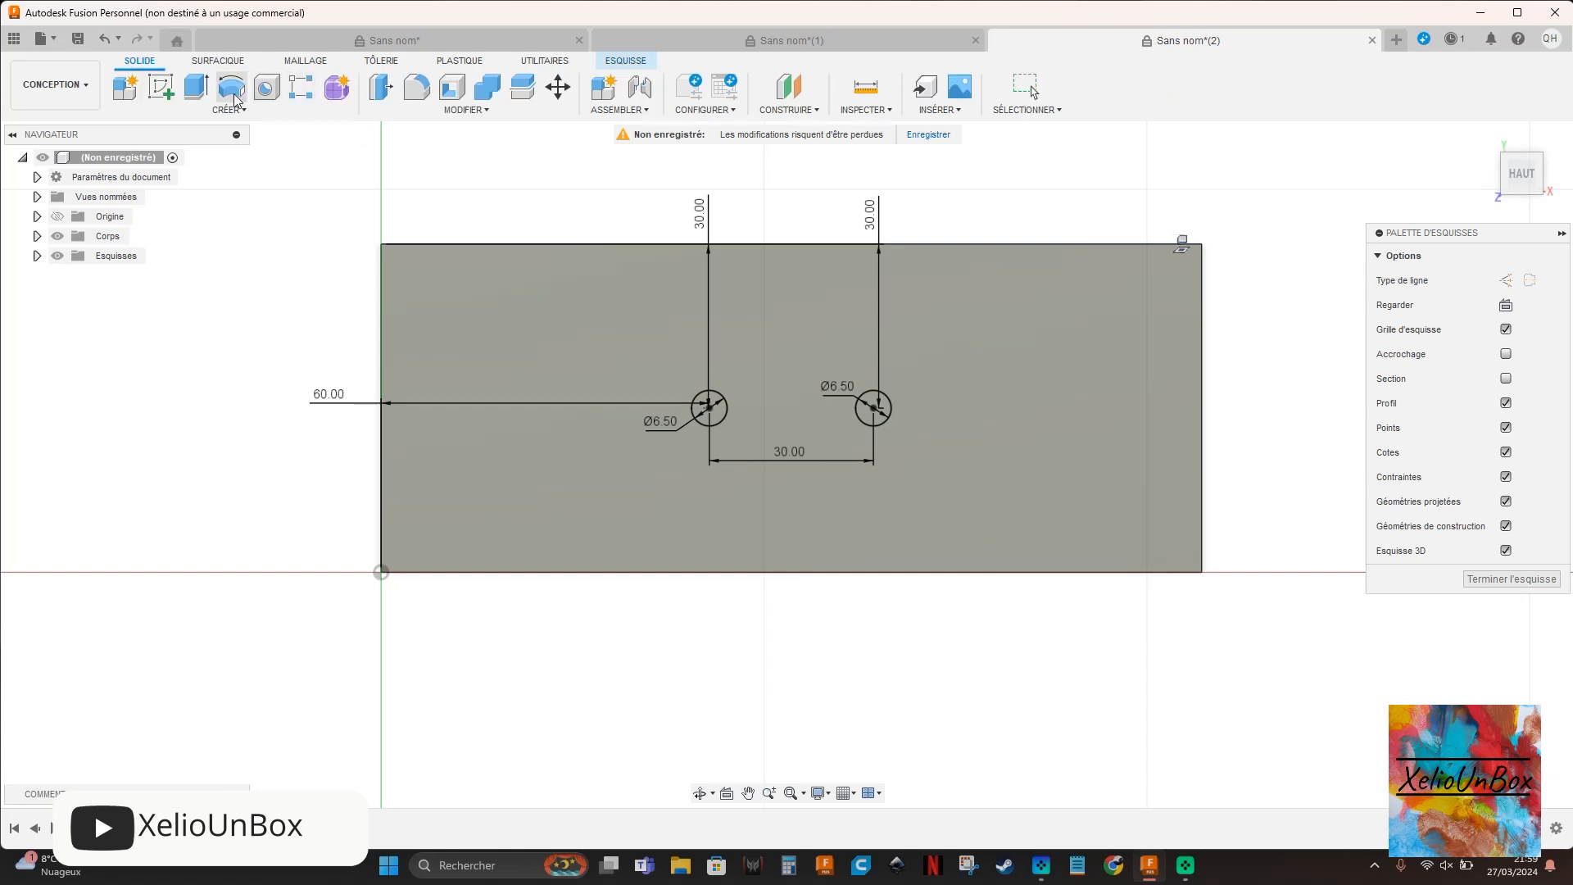
pyautogui.click(196, 86)
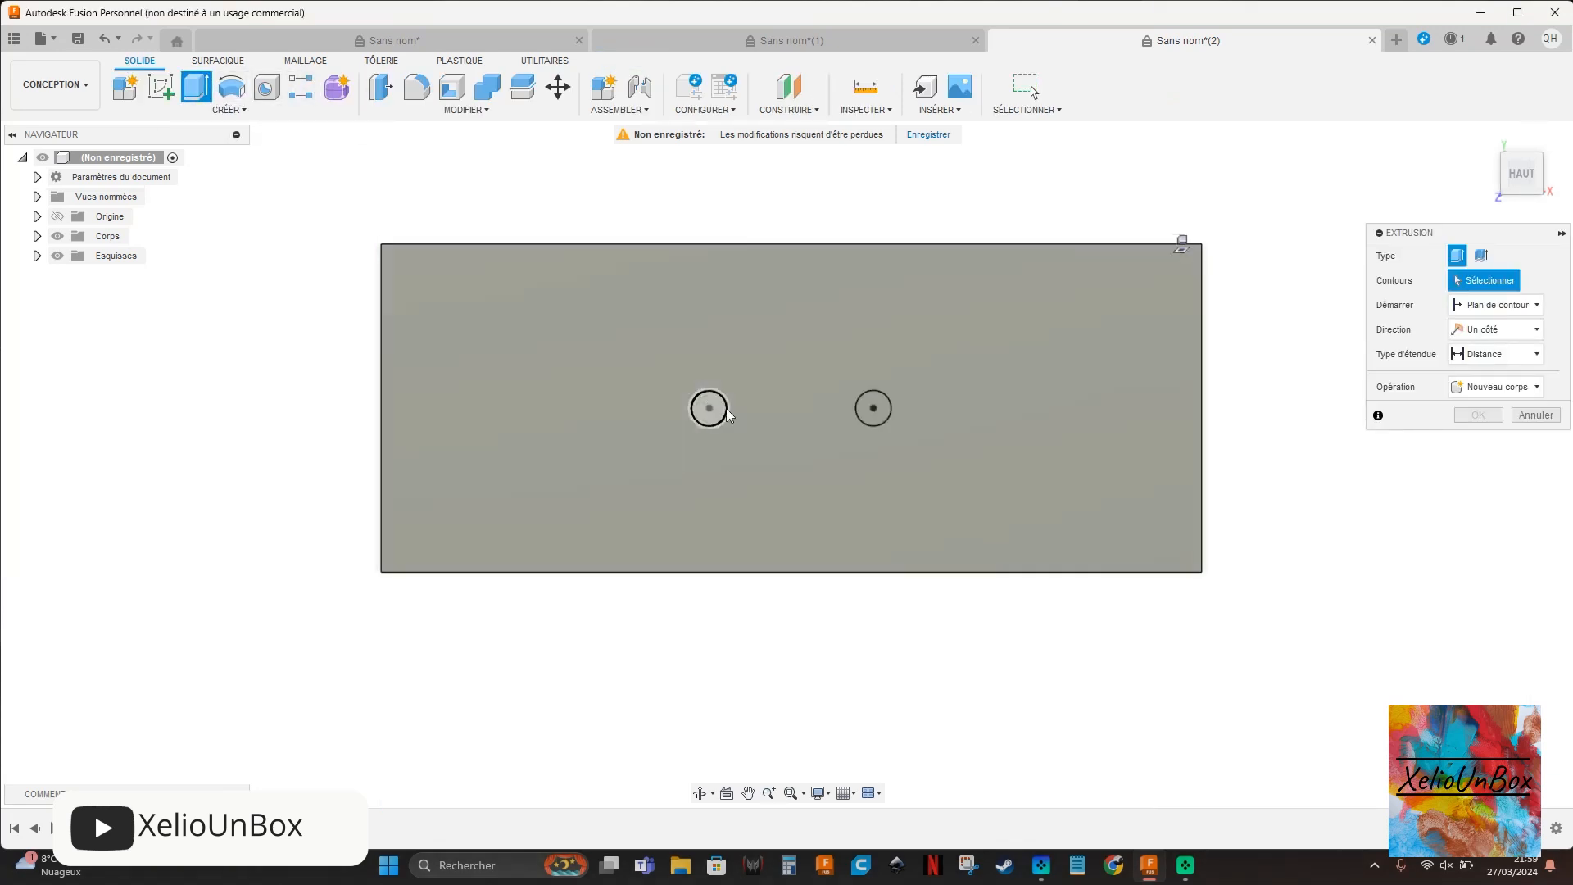
pyautogui.click(708, 408)
pyautogui.click(871, 406)
pyautogui.click(1530, 161)
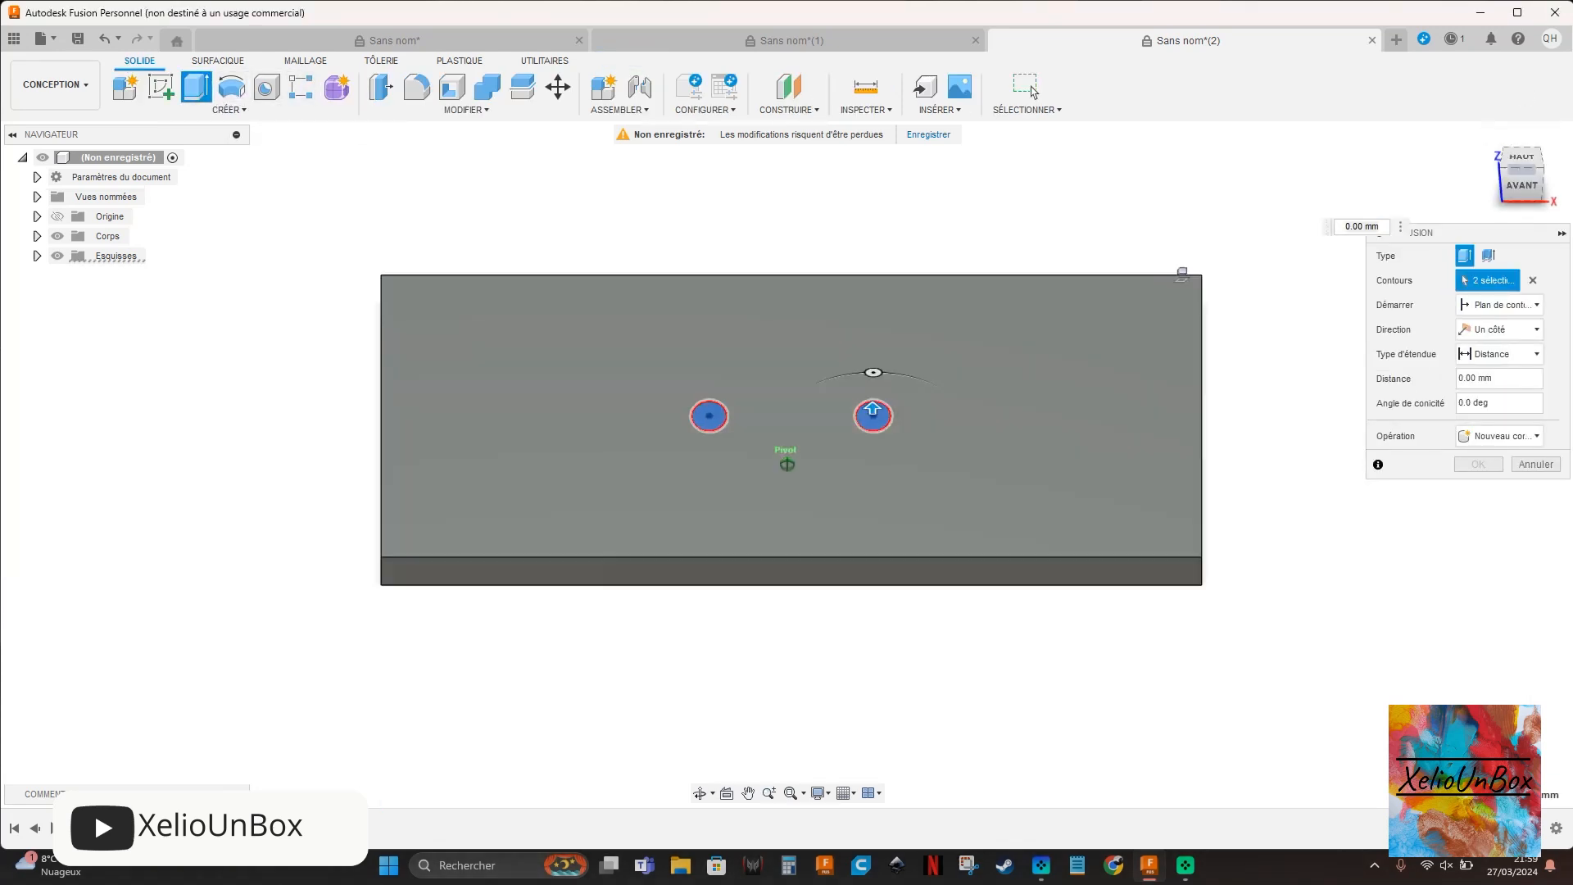
pyautogui.moveTo(873, 447); pyautogui.dragTo(899, 568)
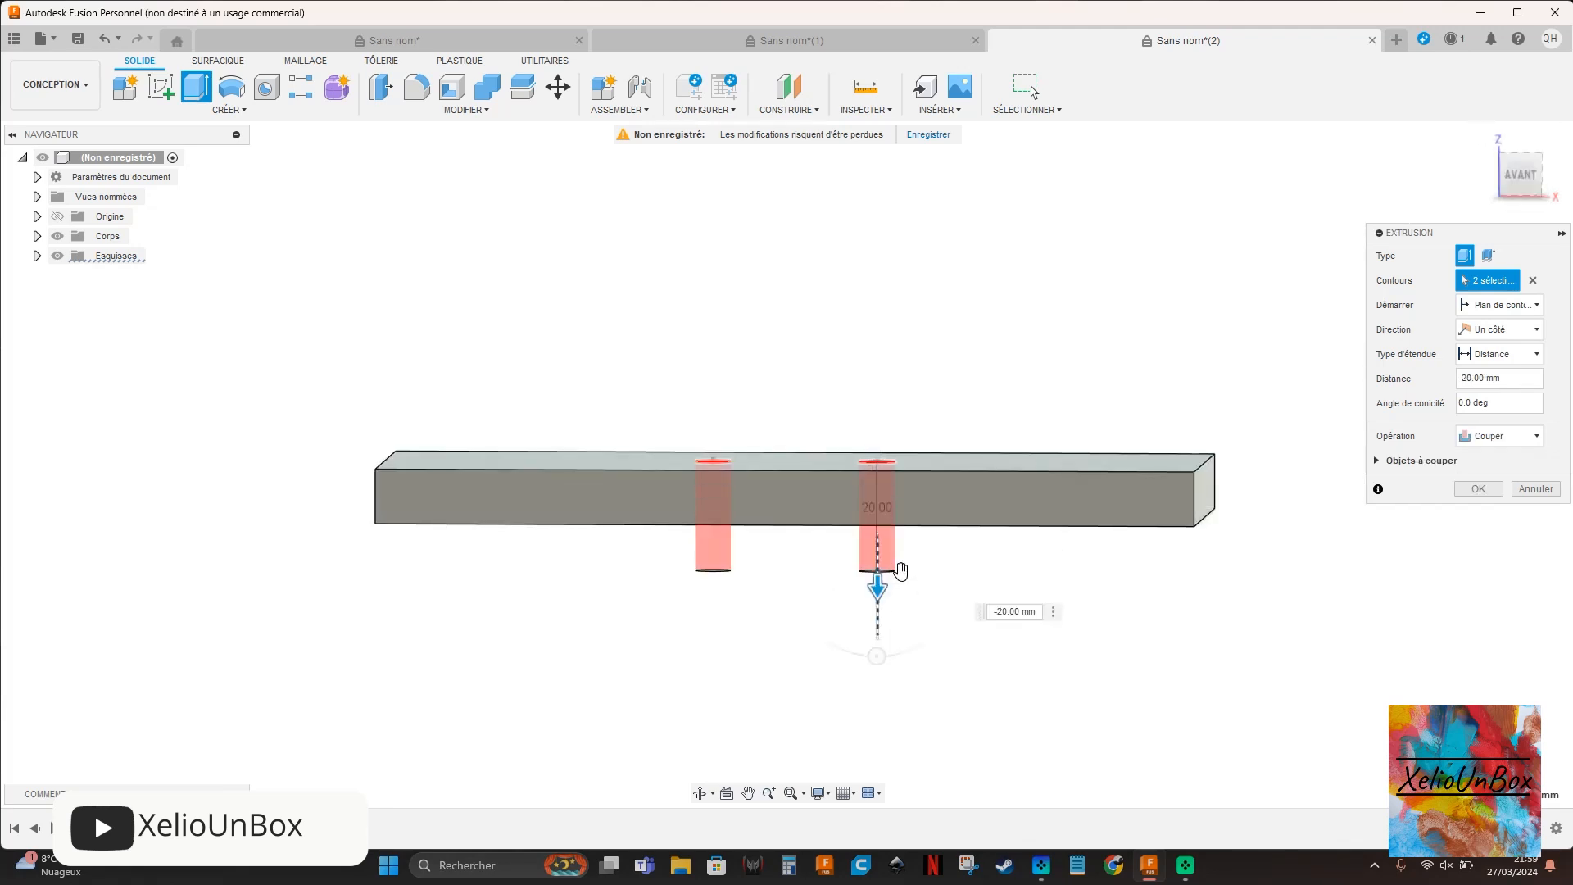
pyautogui.press('Return')
pyautogui.click(1516, 194)
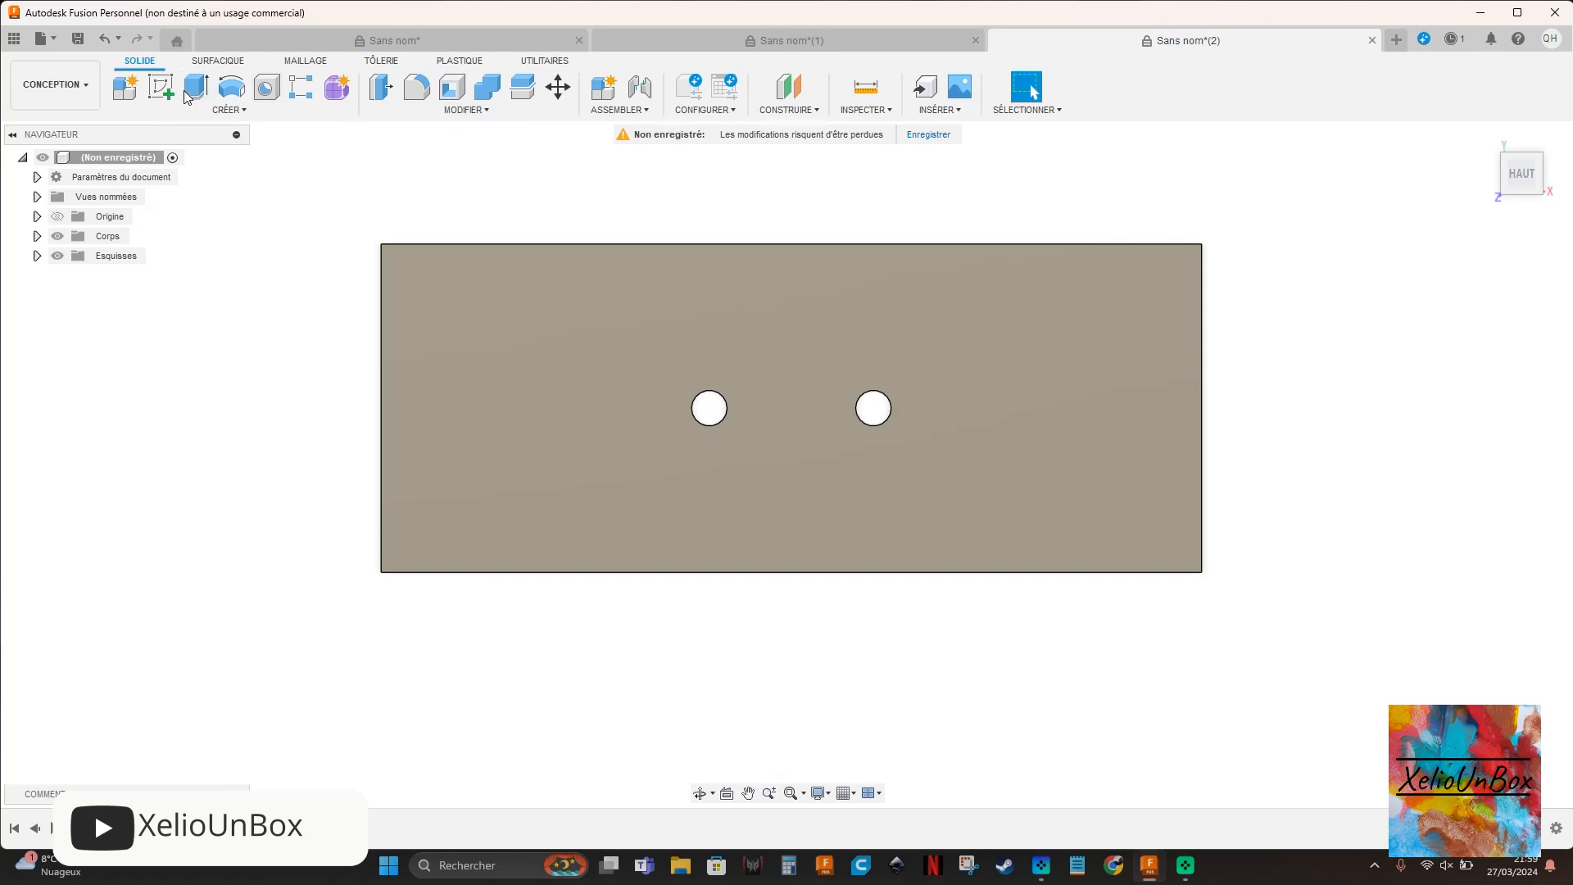
# - Chamfer the upper edges of both holes with an equal distance of 5 mm
pyautogui.press('h')
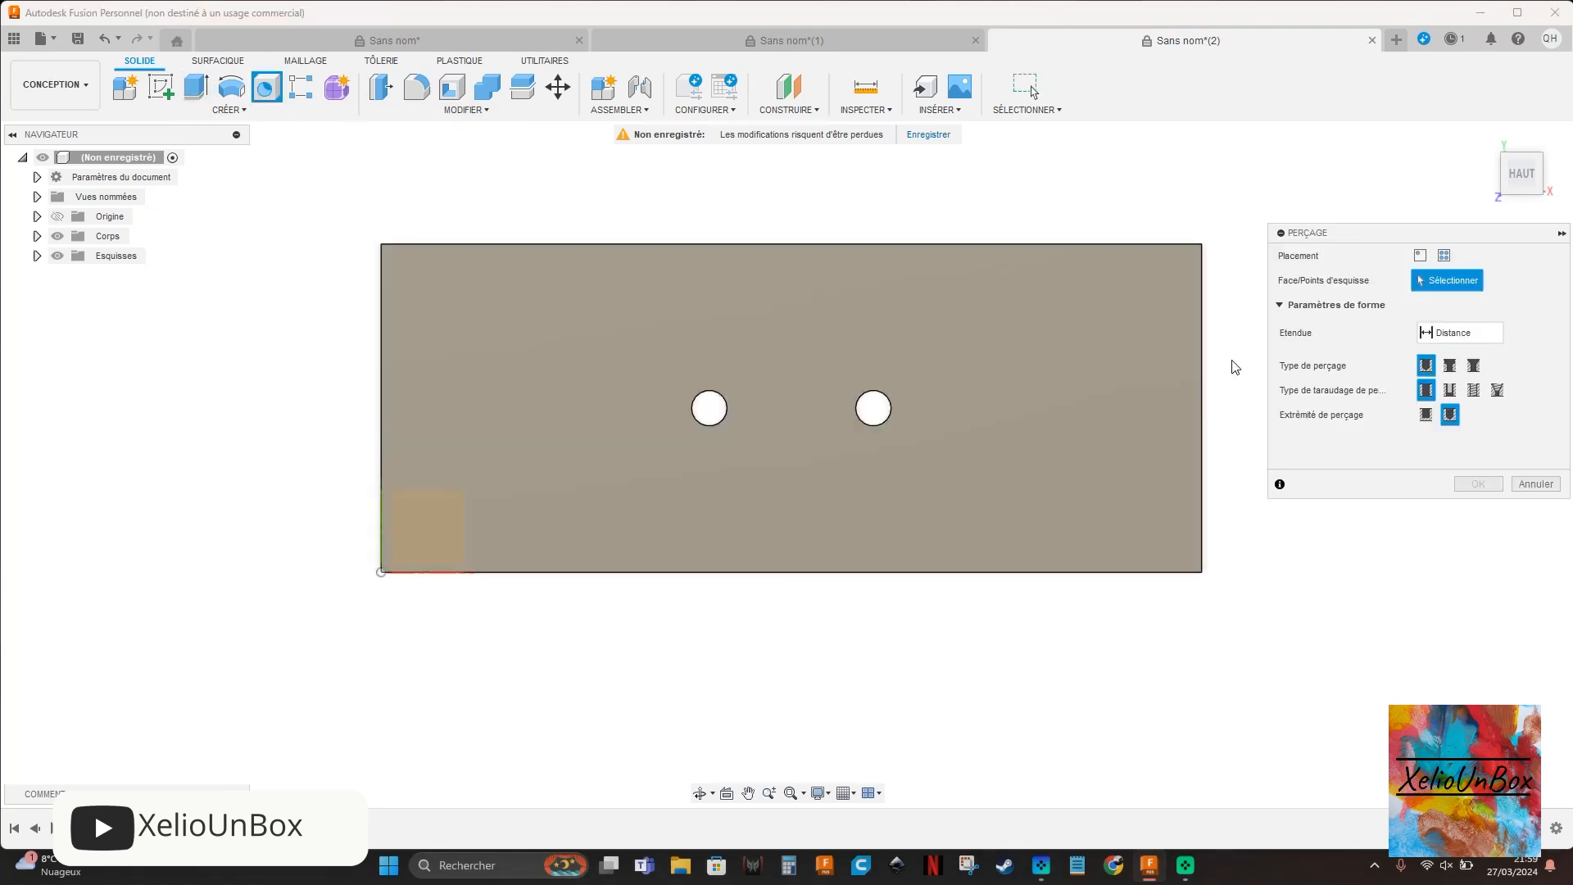
pyautogui.press('Escape')
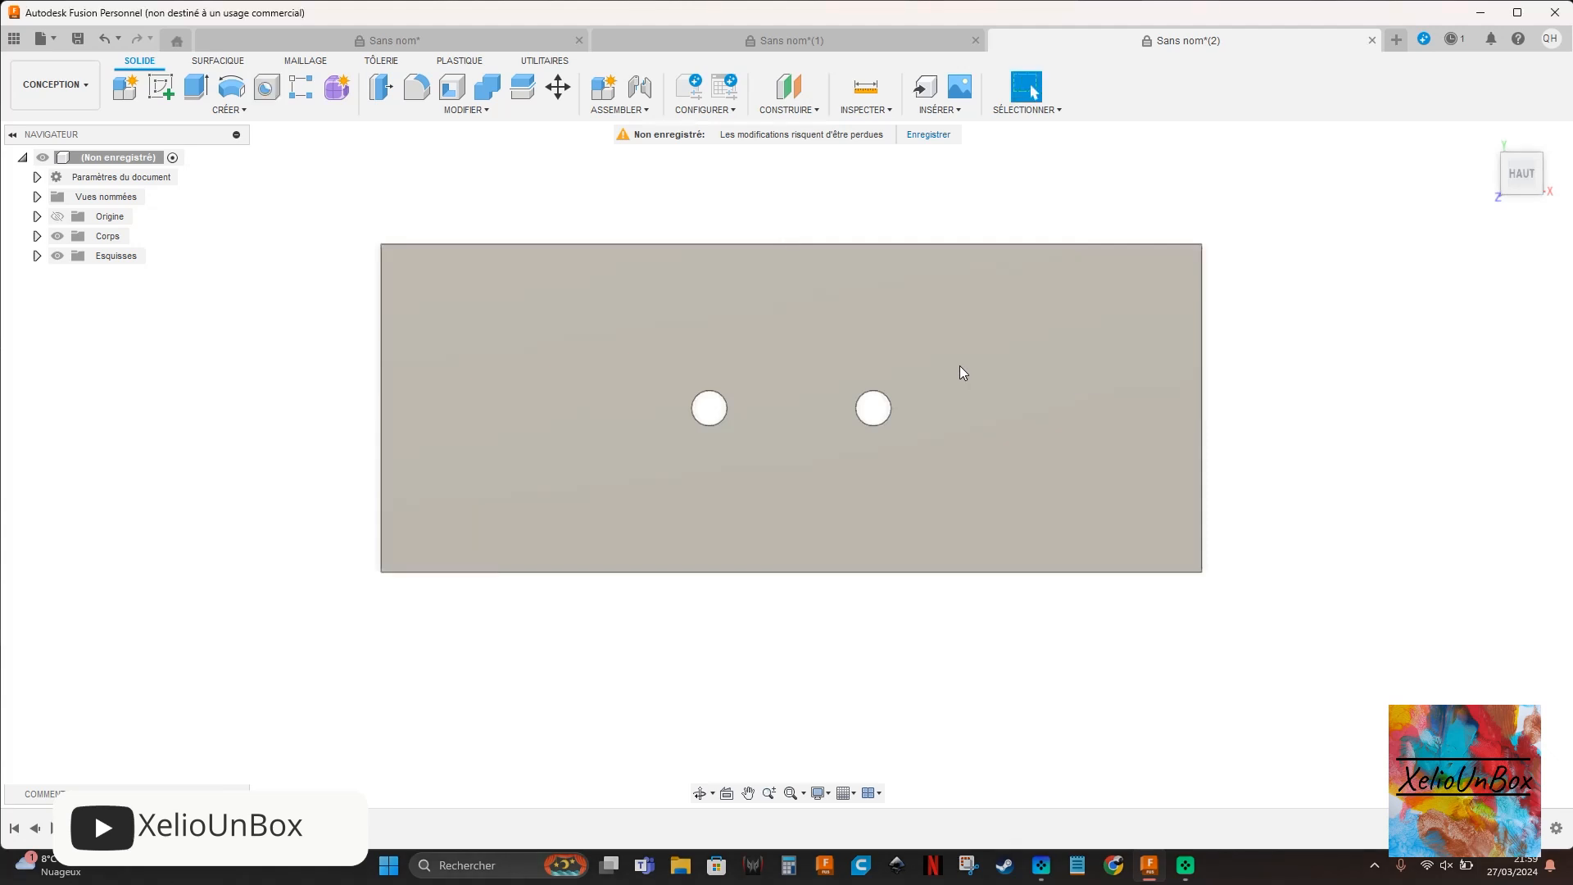
pyautogui.press('c')
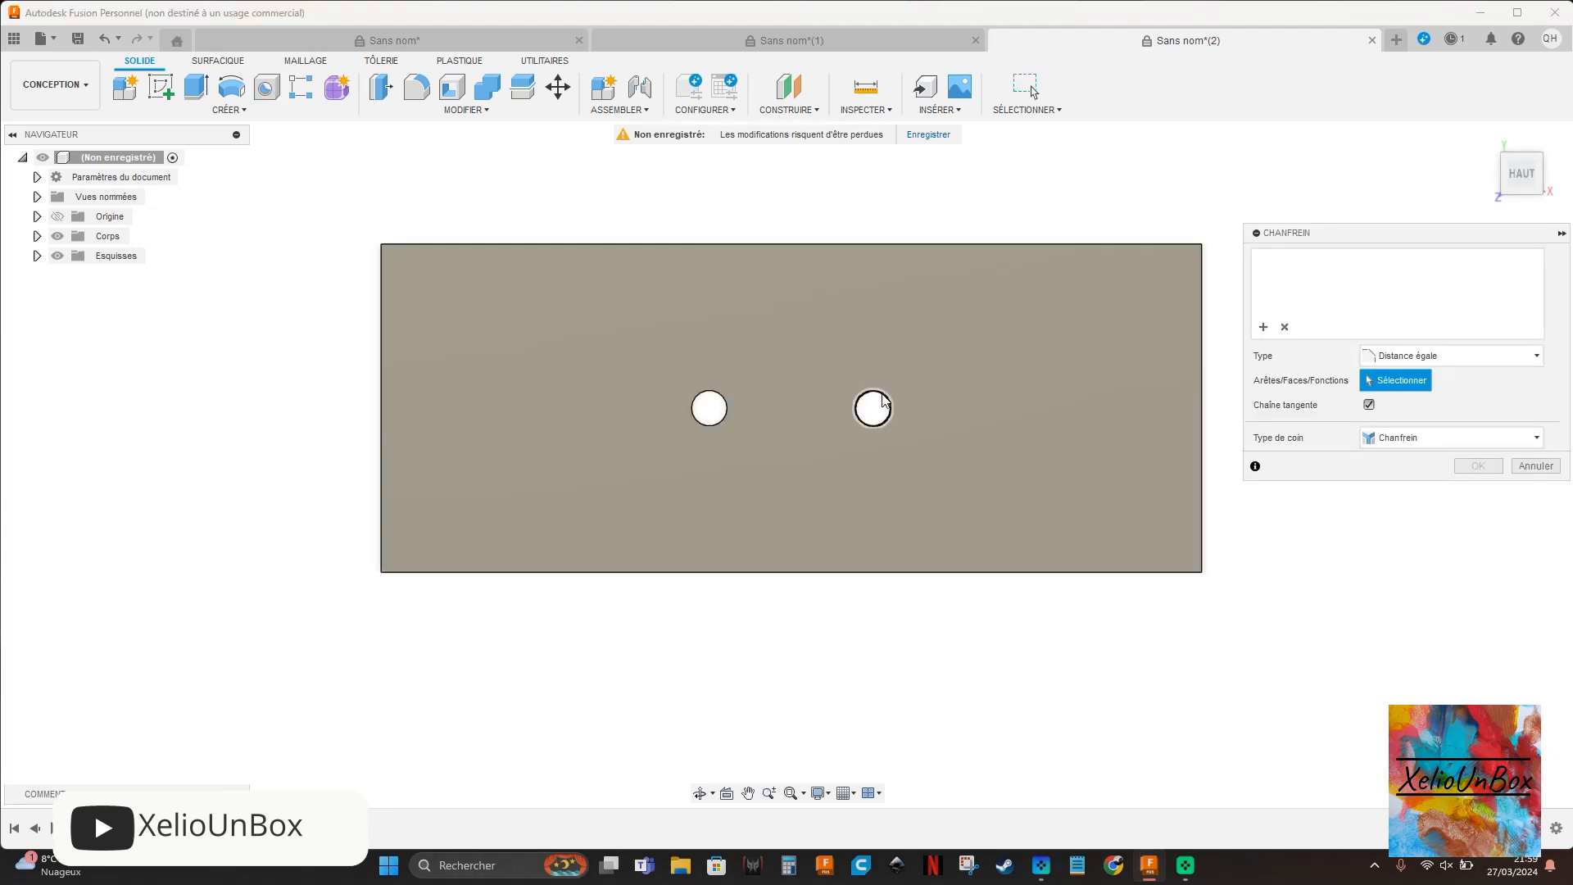
pyautogui.click(888, 401)
pyautogui.click(738, 400)
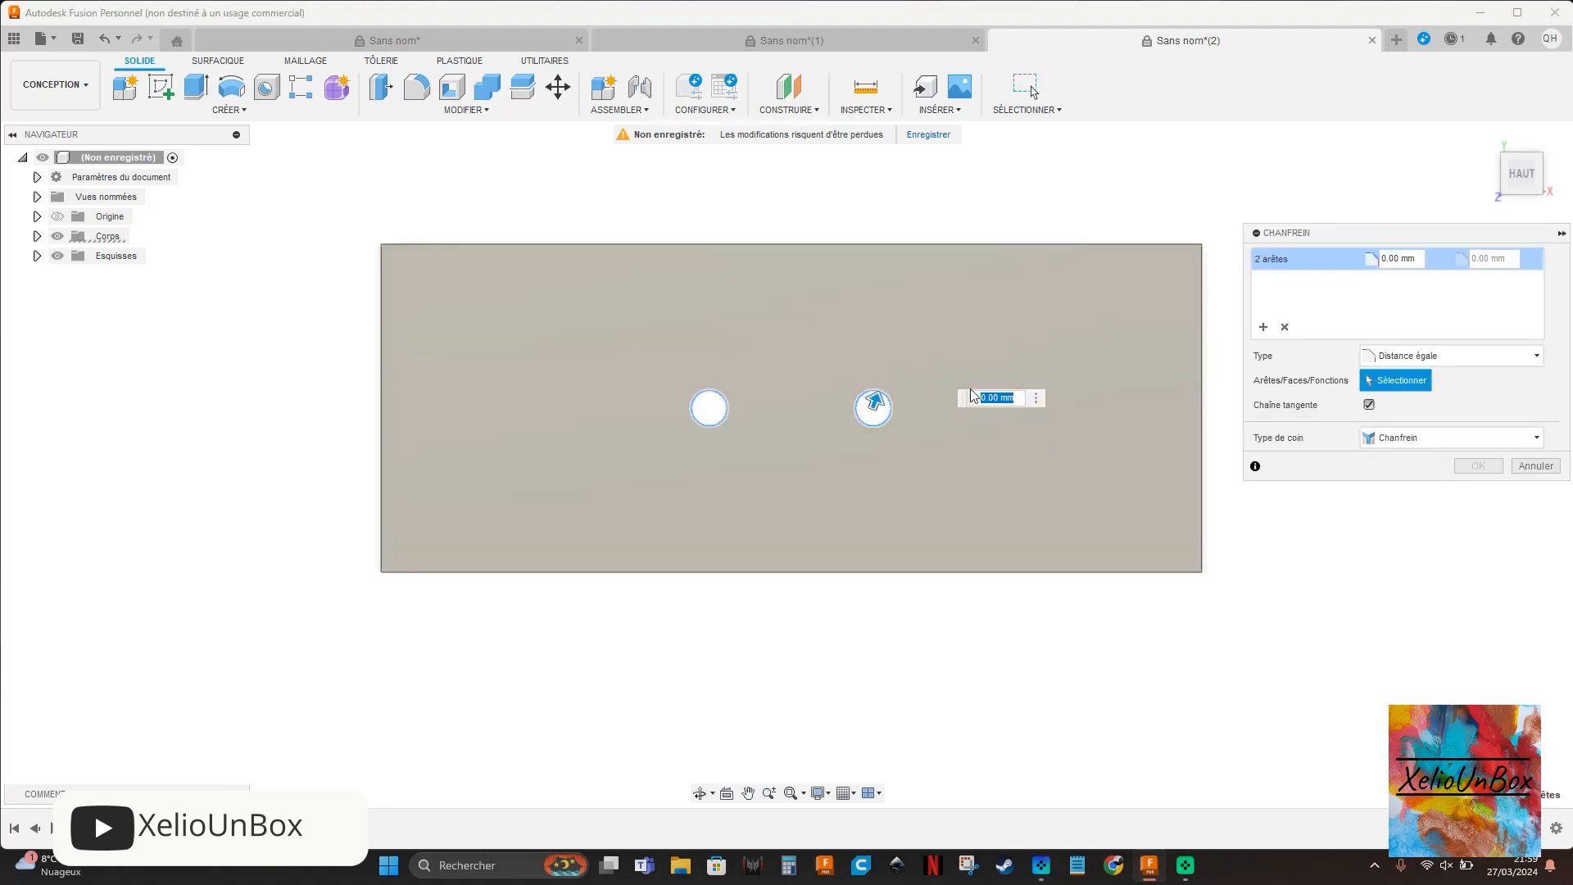
pyautogui.write('5')
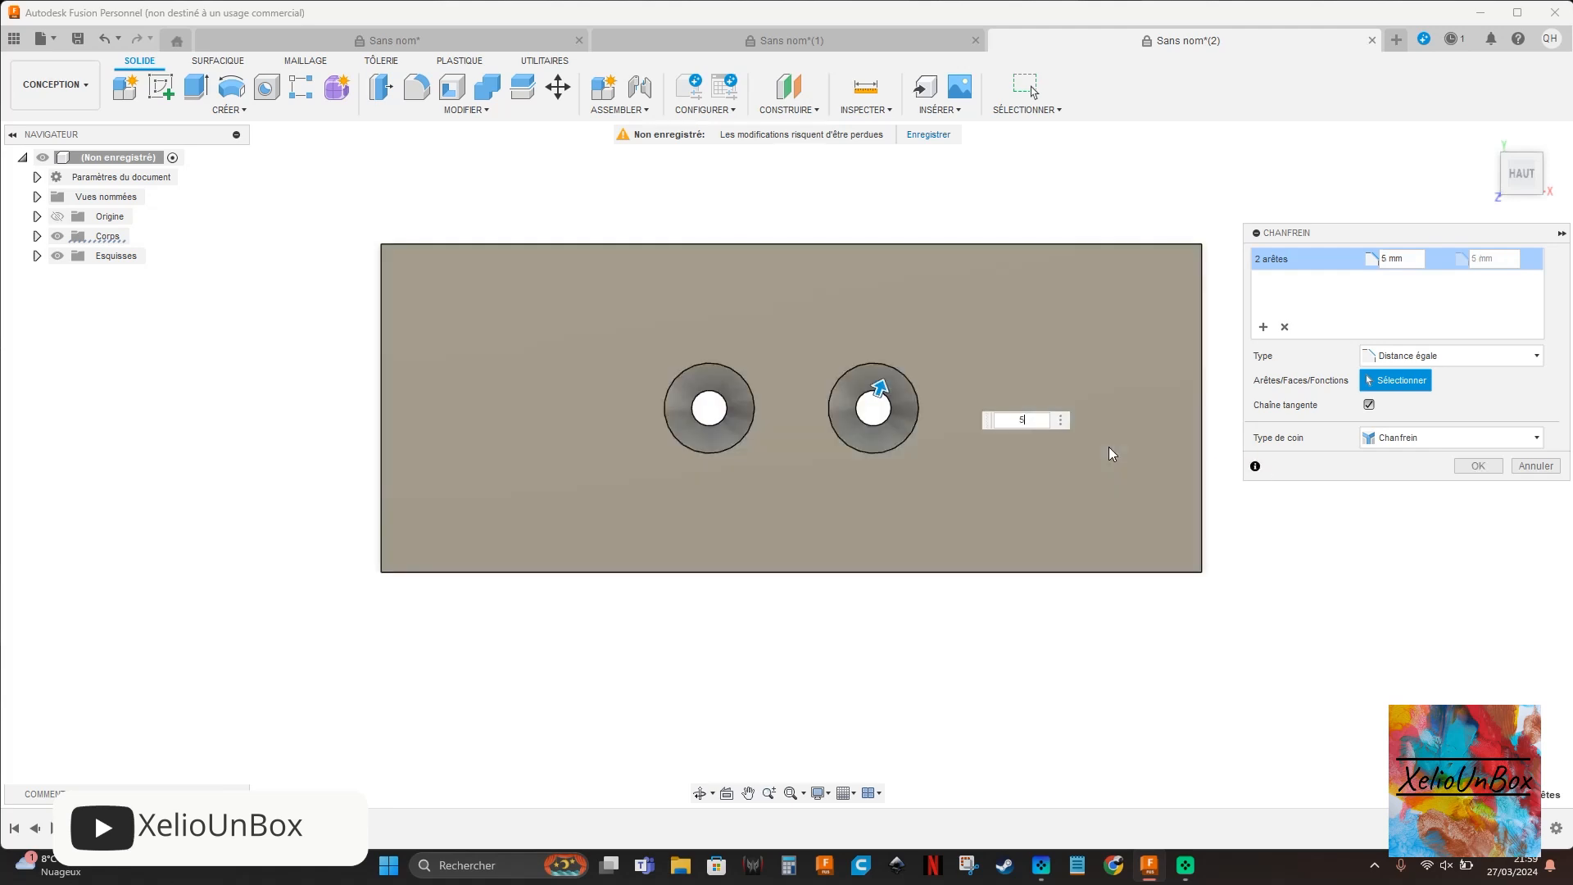
pyautogui.moveTo(1505, 172)
pyautogui.mouseDown()
pyautogui.moveTo(1509, 100)
pyautogui.moveTo(1512, 138)
pyautogui.mouseUp()
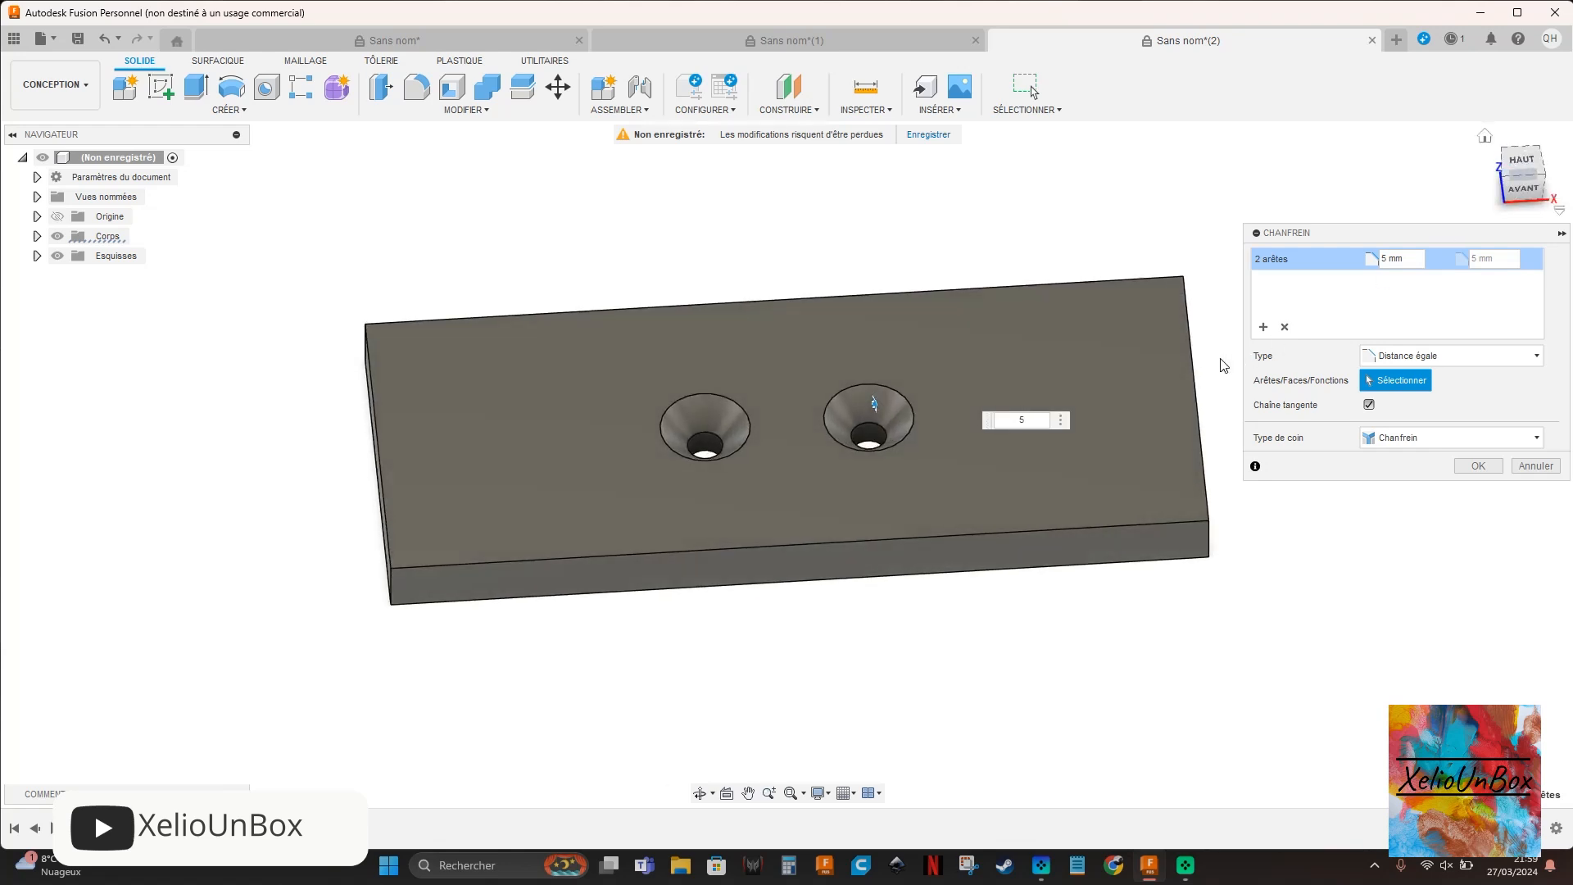
pyautogui.write('6')
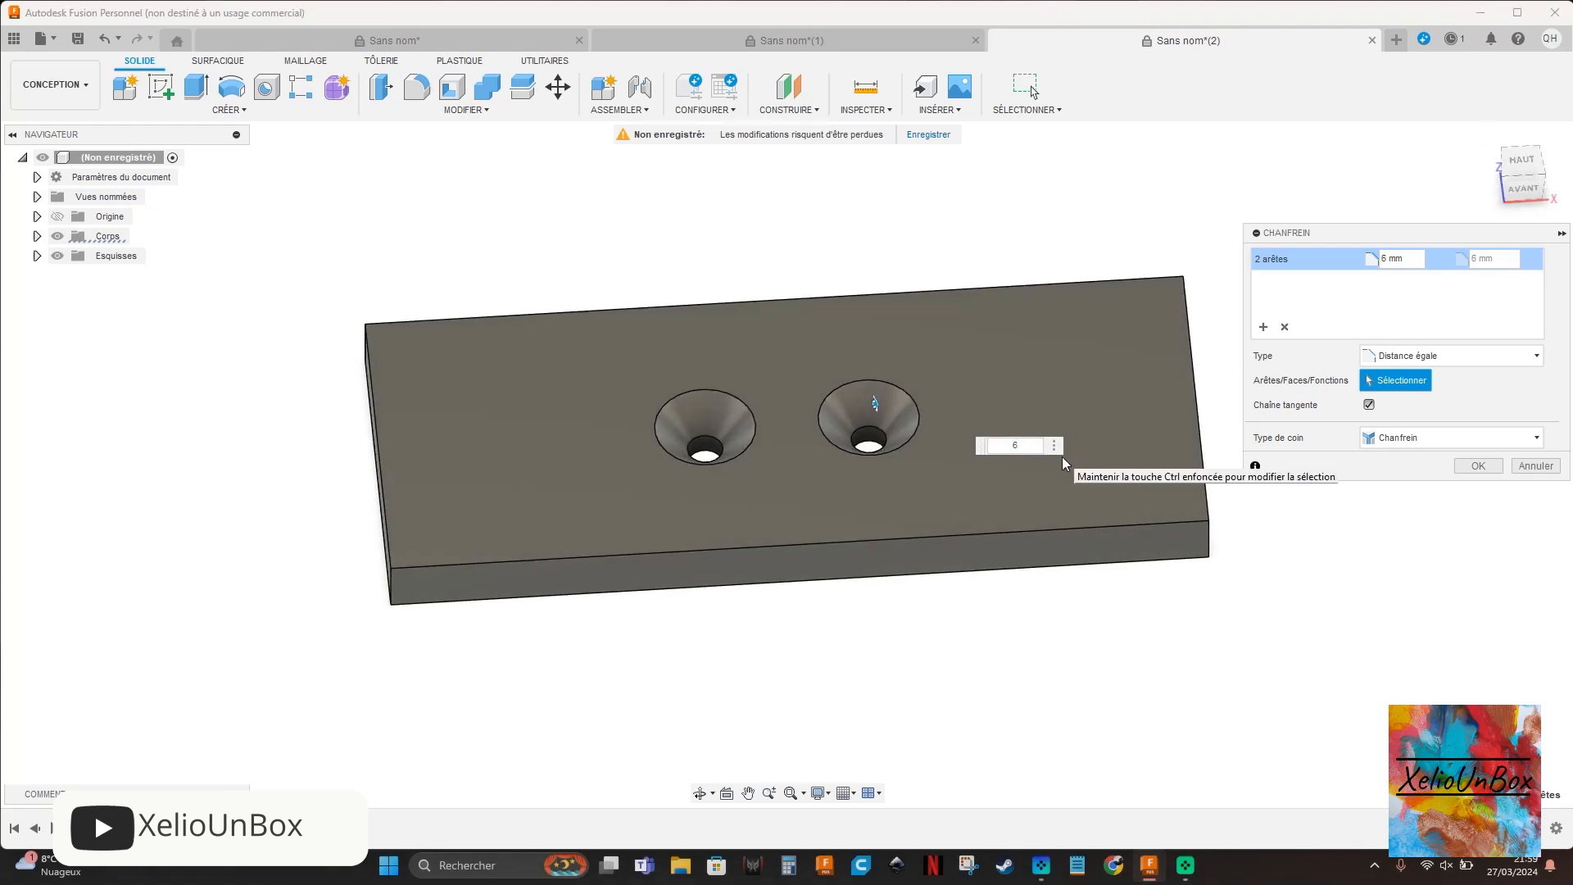
pyautogui.press('BackSpace')
pyautogui.write('5')
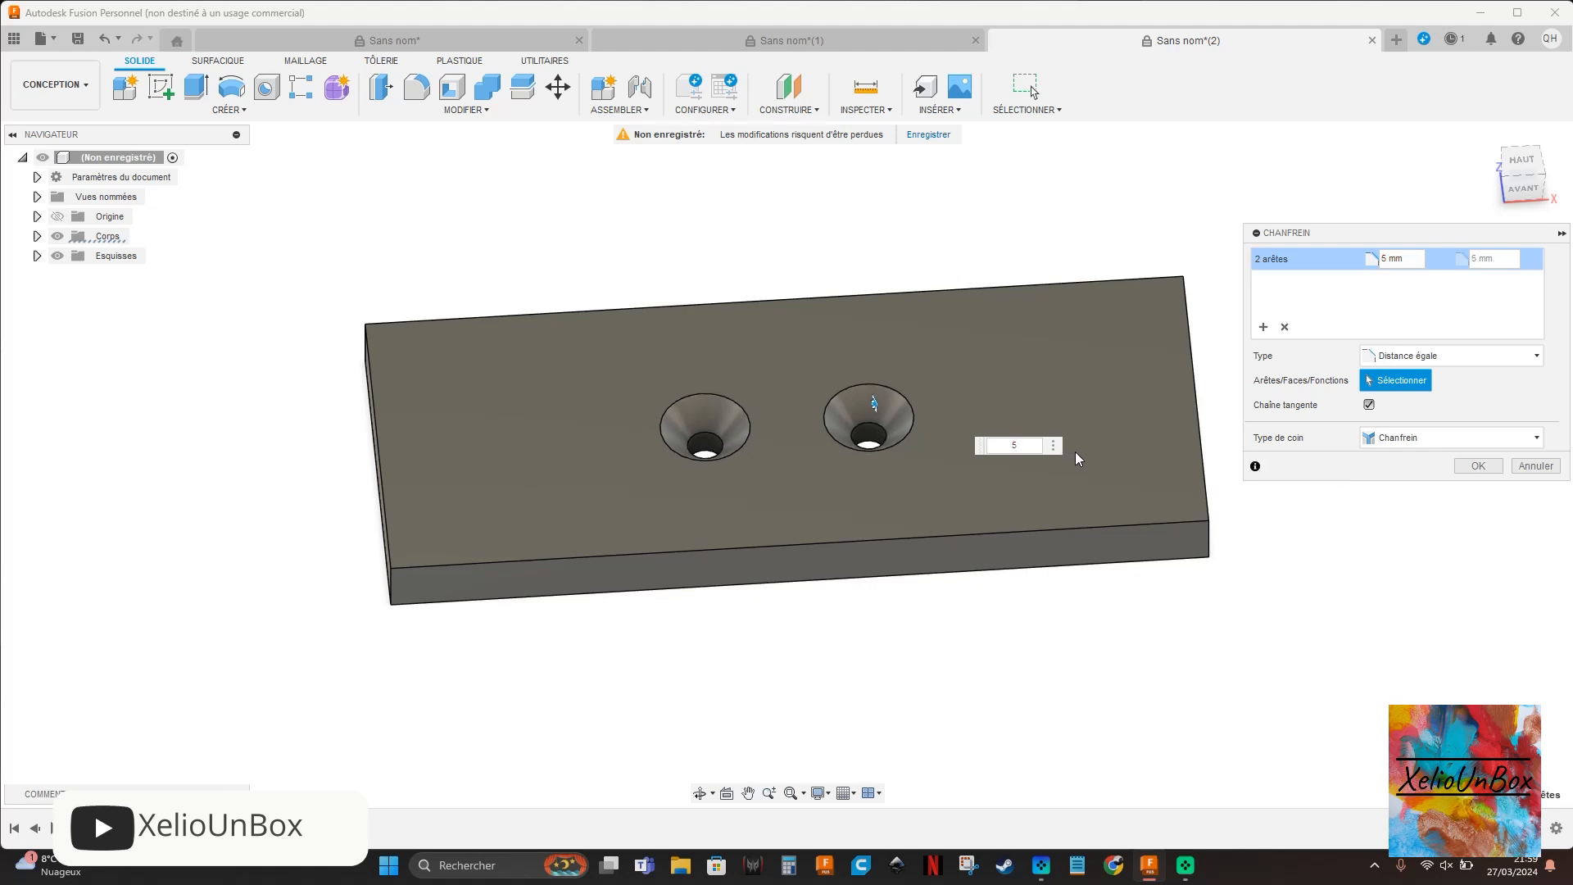
pyautogui.press('Return')
# - Start a new sketch on the plate's large top face and draw a two-point circle between the two chamfered holes
pyautogui.moveTo(1521, 169)
pyautogui.mouseDown()
pyautogui.moveTo(1522, 203)
pyautogui.moveTo(1523, 87)
pyautogui.moveTo(1521, 170)
pyautogui.mouseUp()
pyautogui.click(1520, 160)
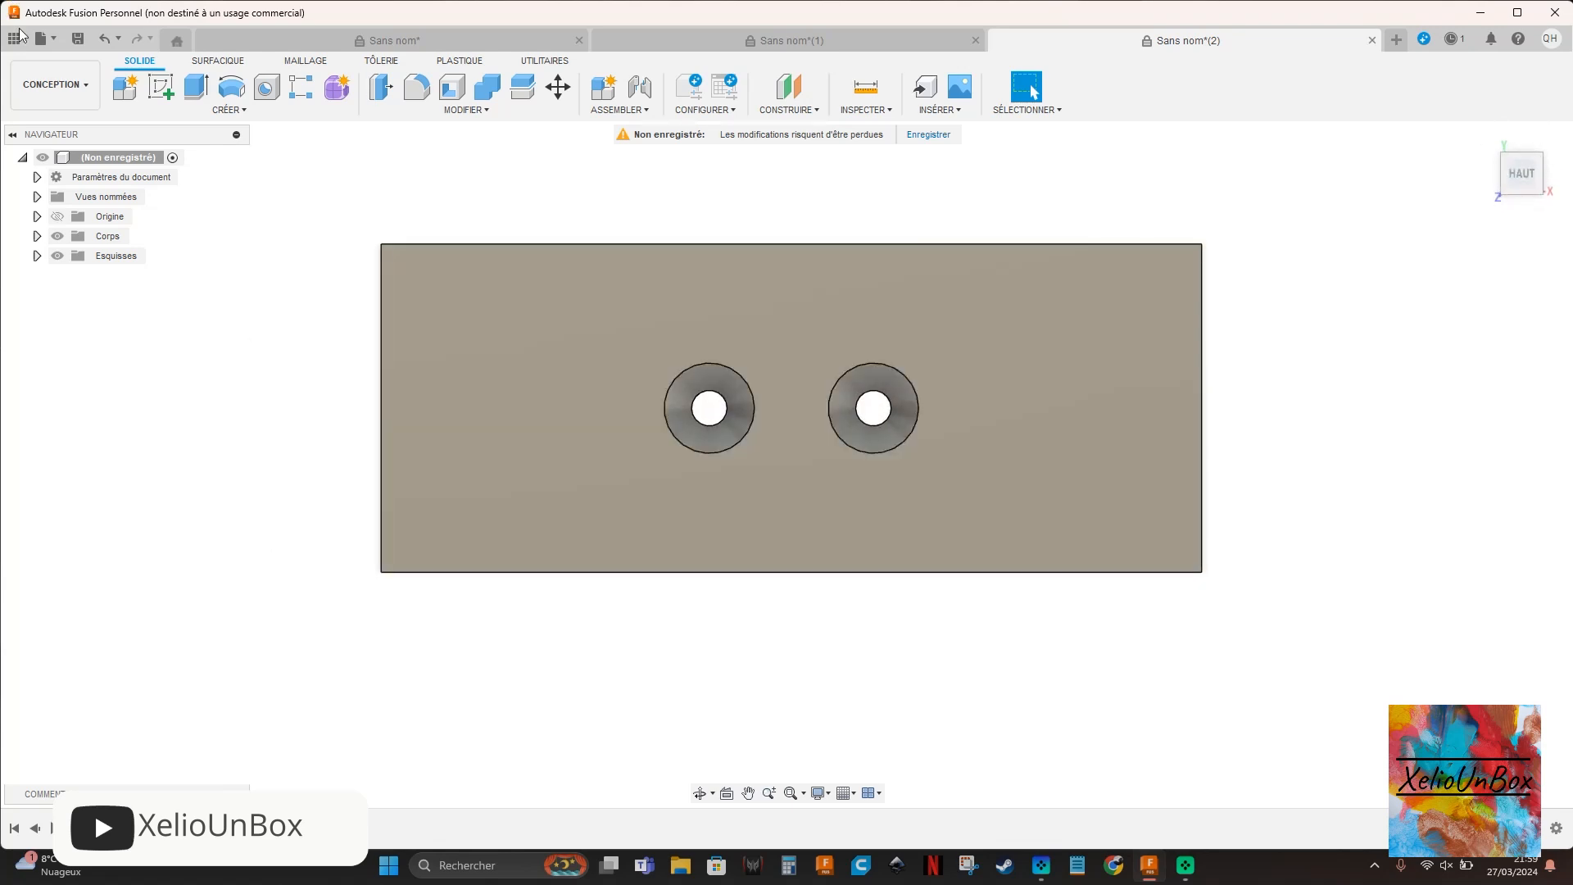
pyautogui.click(161, 86)
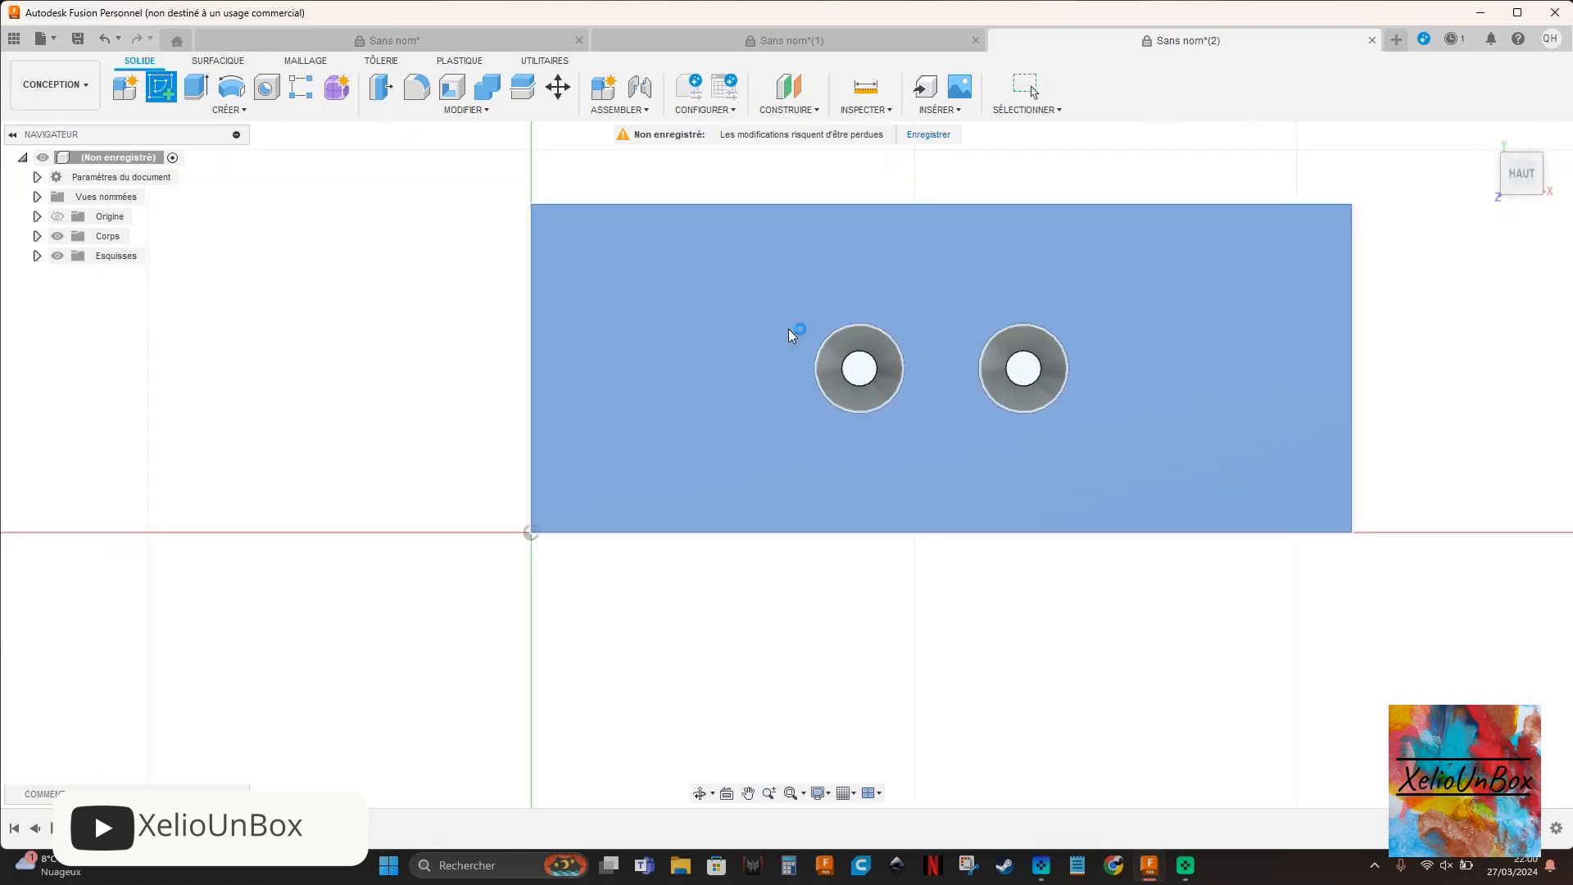
pyautogui.click(788, 330)
pyautogui.moveTo(810, 279); pyautogui.dragTo(420, 407, button='middle')
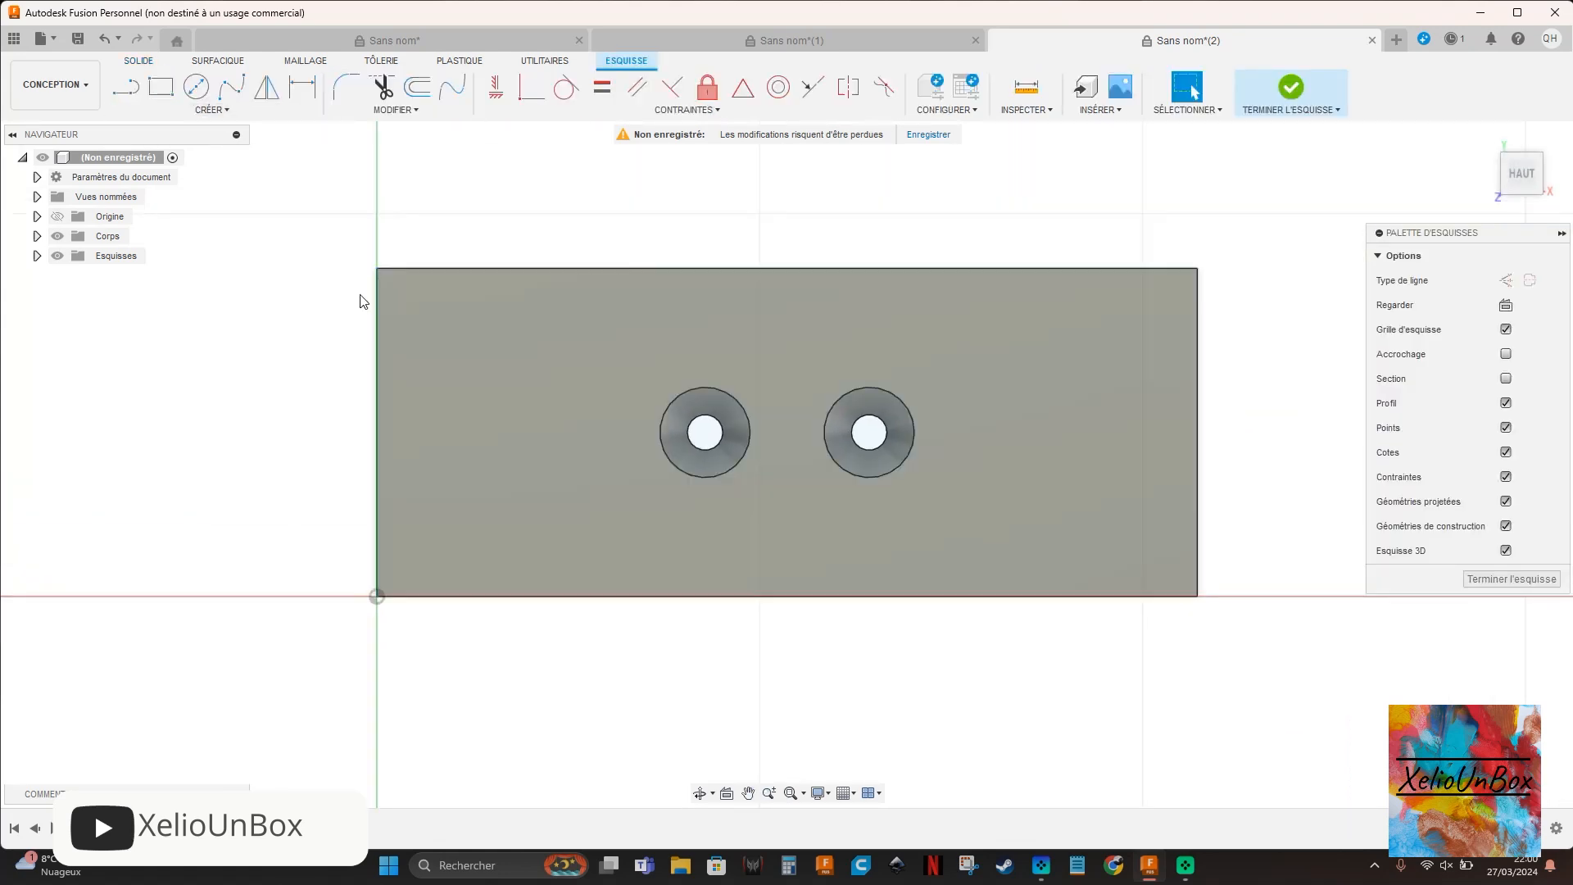
pyautogui.scroll(3, 846, 481)
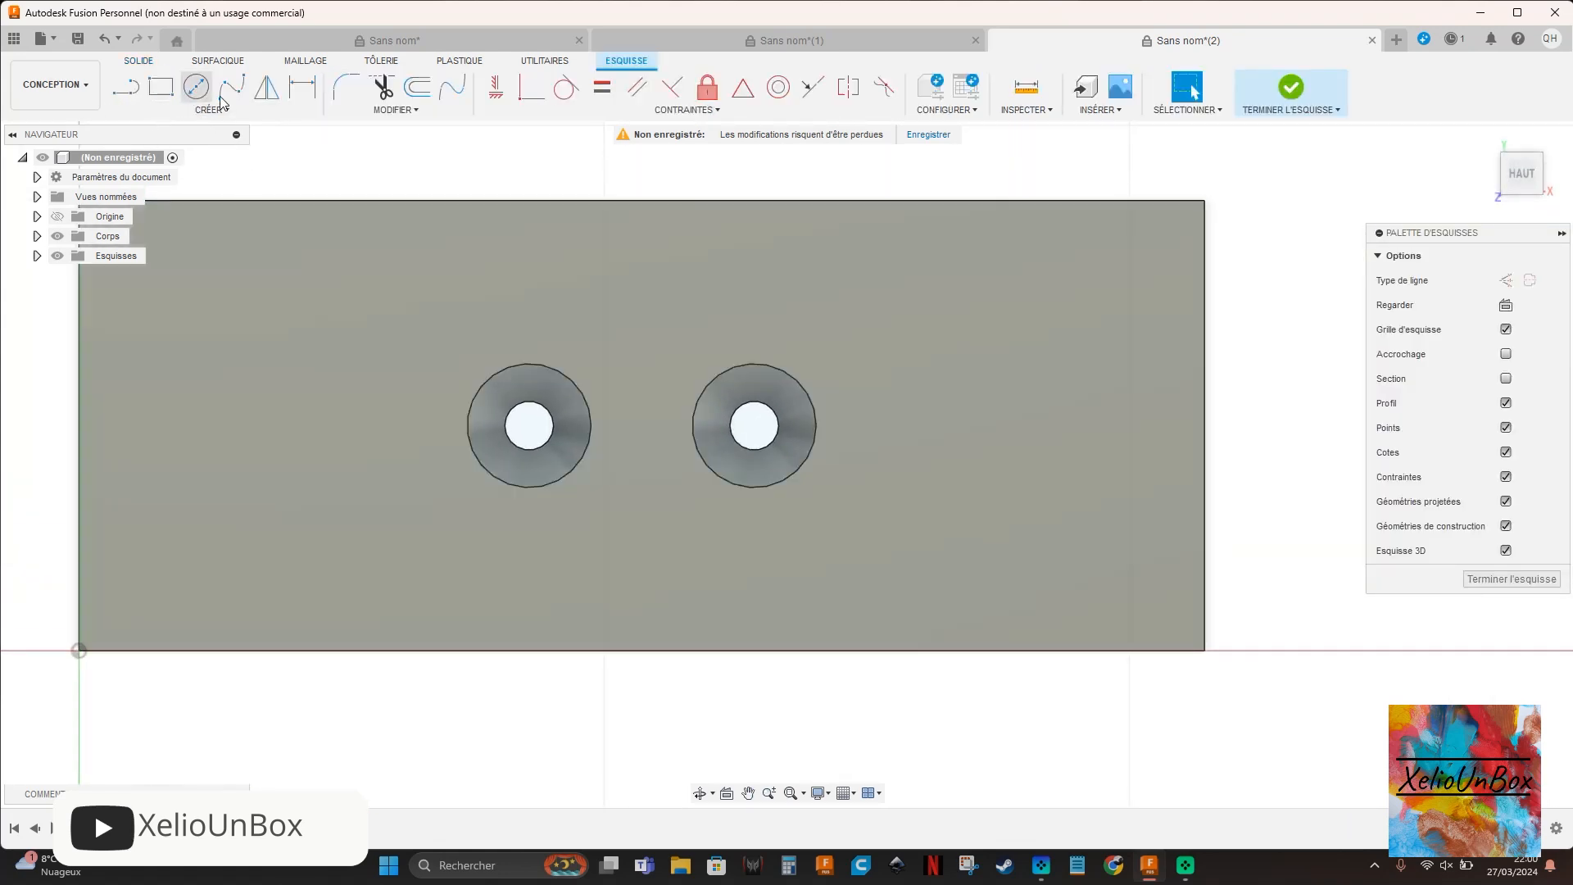
pyautogui.click(196, 86)
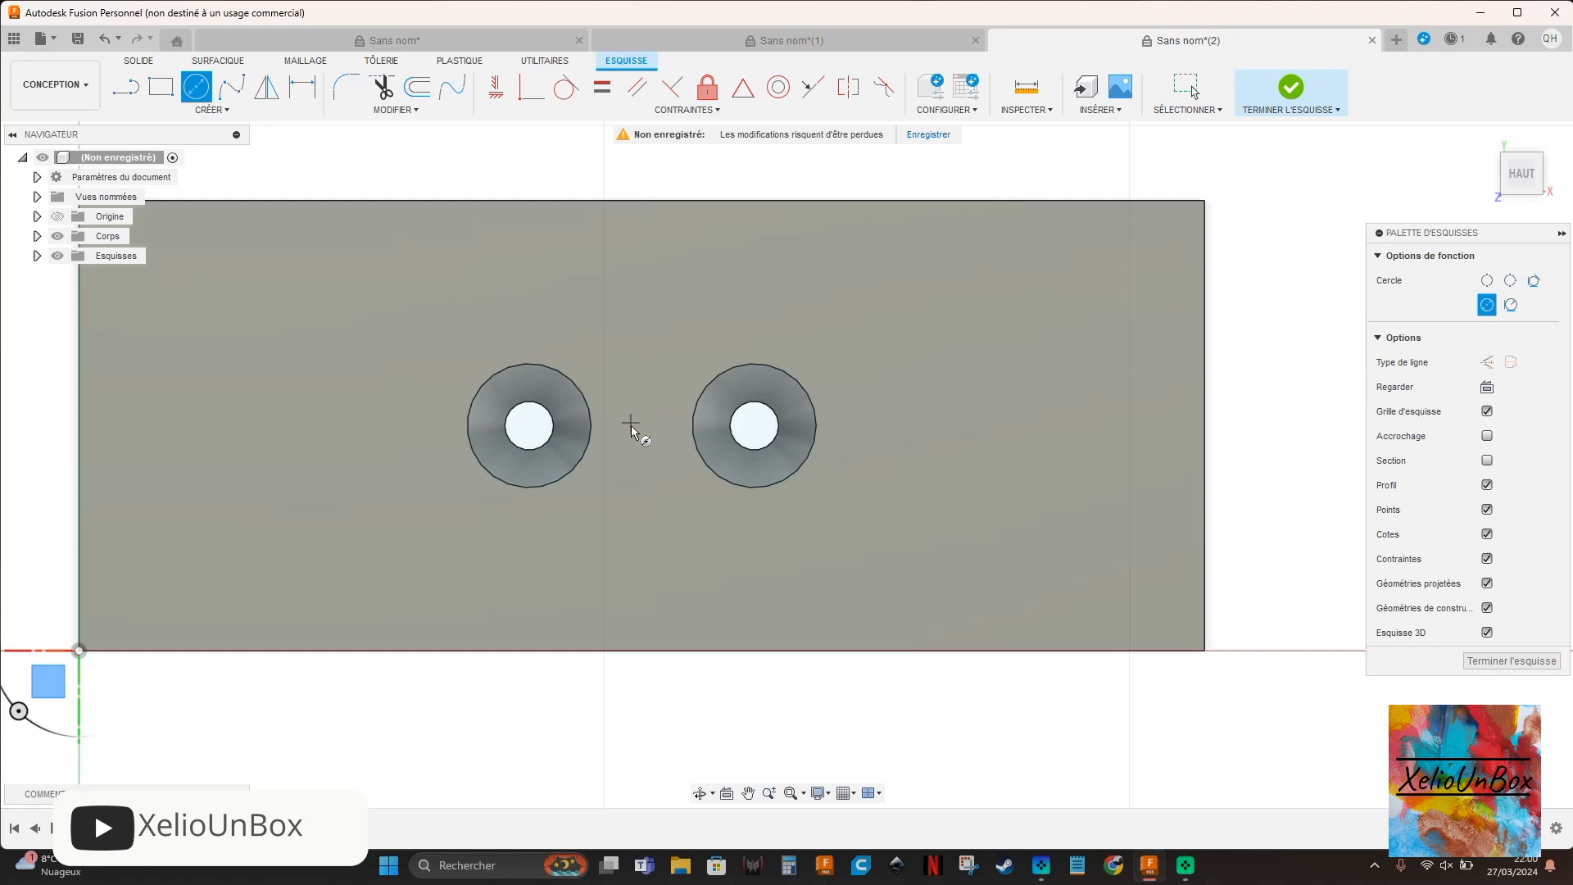
pyautogui.click(635, 449)
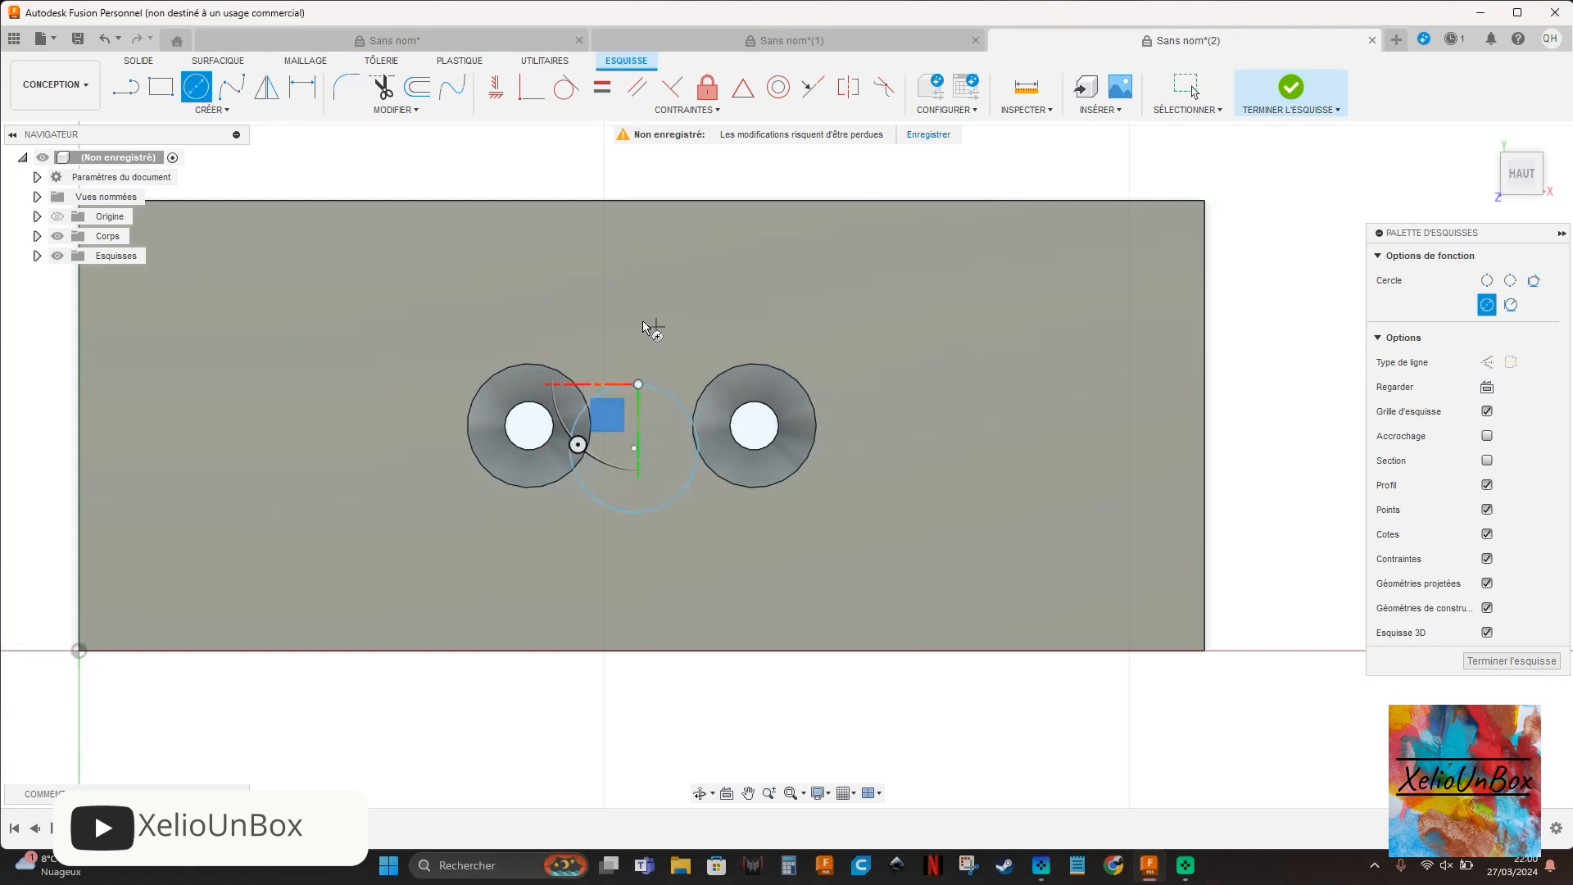
# - Dimension the new middle circle's centre 30 mm from the plate's upper long edge
pyautogui.click(304, 98)
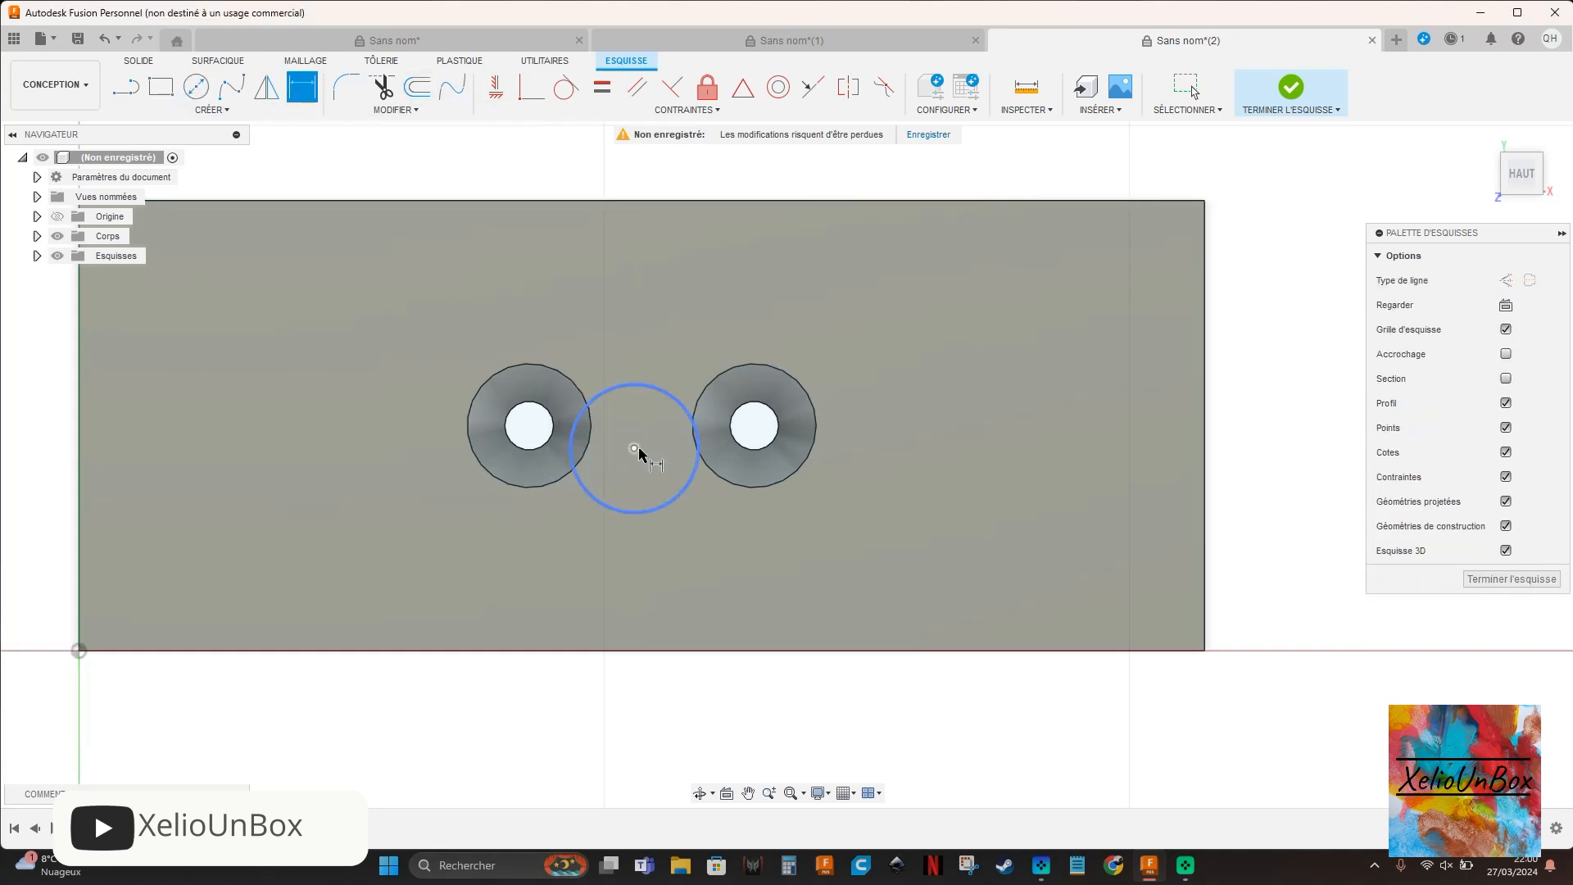
pyautogui.click(647, 203)
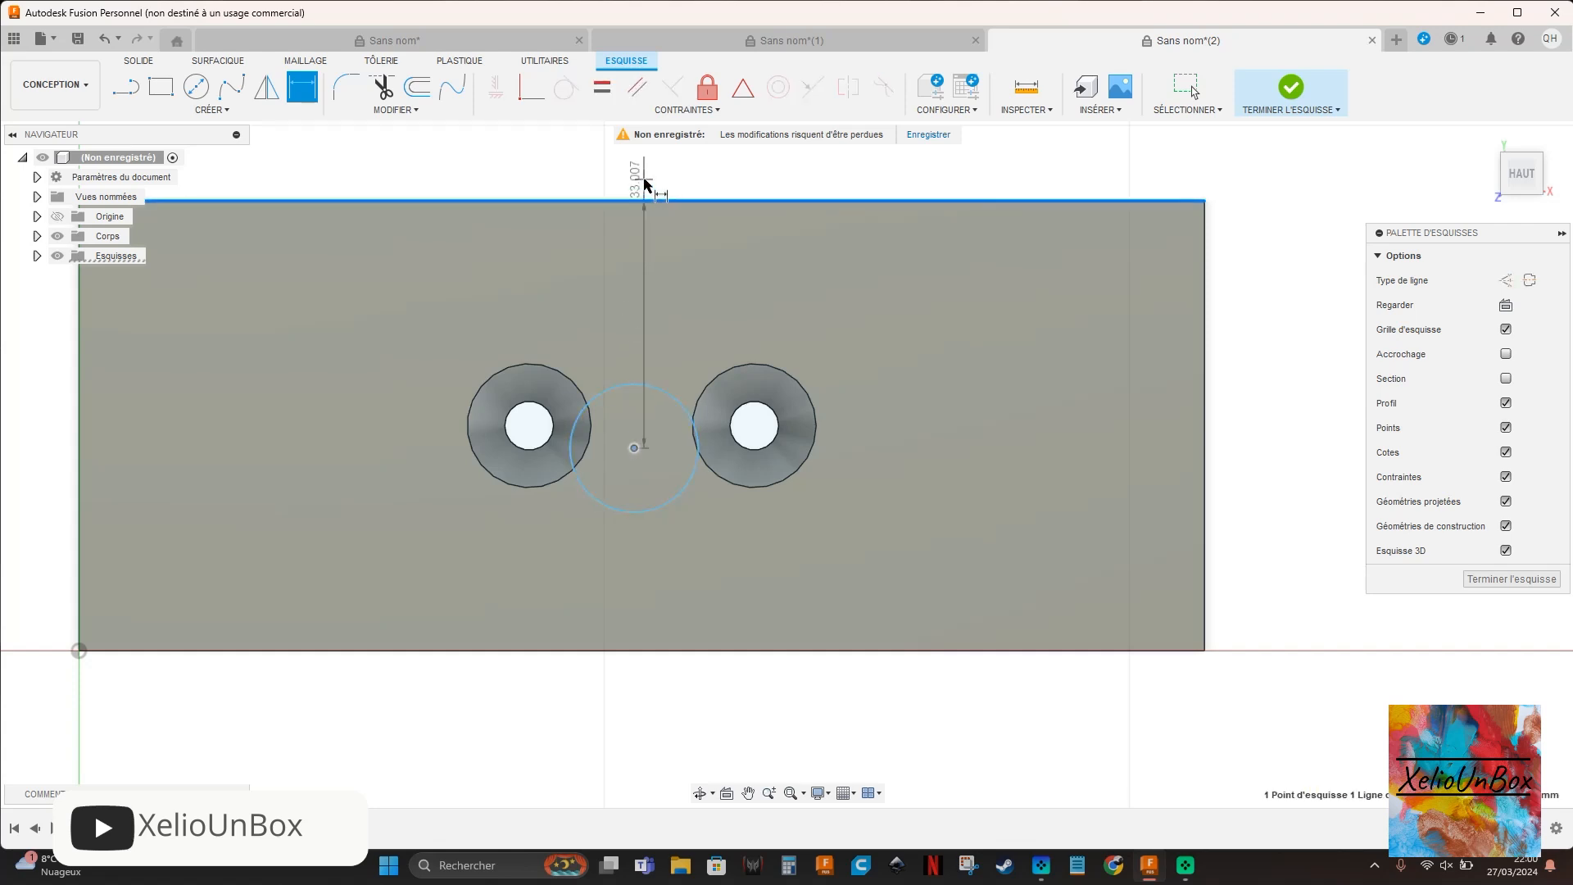
pyautogui.click(642, 166)
pyautogui.write('30')
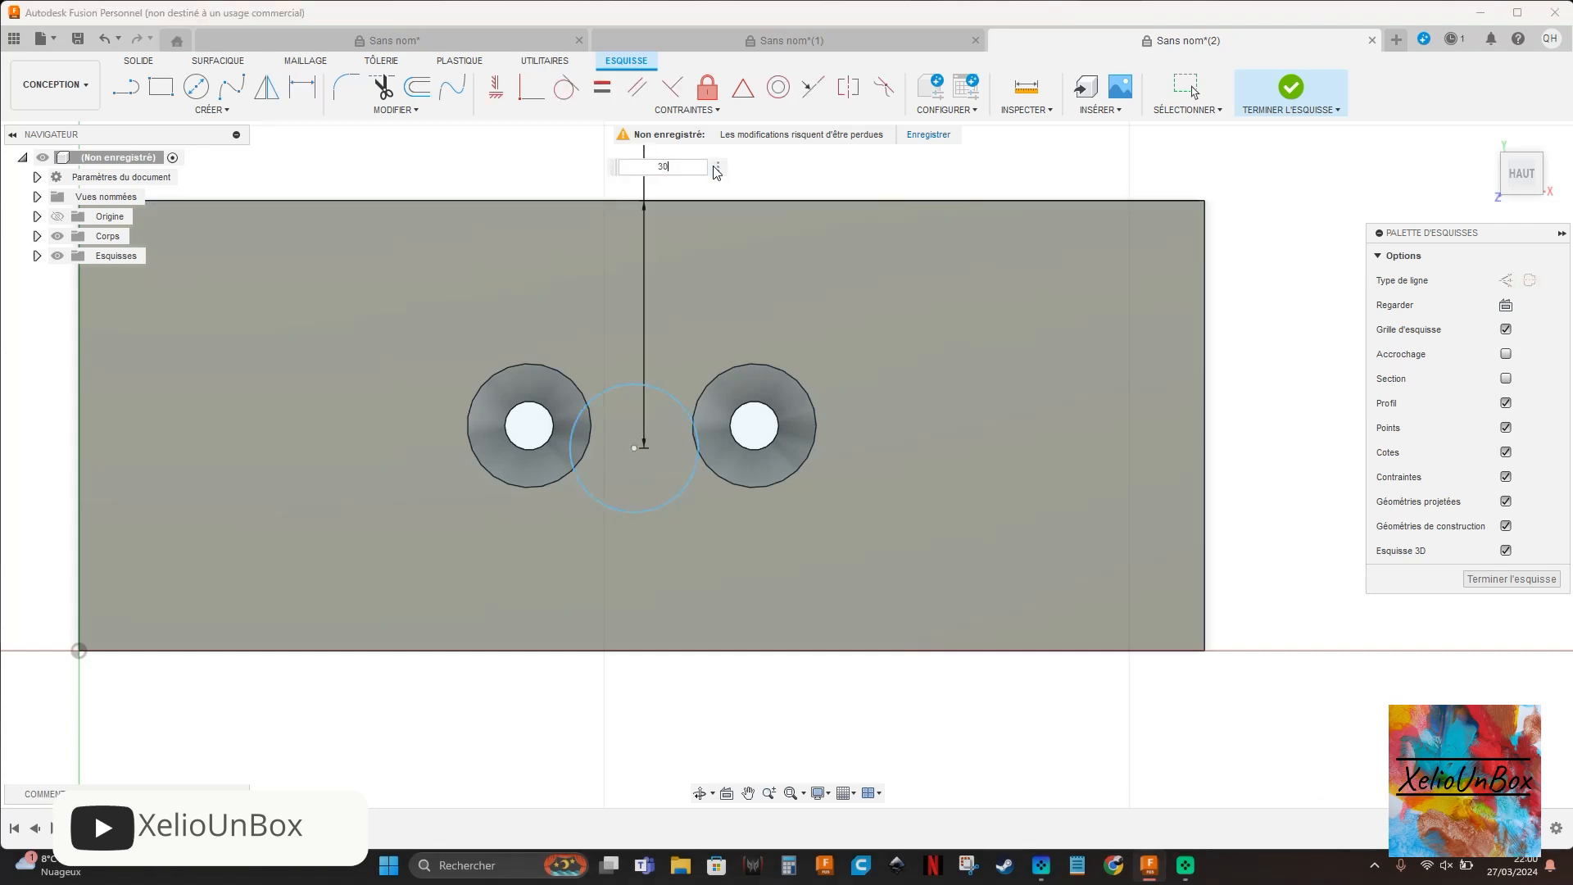
pyautogui.press('Return')
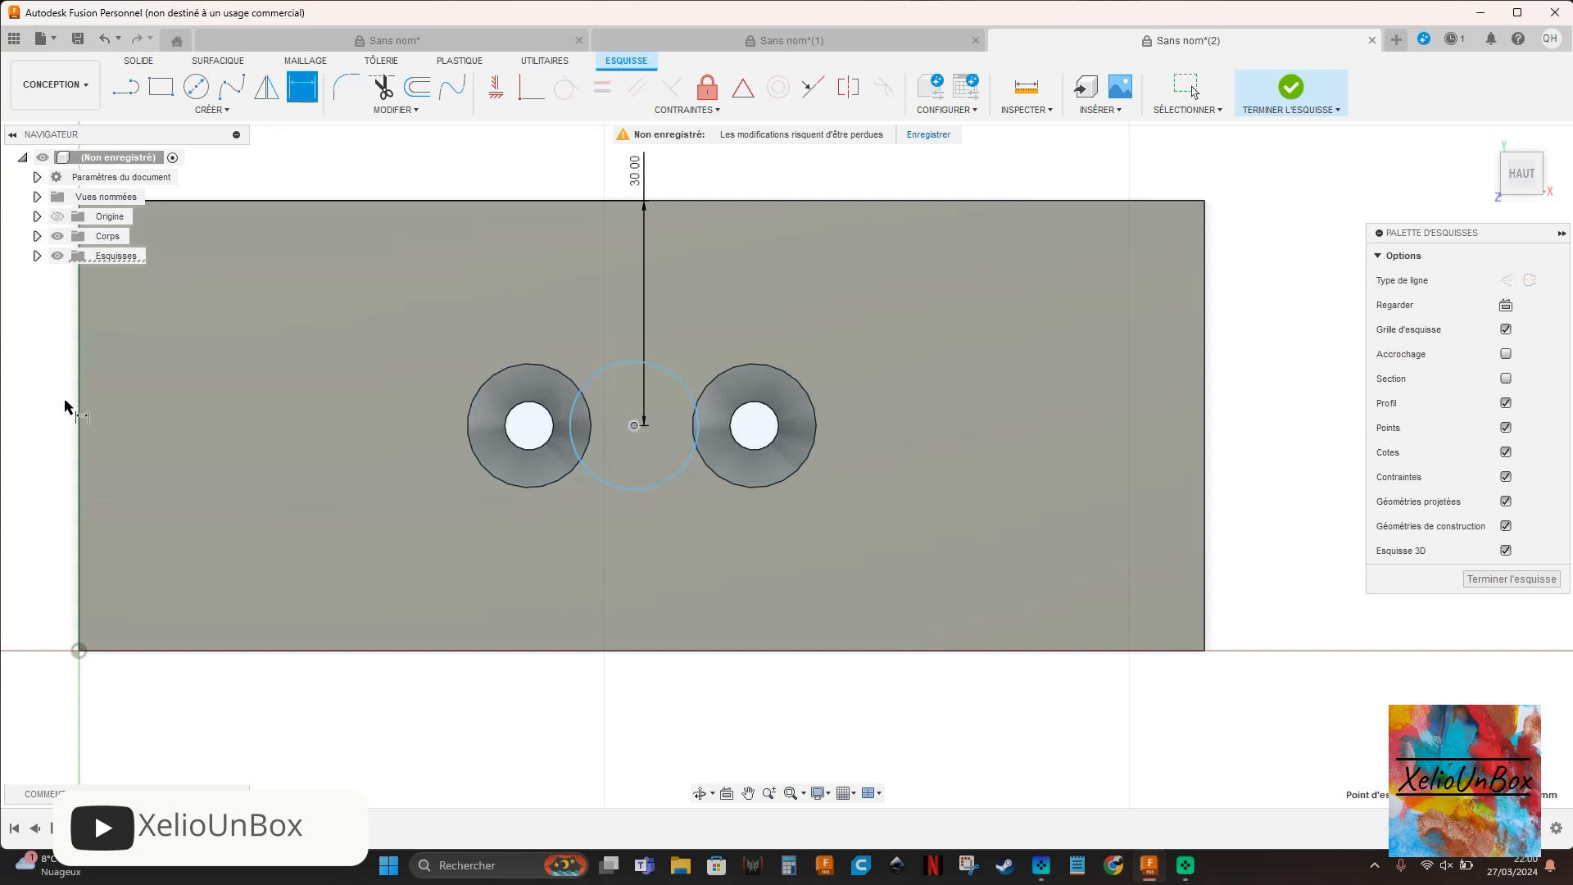
# - Dimension the middle circle's centre 75 mm from the plate's left short edge
pyautogui.click(78, 411)
pyautogui.click(635, 425)
pyautogui.click(453, 716)
pyautogui.write('75')
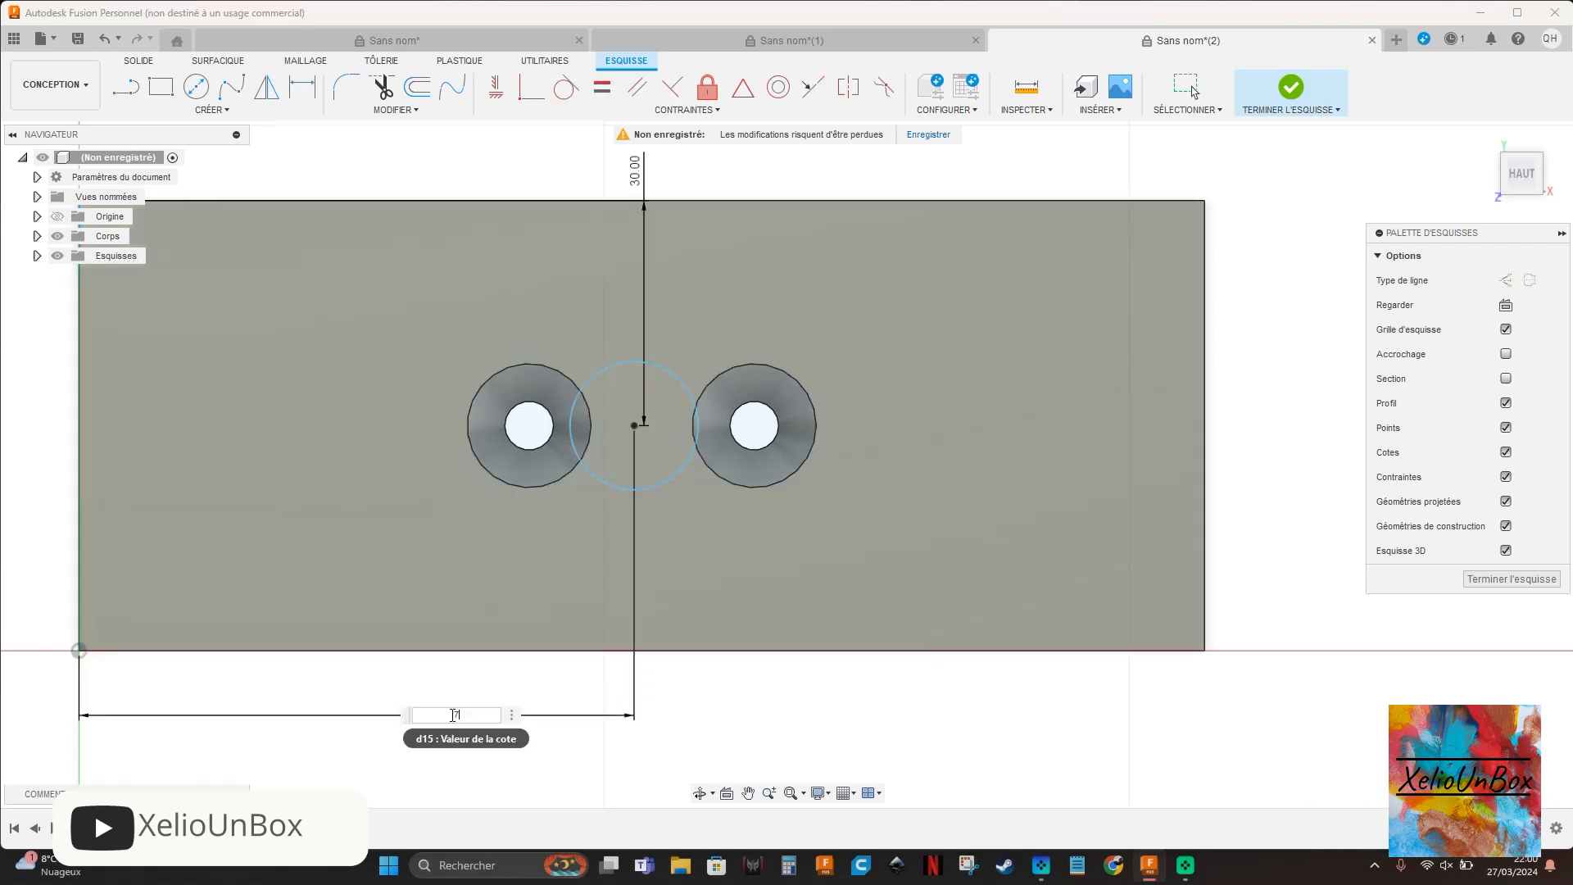
pyautogui.press('Return')
# - Dimension the middle circle's diameter at 8.5 mm
pyautogui.click(694, 425)
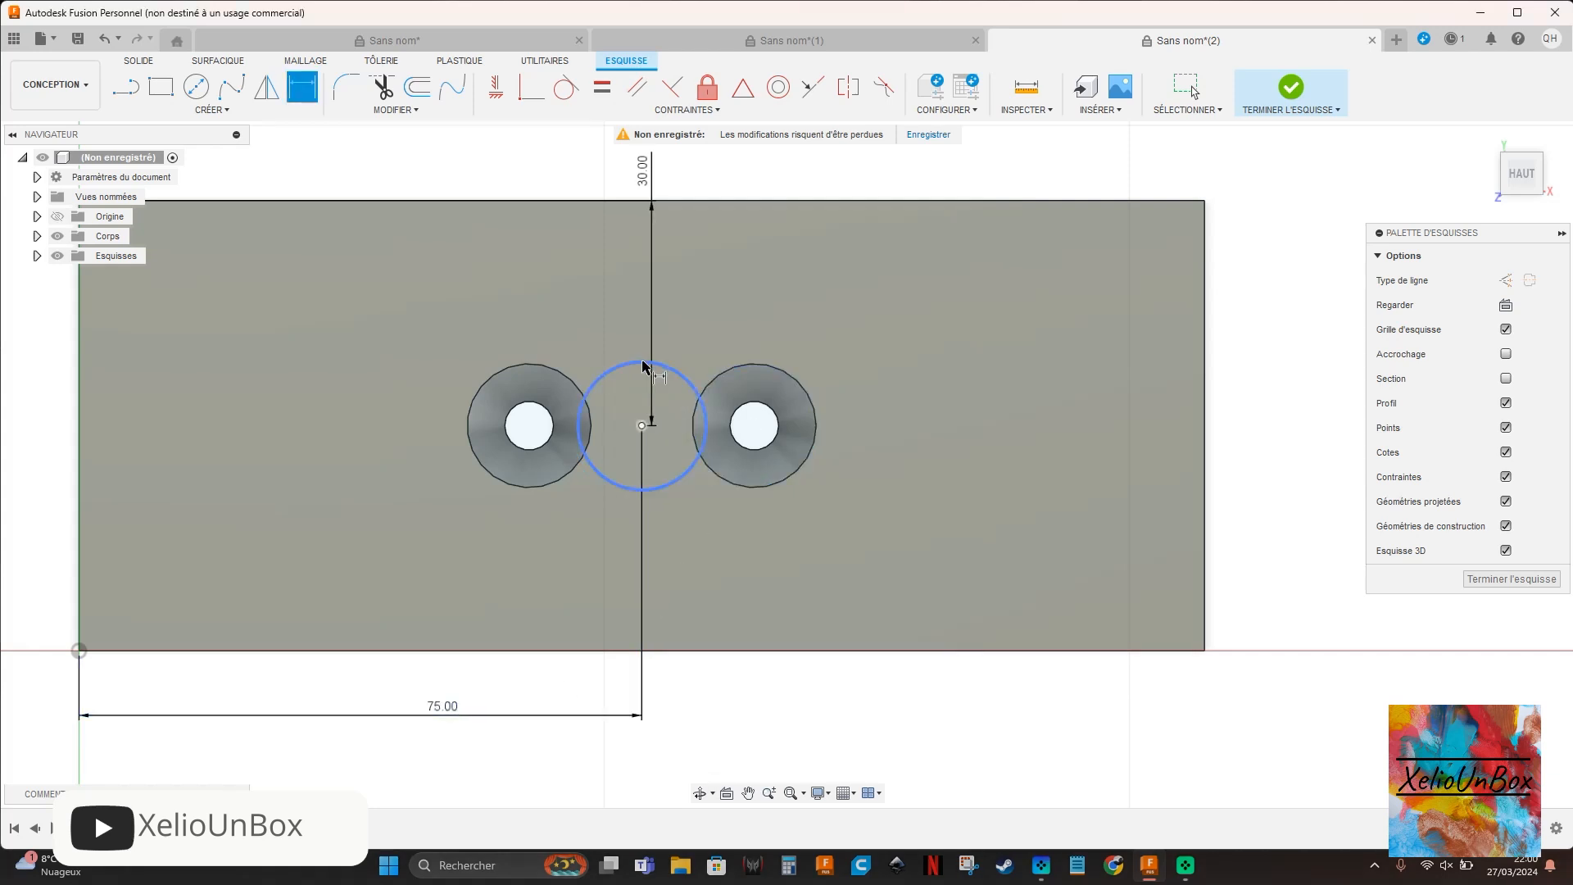
pyautogui.click(677, 324)
pyautogui.write('8.5')
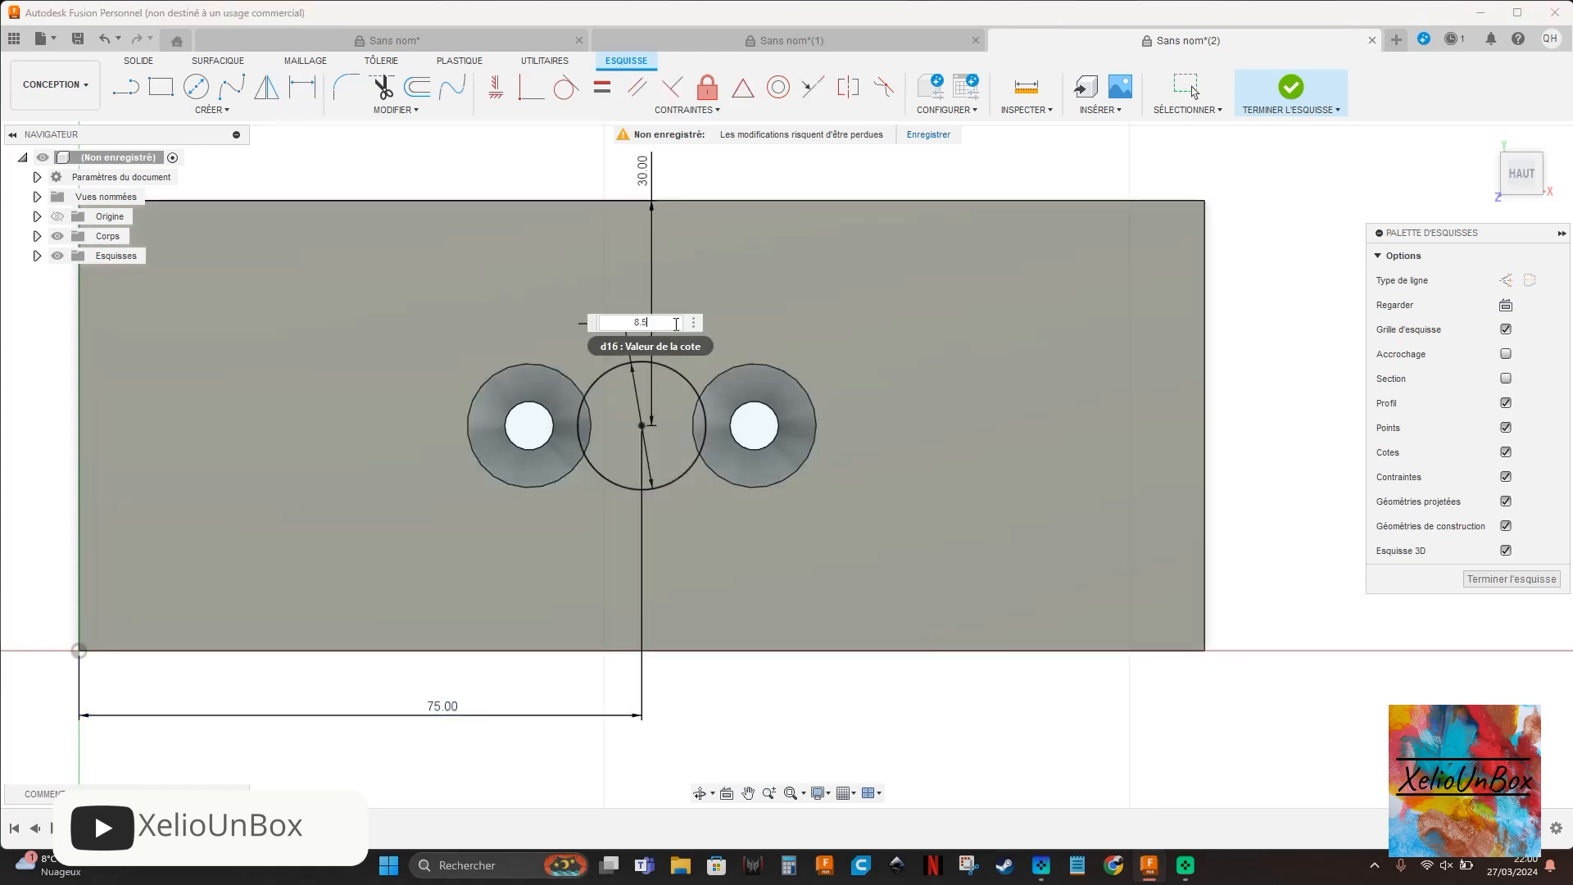
pyautogui.press('Return')
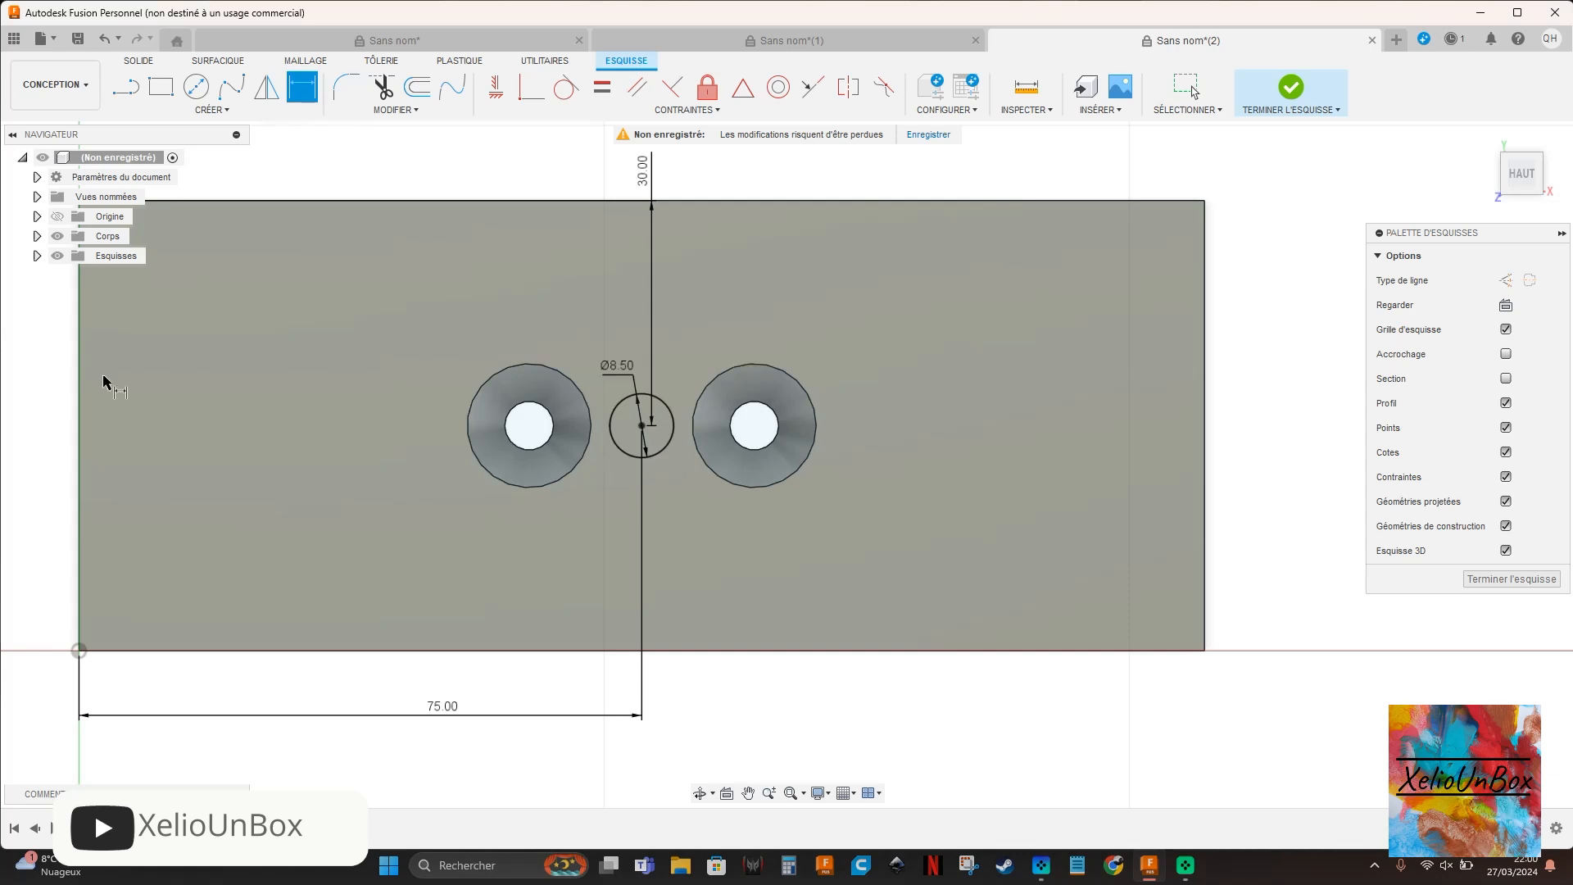
# - Extrude the 8.5 mm circle downward through the plate's full thickness to cut a hole between the two chamfered holes
pyautogui.click(134, 65)
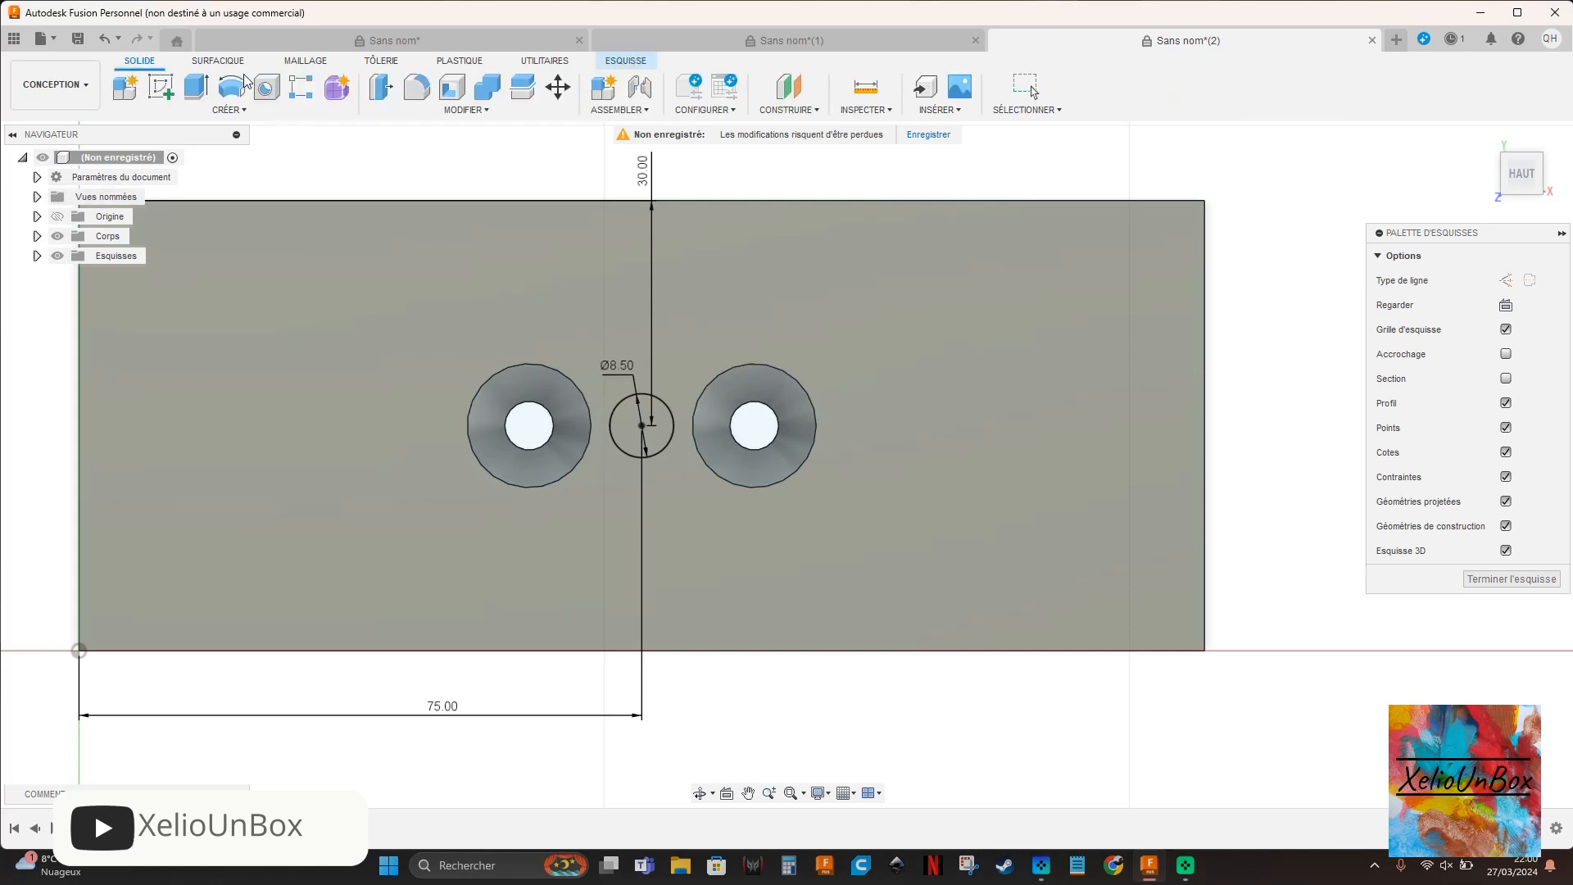
pyautogui.click(196, 86)
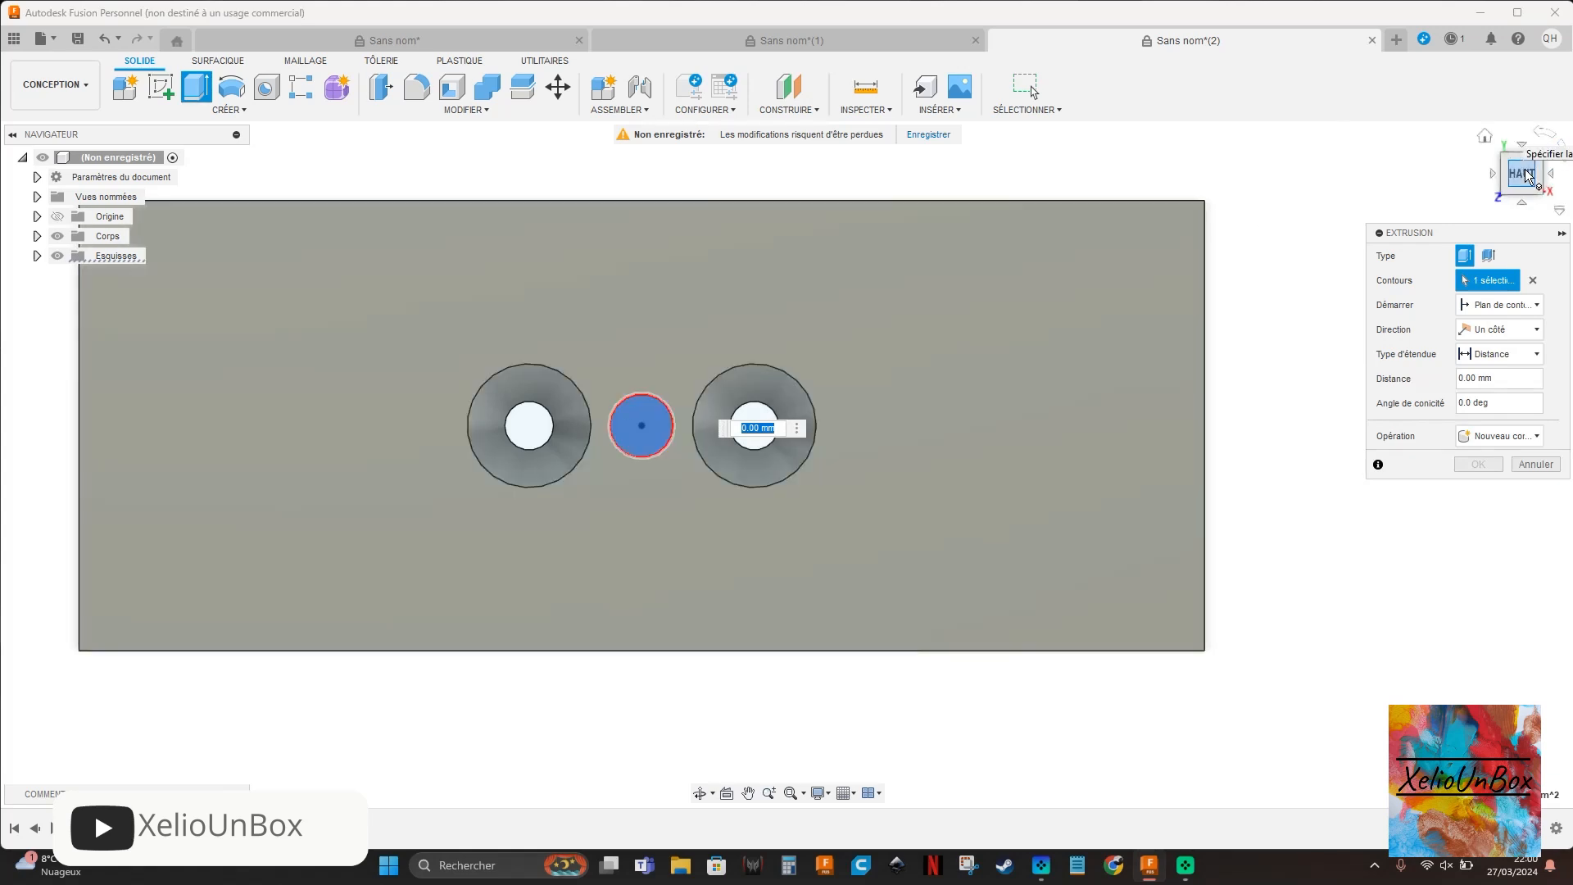
pyautogui.click(1493, 191)
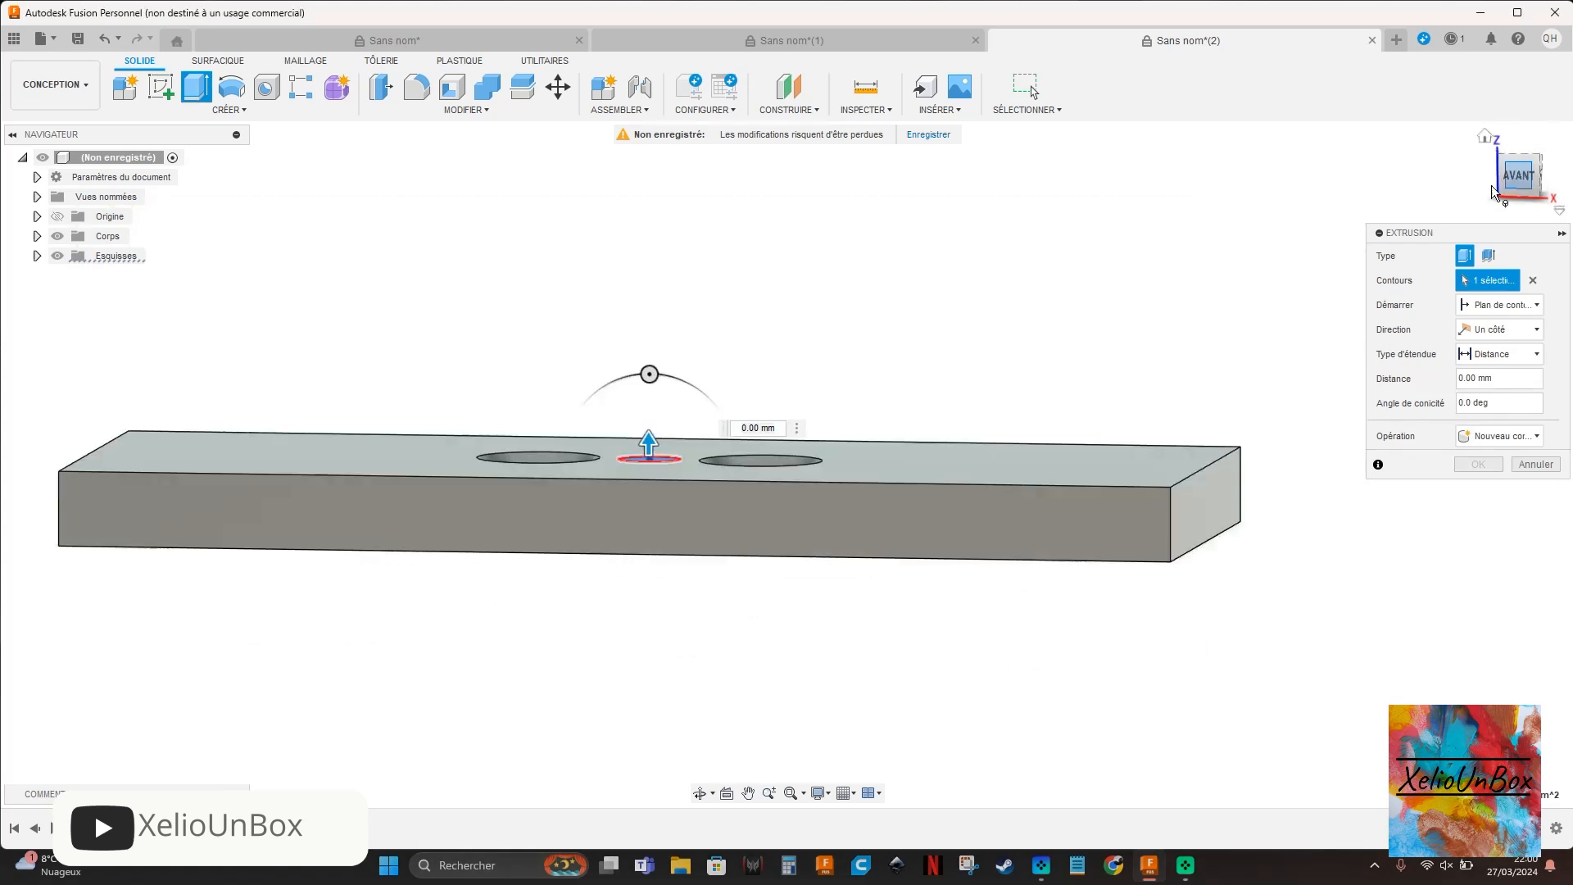
pyautogui.moveTo(649, 443); pyautogui.dragTo(706, 721)
pyautogui.press('Return')
pyautogui.click(1522, 195)
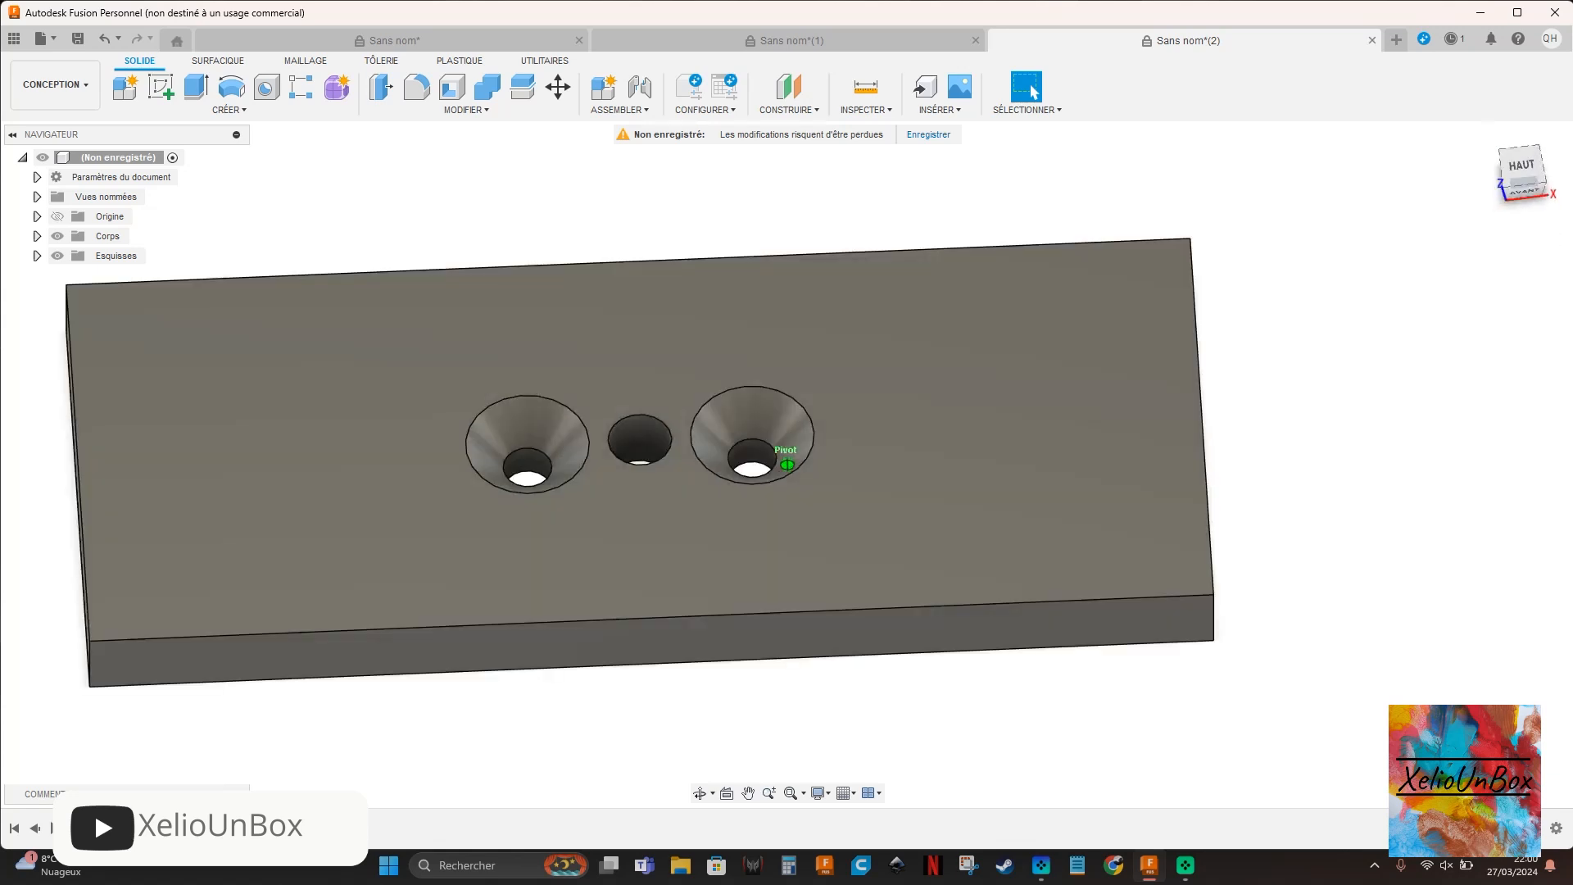
pyautogui.scroll(5, 1033, 412)
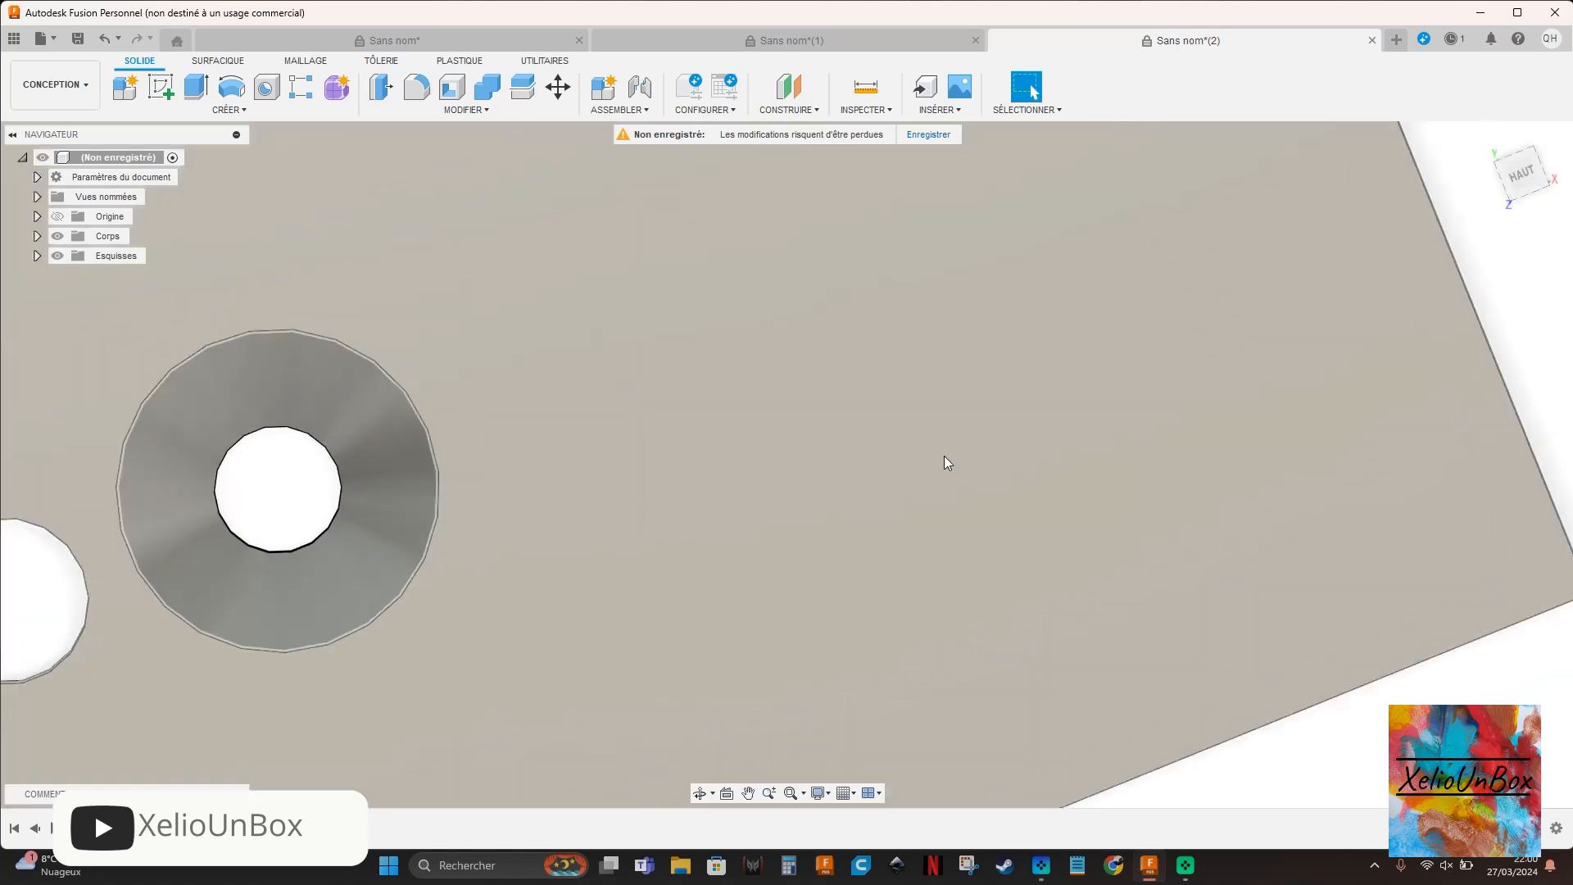
pyautogui.scroll(-5, 942, 454)
pyautogui.moveTo(896, 382); pyautogui.dragTo(889, 378, button='middle')
pyautogui.press('Escape')
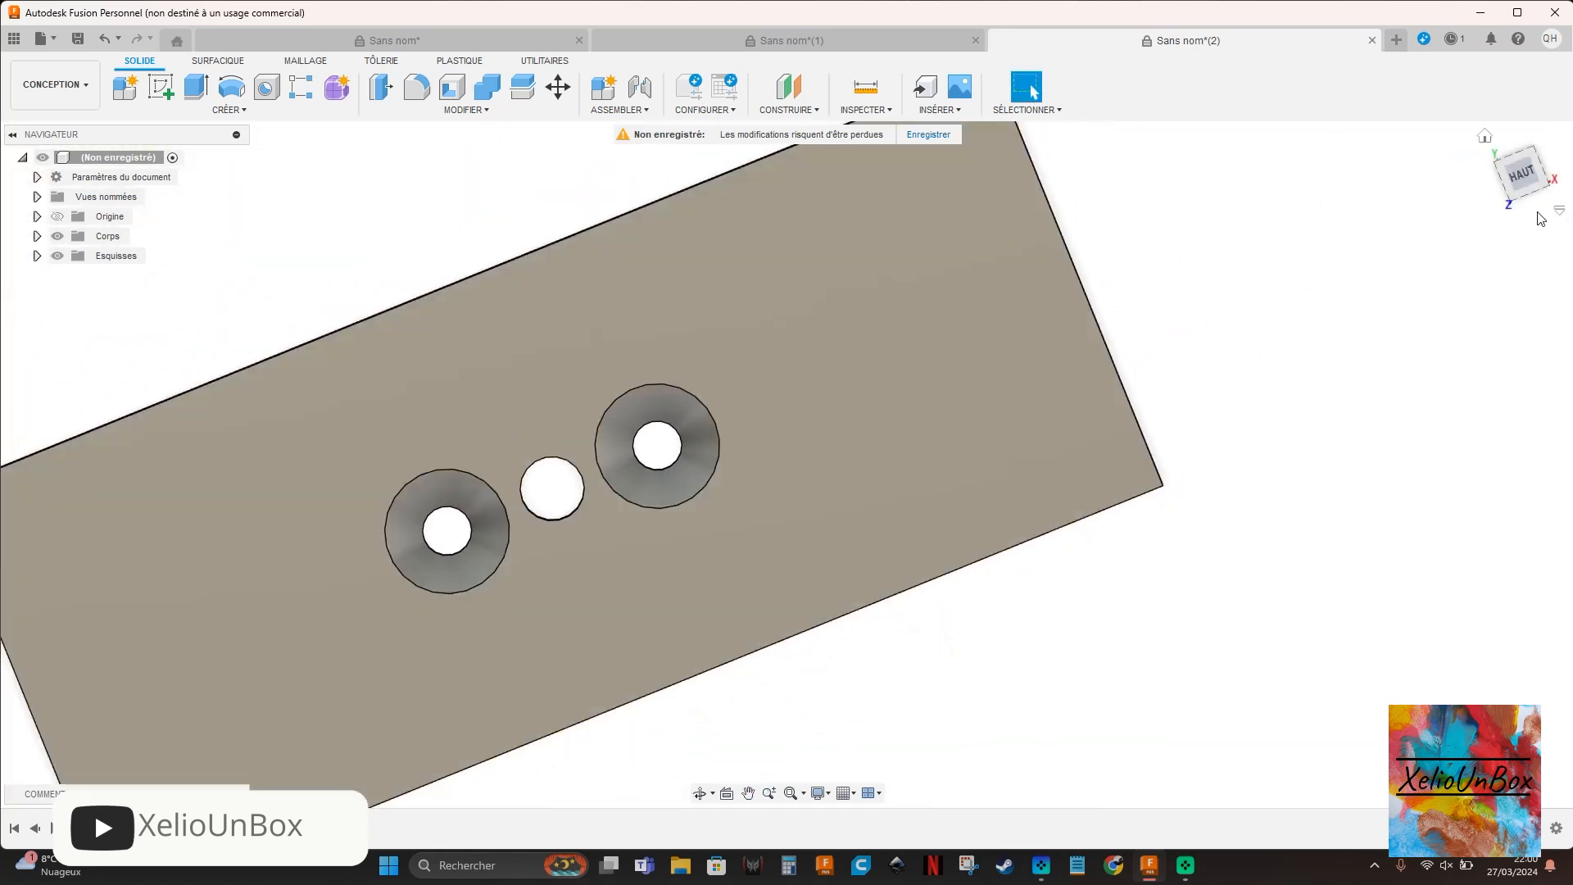
# - Start a new sketch on the plate's large top face and draw a two-point rectangle to the left of the holes
pyautogui.click(1522, 174)
pyautogui.click(174, 80)
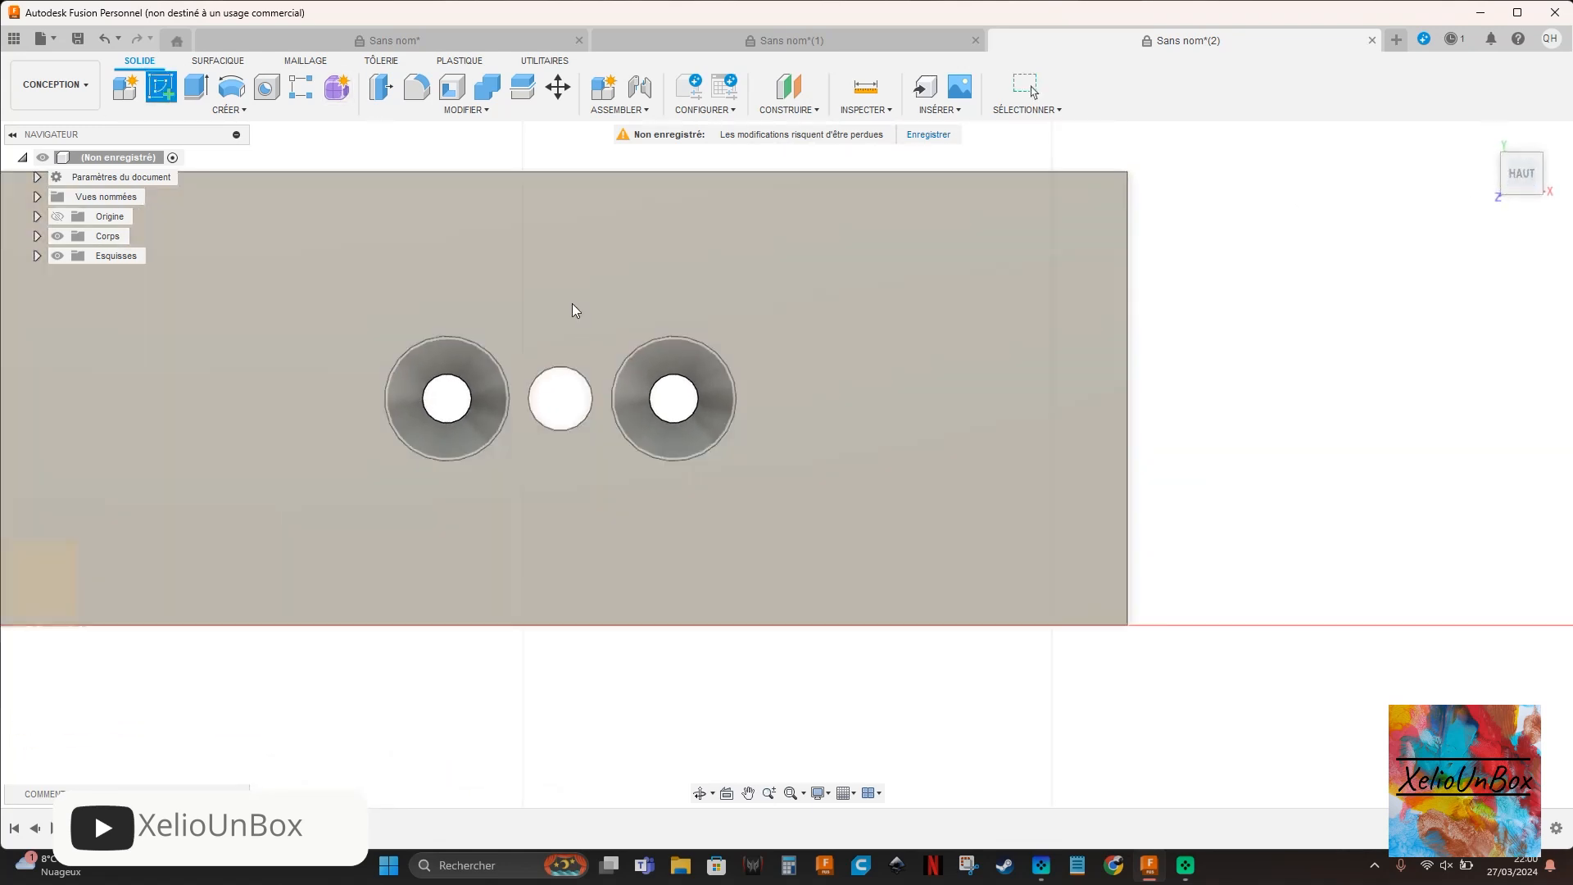
pyautogui.click(579, 328)
pyautogui.moveTo(868, 466); pyautogui.dragTo(304, 619, button='middle')
pyautogui.scroll(1, 739, 533)
pyautogui.scroll(-2, 740, 532)
pyautogui.moveTo(652, 541); pyautogui.dragTo(454, 572, button='middle')
pyautogui.scroll(1, 591, 550)
pyautogui.moveTo(592, 549); pyautogui.dragTo(584, 551, button='middle')
pyautogui.scroll(-2, 594, 548)
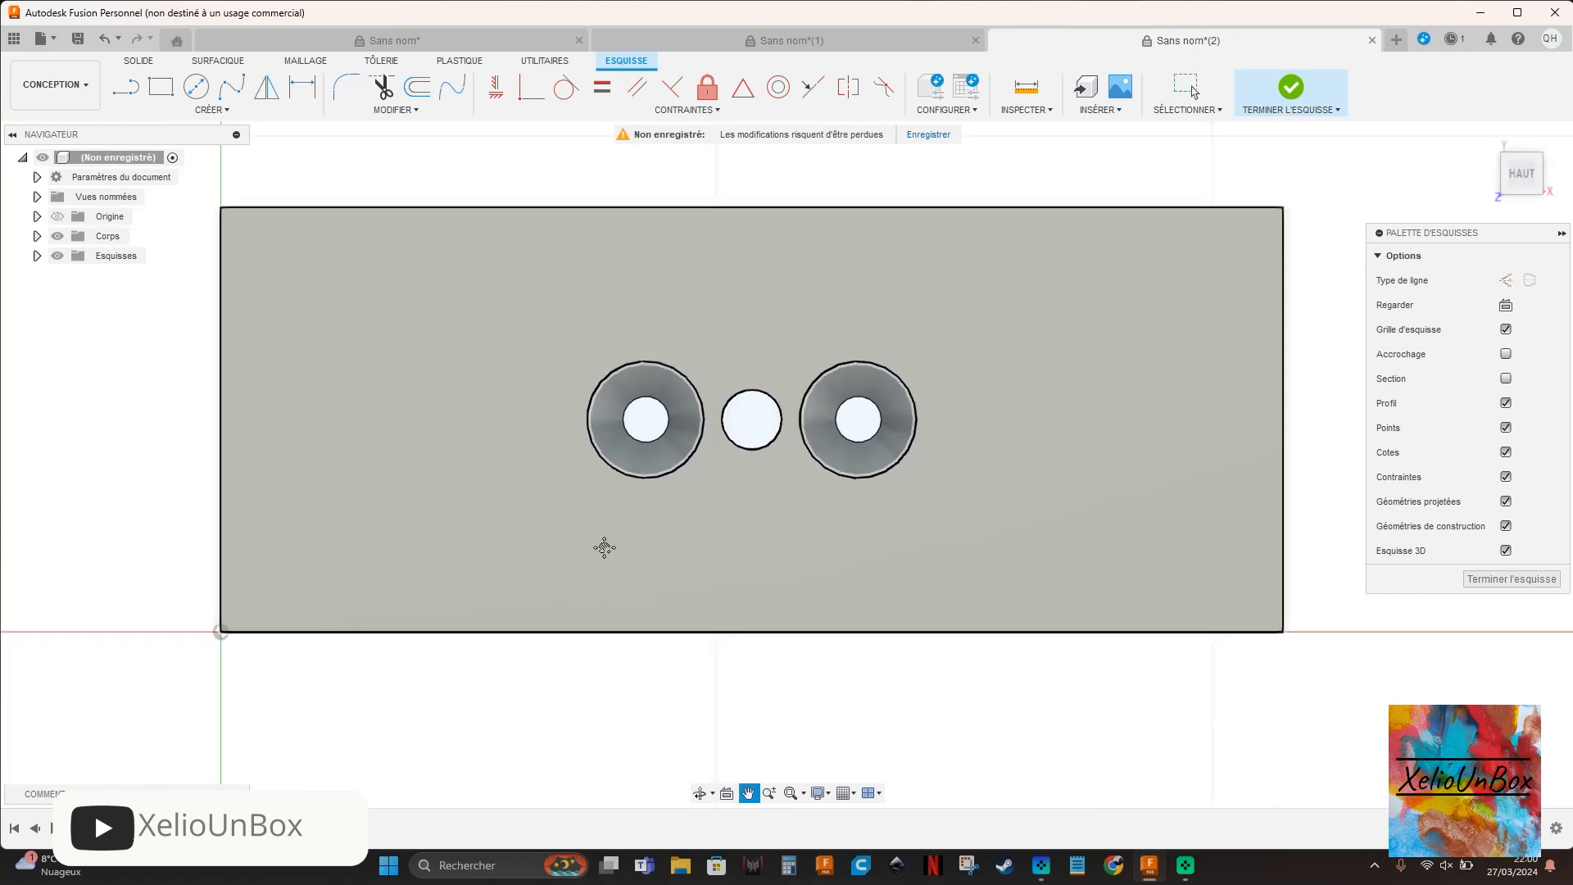
pyautogui.click(161, 86)
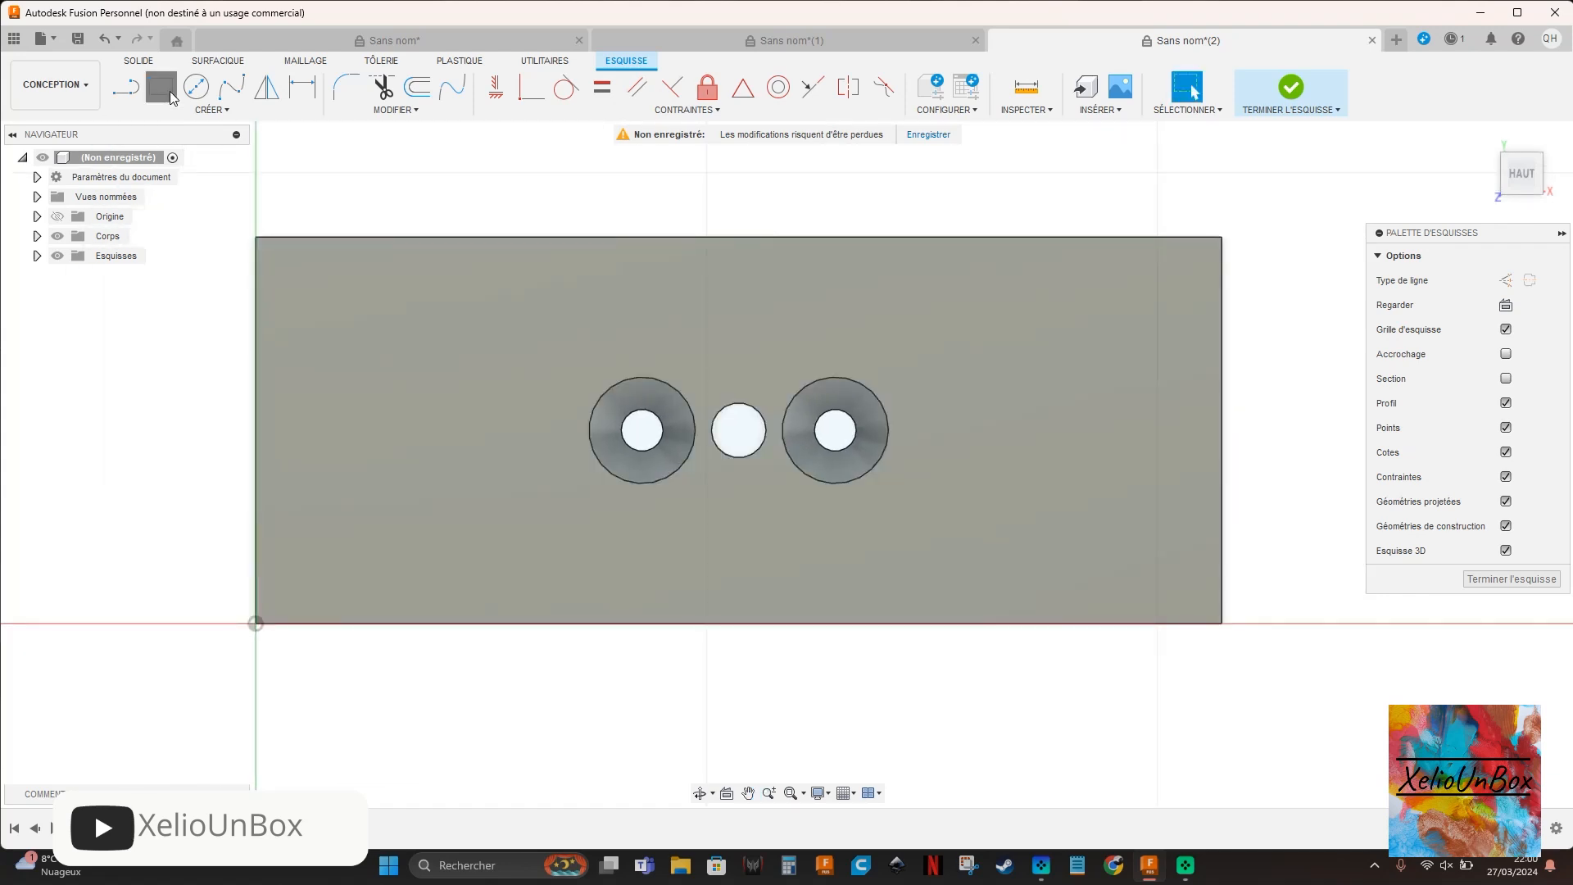
pyautogui.click(318, 357)
pyautogui.click(514, 478)
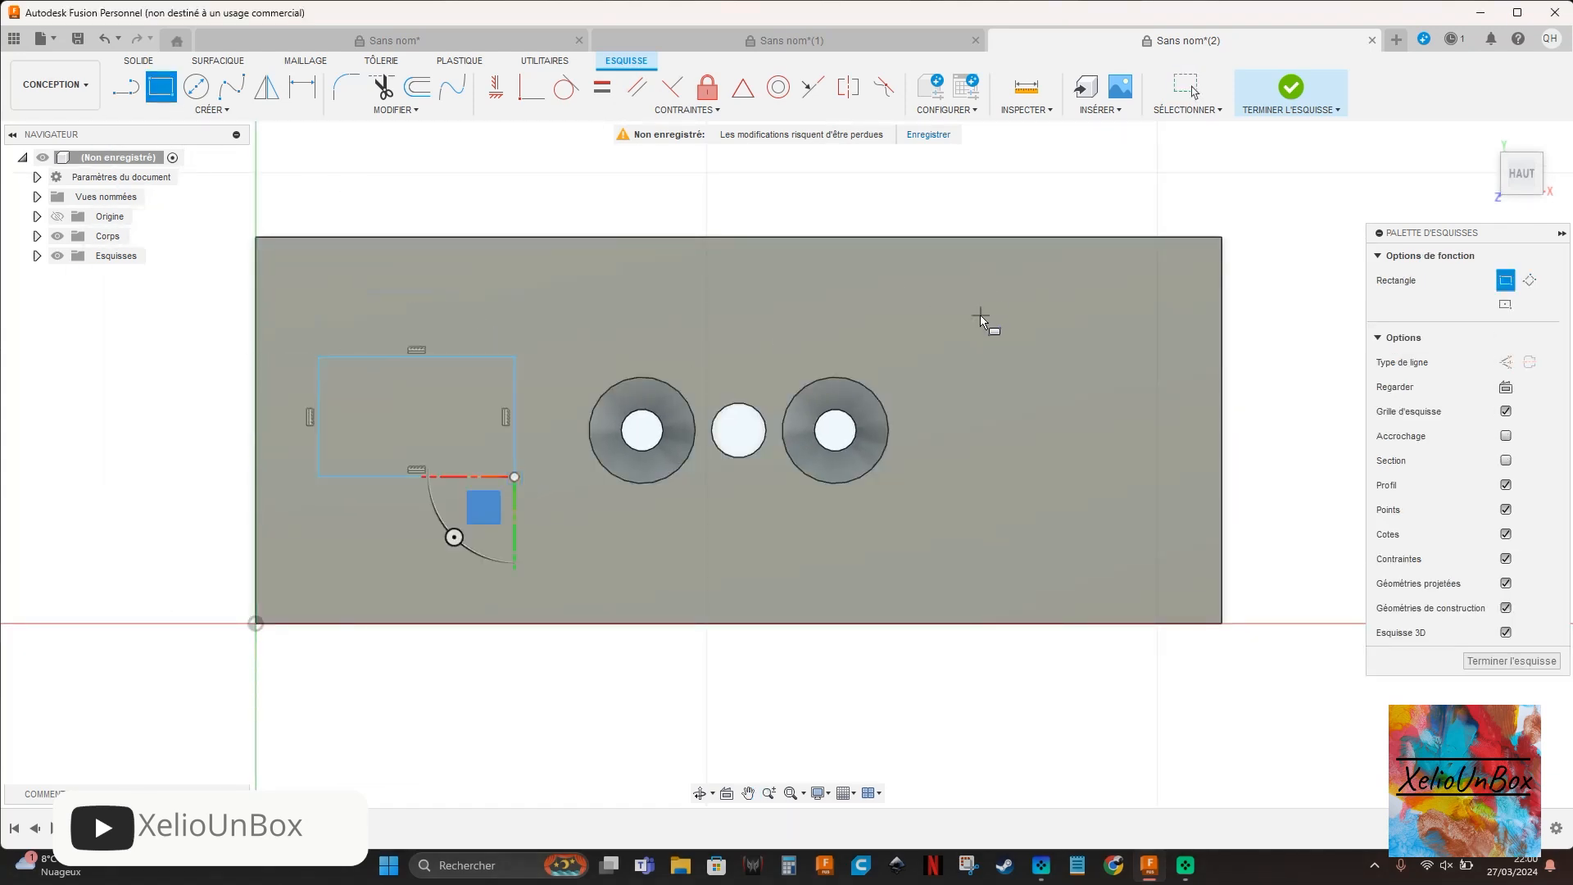
# - Draw a second two-point rectangle to the right of the holes and bring its horizontal edges closer to the first rectangle's height
pyautogui.click(973, 322)
pyautogui.click(1148, 514)
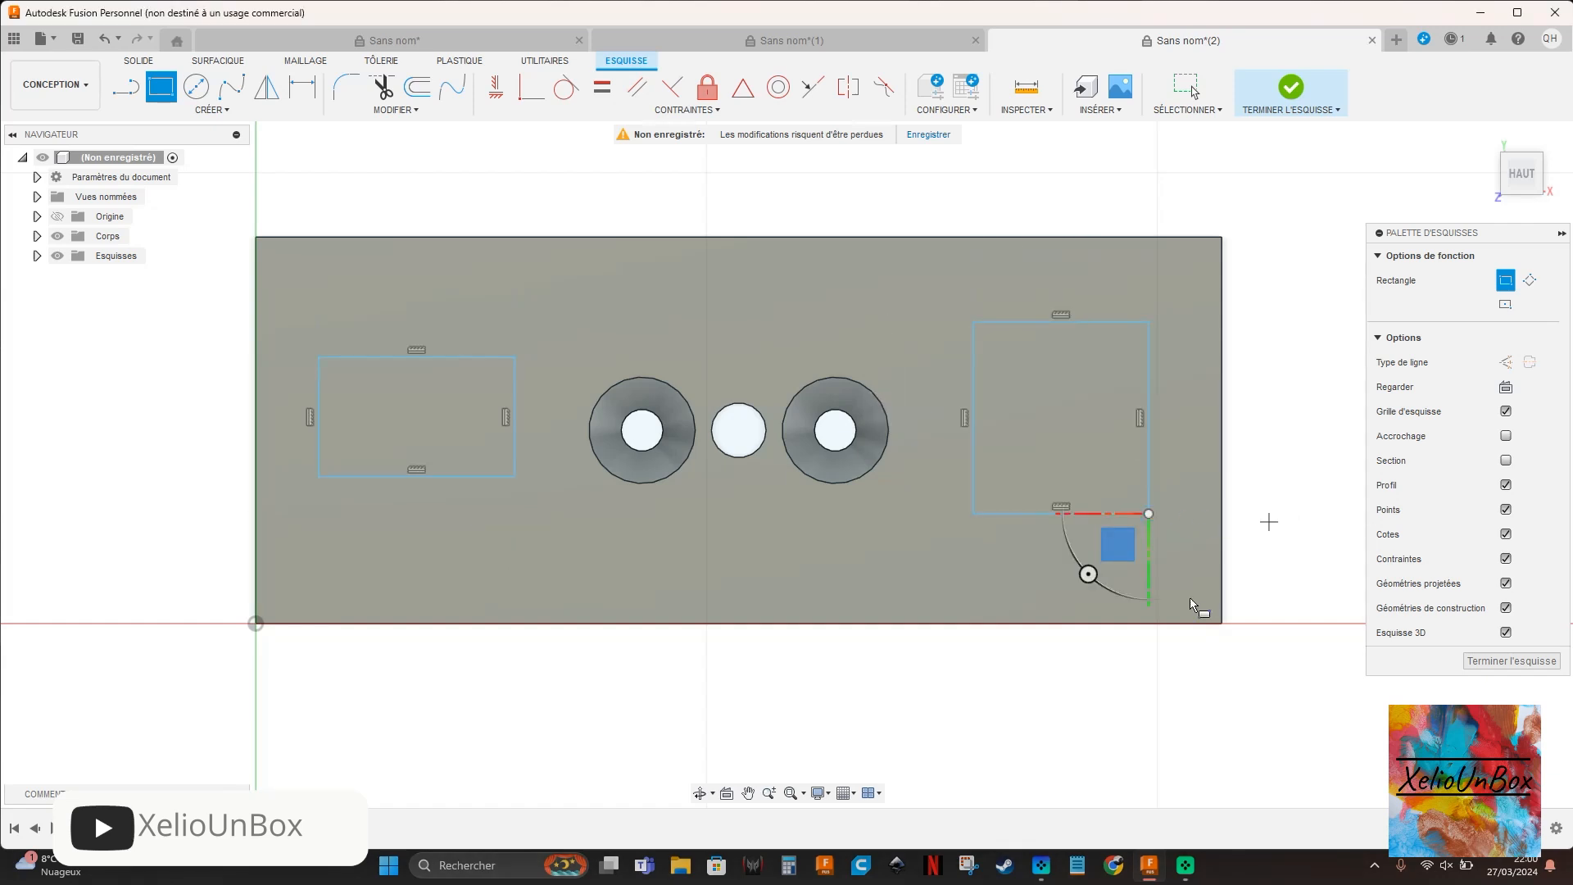
pyautogui.press('Escape')
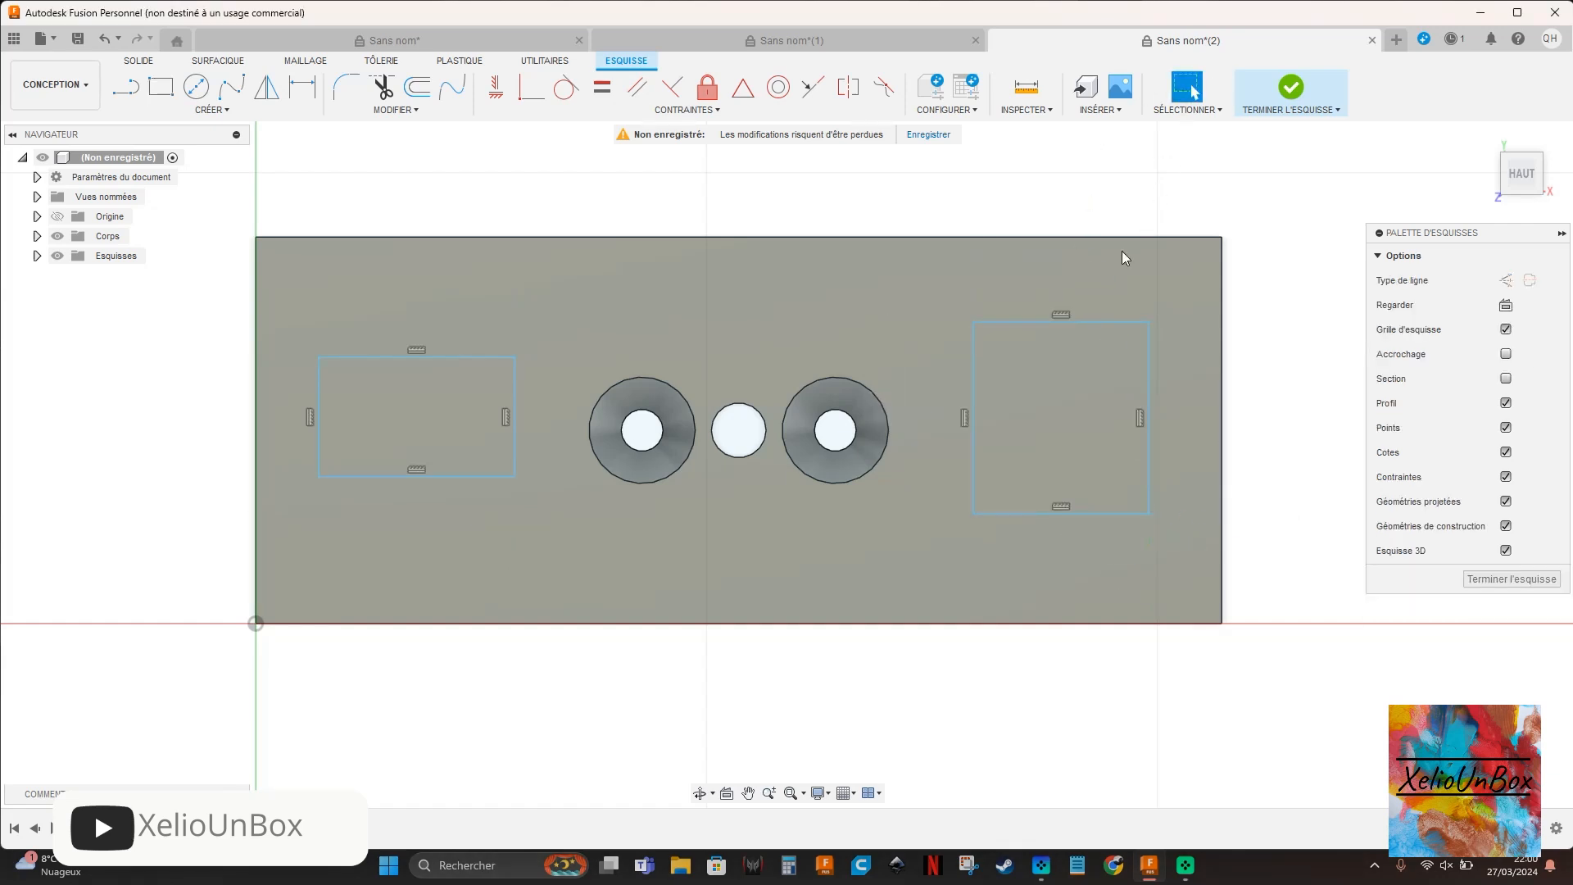
pyautogui.moveTo(1100, 320); pyautogui.dragTo(1117, 362)
pyautogui.moveTo(1111, 513)
pyautogui.mouseDown()
pyautogui.moveTo(1113, 473)
pyautogui.moveTo(1111, 490)
pyautogui.mouseUp()
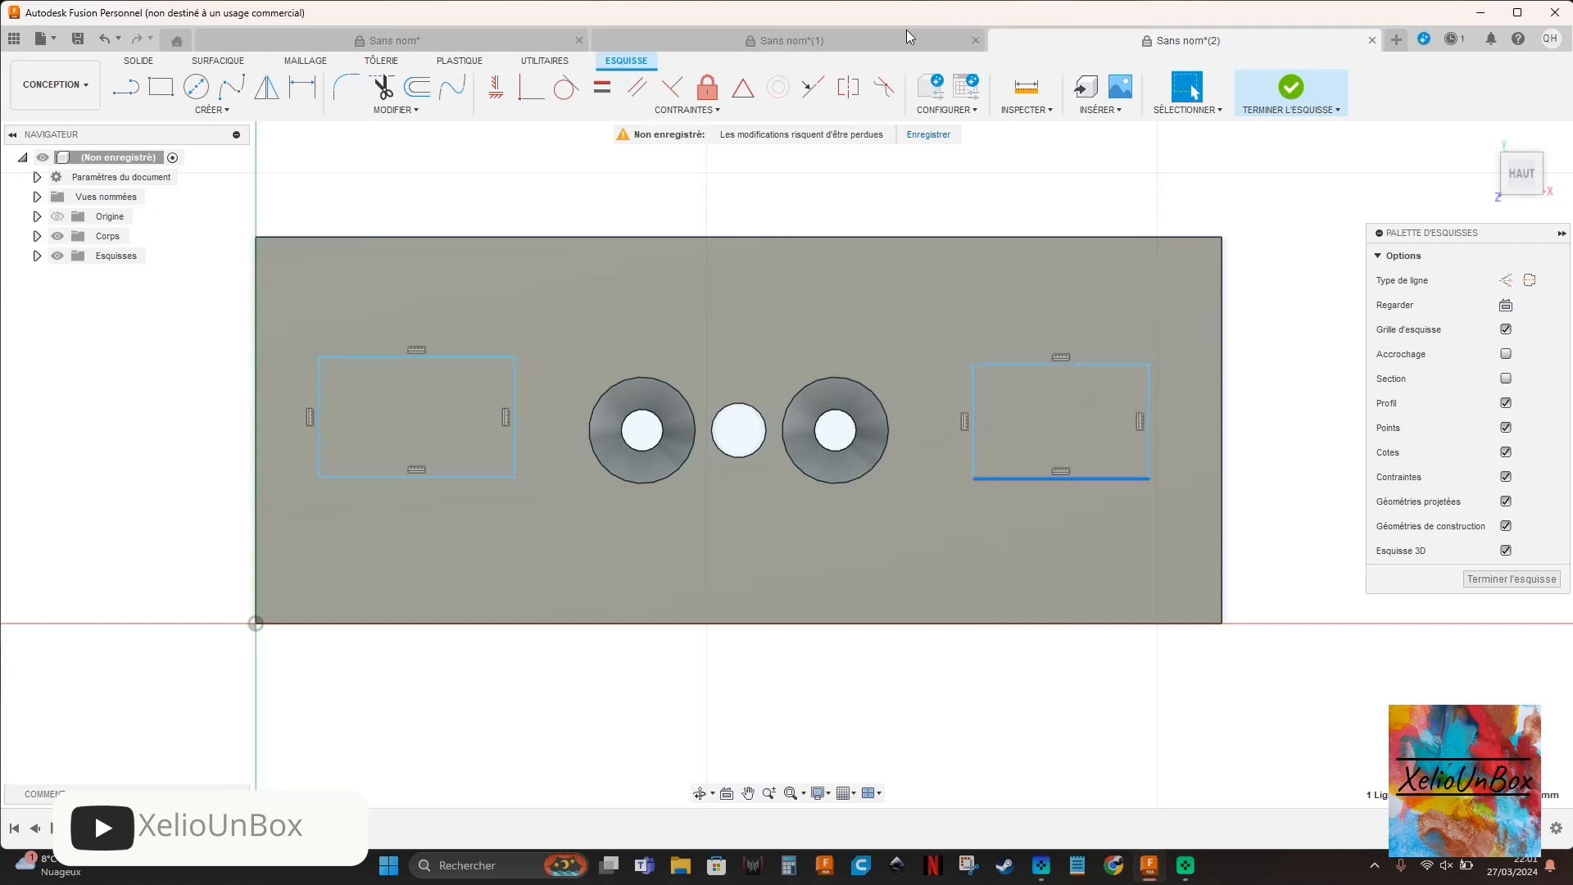
# - Switch from the plate to the wheel document and examine the three-spoke wheel from the front and at a slight angle
pyautogui.click(793, 41)
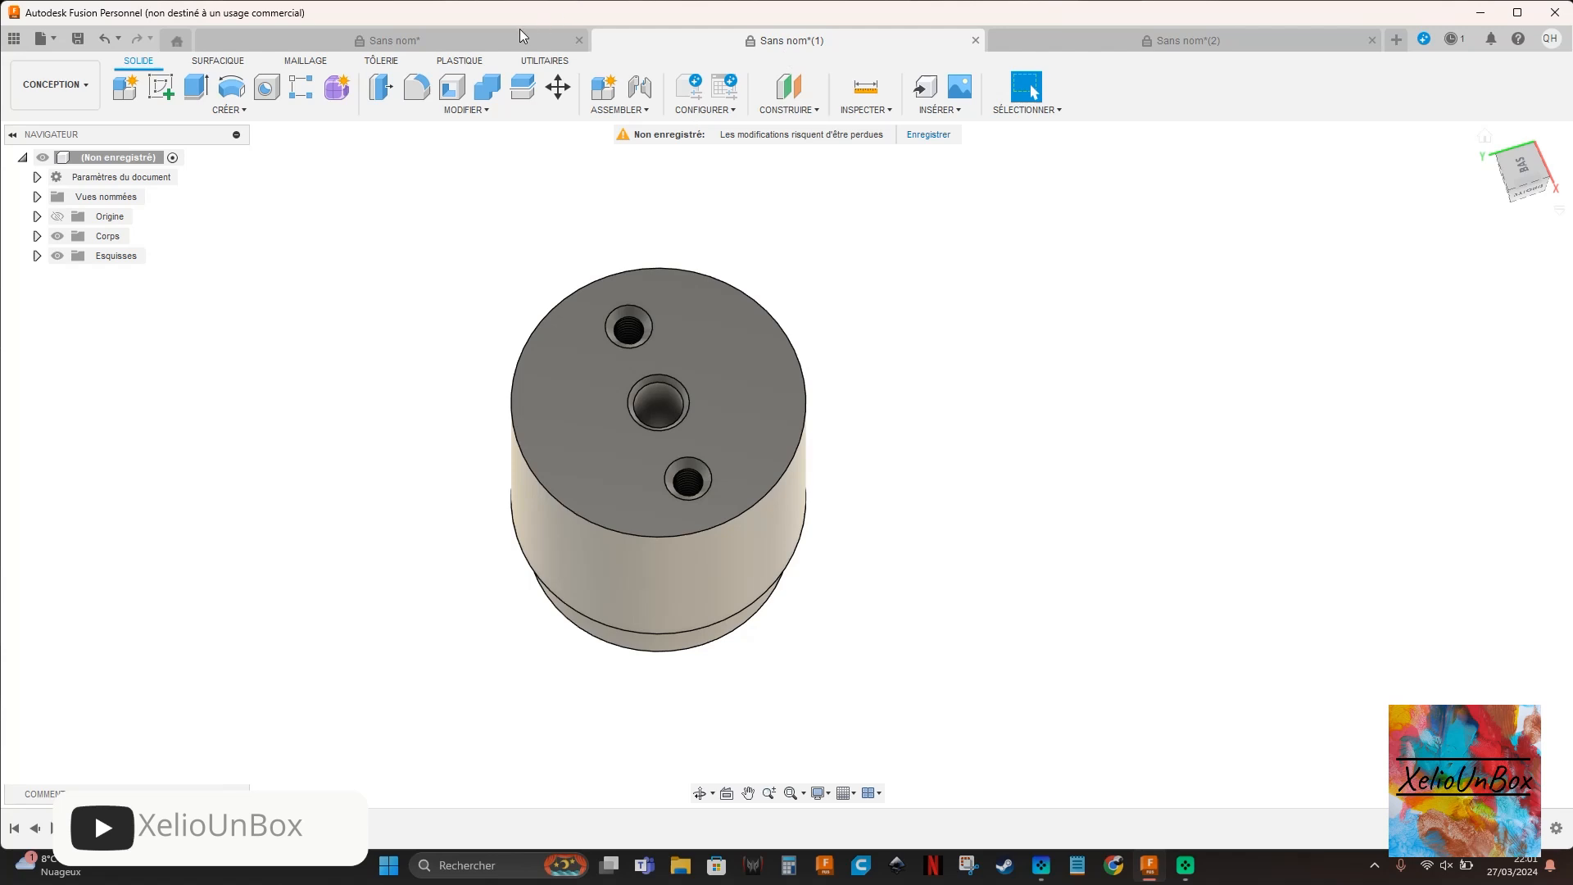
pyautogui.click(520, 31)
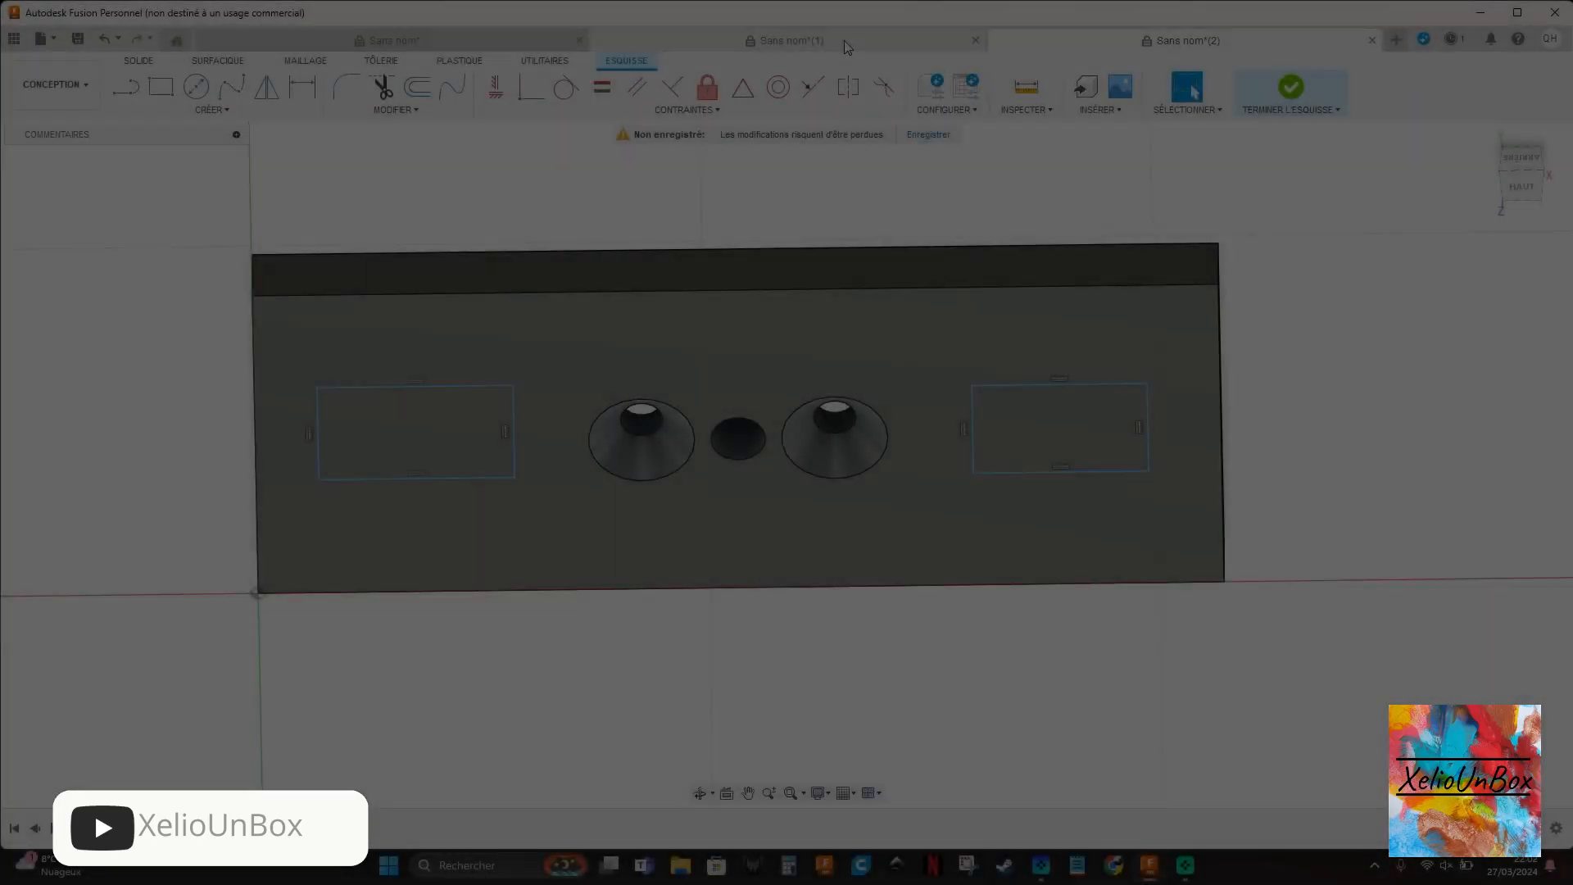
pyautogui.click(847, 47)
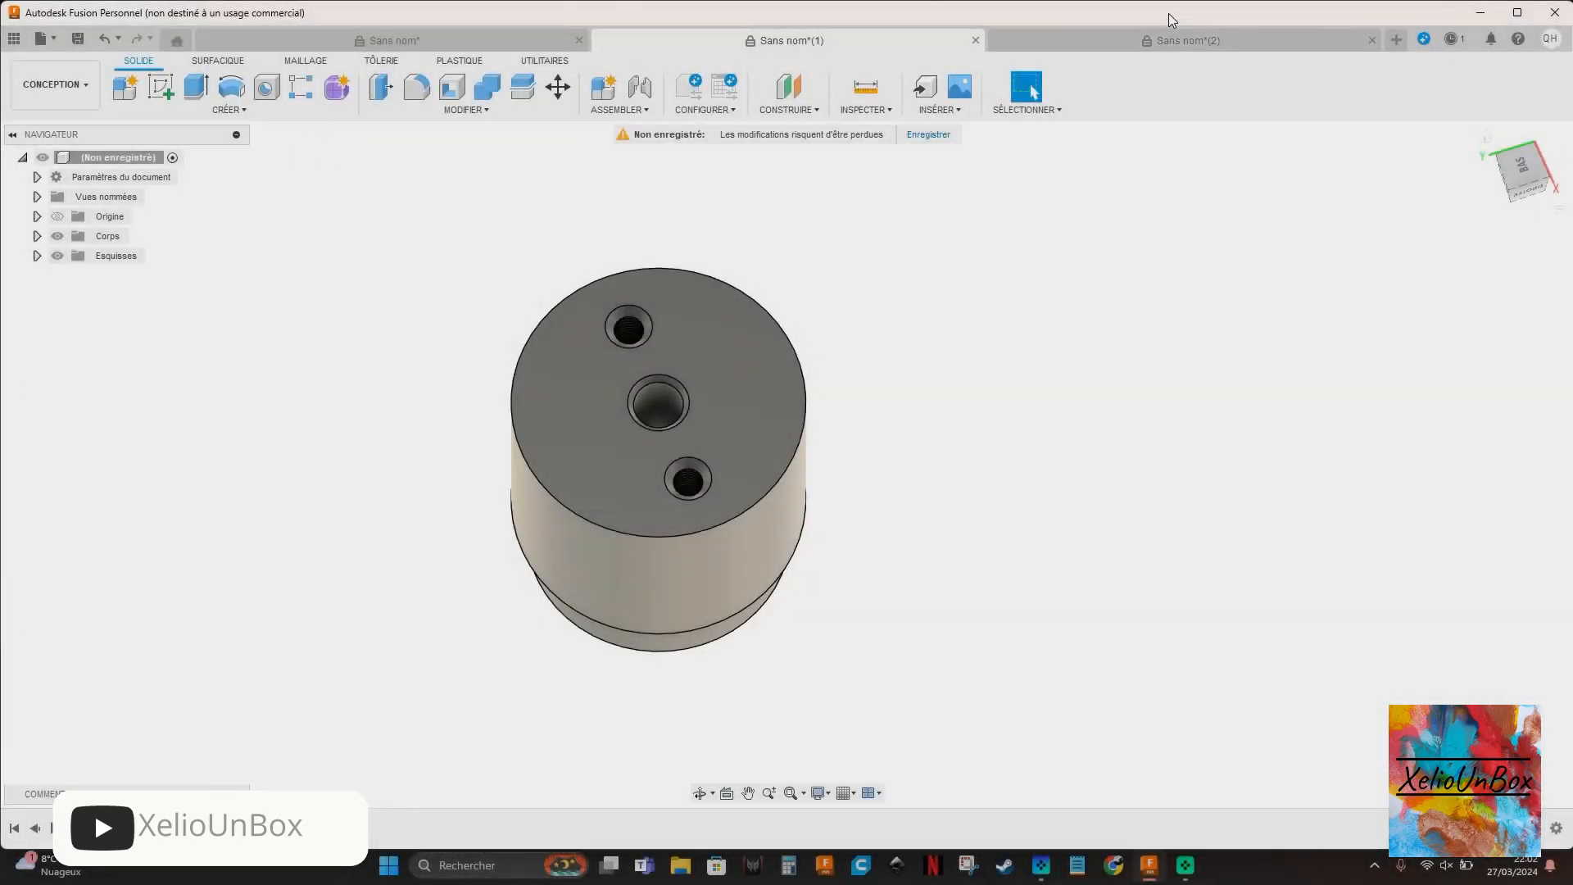
pyautogui.click(485, 41)
pyautogui.moveTo(1529, 169)
pyautogui.mouseDown()
pyautogui.moveTo(1502, 179)
pyautogui.moveTo(1522, 169)
pyautogui.mouseUp()
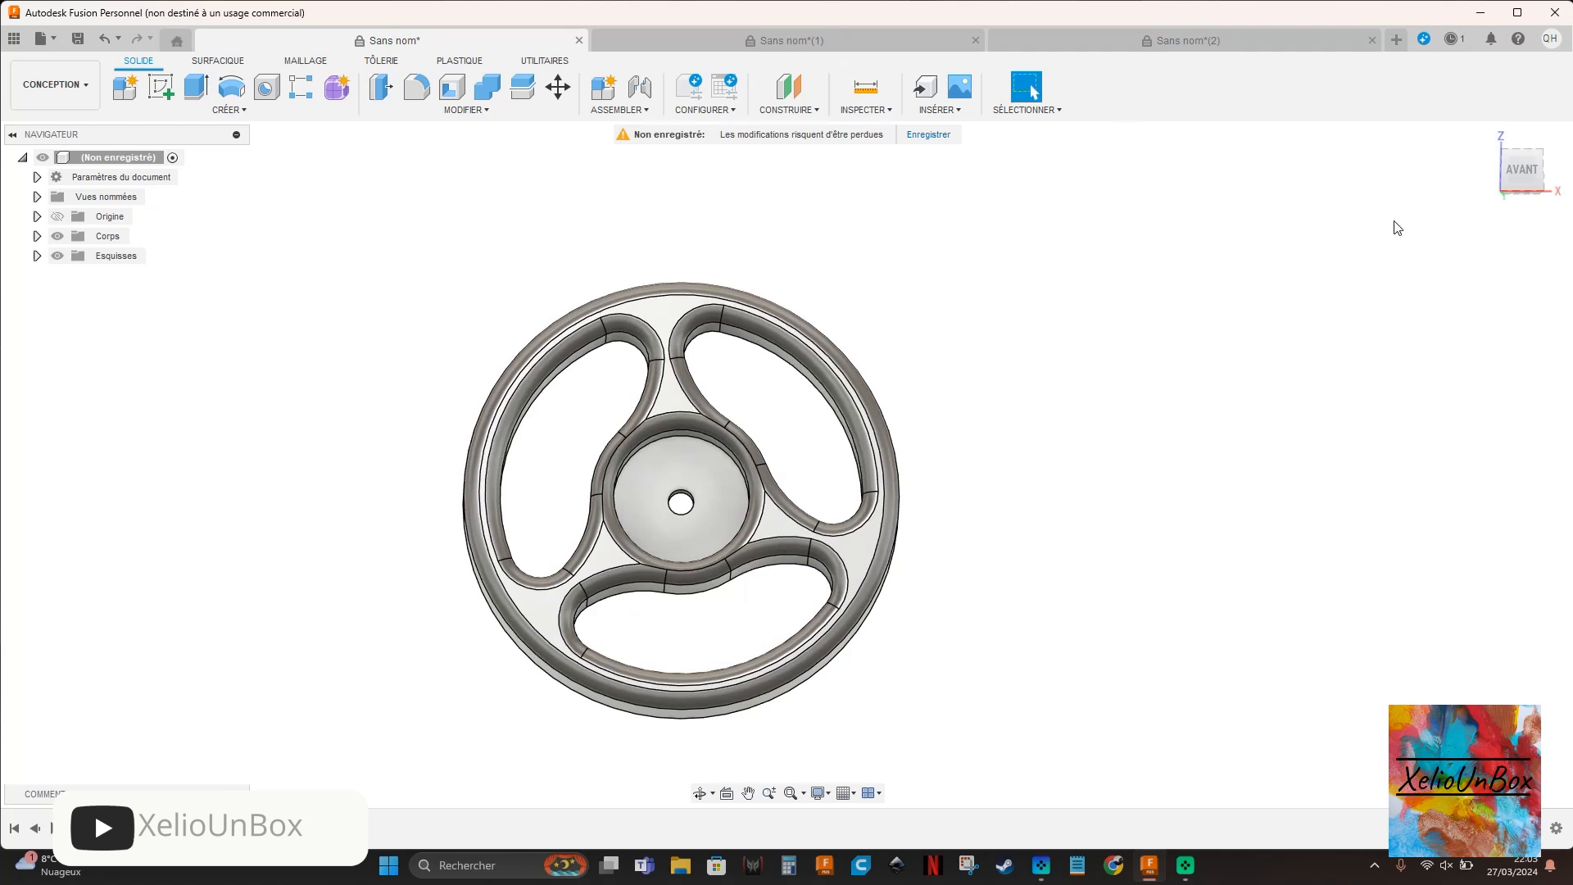
pyautogui.moveTo(1535, 172)
pyautogui.mouseDown()
pyautogui.moveTo(1527, 137)
pyautogui.moveTo(1544, 134)
pyautogui.moveTo(1546, 169)
pyautogui.mouseUp()
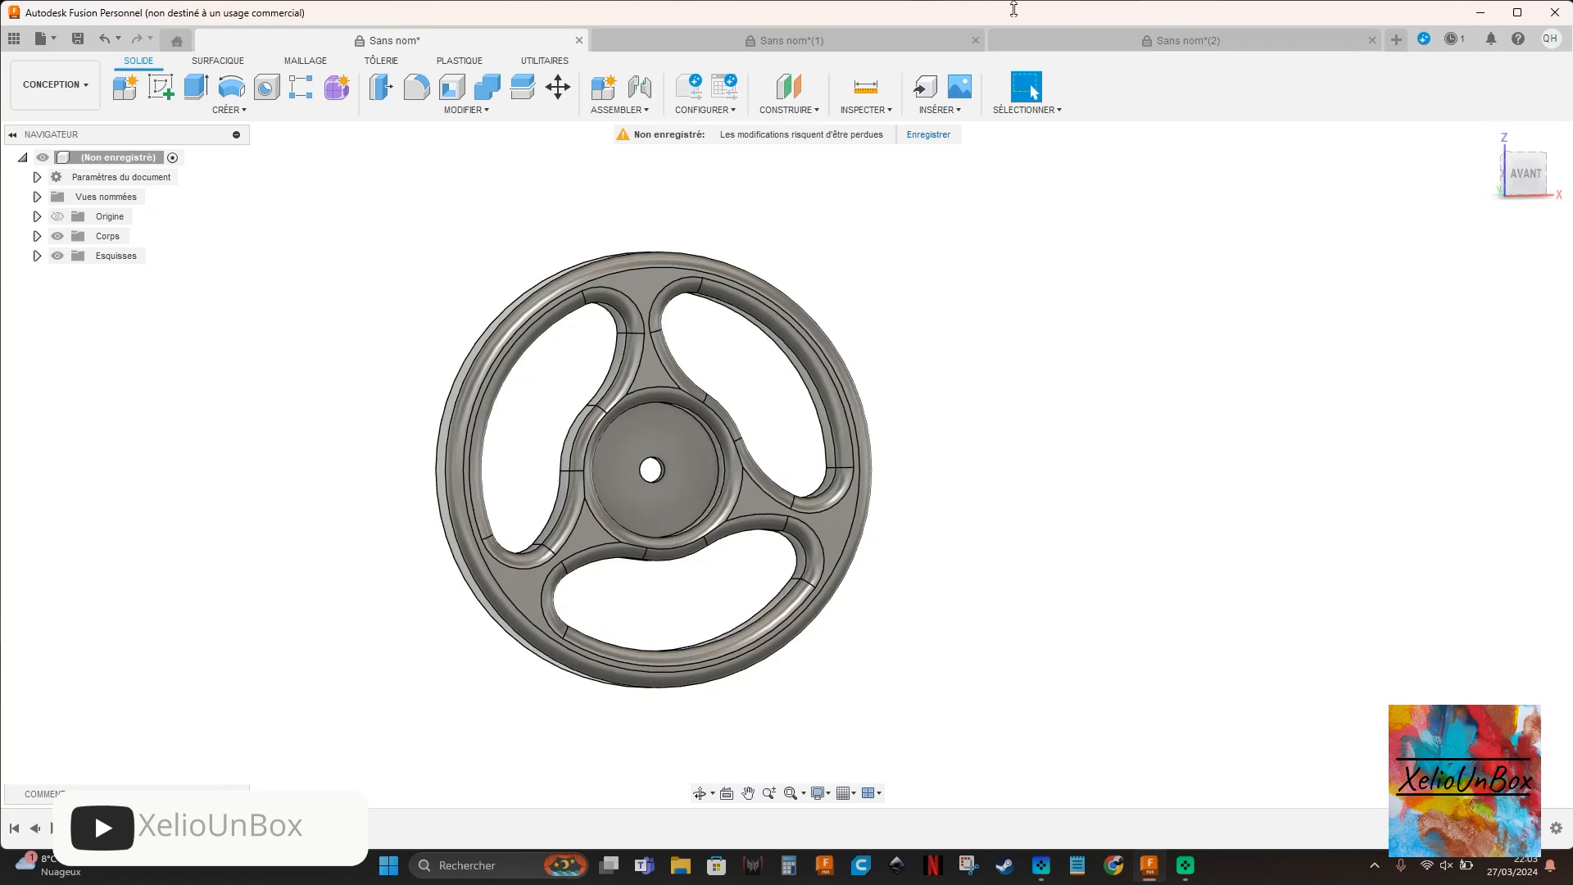
# - Compare the stepped cylinder's ends, shoulder and threaded holes with the wheel's central recess and bore
pyautogui.click(722, 37)
pyautogui.moveTo(1486, 135)
pyautogui.mouseDown()
pyautogui.moveTo(1484, 188)
pyautogui.moveTo(1504, 144)
pyautogui.moveTo(1525, 196)
pyautogui.moveTo(1497, 184)
pyautogui.moveTo(1516, 172)
pyautogui.mouseUp()
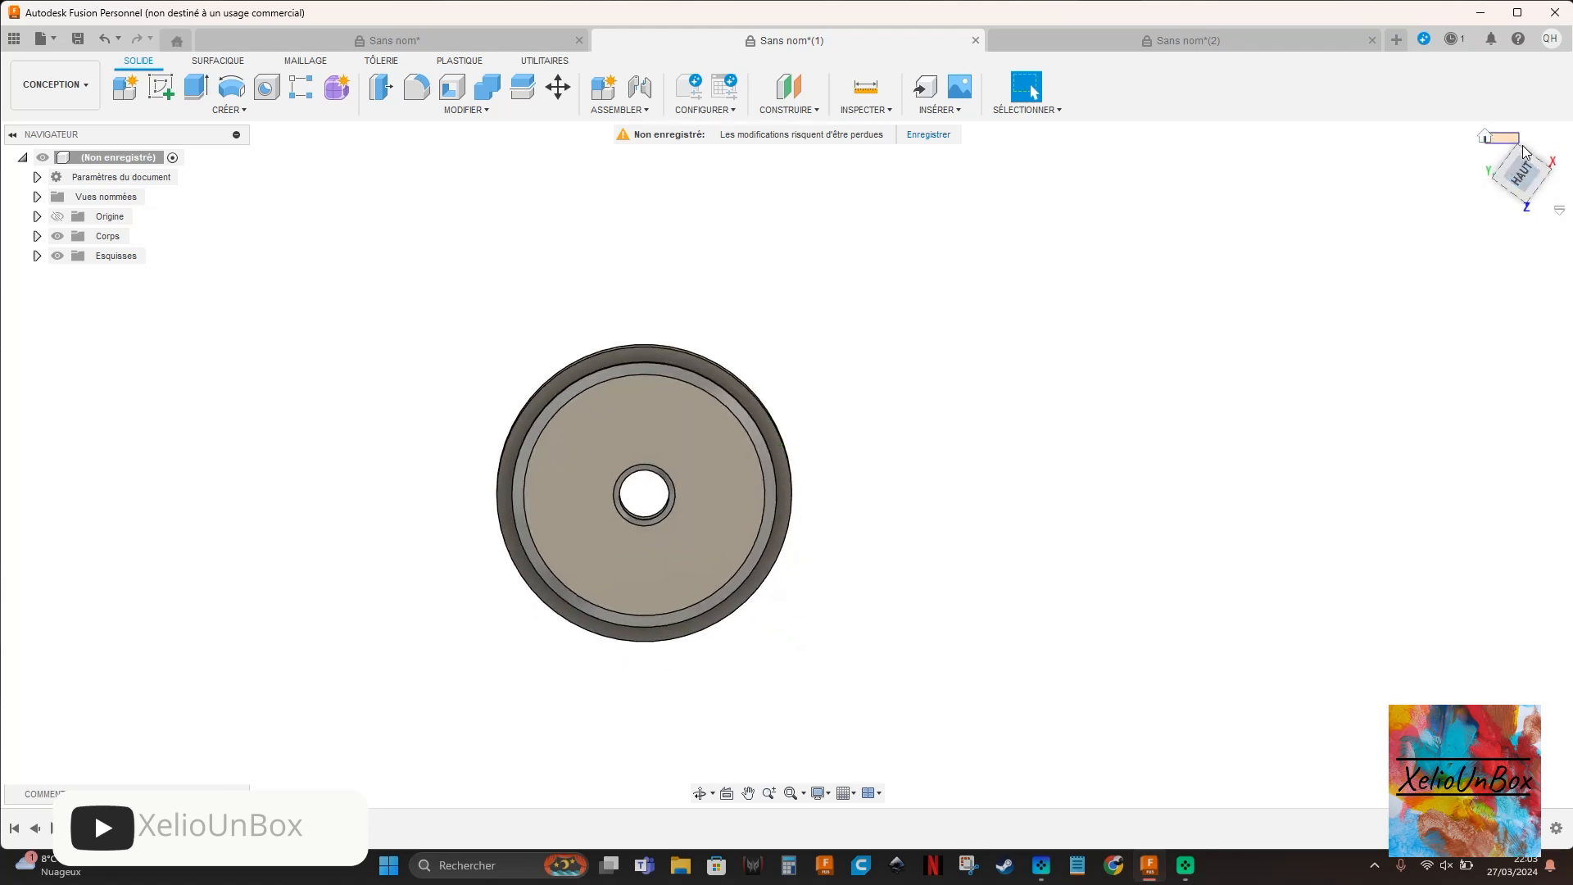
pyautogui.moveTo(1516, 192); pyautogui.dragTo(1514, 221)
pyautogui.moveTo(1006, 363); pyautogui.dragTo(1087, 204, button='middle')
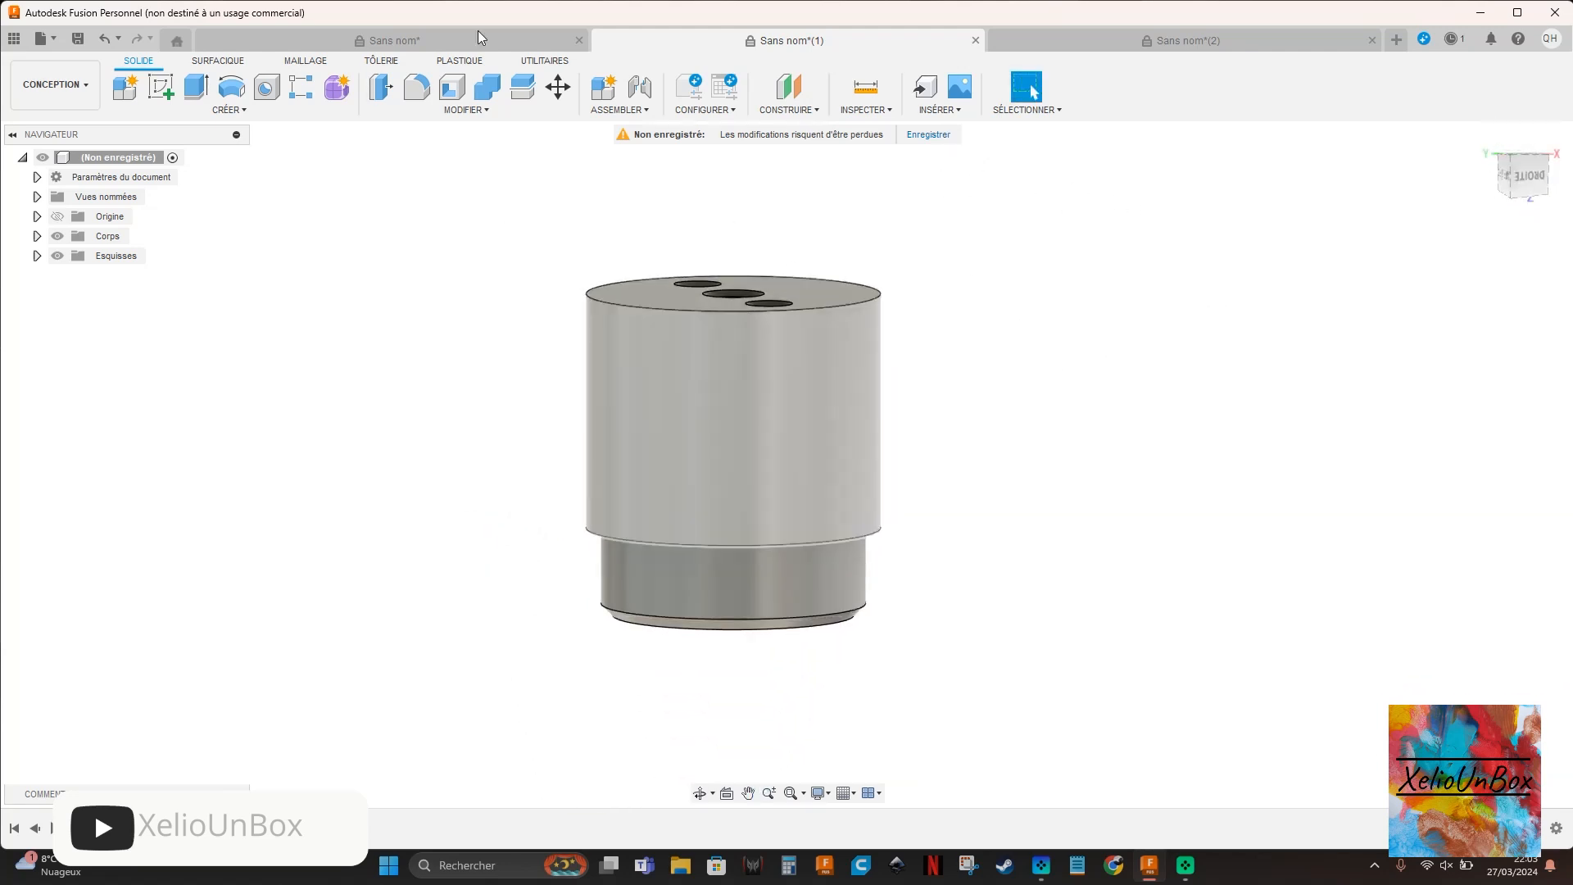
pyautogui.click(401, 41)
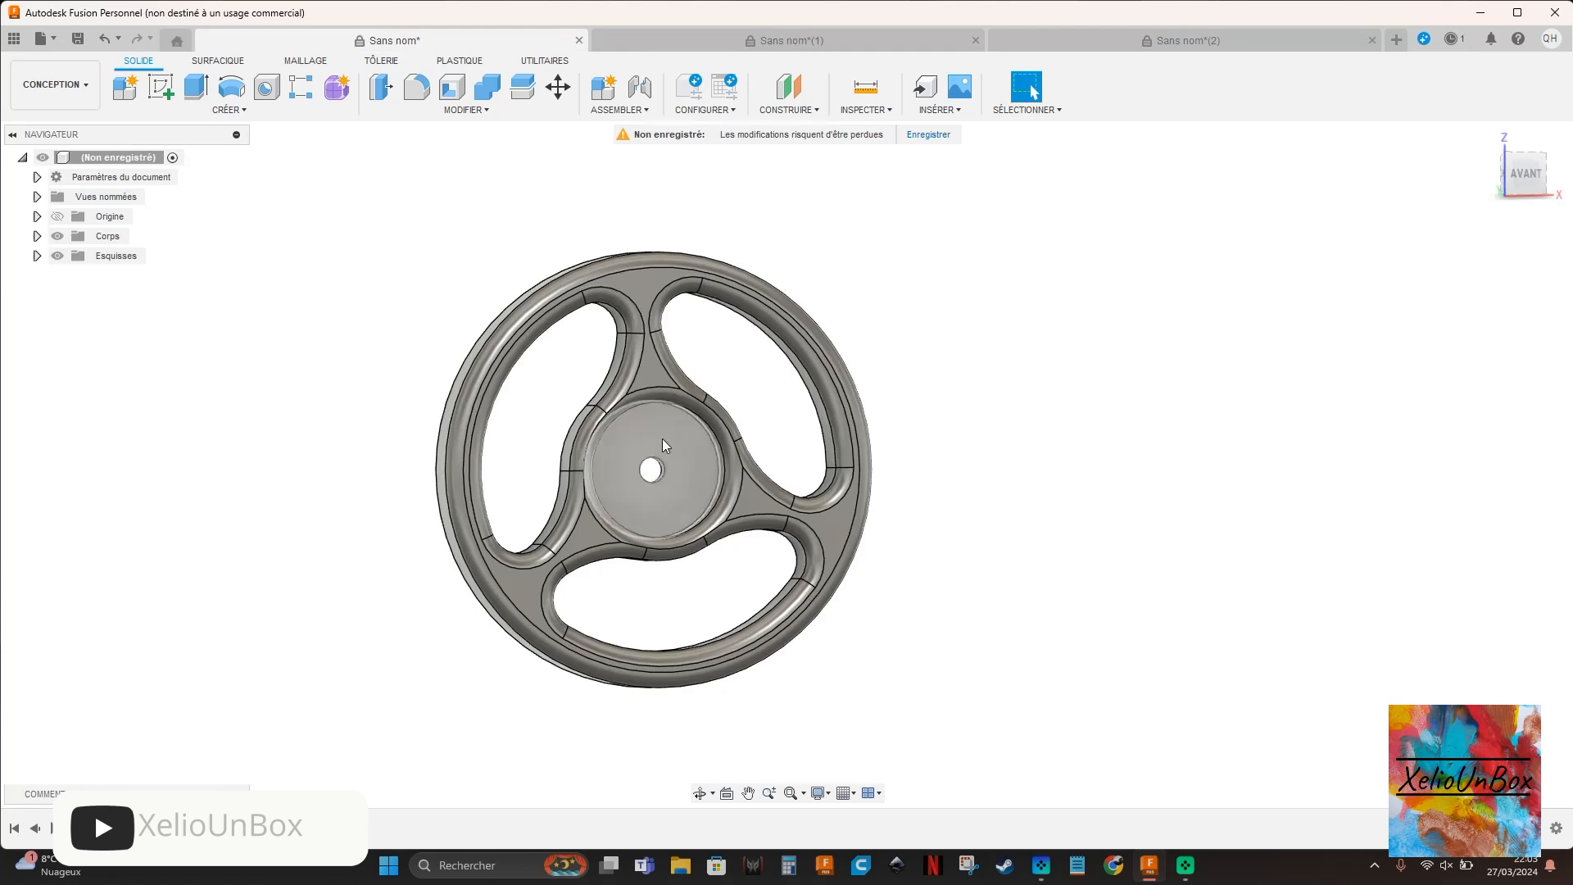
pyautogui.moveTo(1531, 174); pyautogui.dragTo(1551, 166)
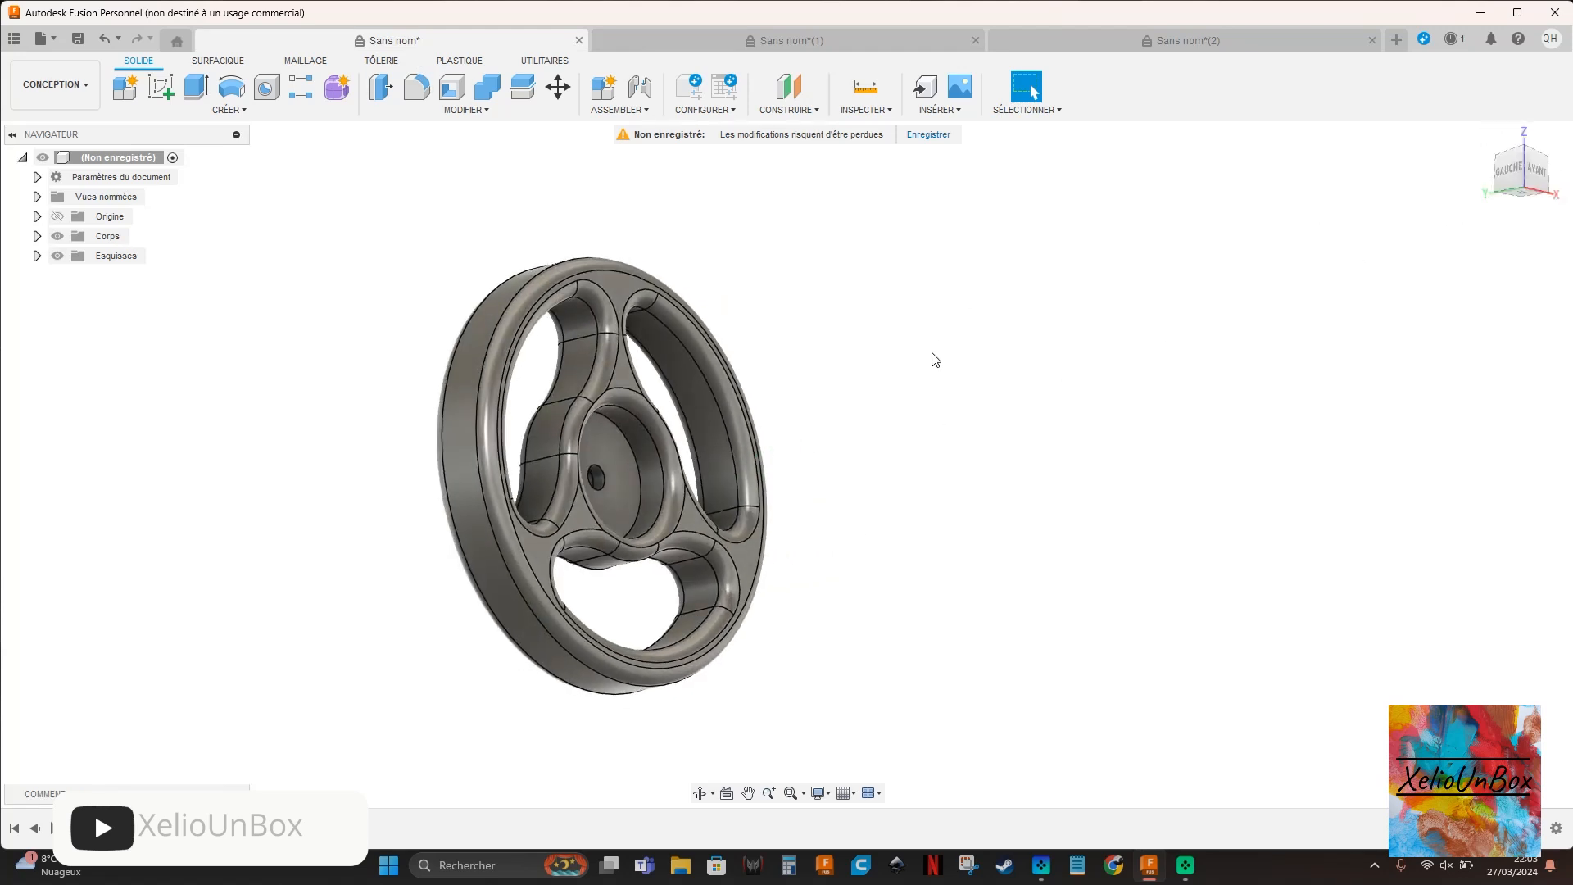
pyautogui.click(942, 40)
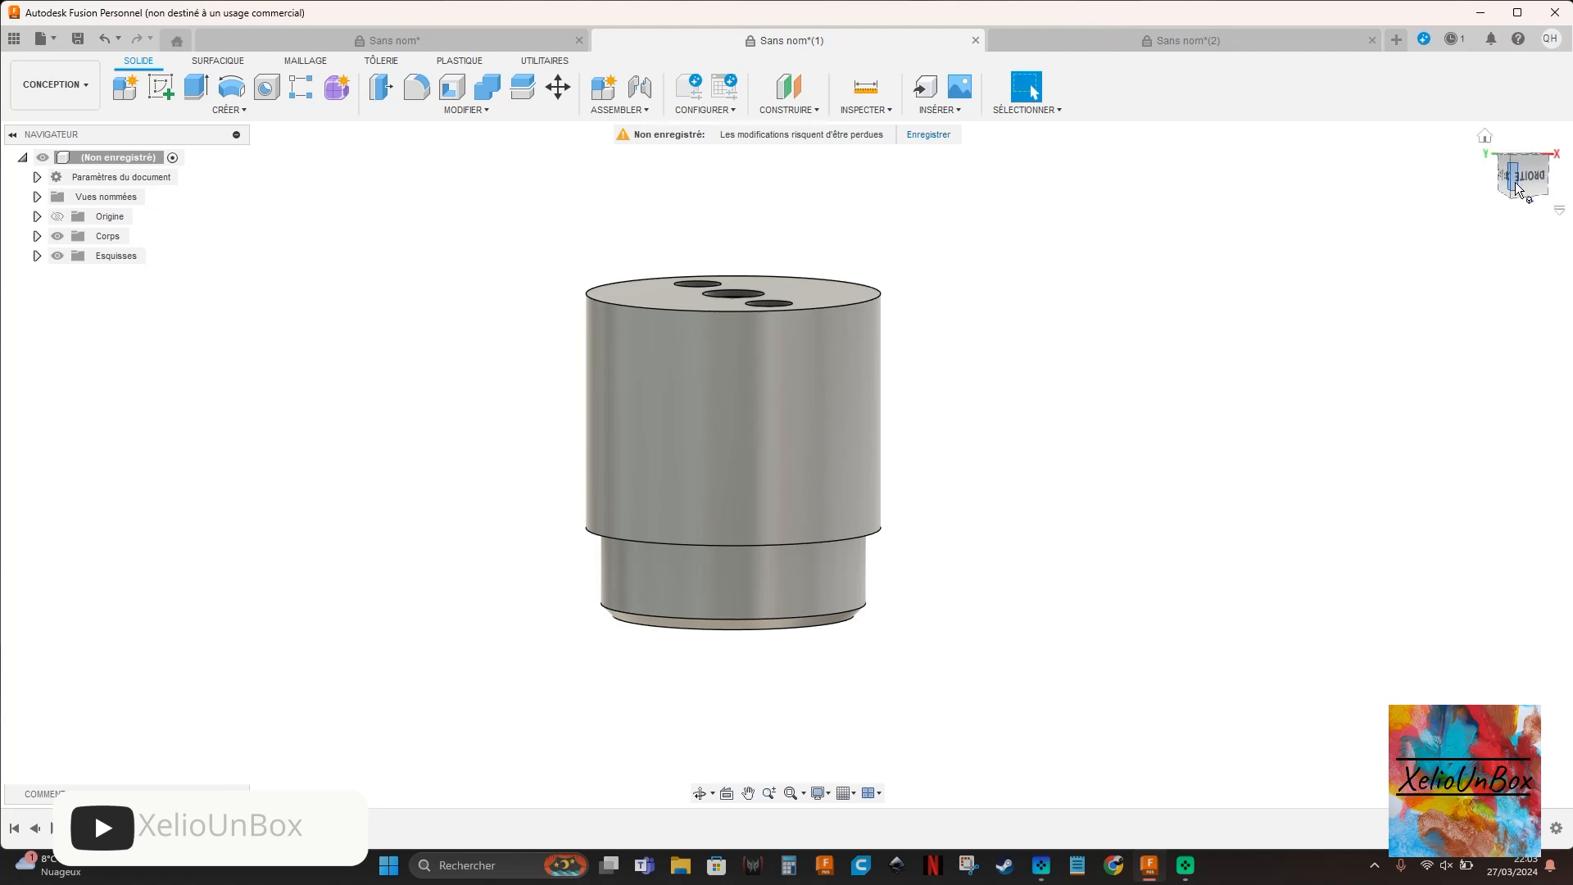
pyautogui.click(1485, 135)
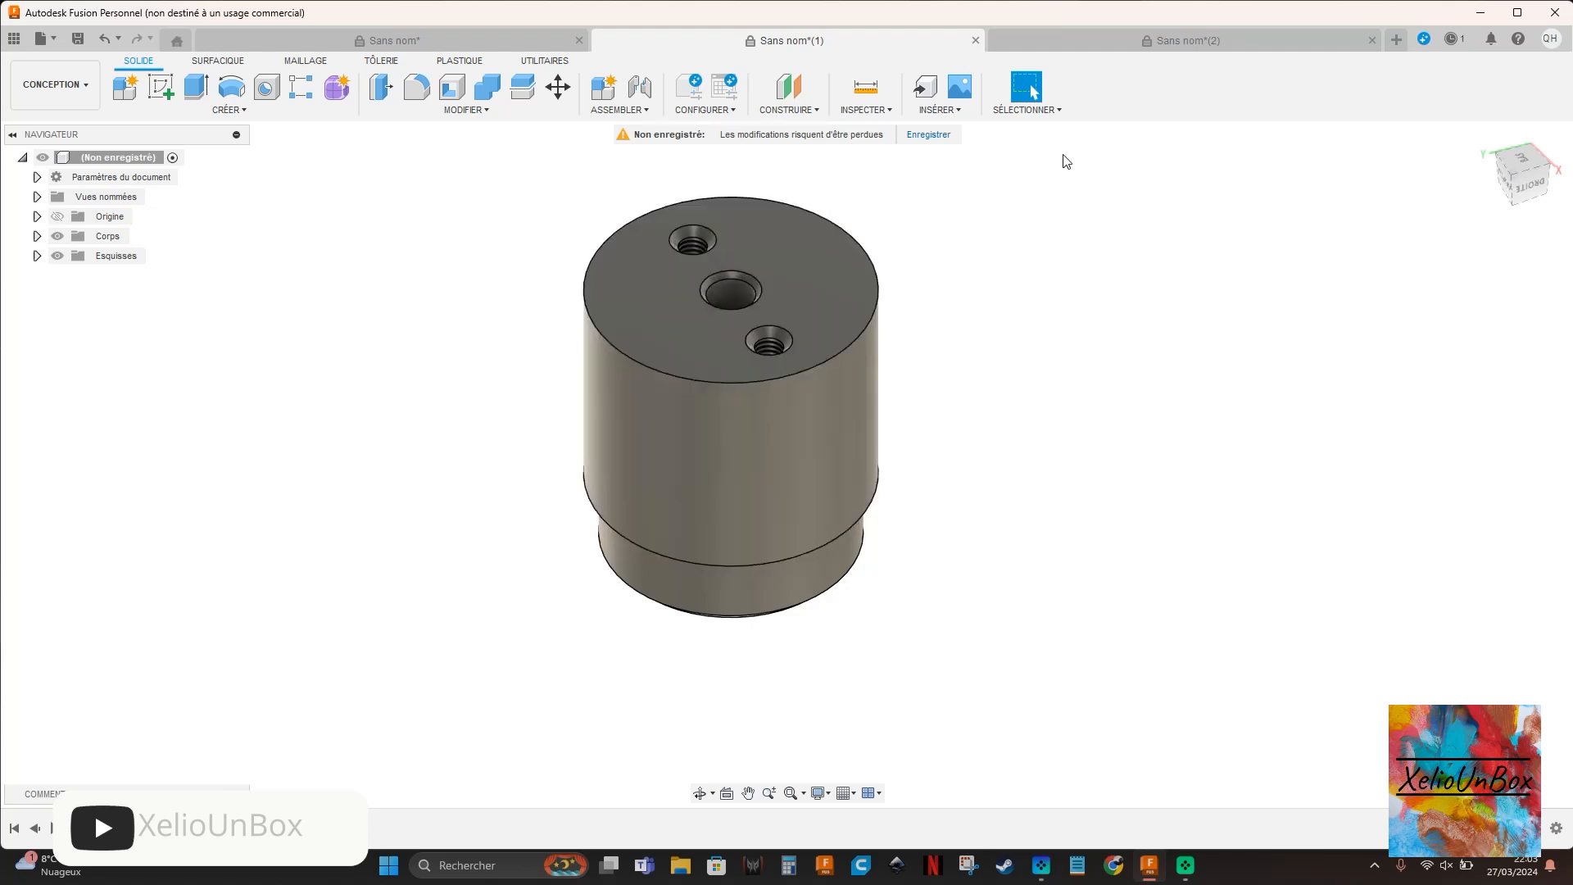
# - Return to the plate document and finish the sketch containing the two rectangles
pyautogui.click(1167, 40)
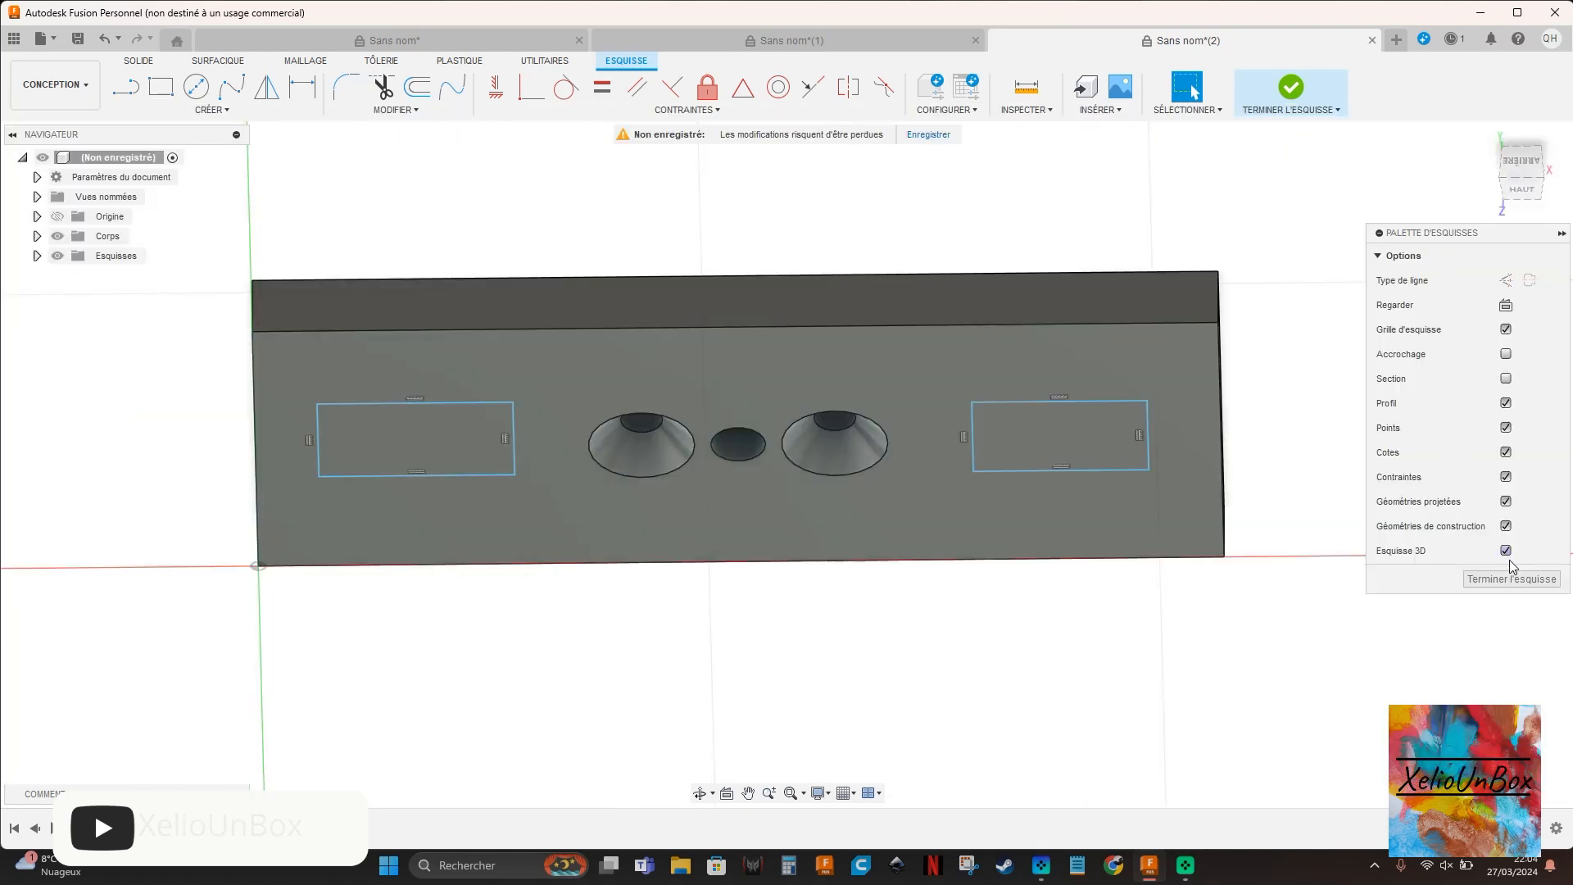
pyautogui.click(1510, 578)
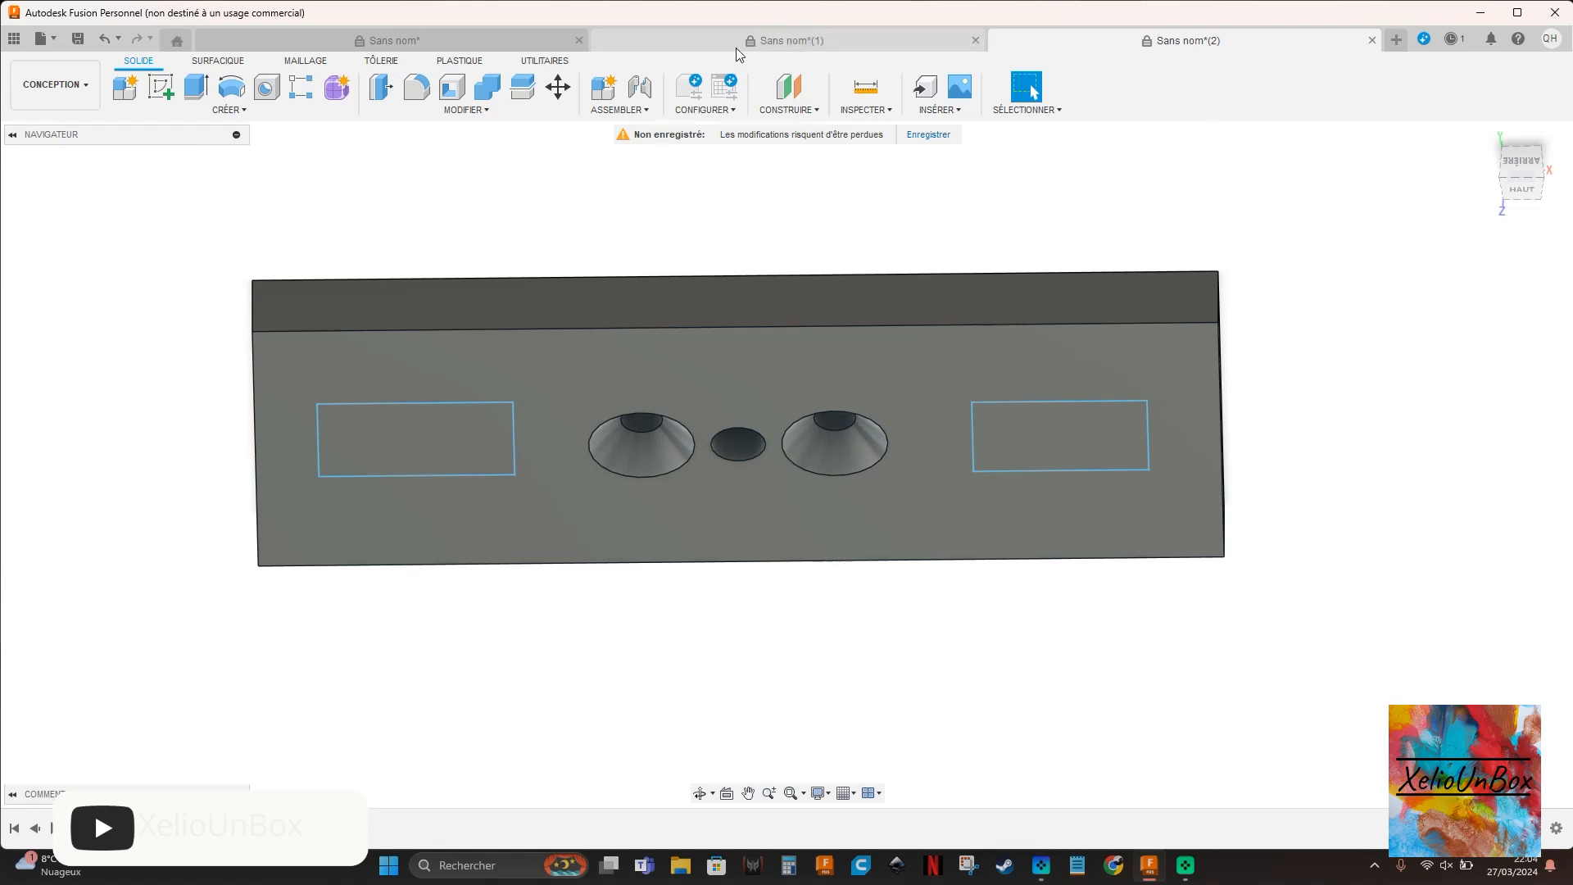
# - Review the finished three-spoke wheel and the stepped cylinder once more in their own documents
pyautogui.click(758, 47)
pyautogui.click(544, 45)
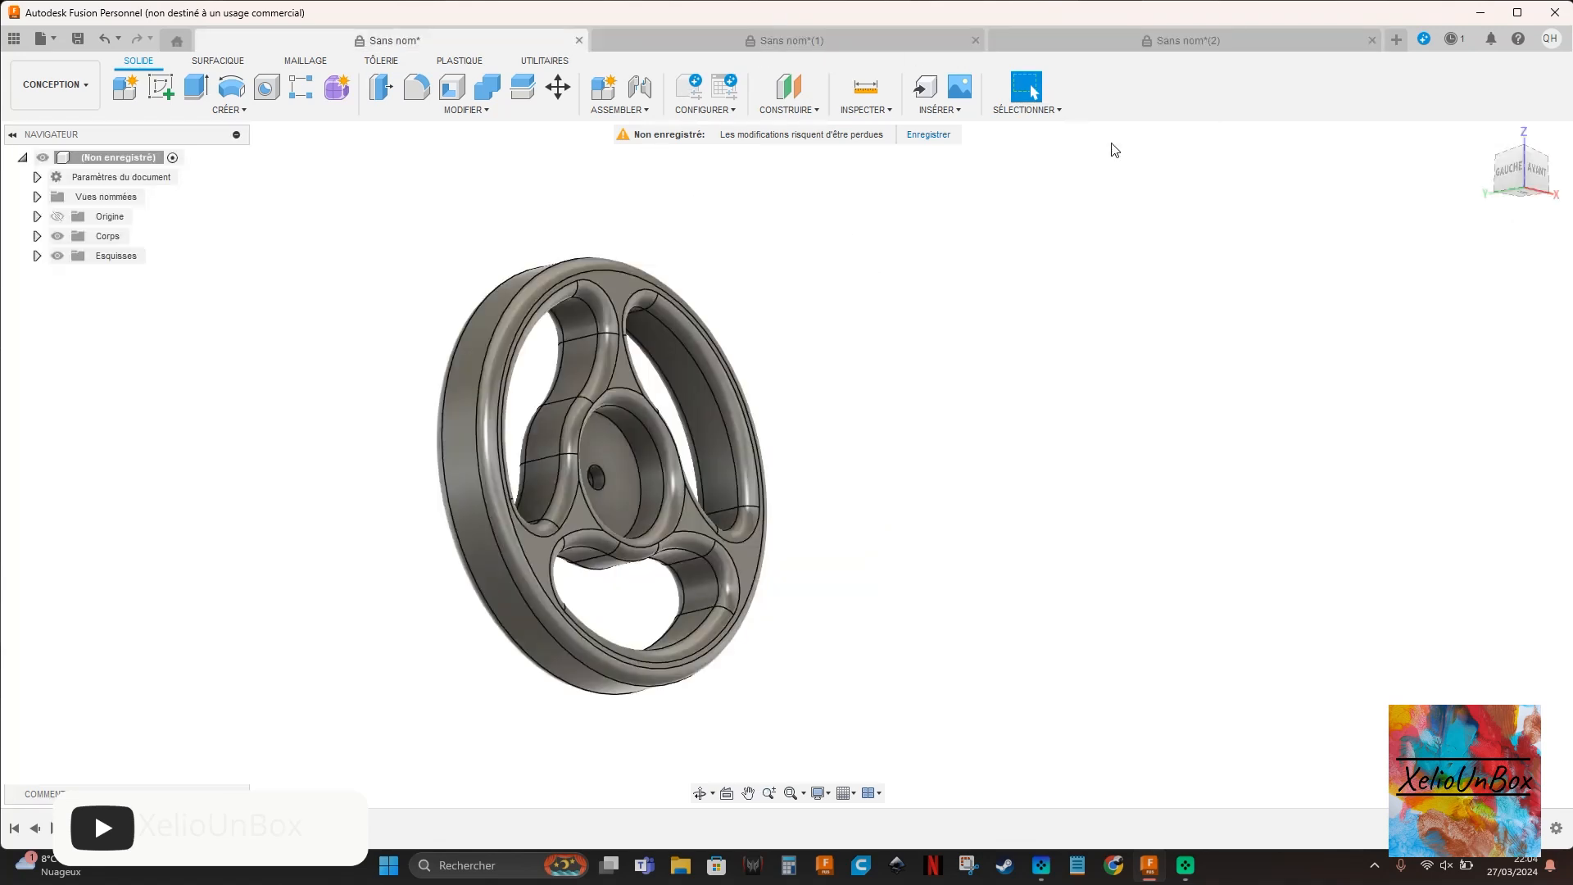
pyautogui.click(837, 49)
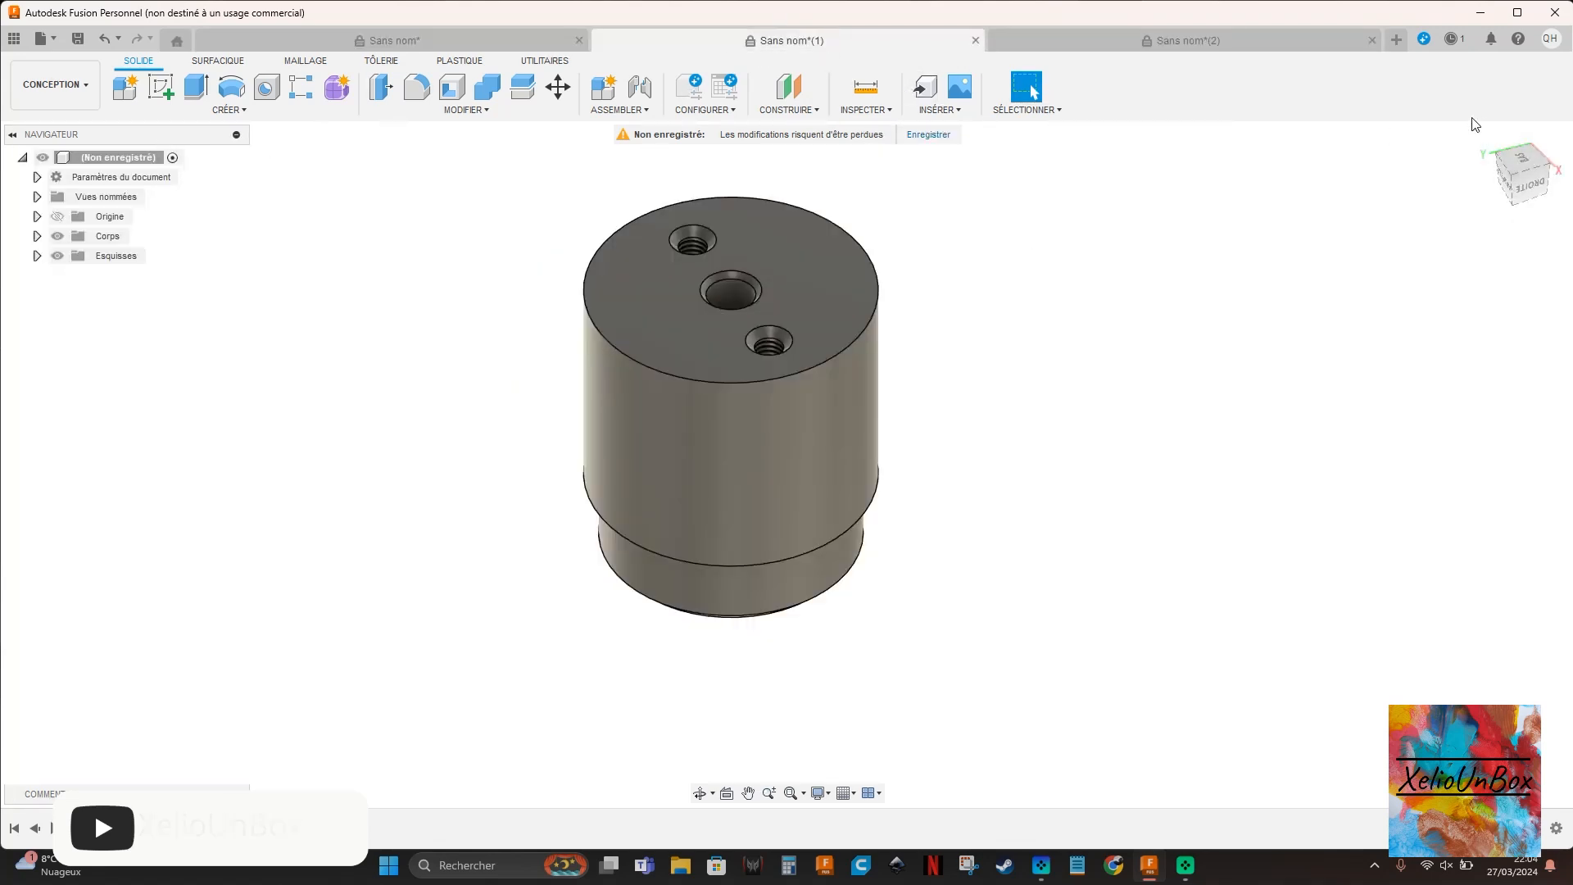
pyautogui.moveTo(1534, 188)
pyautogui.mouseDown()
pyautogui.moveTo(1530, 267)
pyautogui.moveTo(1536, 103)
pyautogui.moveTo(1531, 246)
pyautogui.mouseUp()
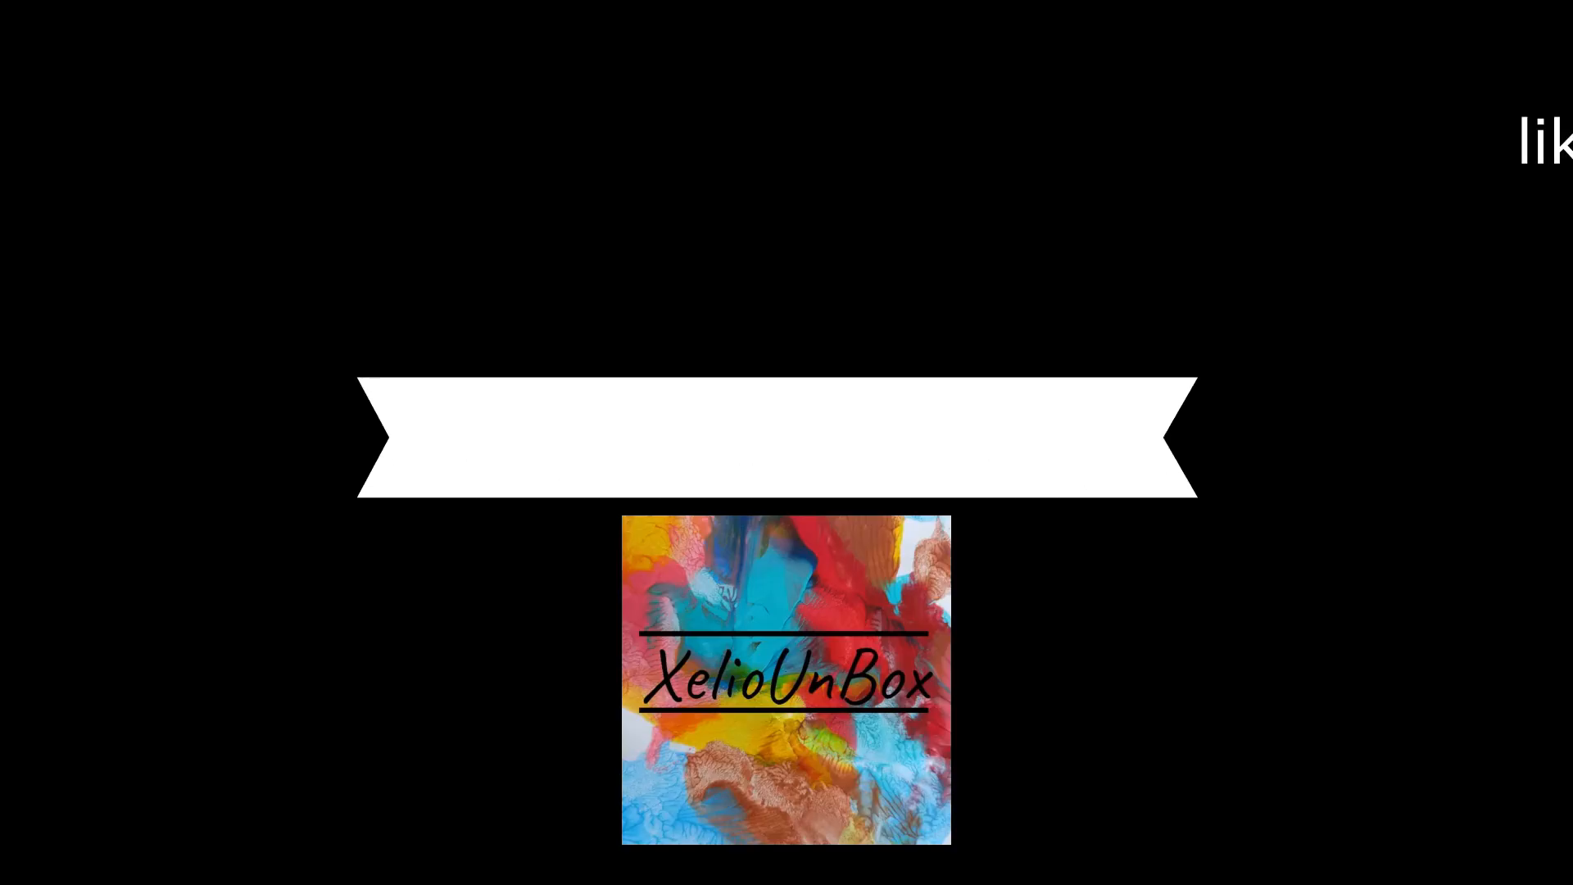